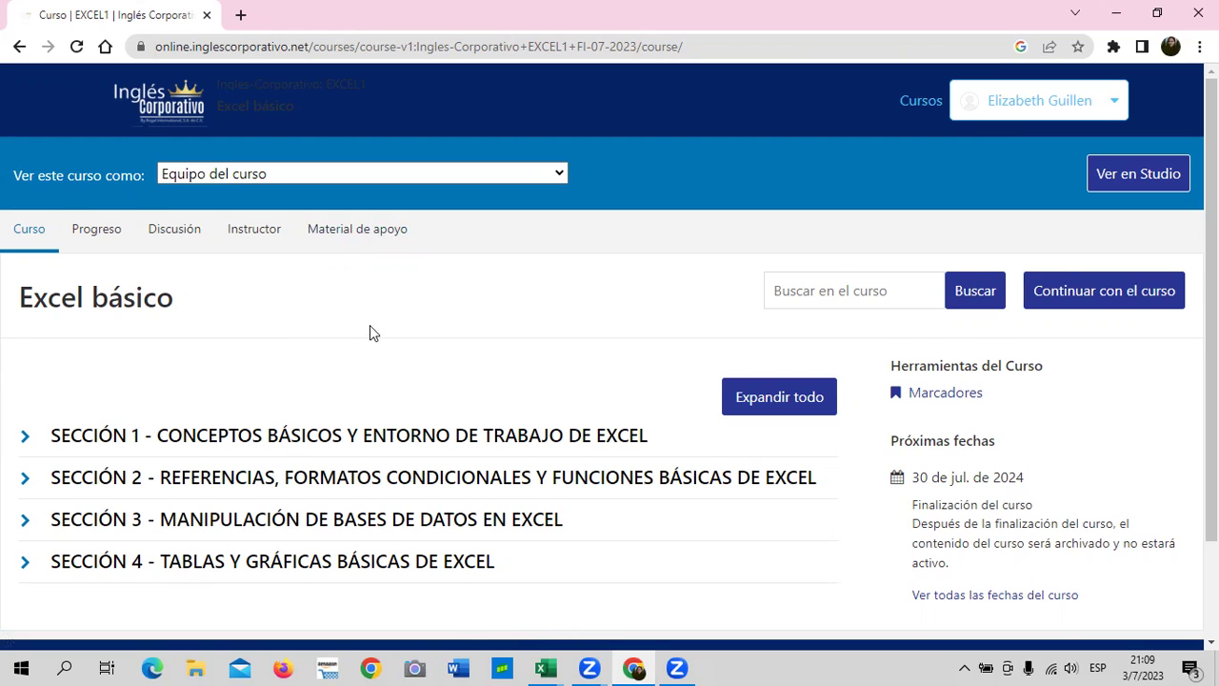
# Expand Sección 1 in the Excel básico outline to show its 3-question homework quiz
pyautogui.scroll(-2, 370, 325)
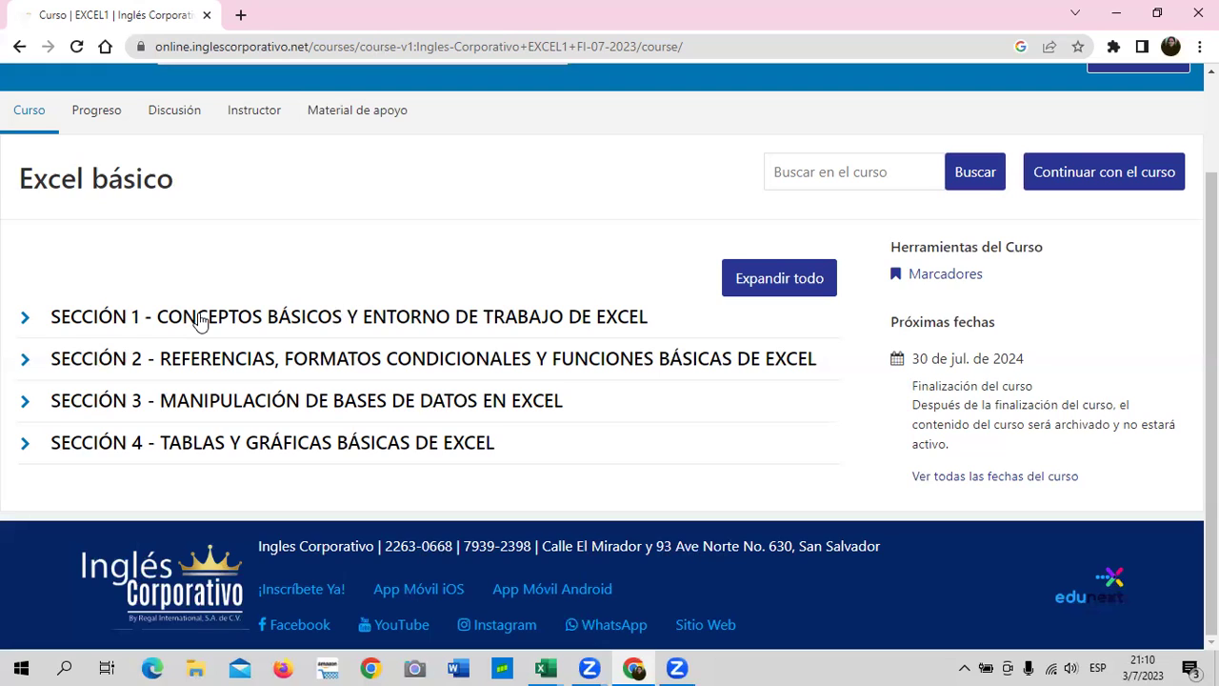
pyautogui.click(95, 309)
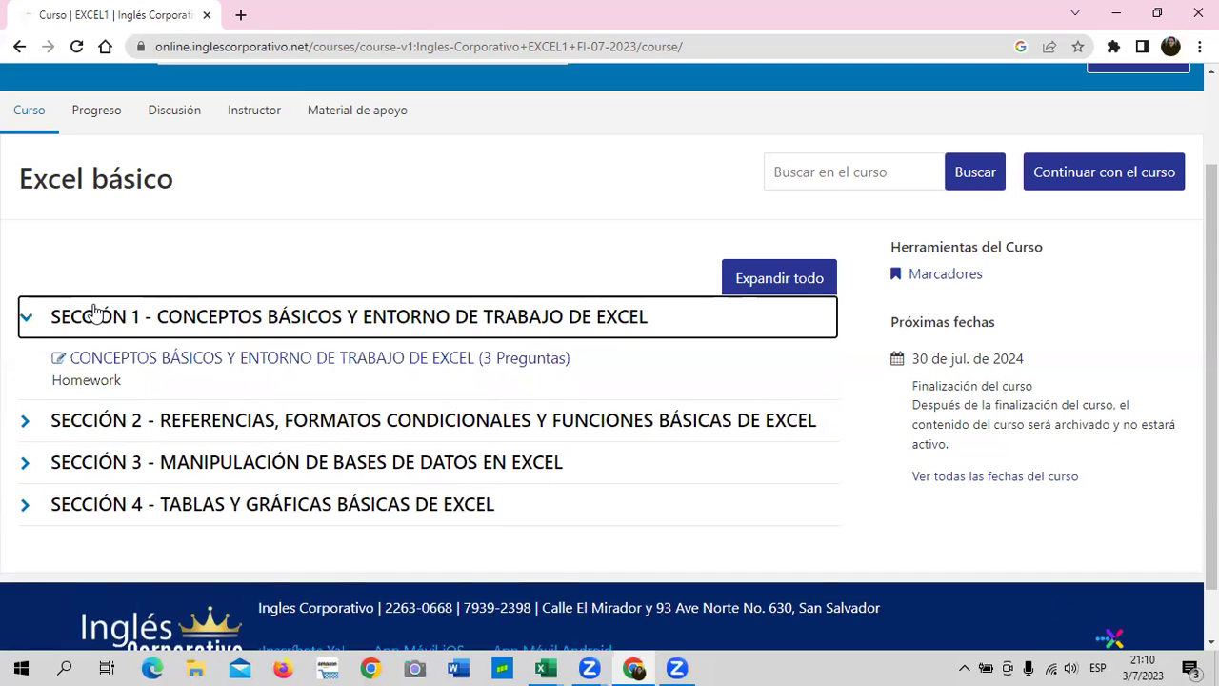
pyautogui.click(95, 310)
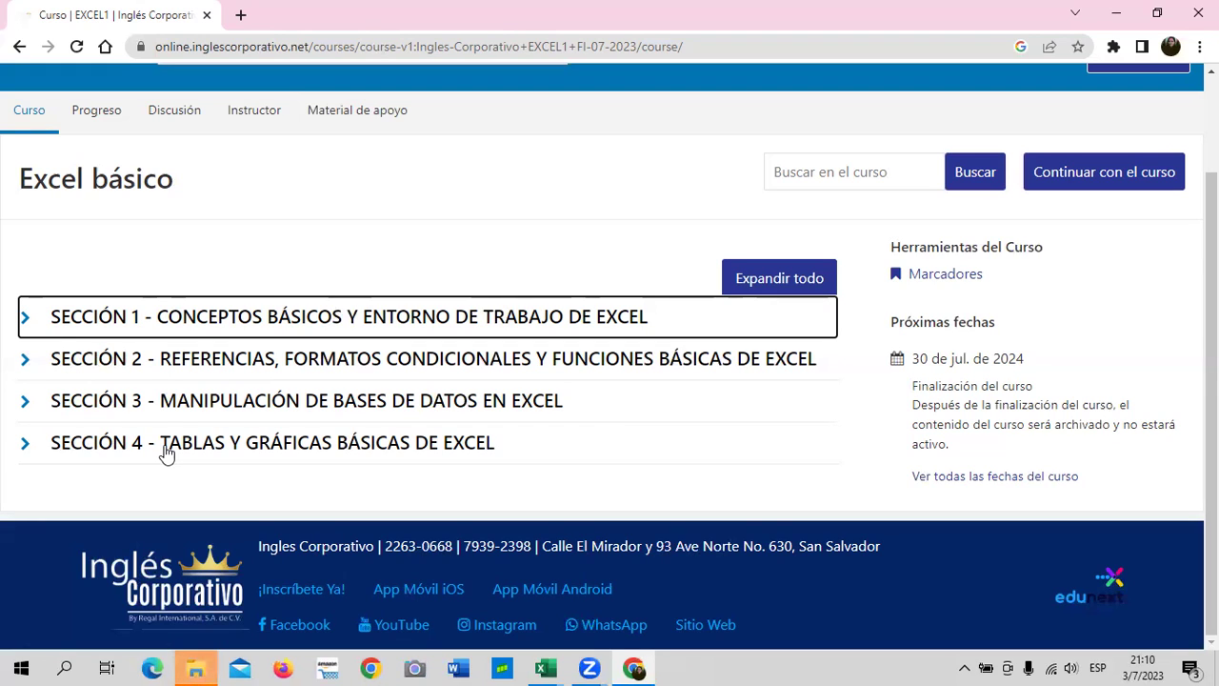
pyautogui.click(14, 324)
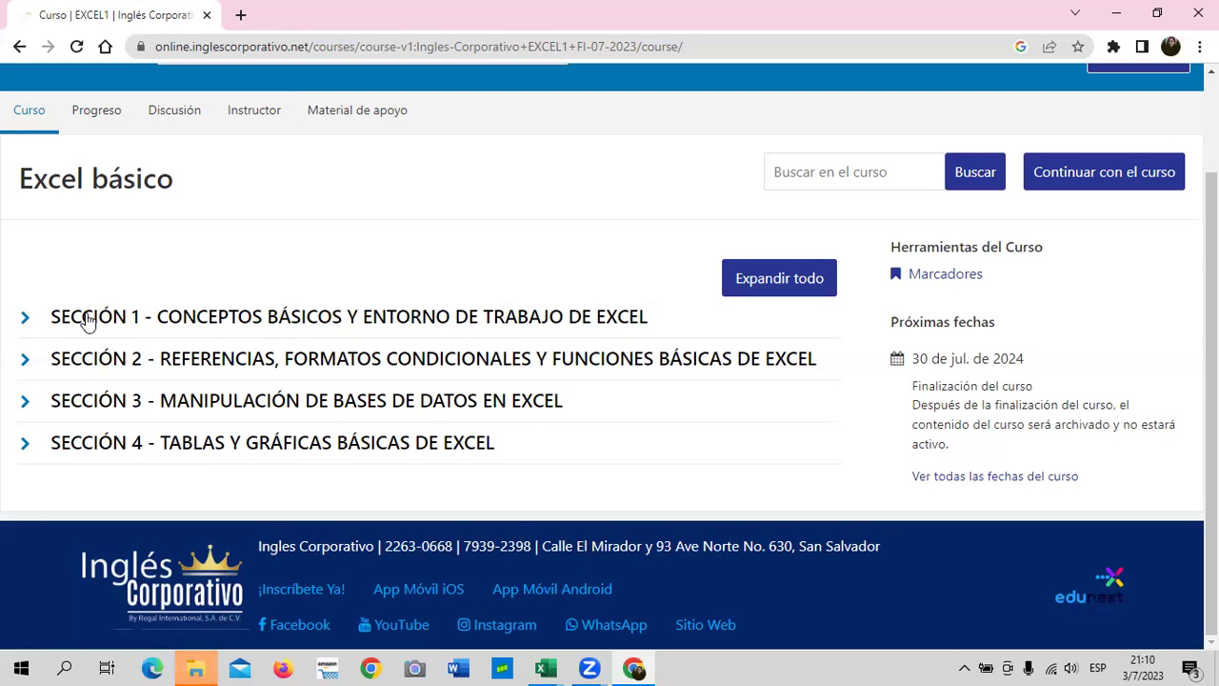
pyautogui.click(86, 322)
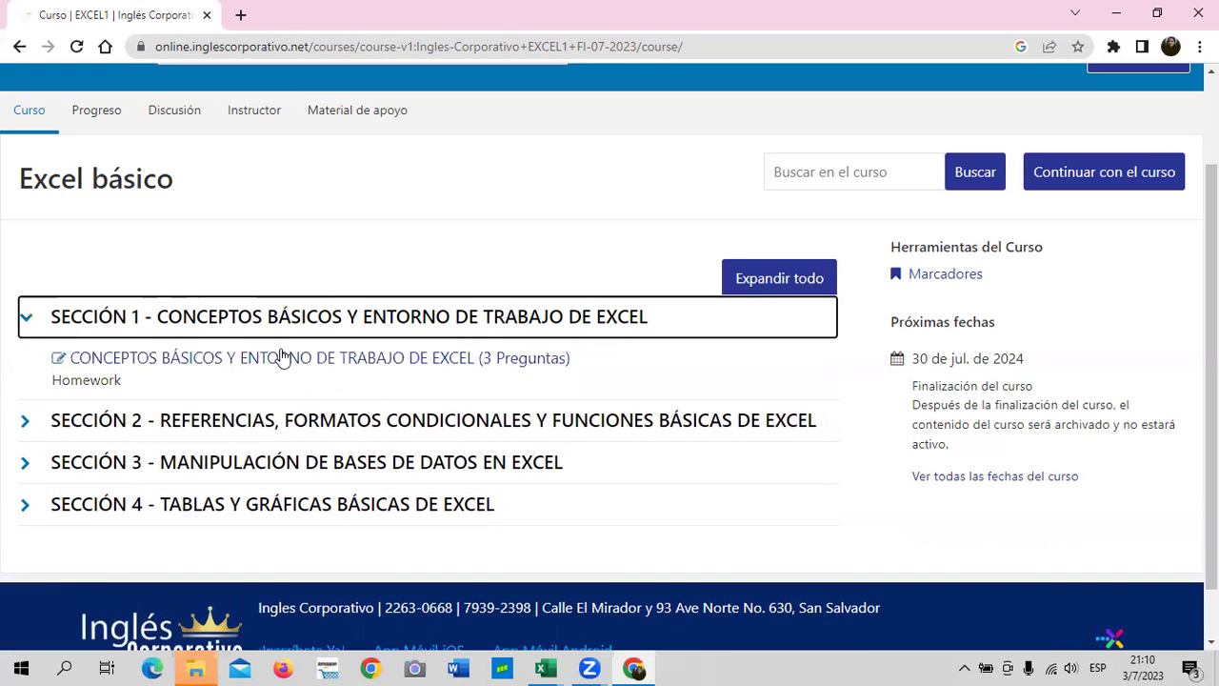
# Open the 'Conceptos básicos y entorno de trabajo de Excel (3 Preguntas)' quiz at question 1
pyautogui.click(282, 360)
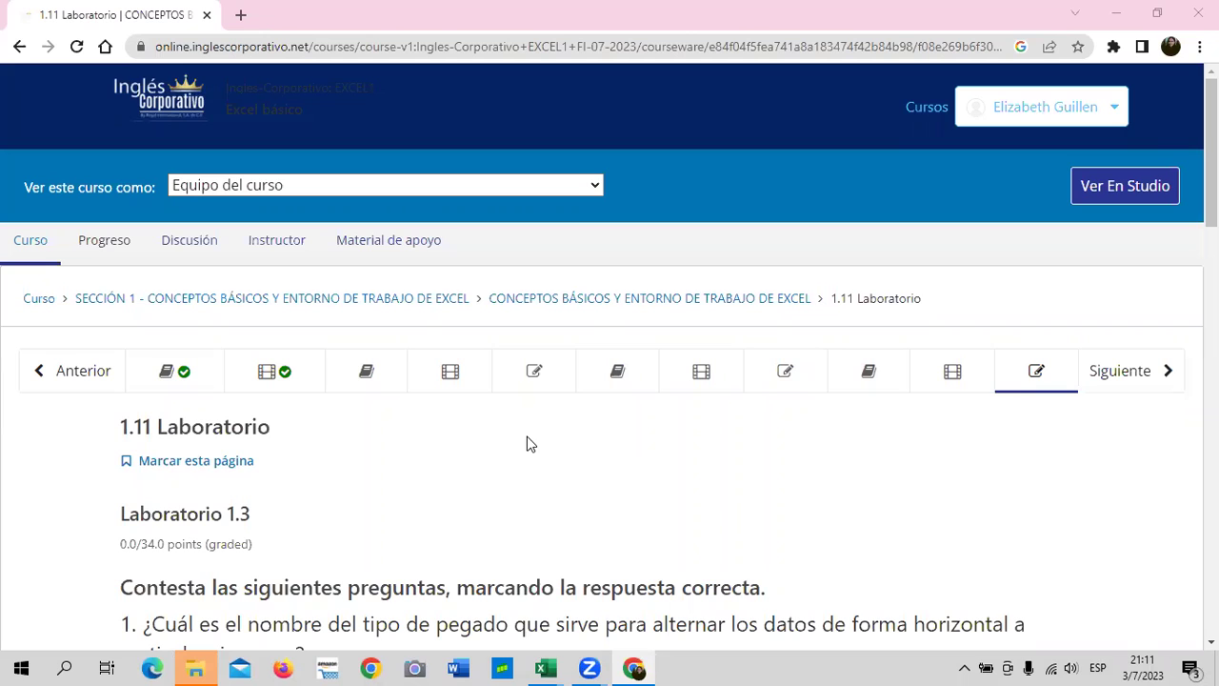
pyautogui.scroll(-1, 572, 406)
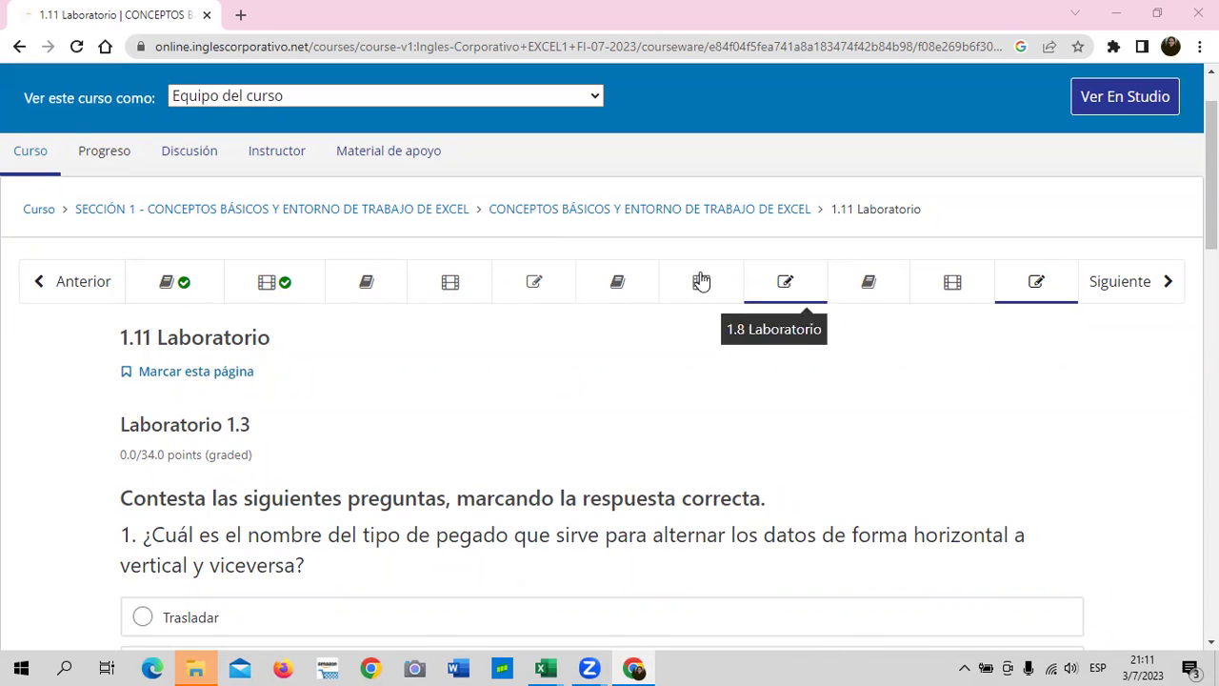
# Go to unit 1.1 Objetivo de la lección and skim its ¿Qué es Excel? content
pyautogui.click(205, 284)
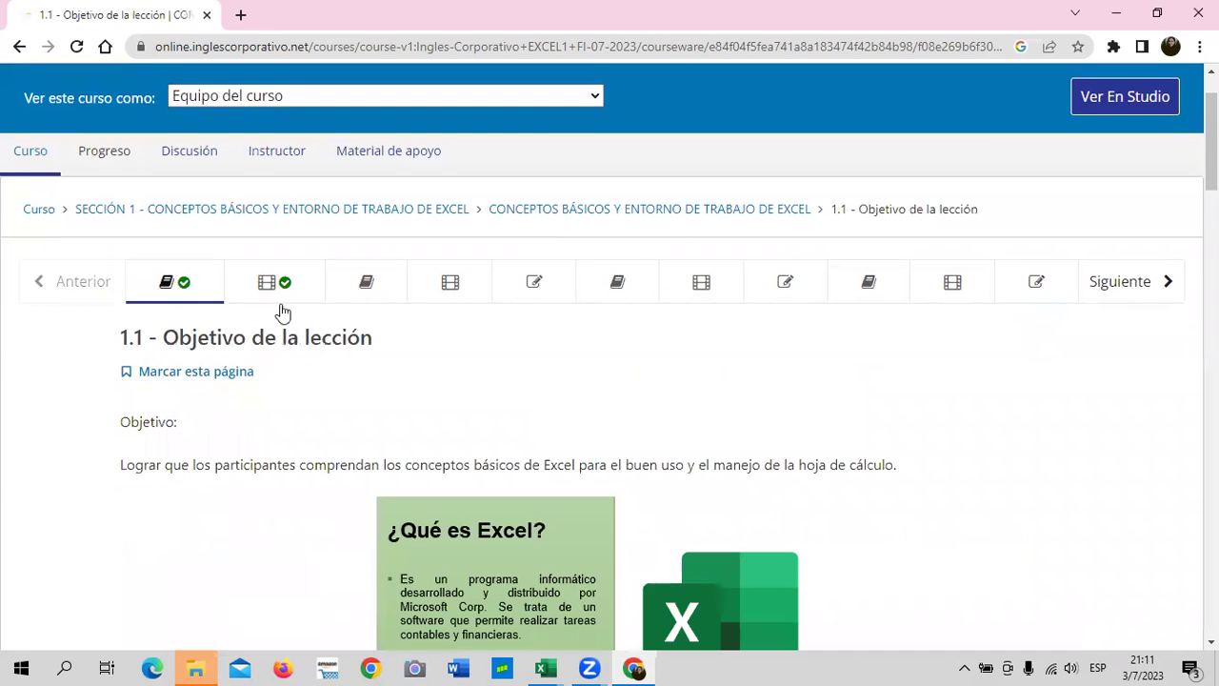
pyautogui.scroll(-2, 486, 362)
pyautogui.scroll(-5, 486, 362)
pyautogui.scroll(-5, 486, 362)
pyautogui.scroll(-3, 481, 364)
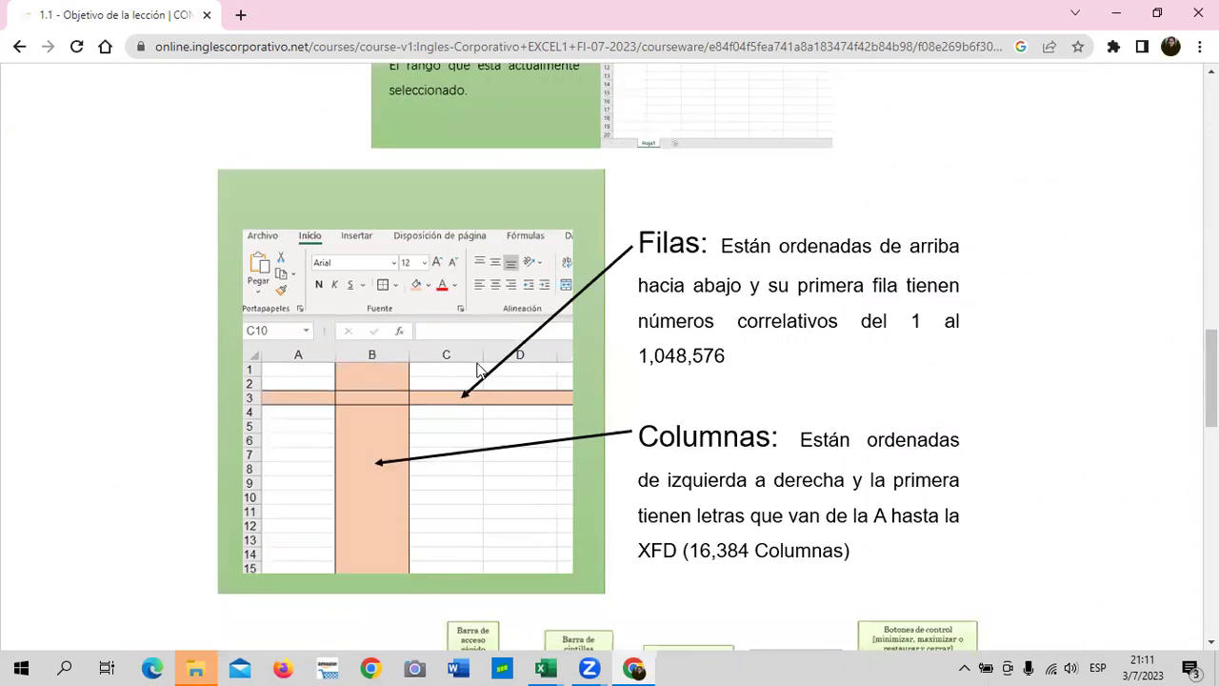
pyautogui.scroll(-5, 480, 366)
pyautogui.scroll(-1, 477, 369)
pyautogui.scroll(-4, 472, 372)
pyautogui.scroll(-2, 464, 381)
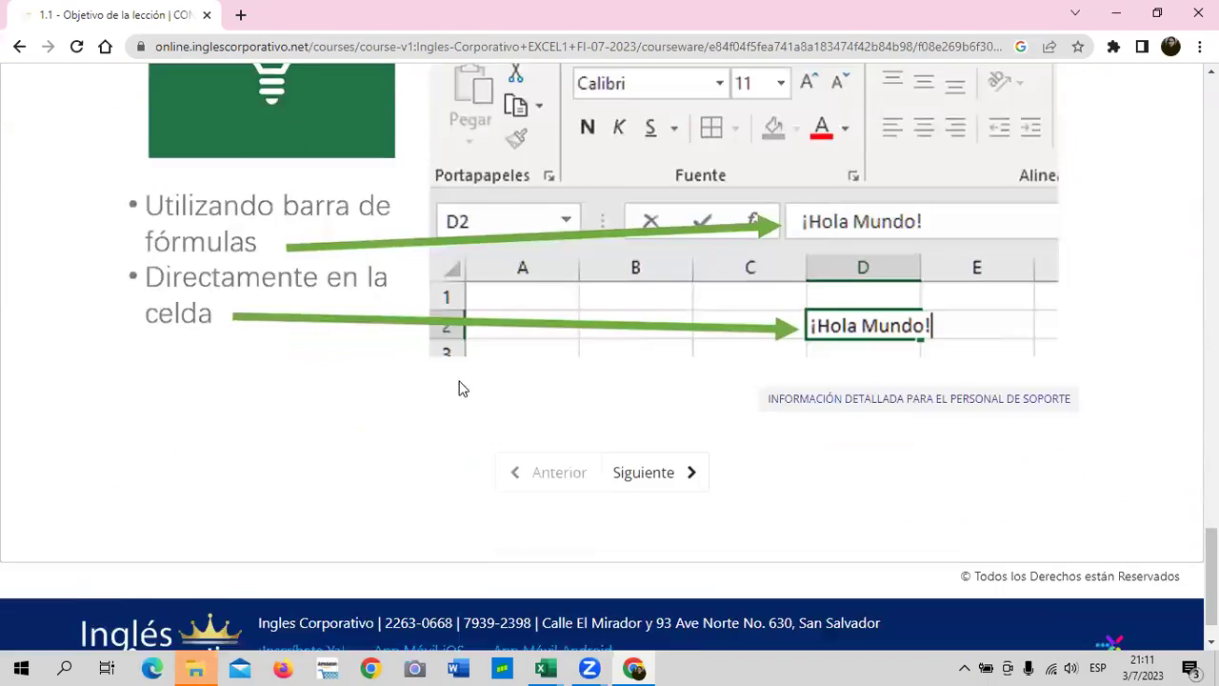
pyautogui.scroll(5, 461, 388)
pyautogui.scroll(4, 460, 385)
pyautogui.scroll(2, 458, 386)
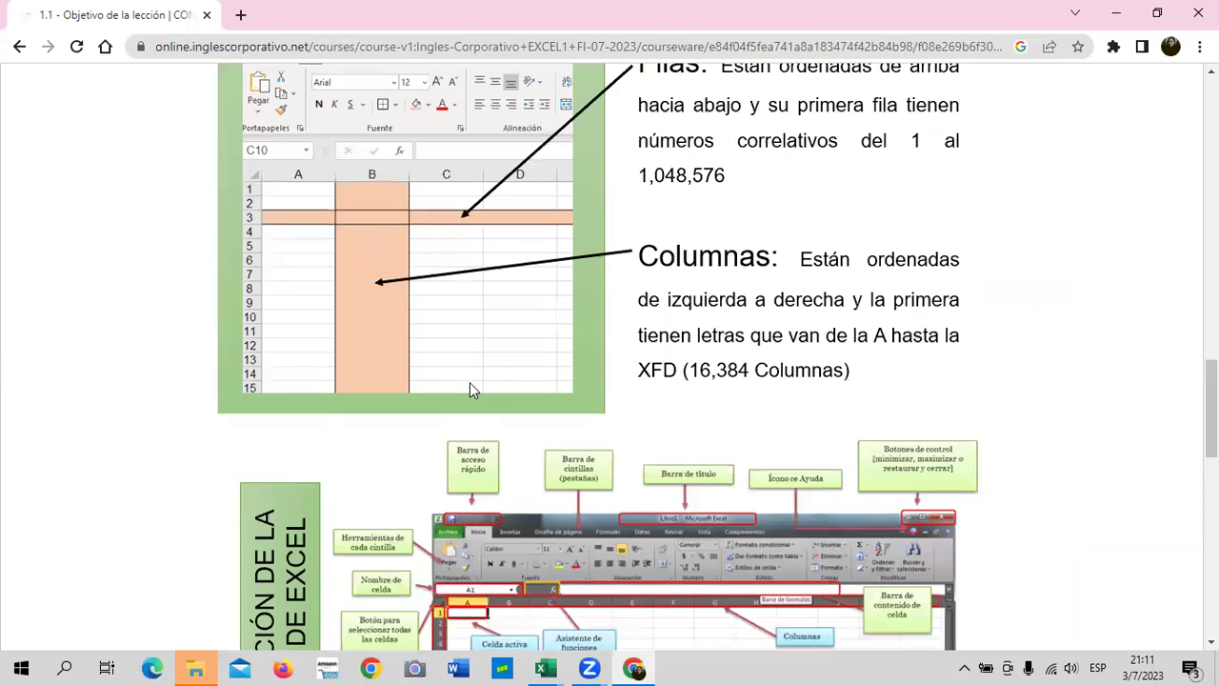
pyautogui.scroll(1, 470, 382)
pyautogui.scroll(4, 471, 375)
pyautogui.scroll(5, 472, 374)
pyautogui.scroll(5, 471, 373)
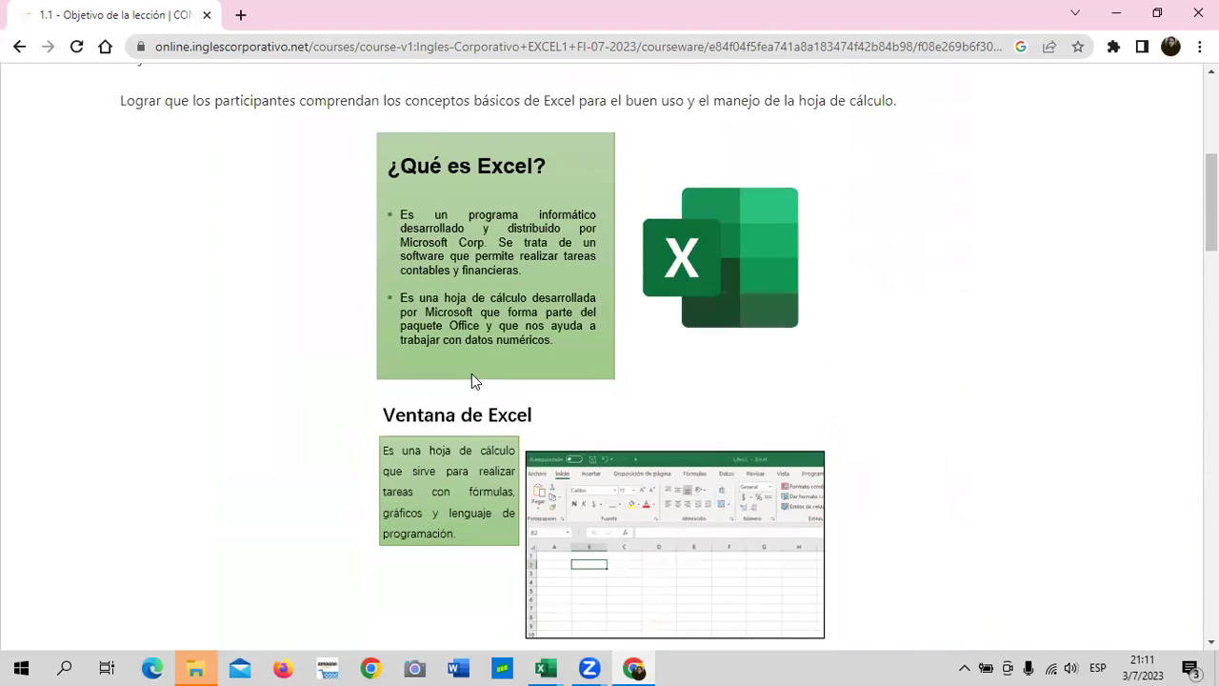
pyautogui.scroll(5, 471, 379)
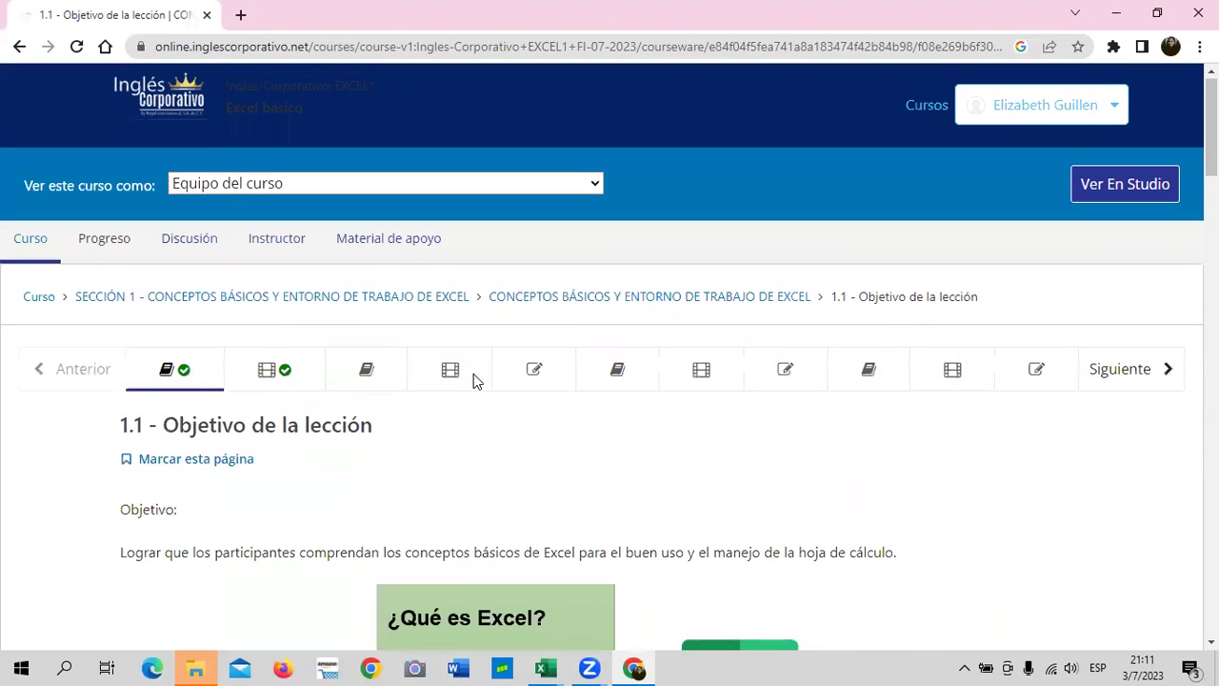
# Open unit 1.2 Conceptos básicos y entorno de trabajo and look around its embedded video
pyautogui.click(304, 374)
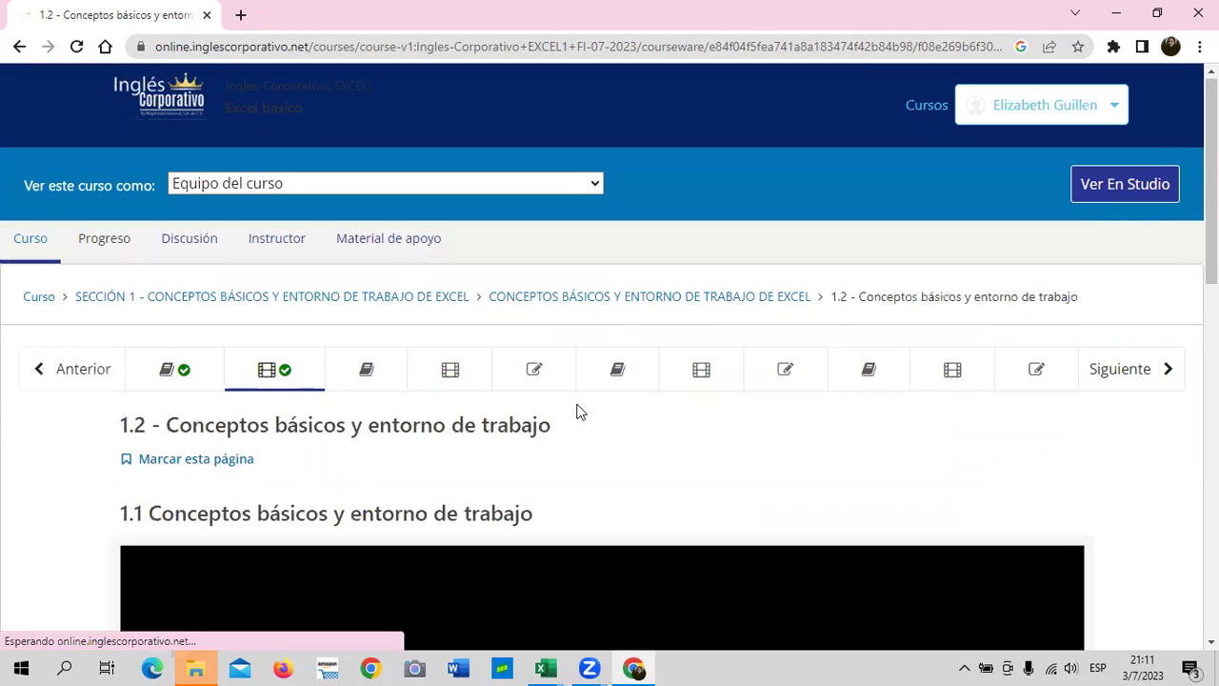
pyautogui.scroll(-1, 577, 410)
pyautogui.scroll(-2, 575, 416)
pyautogui.scroll(-2, 576, 416)
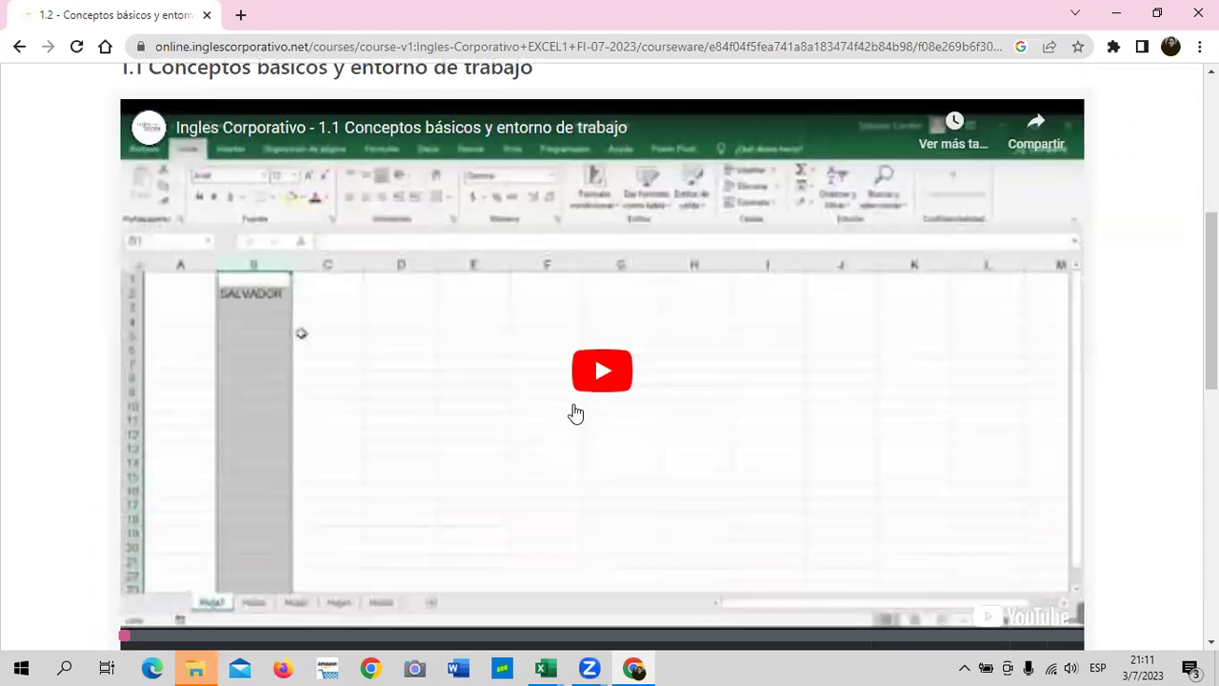
pyautogui.scroll(-3, 574, 413)
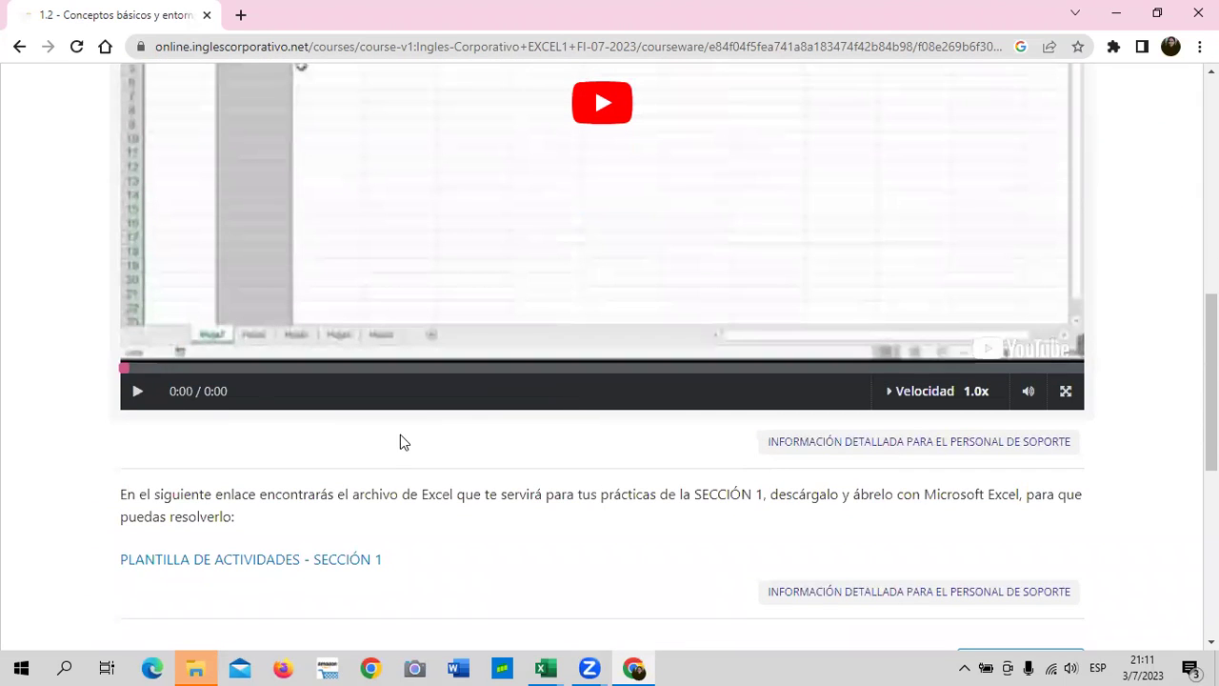
pyautogui.scroll(-2, 386, 470)
pyautogui.scroll(4, 514, 362)
pyautogui.scroll(-4, 514, 367)
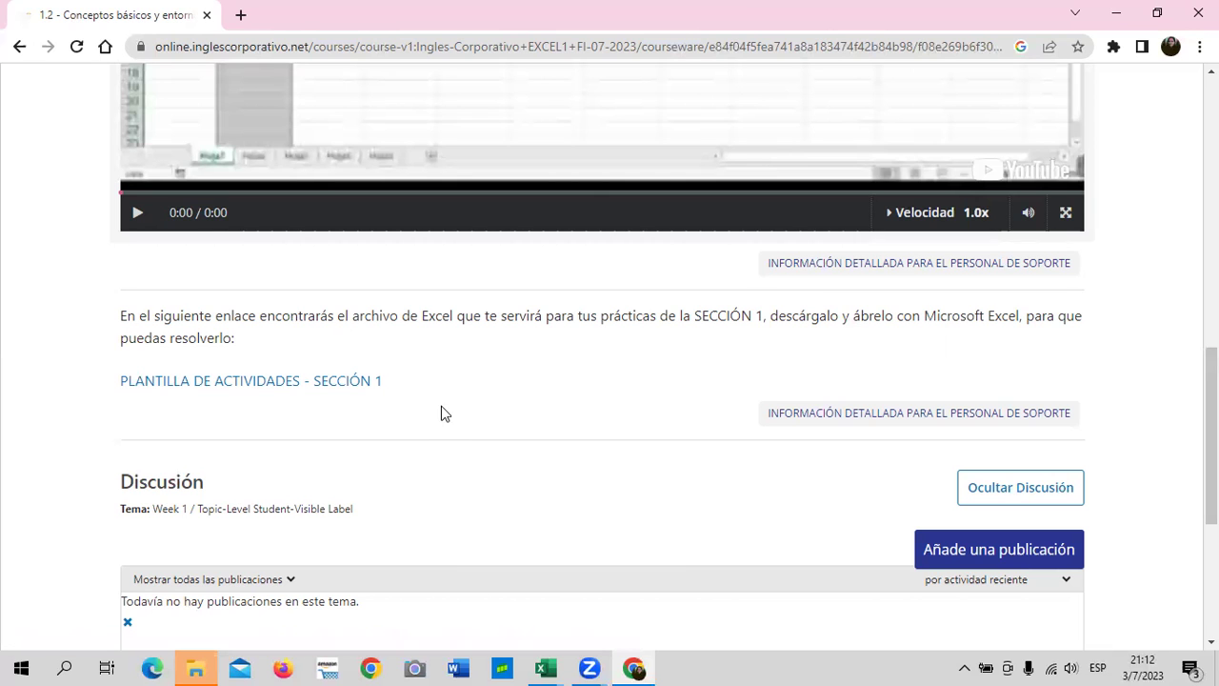
pyautogui.scroll(3, 613, 419)
pyautogui.scroll(2, 612, 420)
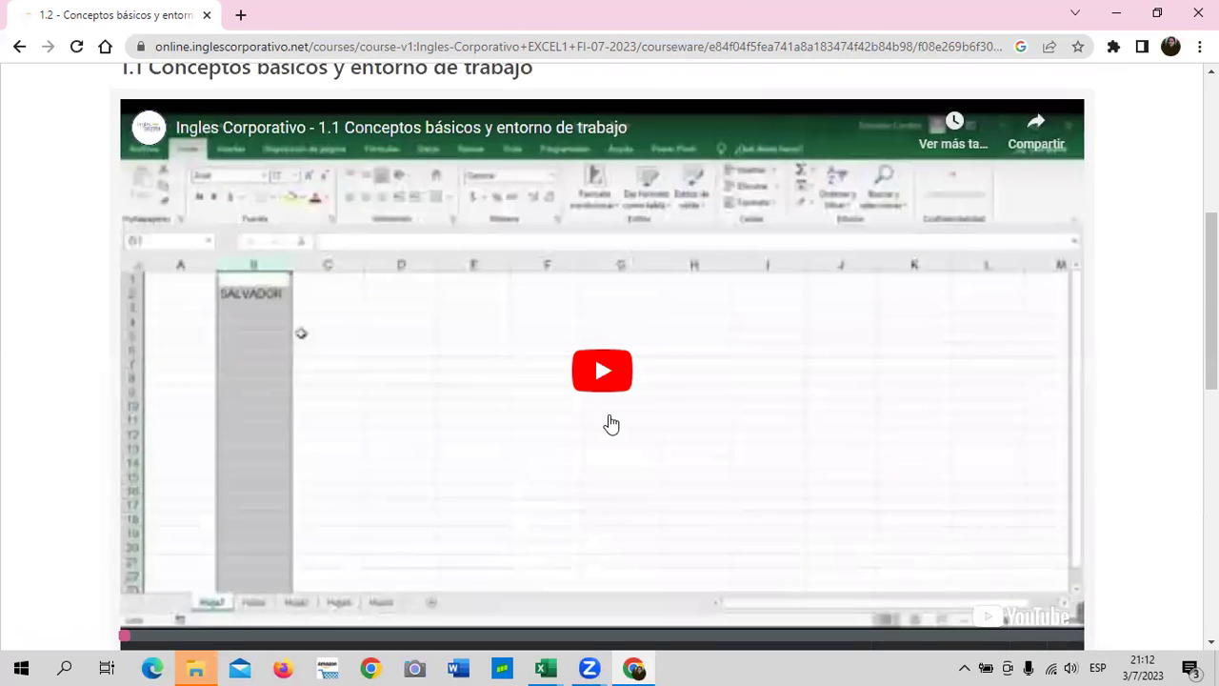
pyautogui.scroll(1, 585, 412)
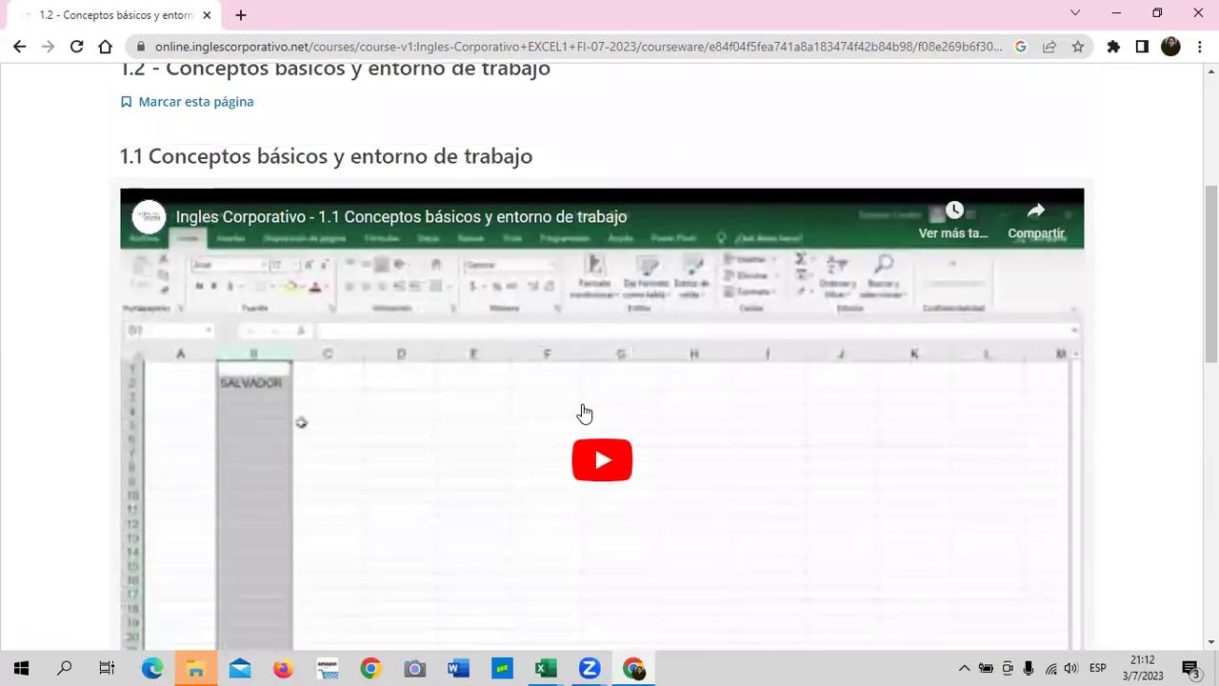
pyautogui.scroll(-3, 585, 413)
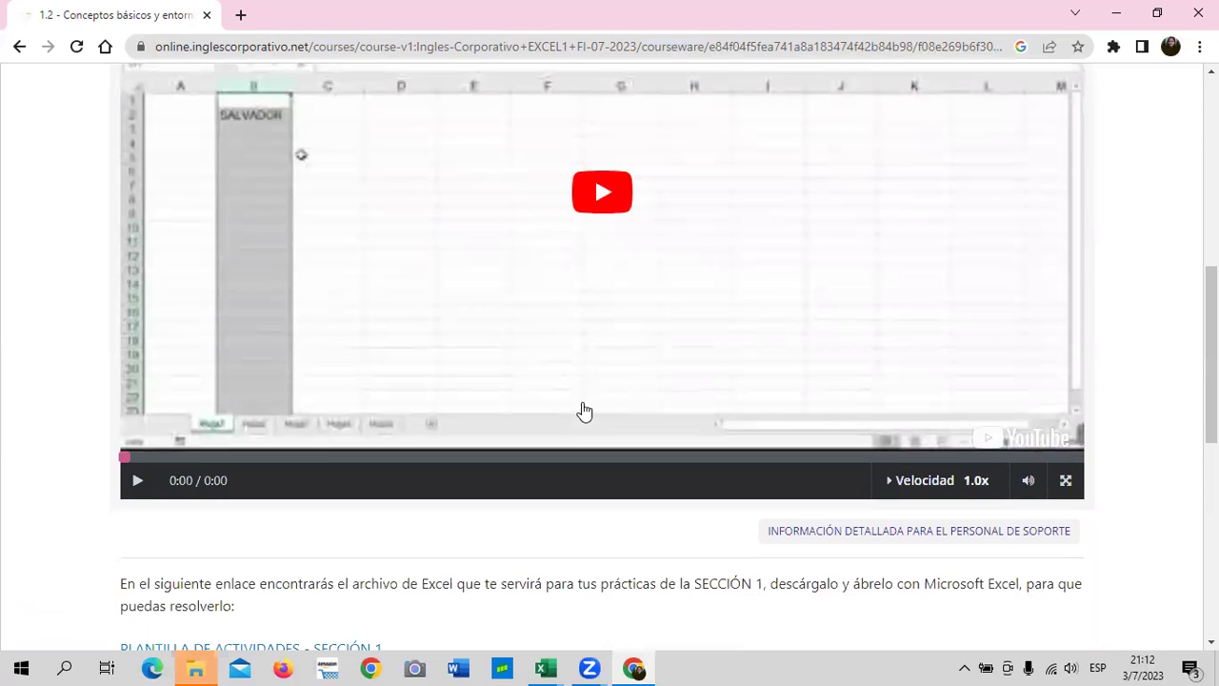
pyautogui.scroll(2, 585, 413)
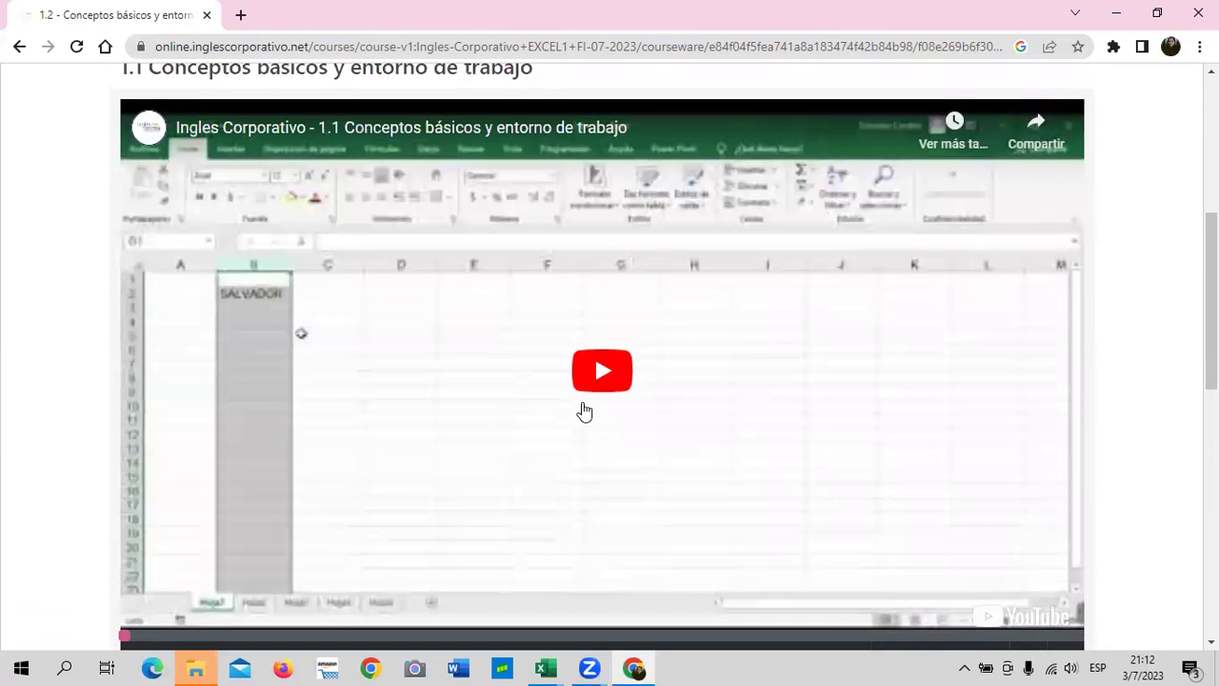
pyautogui.scroll(1, 585, 413)
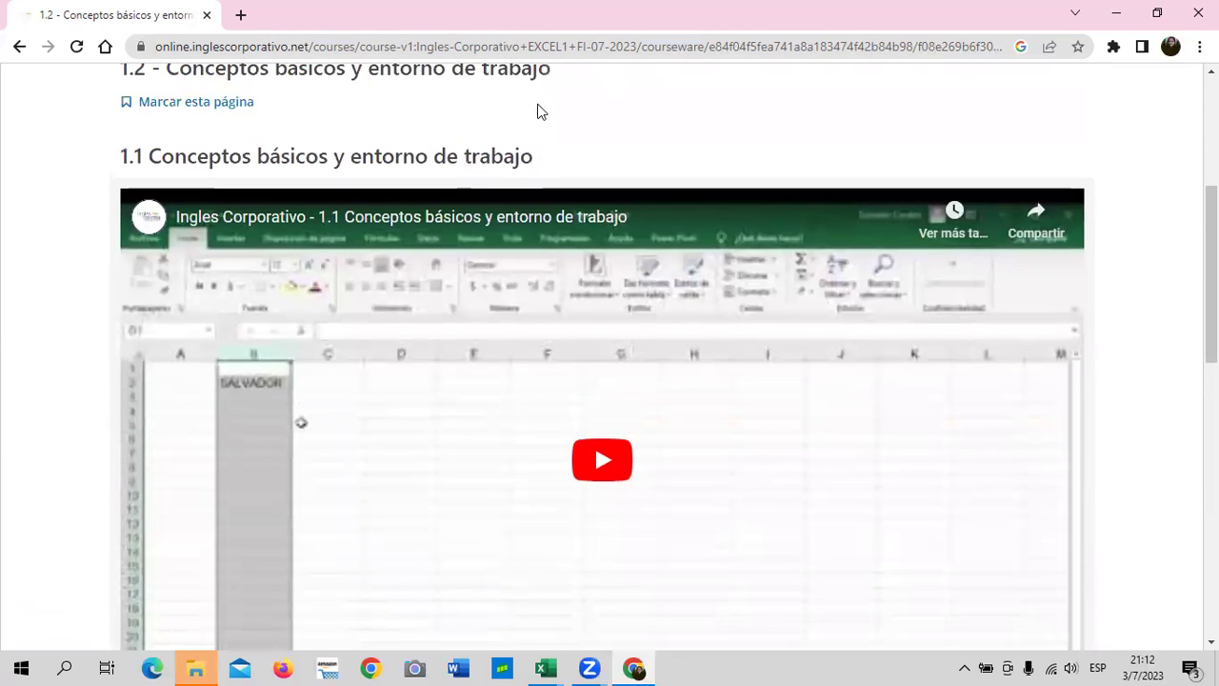
pyautogui.scroll(-1, 576, 186)
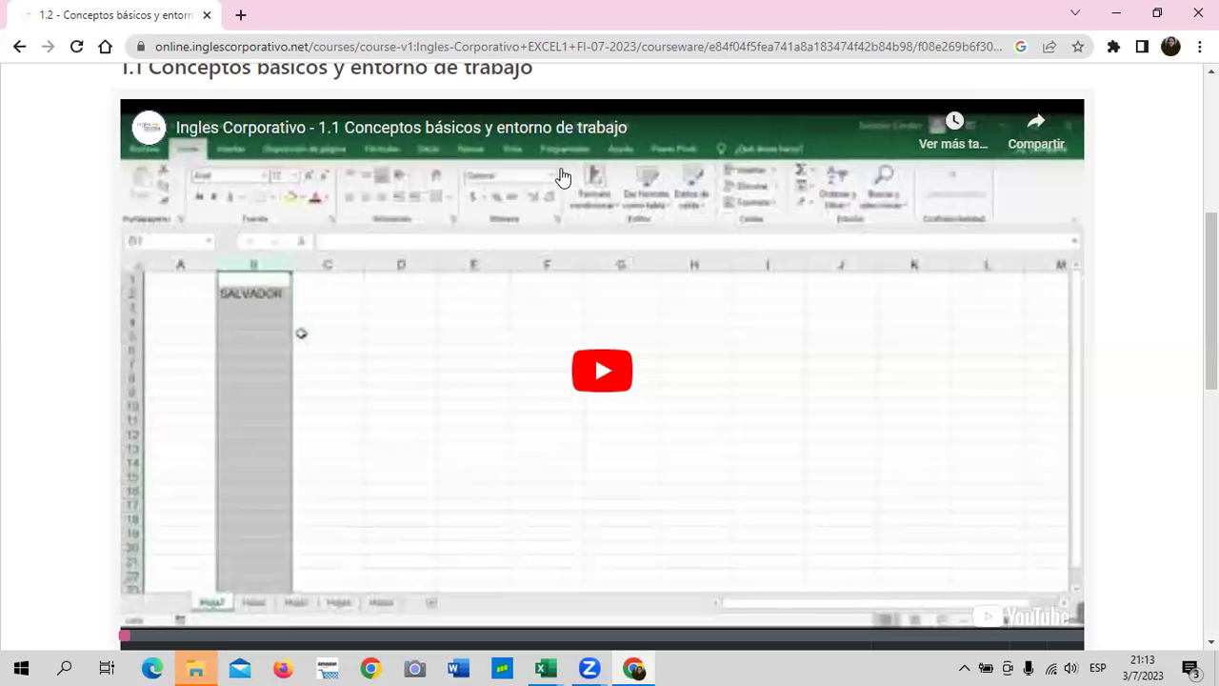
pyautogui.scroll(3, 656, 342)
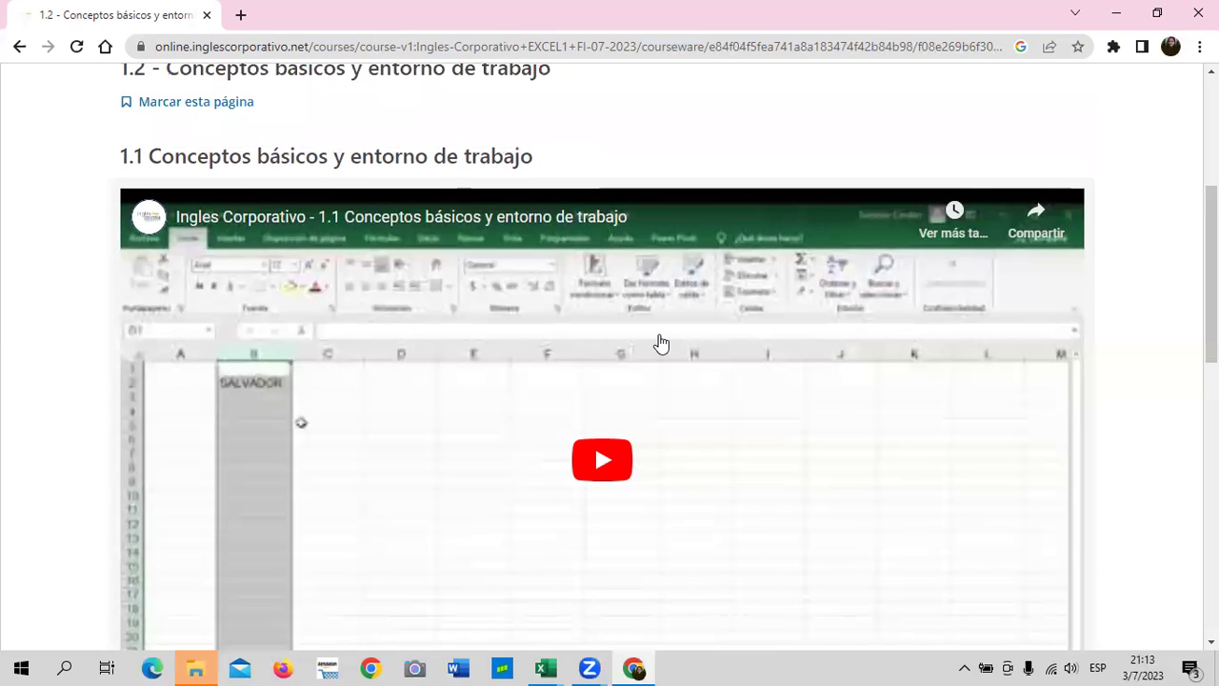
pyautogui.scroll(1, 655, 342)
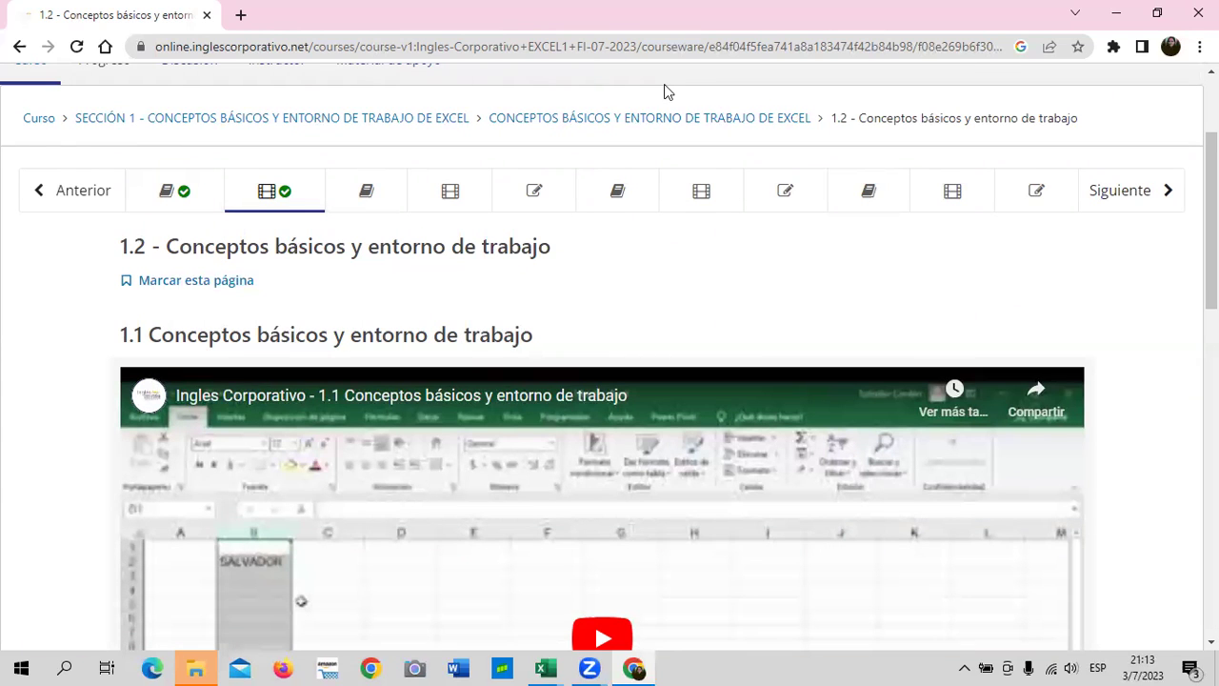
pyautogui.scroll(-1, 420, 491)
pyautogui.scroll(-1, 422, 496)
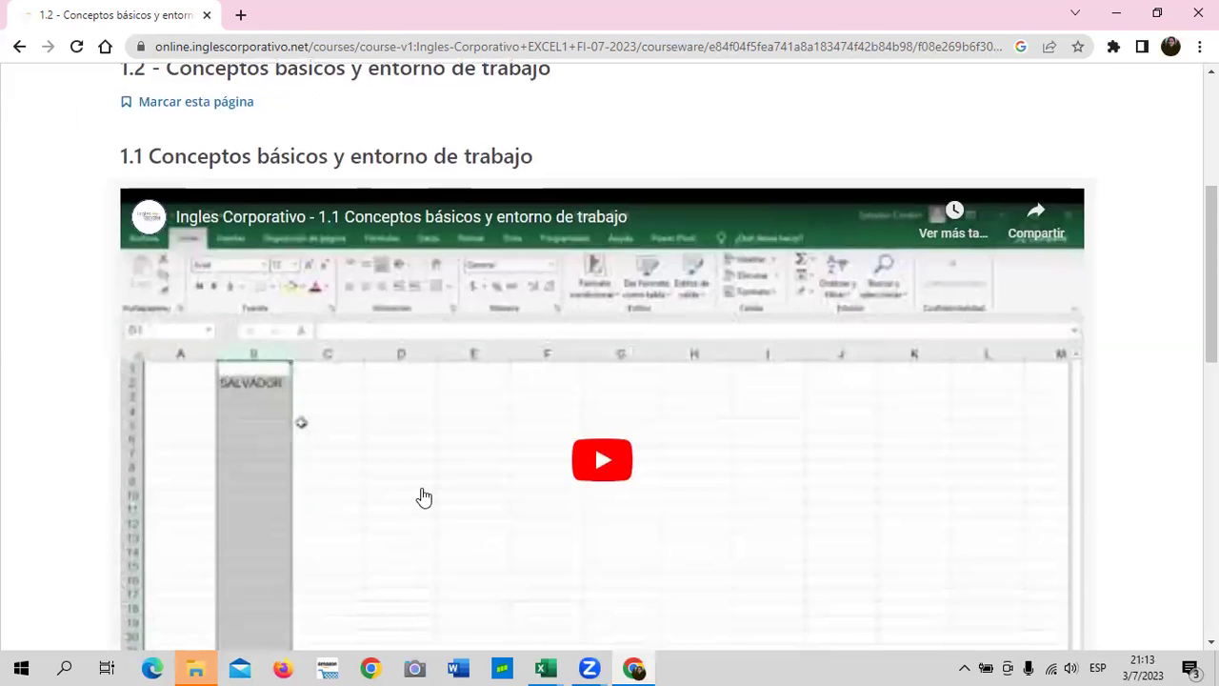
pyautogui.scroll(-3, 422, 497)
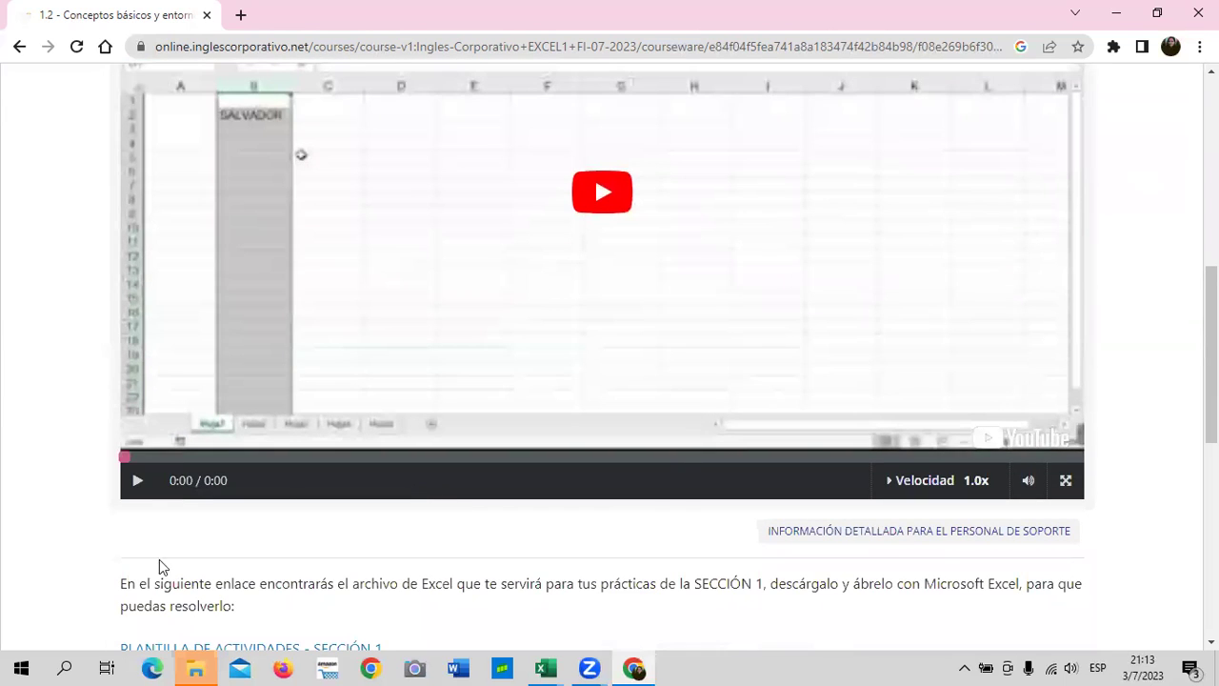
pyautogui.scroll(-2, 214, 562)
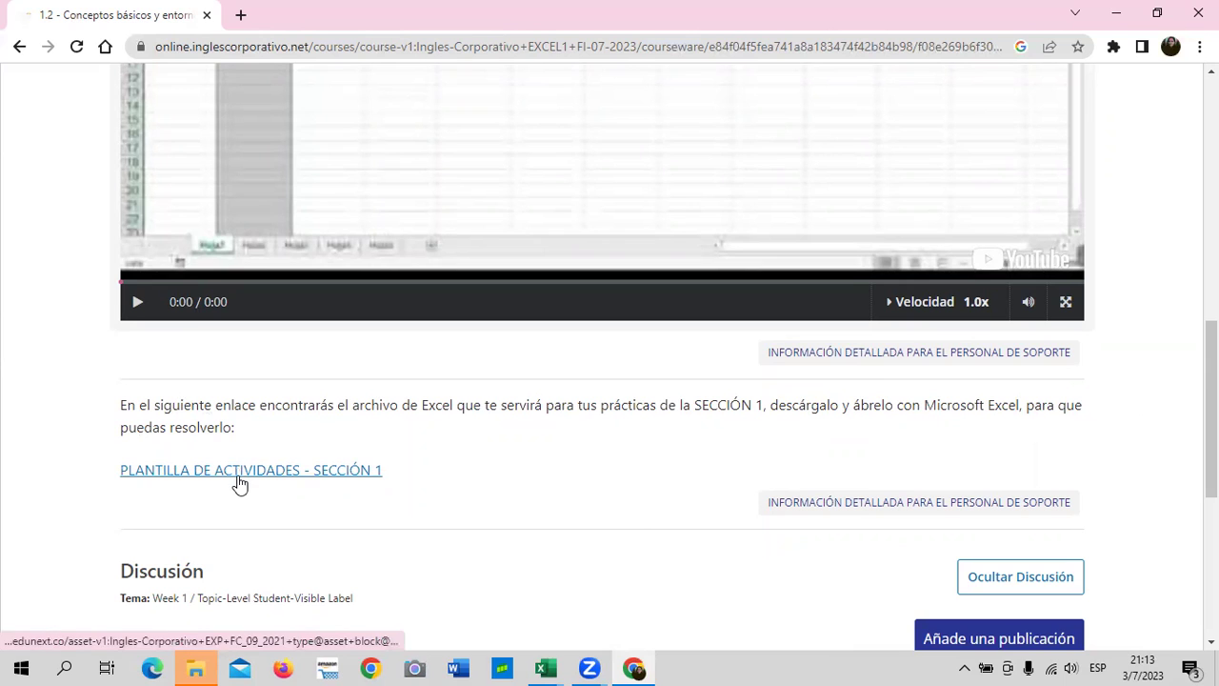
pyautogui.moveTo(543, 666)
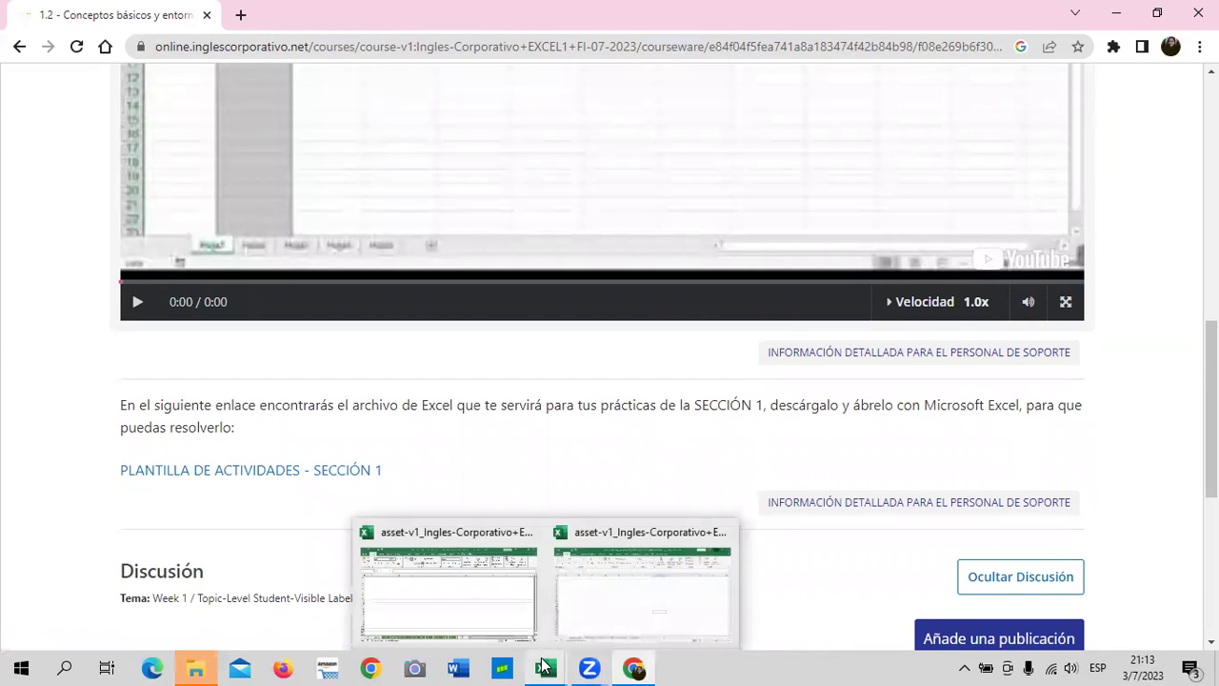
pyautogui.click(627, 602)
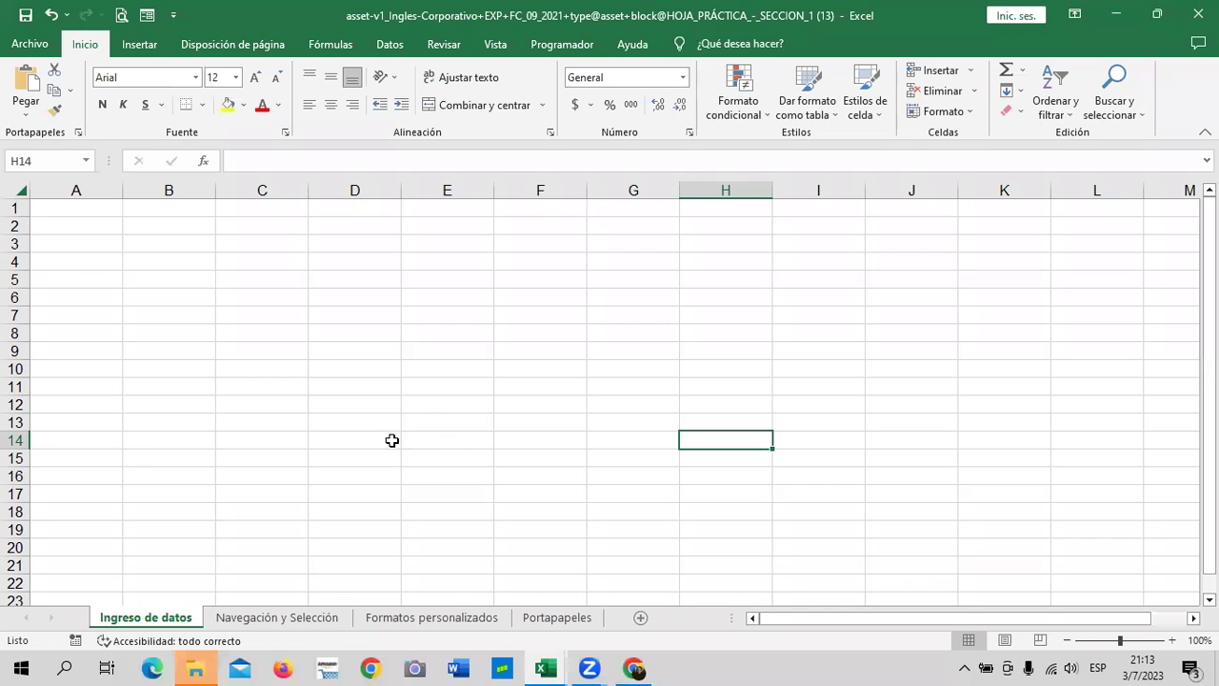
pyautogui.scroll(-4, 351, 327)
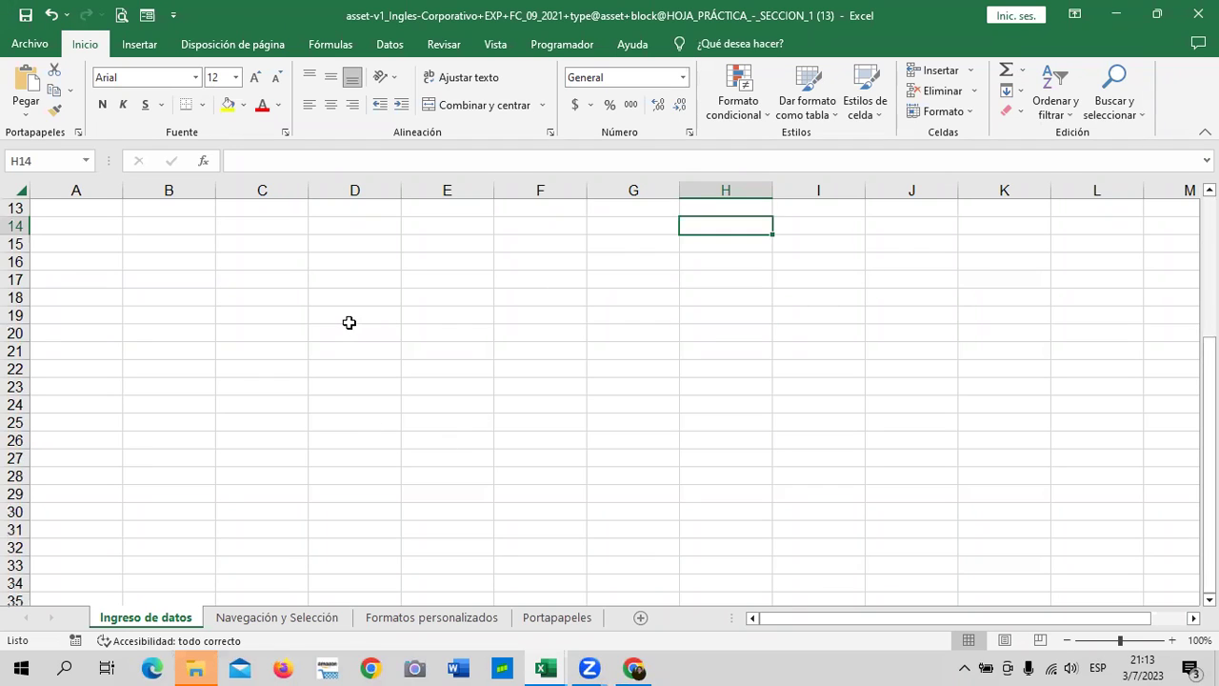
pyautogui.scroll(4, 265, 437)
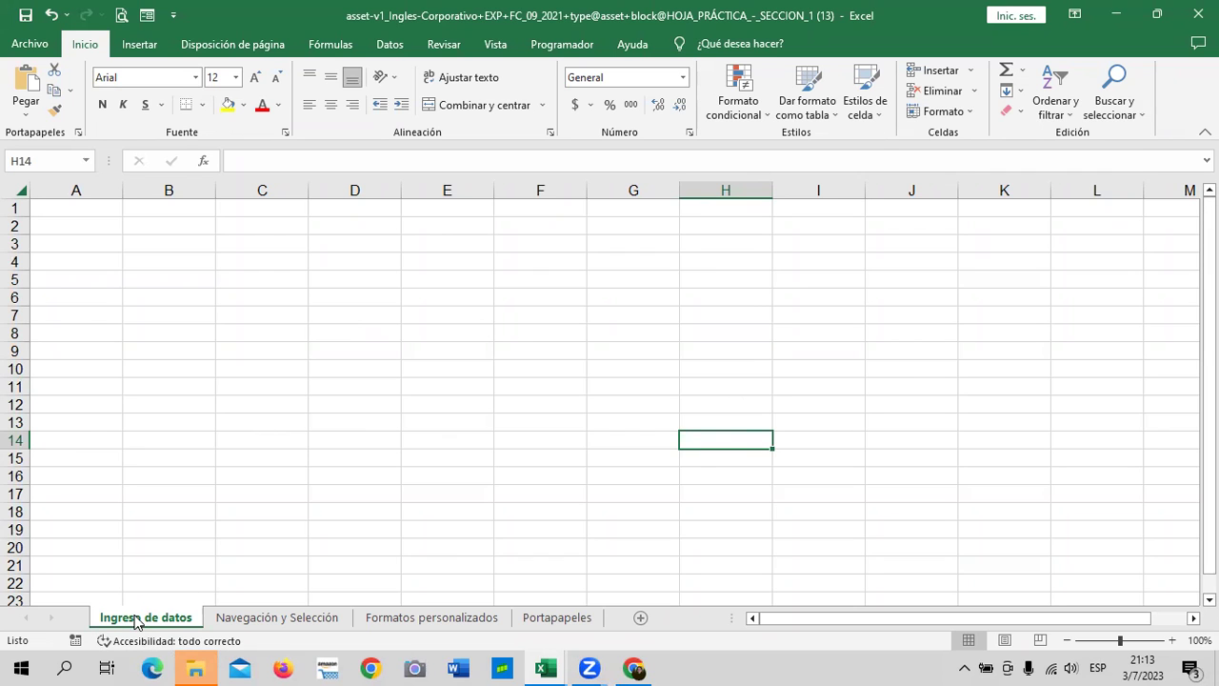
pyautogui.click(270, 619)
pyautogui.click(428, 619)
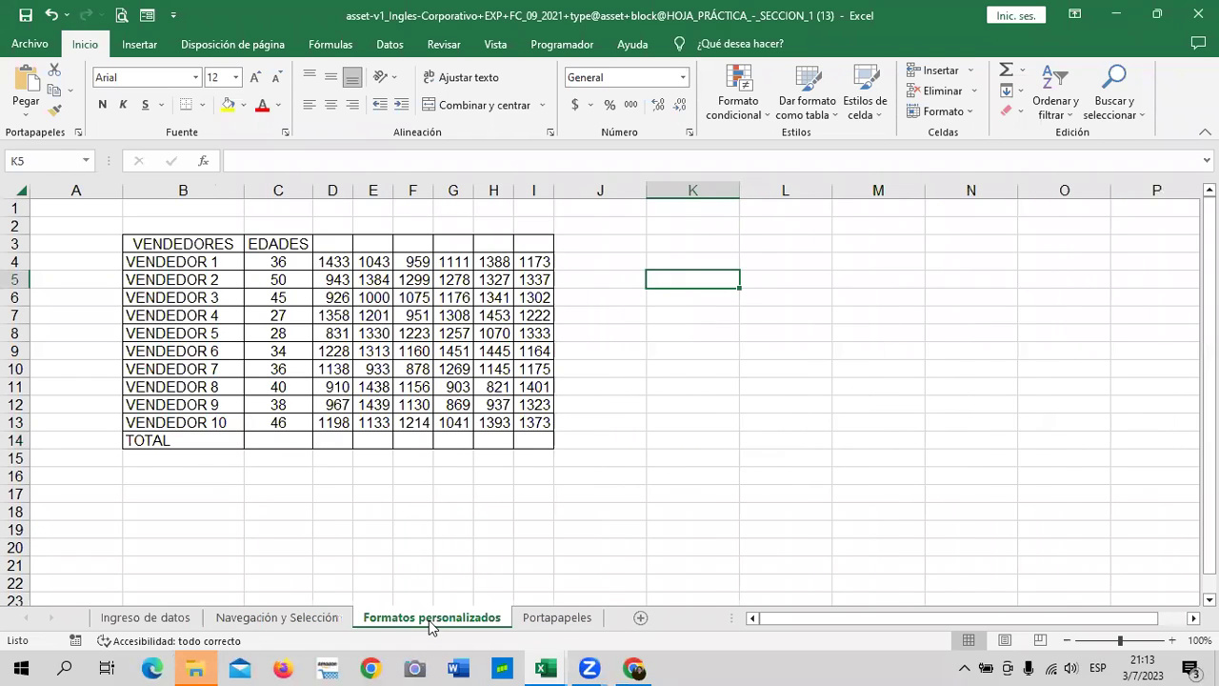
pyautogui.click(540, 618)
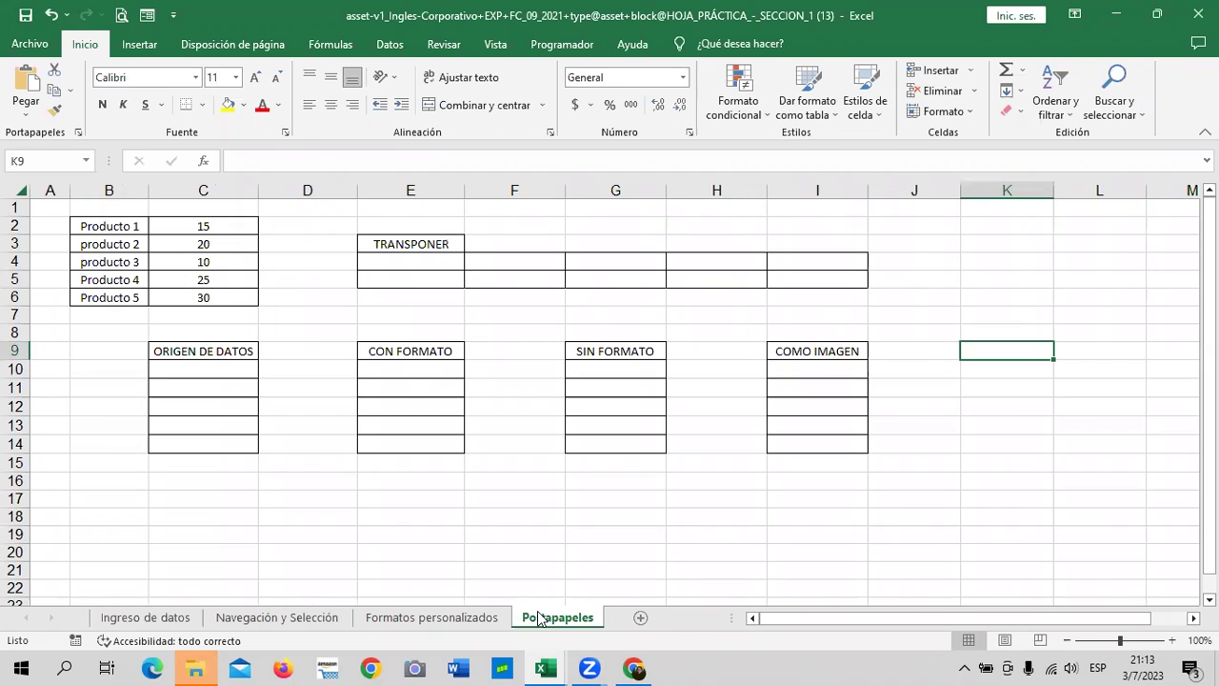
# Return to the course and read through lesson 1.3 - Objetivo de la lección
pyautogui.click(634, 669)
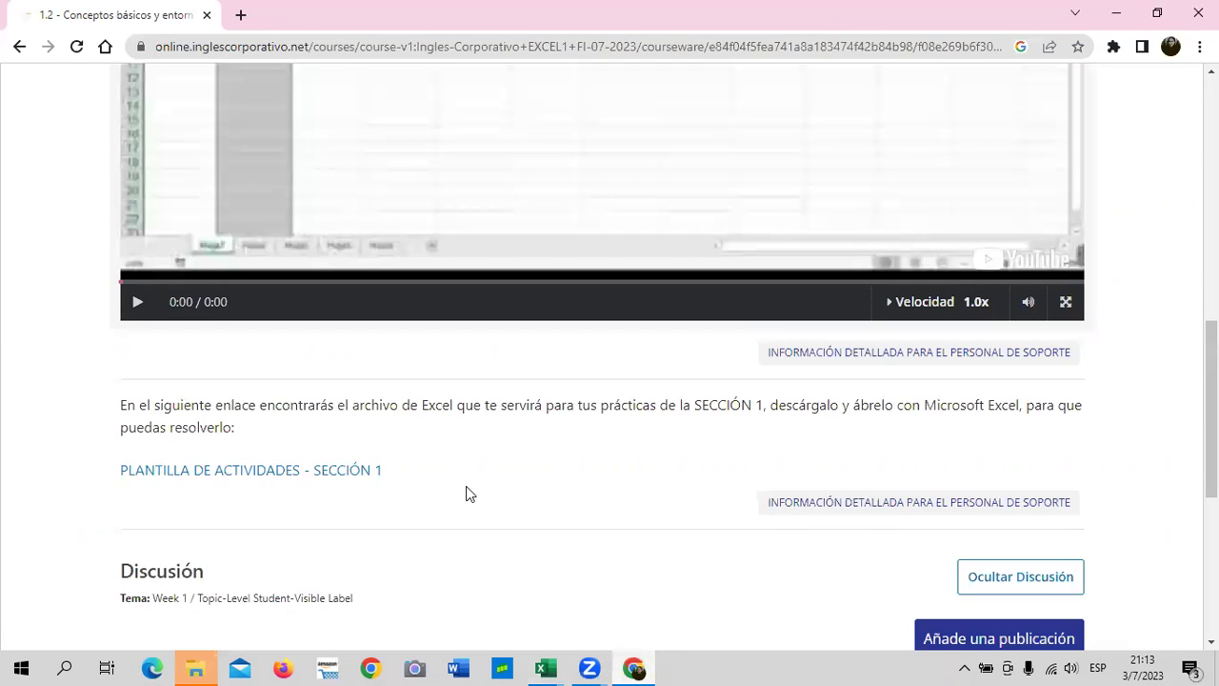
pyautogui.scroll(3, 465, 494)
pyautogui.scroll(3, 466, 493)
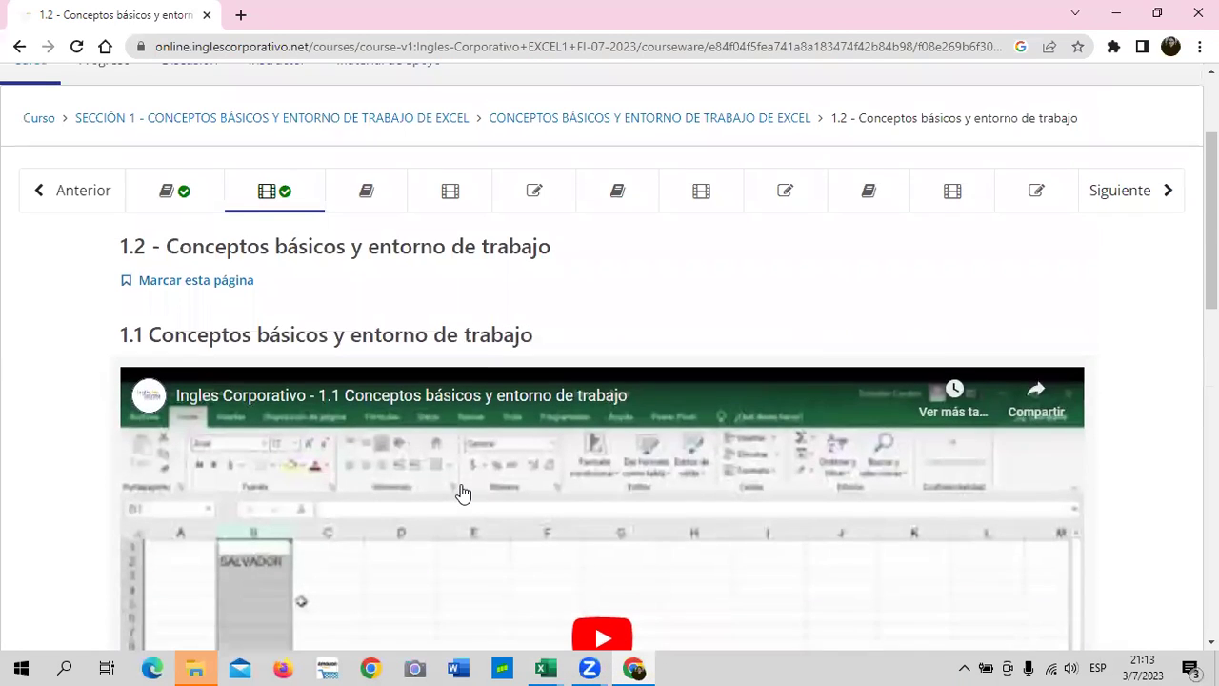
pyautogui.click(378, 192)
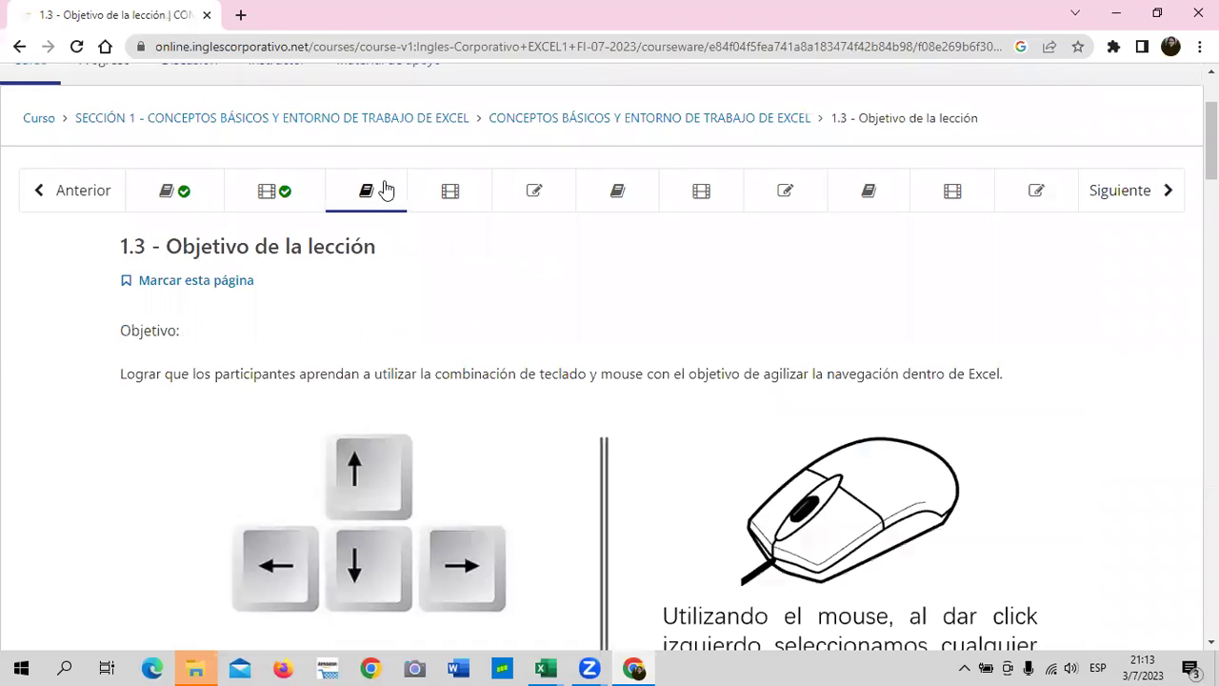
pyautogui.scroll(-1, 548, 350)
pyautogui.scroll(-5, 548, 351)
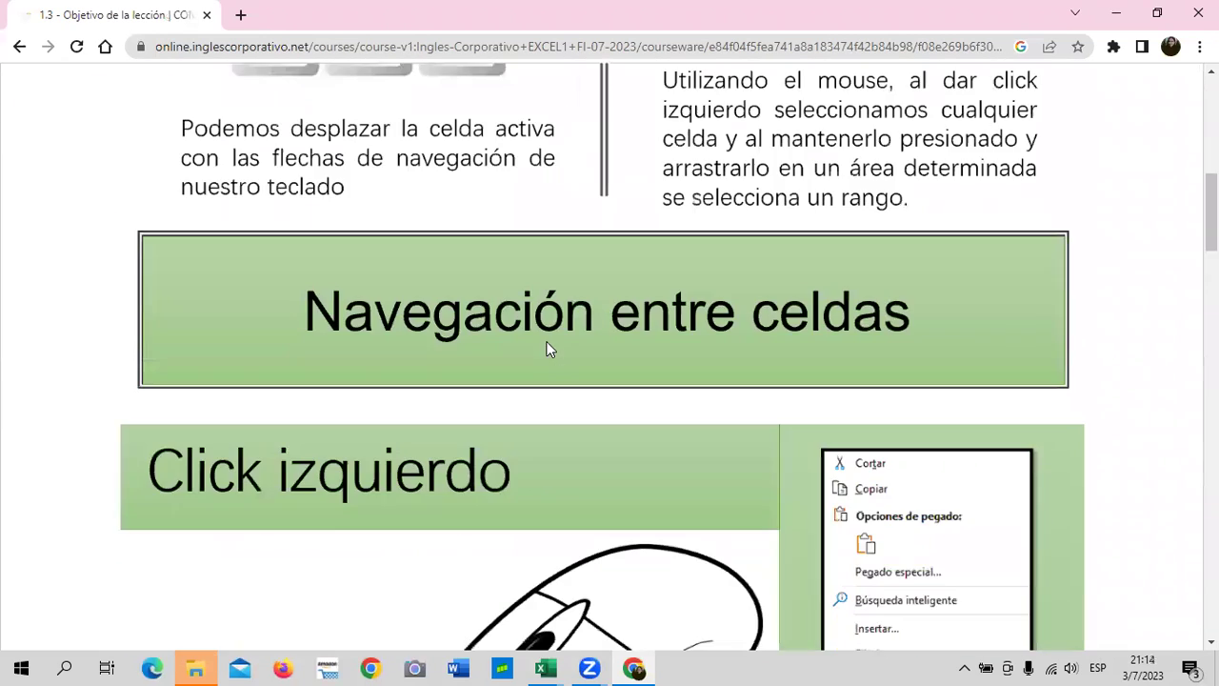
pyautogui.scroll(-2, 547, 351)
pyautogui.scroll(-5, 550, 349)
pyautogui.scroll(-5, 549, 348)
pyautogui.scroll(-5, 550, 348)
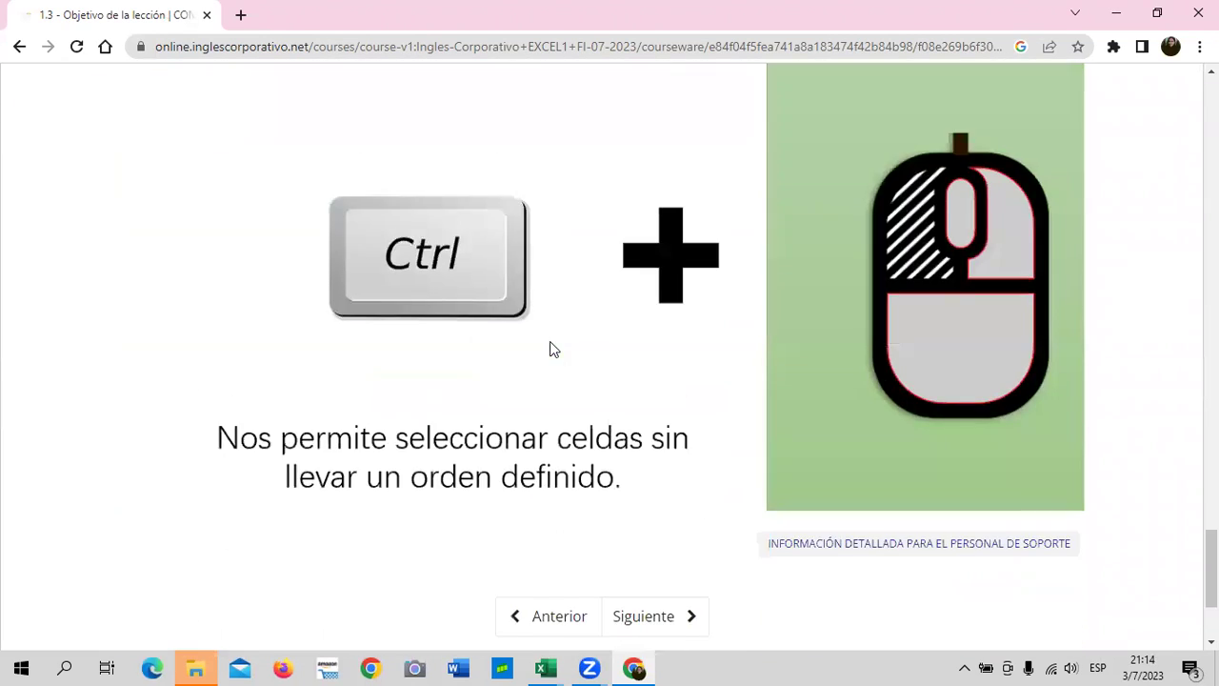
pyautogui.scroll(-3, 550, 349)
pyautogui.scroll(5, 606, 384)
pyautogui.scroll(5, 596, 362)
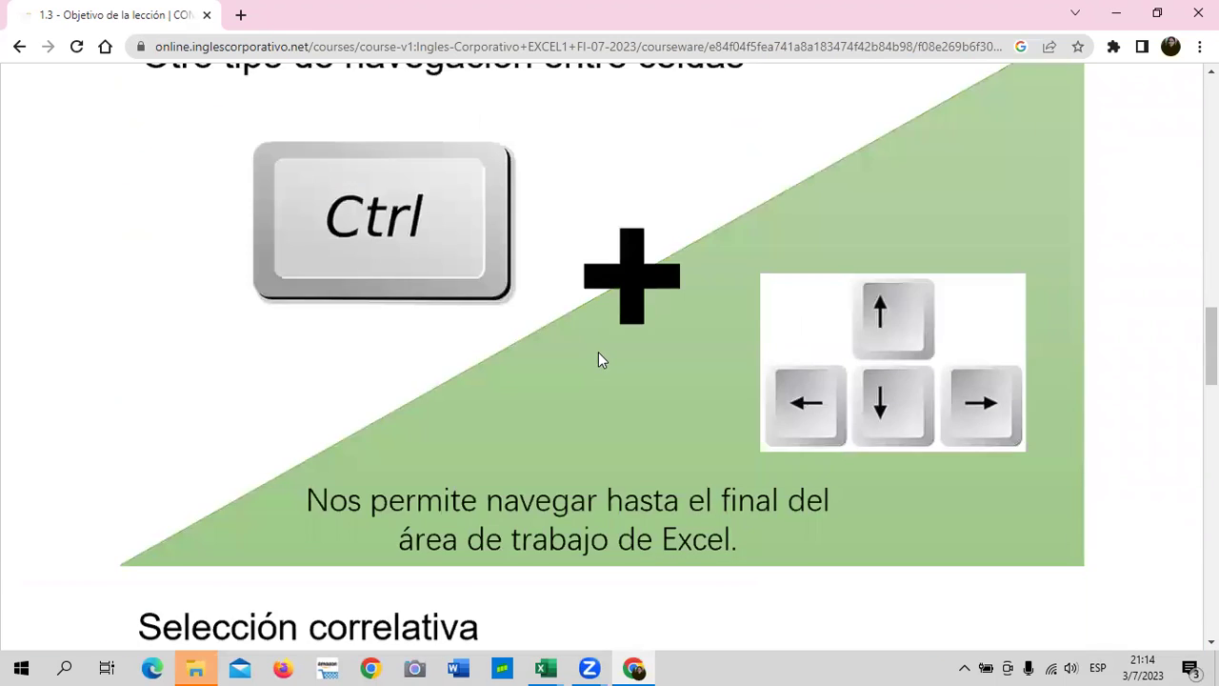
pyautogui.scroll(5, 598, 356)
pyautogui.scroll(5, 590, 354)
pyautogui.scroll(5, 445, 334)
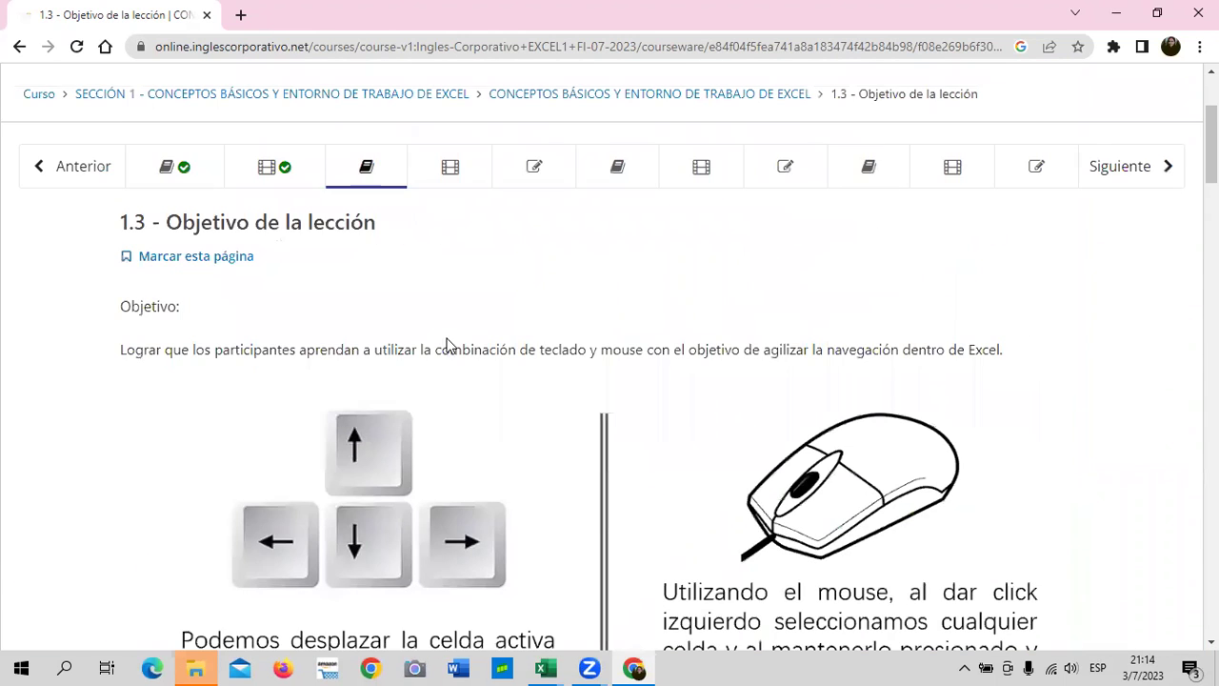
# Open lesson 1.4 - Navegación en la hoja de cálculo and view its video and Excel download
pyautogui.click(453, 166)
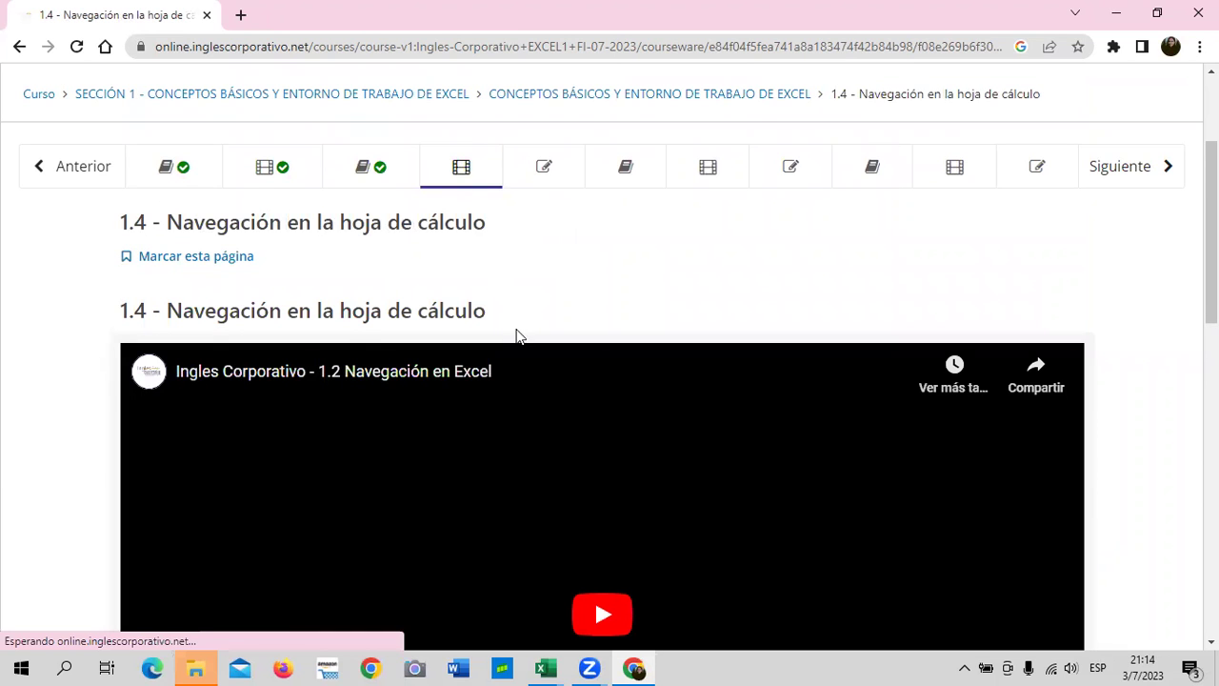
pyautogui.scroll(-3, 517, 334)
pyautogui.scroll(-5, 509, 329)
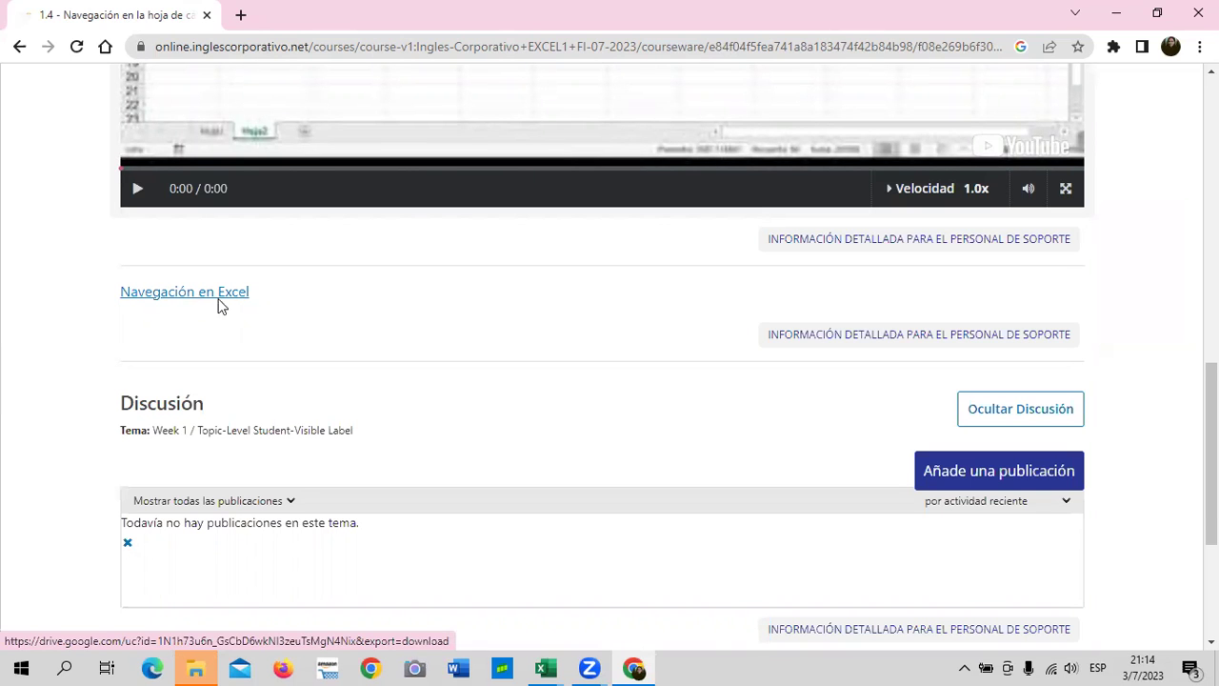
pyautogui.scroll(8, 380, 434)
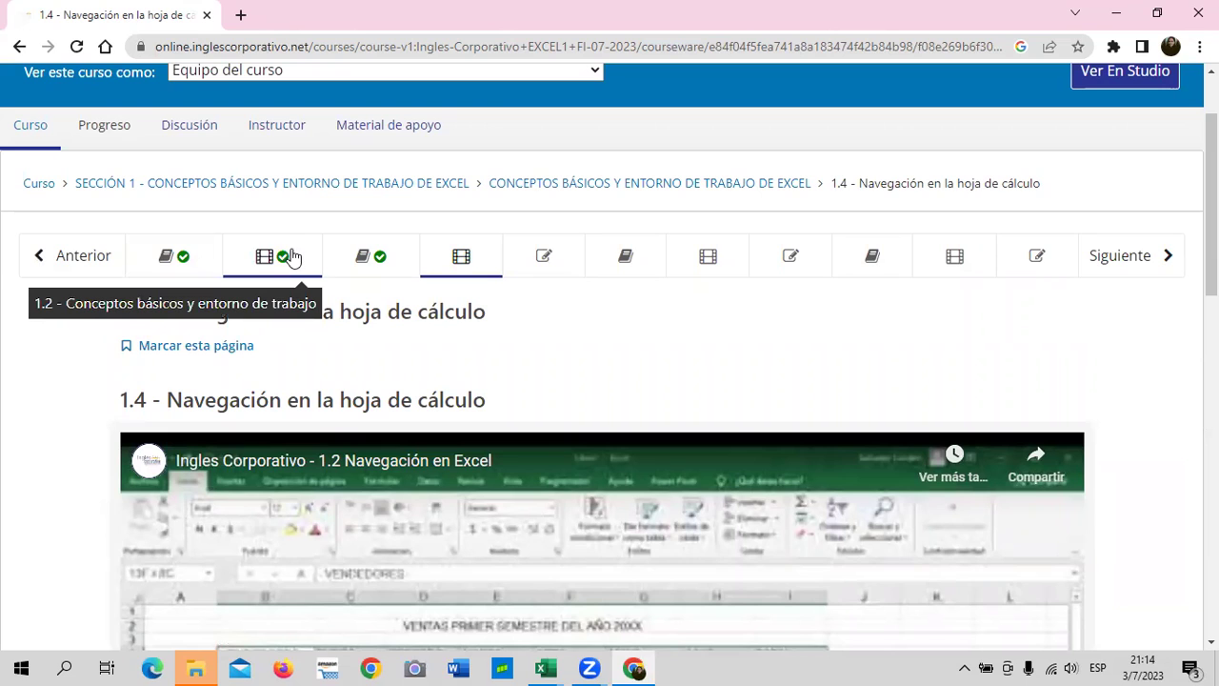
# Open 1.5 Laboratorio and read through the four Laboratorio 1.1 questions worth 33.0 points
pyautogui.click(559, 260)
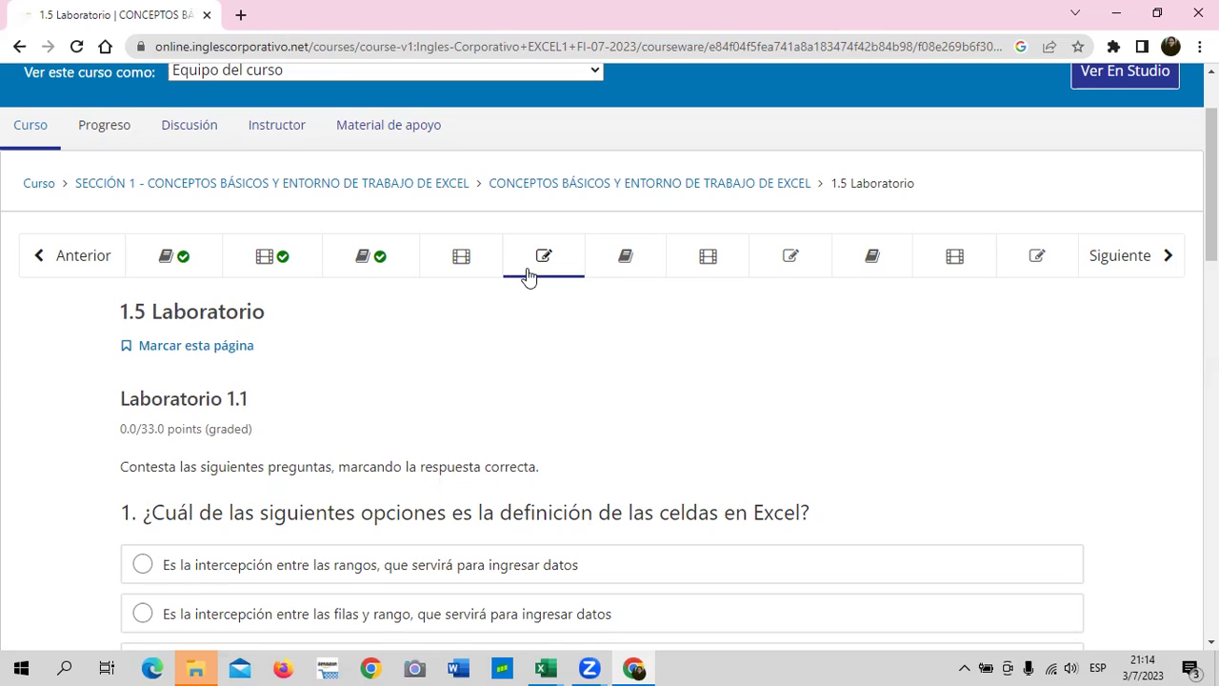
pyautogui.scroll(-3, 506, 328)
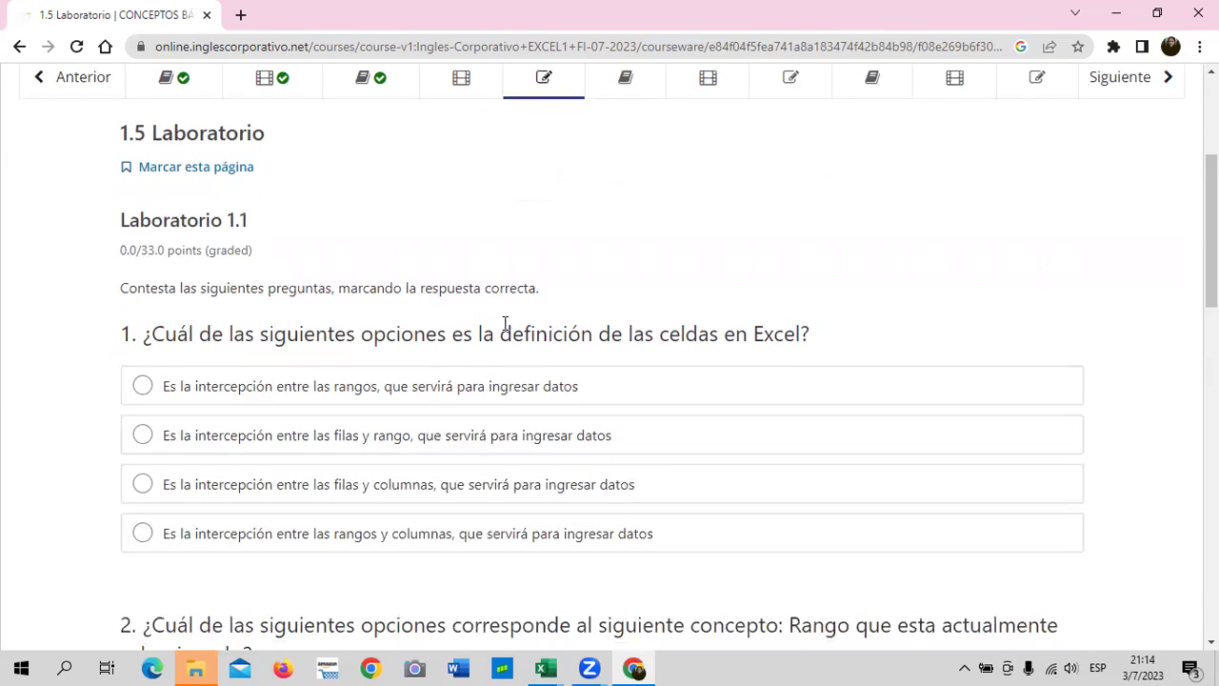
pyautogui.scroll(-3, 506, 329)
pyautogui.scroll(-2, 504, 335)
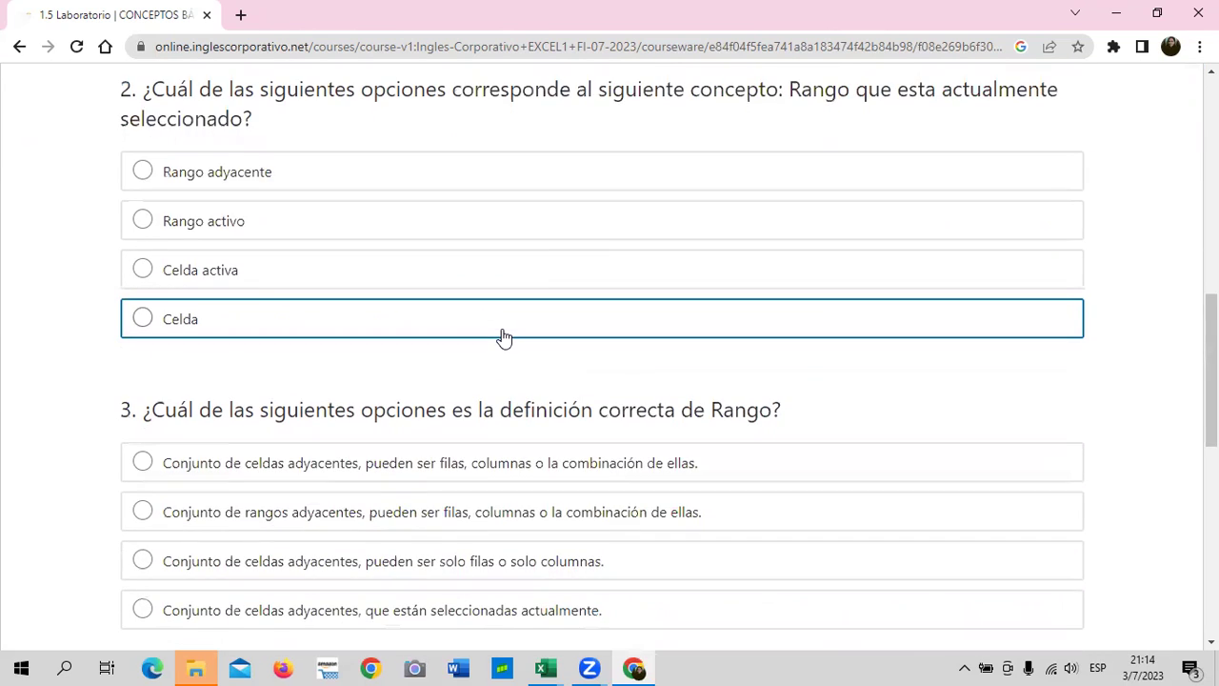
pyautogui.scroll(-2, 504, 335)
pyautogui.scroll(-3, 504, 336)
pyautogui.scroll(-2, 504, 335)
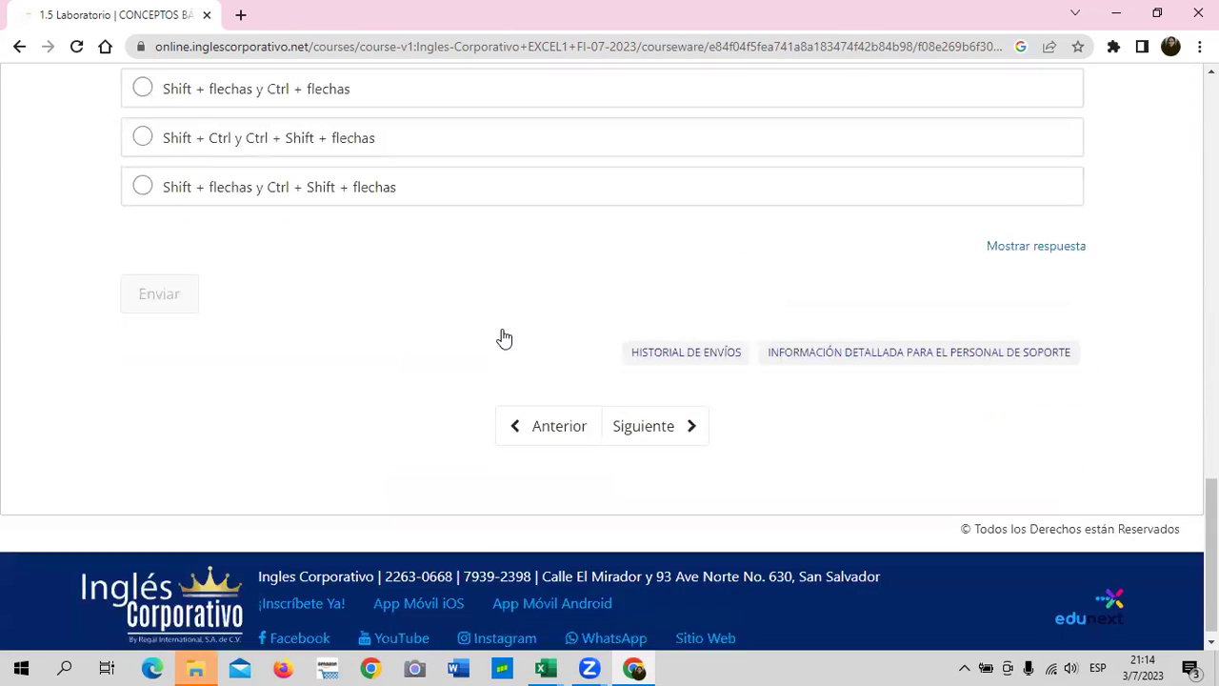
pyautogui.scroll(2, 502, 337)
pyautogui.scroll(13, 368, 372)
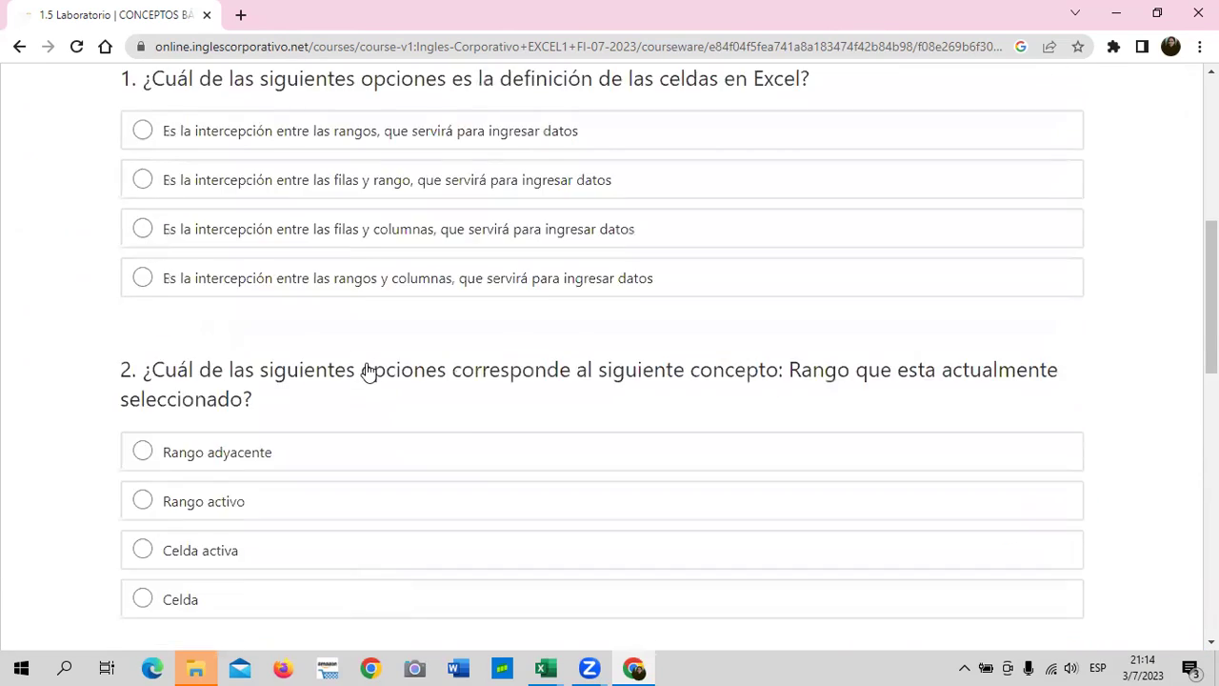
pyautogui.scroll(5, 369, 371)
pyautogui.scroll(-1, 368, 372)
pyautogui.scroll(-3, 368, 372)
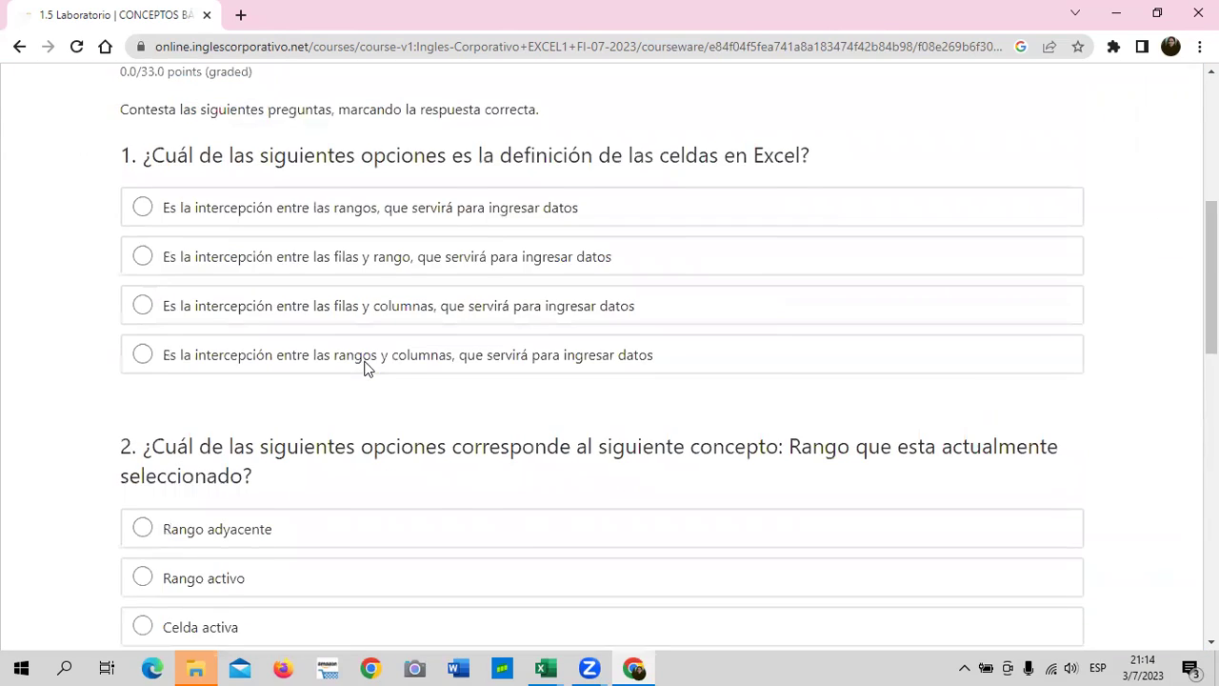
pyautogui.scroll(-4, 366, 370)
pyautogui.scroll(-2, 365, 368)
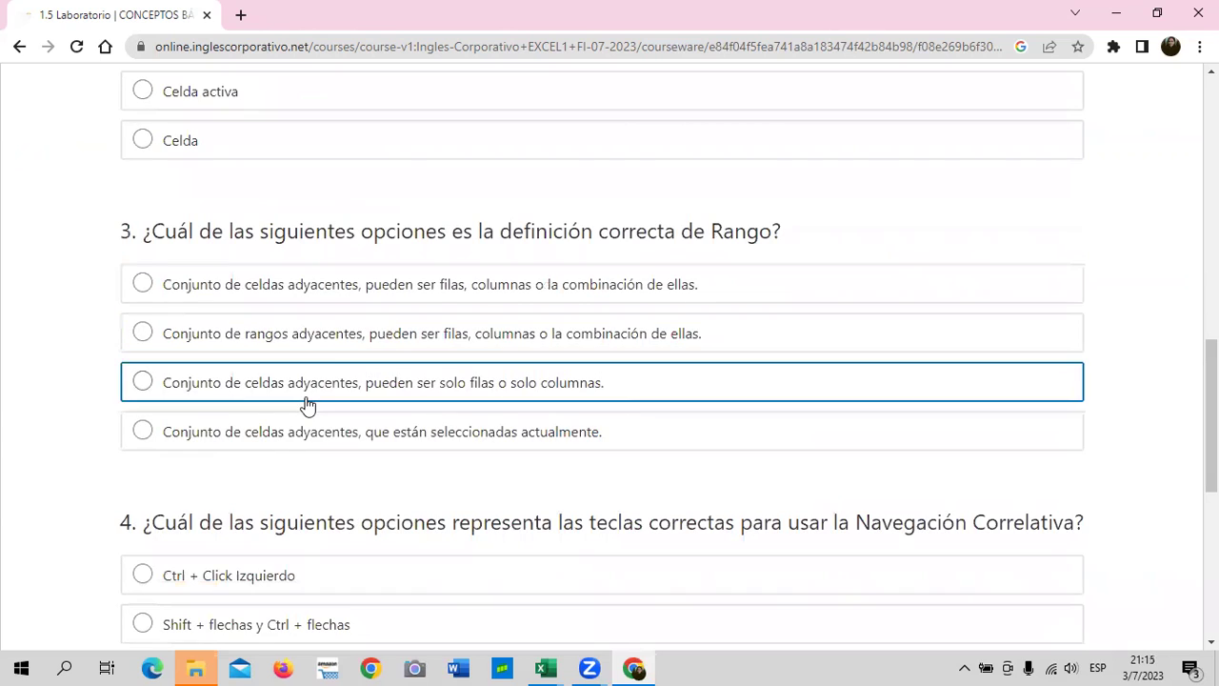
pyautogui.scroll(-4, 308, 407)
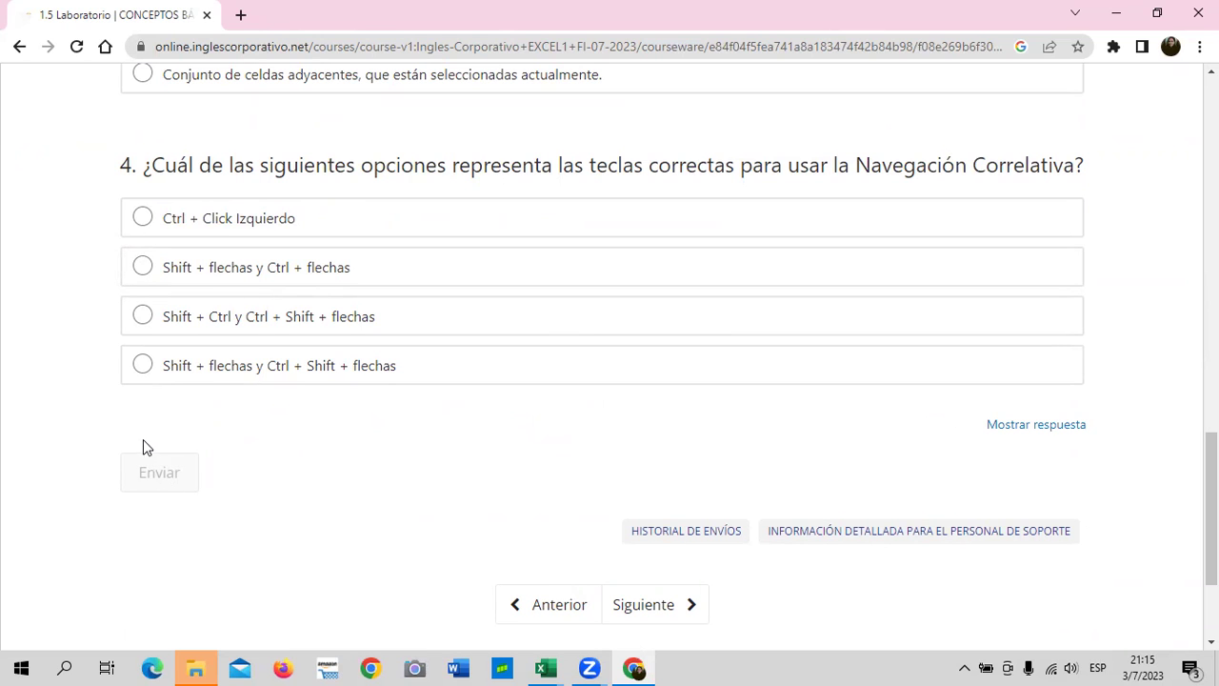
pyautogui.scroll(1, 352, 461)
pyautogui.scroll(5, 352, 461)
pyautogui.scroll(1, 352, 458)
pyautogui.scroll(4, 350, 457)
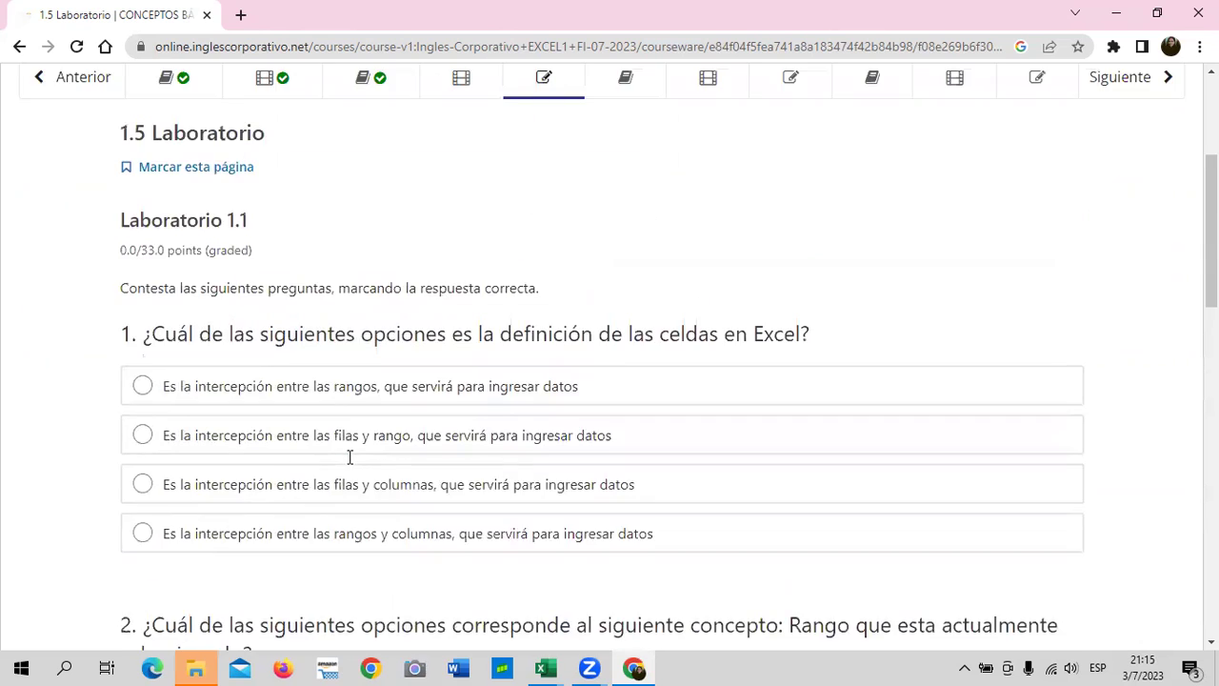
pyautogui.scroll(3, 348, 434)
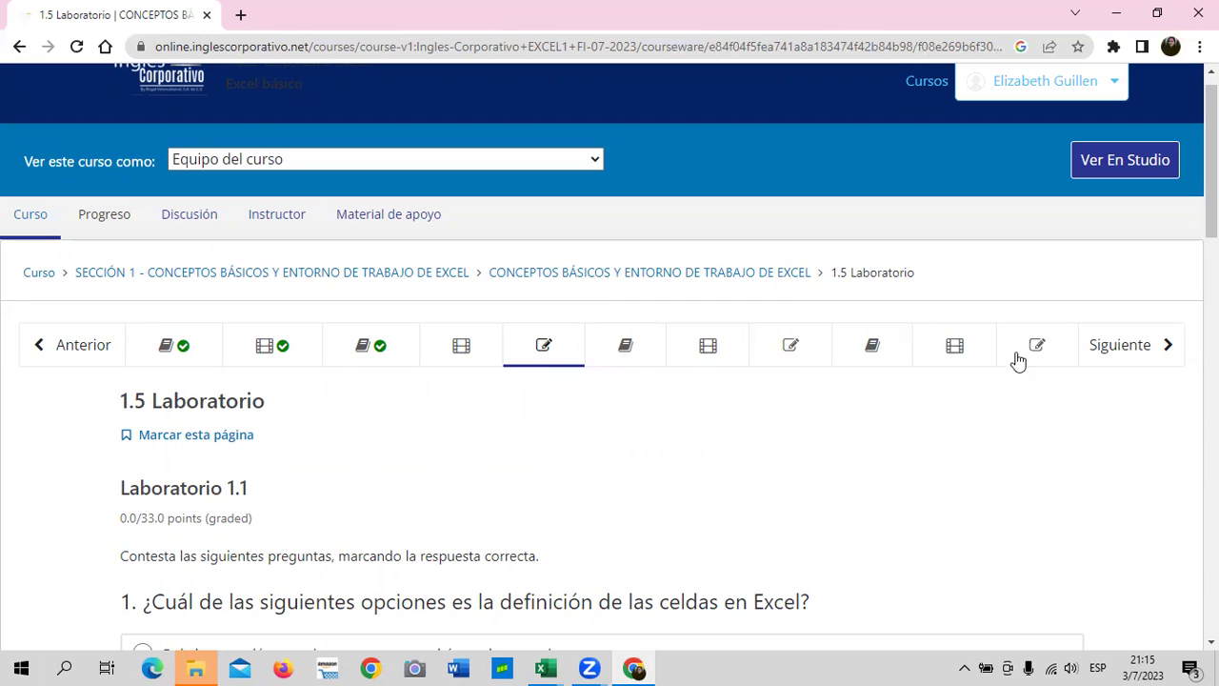
pyautogui.click(111, 214)
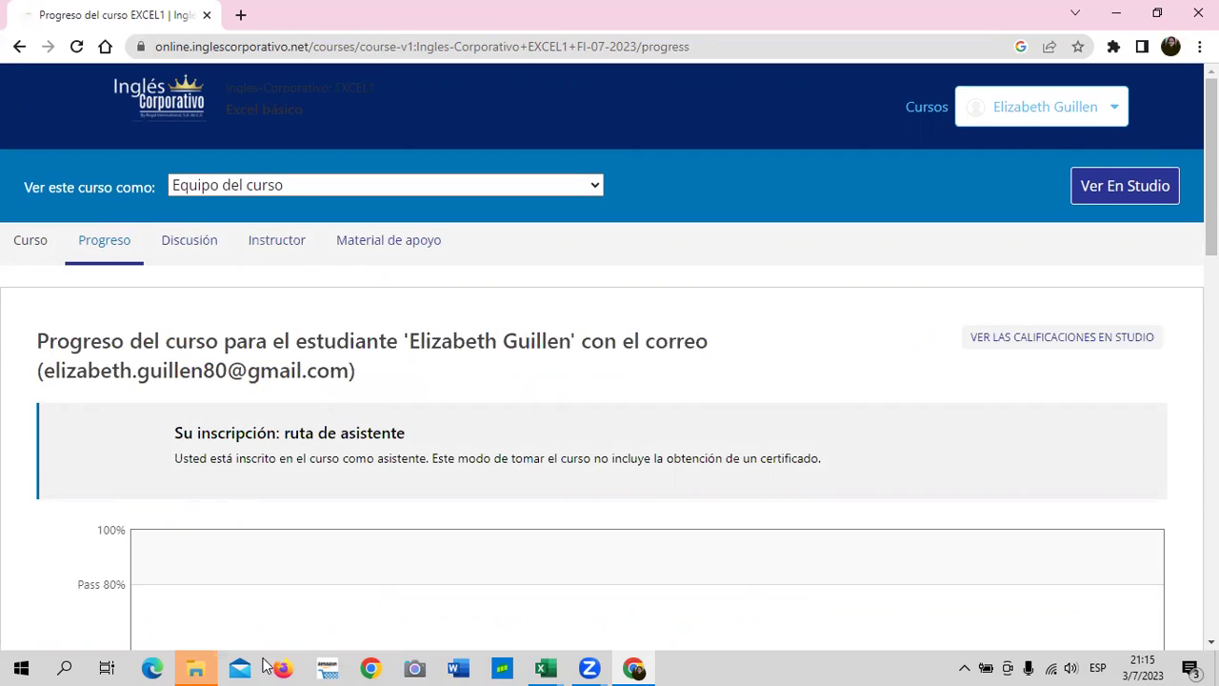
pyautogui.scroll(-2, 405, 410)
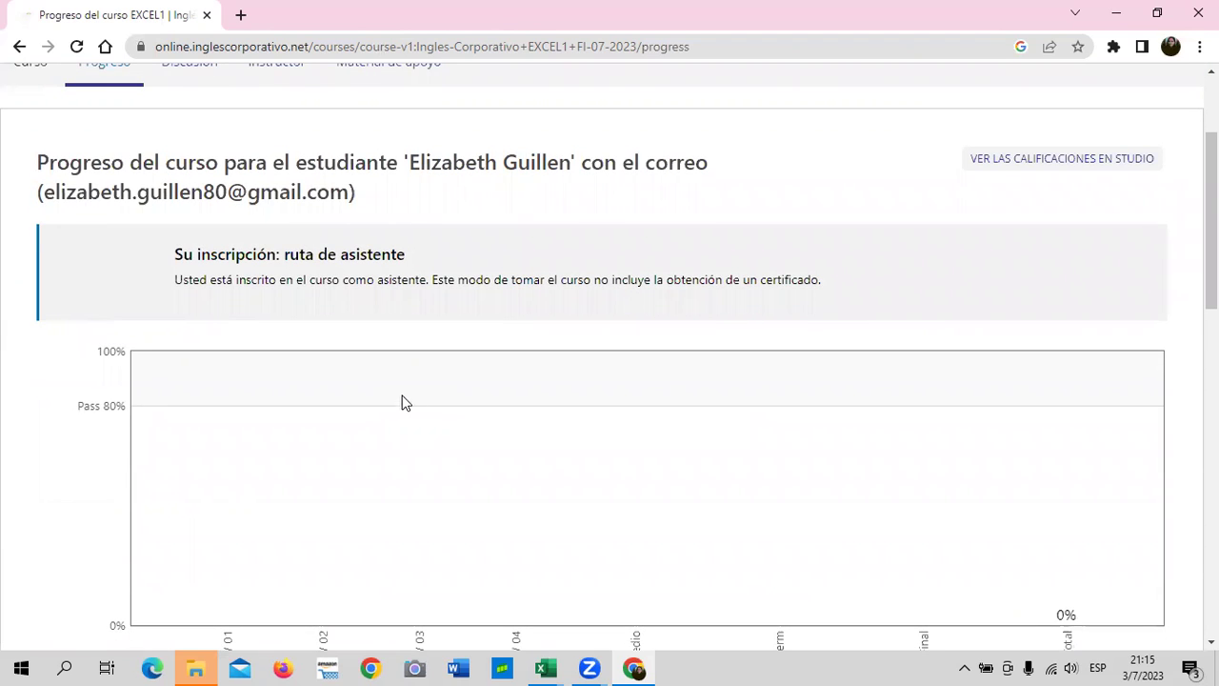
pyautogui.scroll(-1, 291, 441)
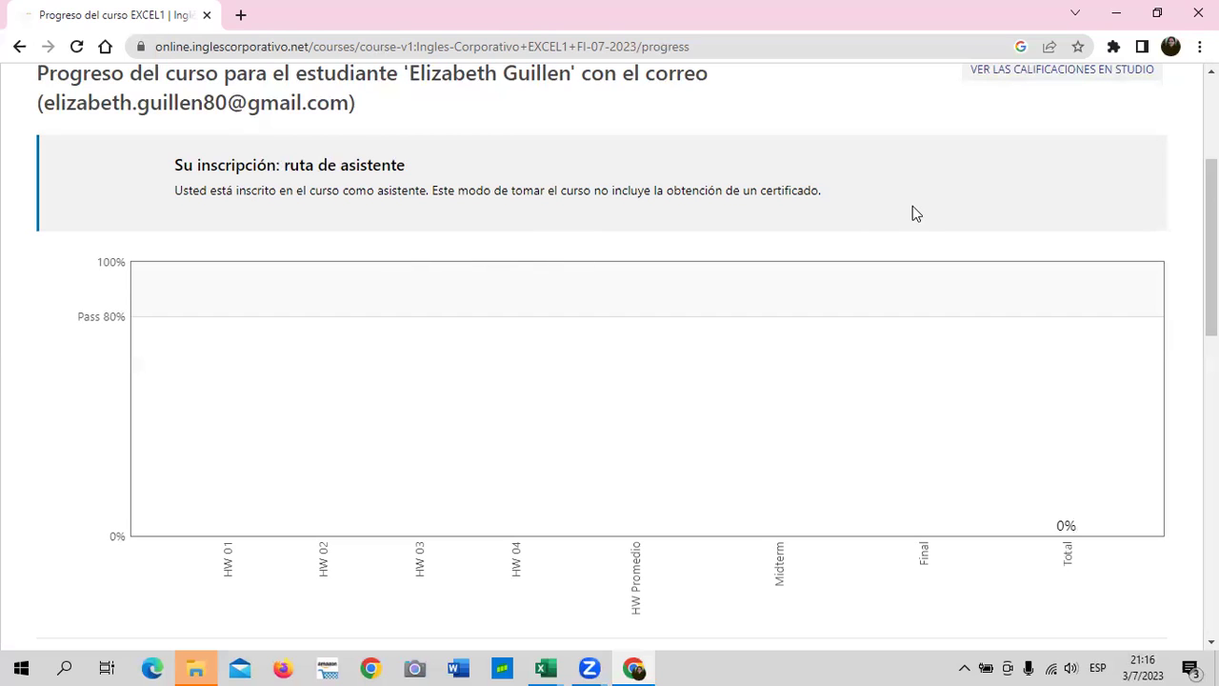
pyautogui.scroll(1, 909, 210)
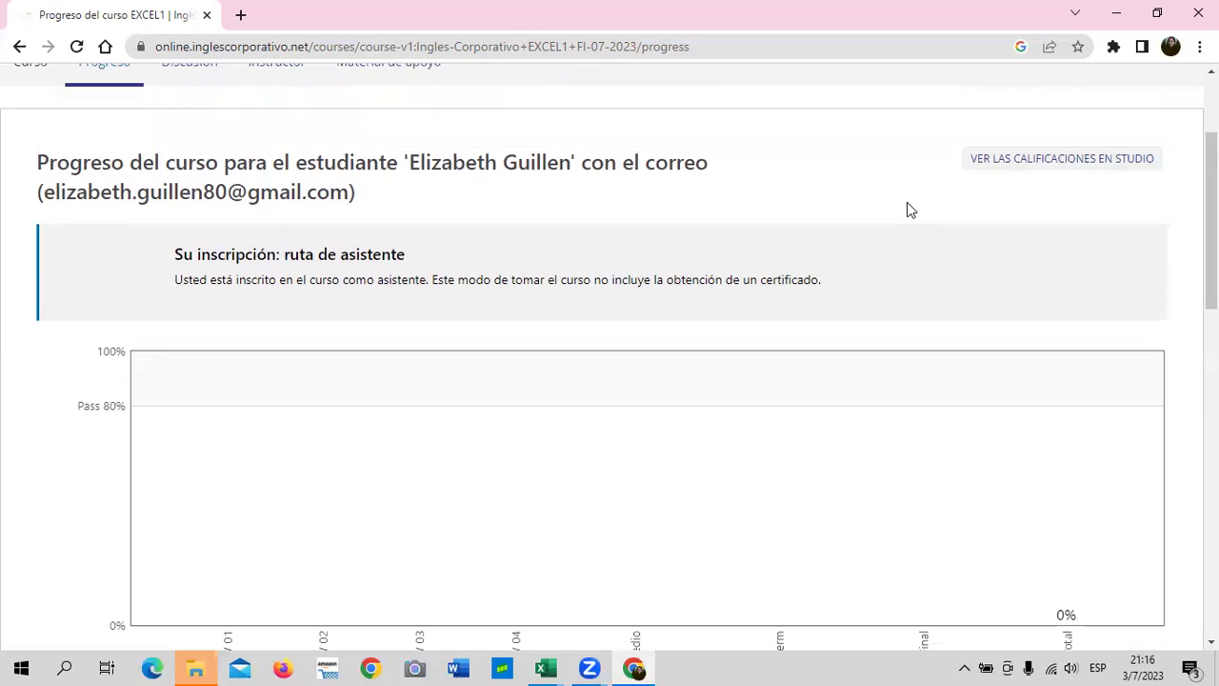
pyautogui.scroll(-1, 907, 210)
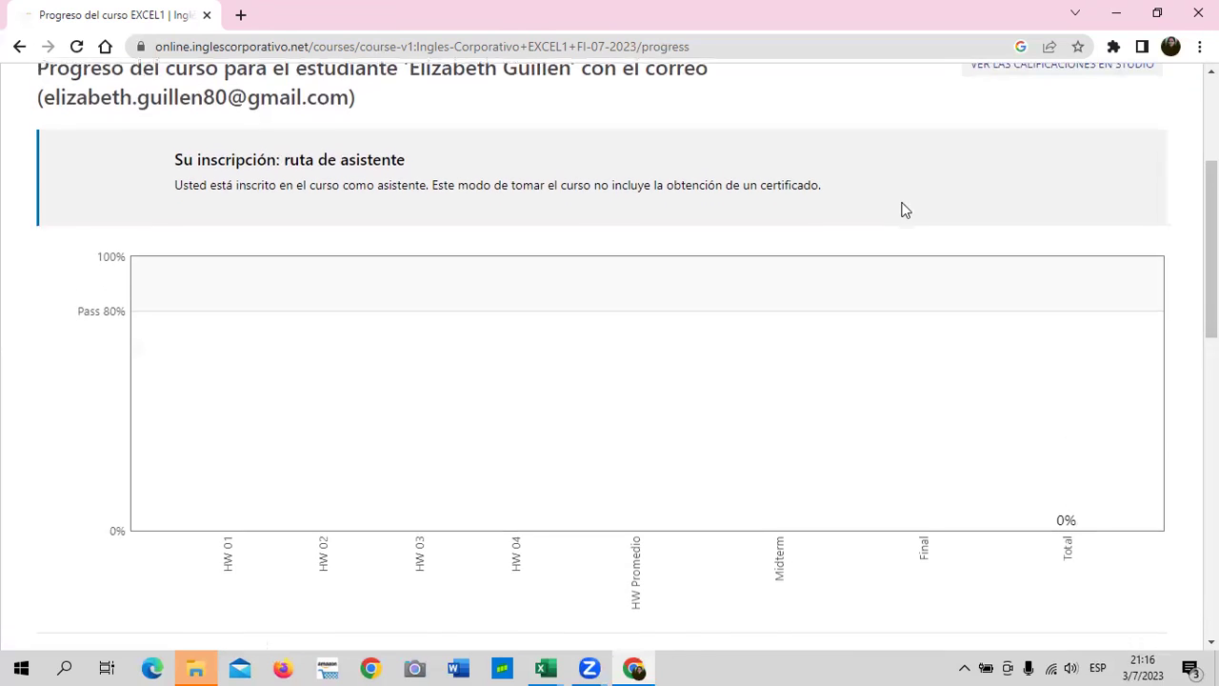
pyautogui.scroll(-1, 905, 210)
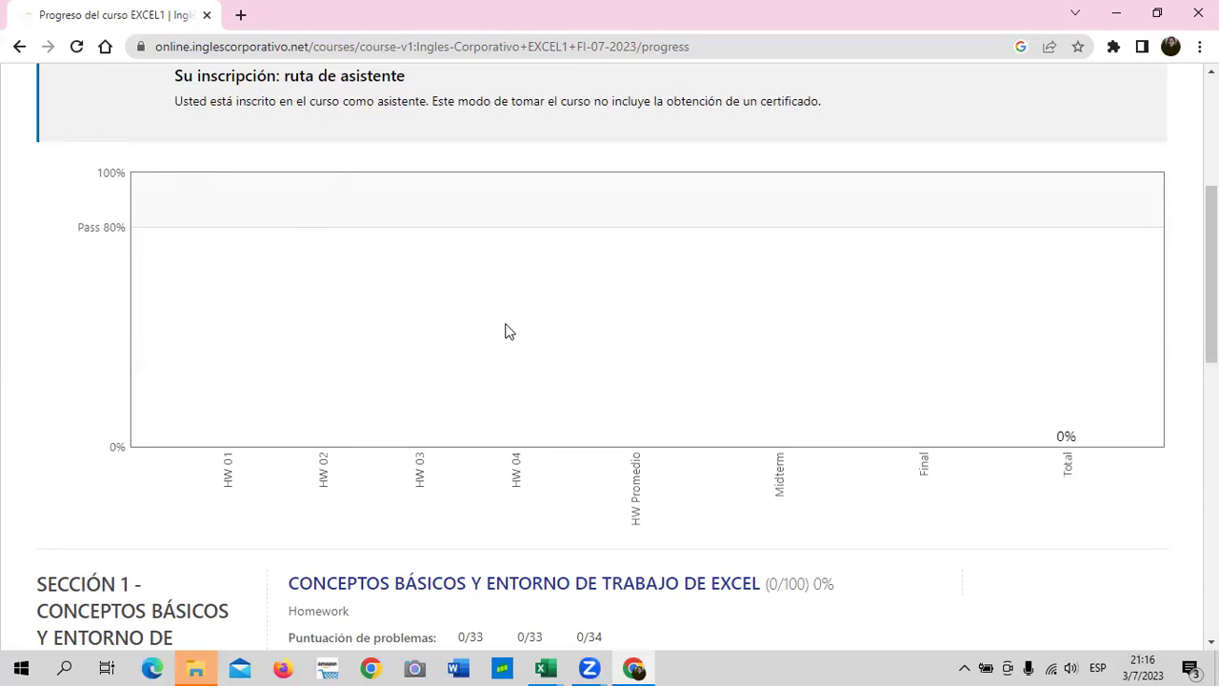
pyautogui.scroll(-2, 505, 330)
pyautogui.scroll(-3, 496, 343)
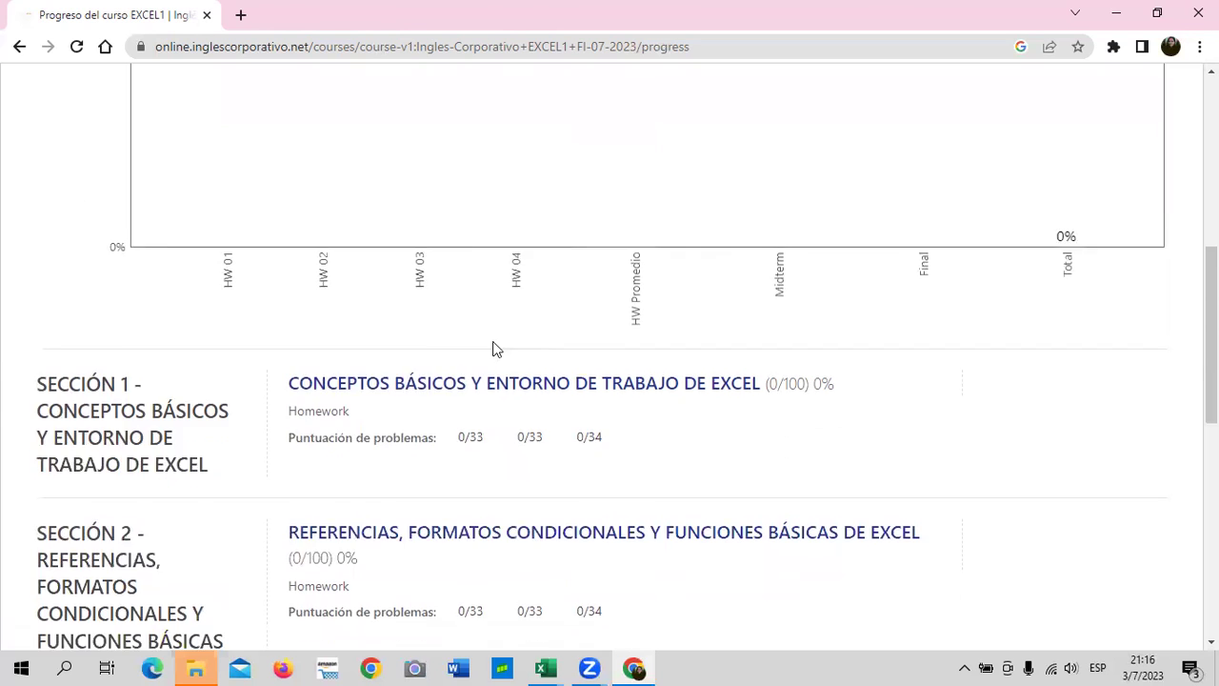
pyautogui.scroll(-2, 276, 419)
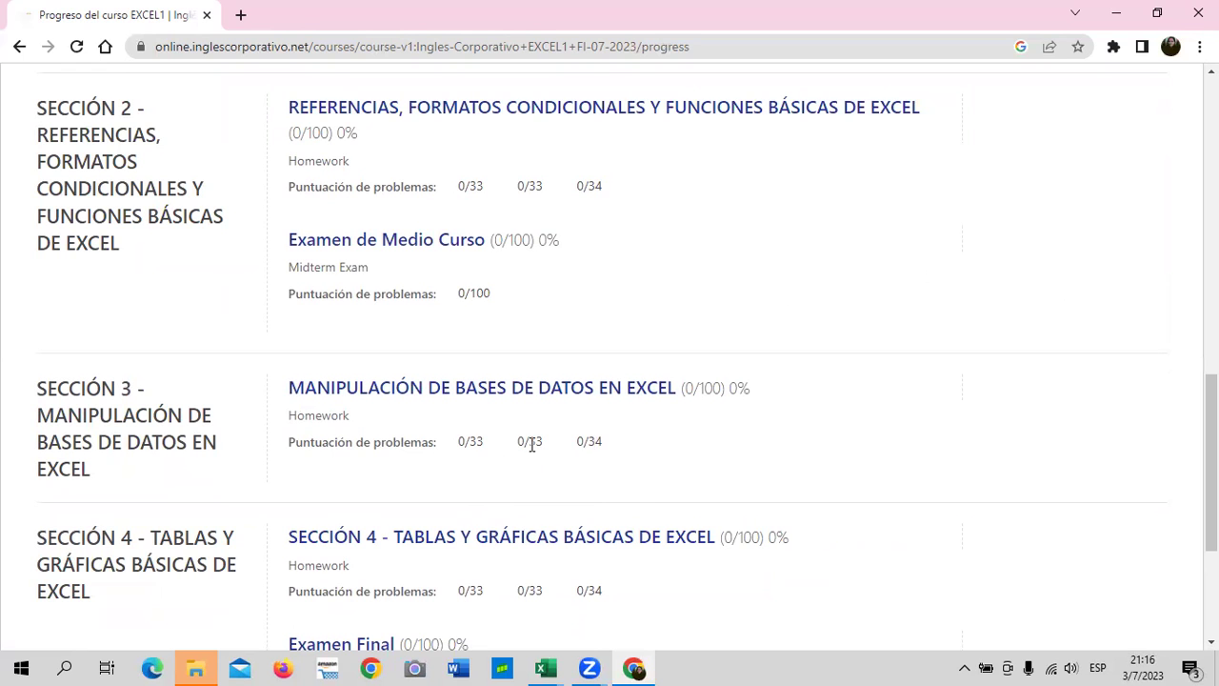
pyautogui.scroll(-2, 354, 454)
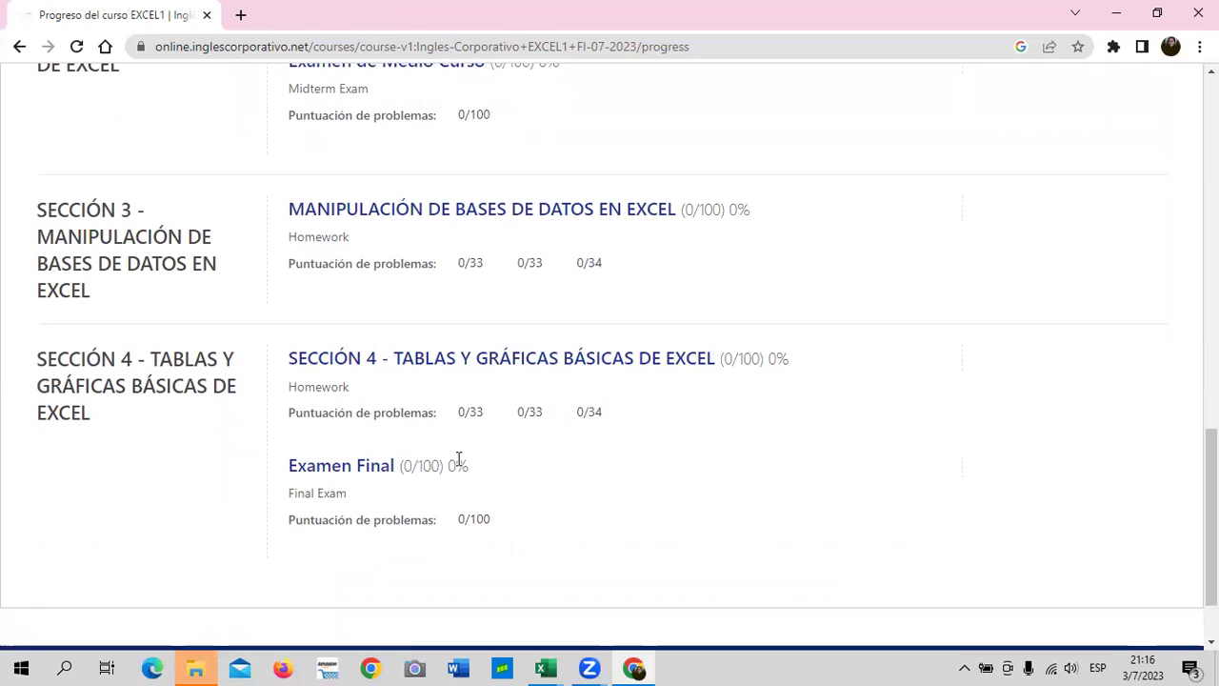
pyautogui.scroll(2, 354, 493)
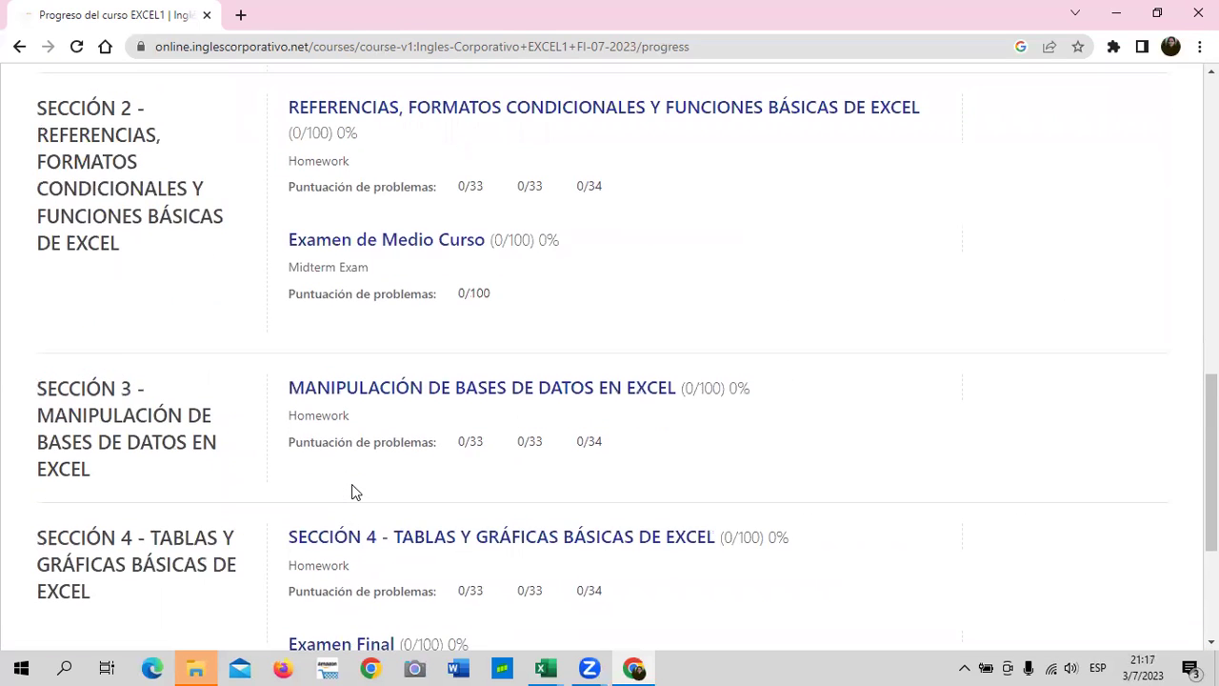
pyautogui.scroll(1, 353, 491)
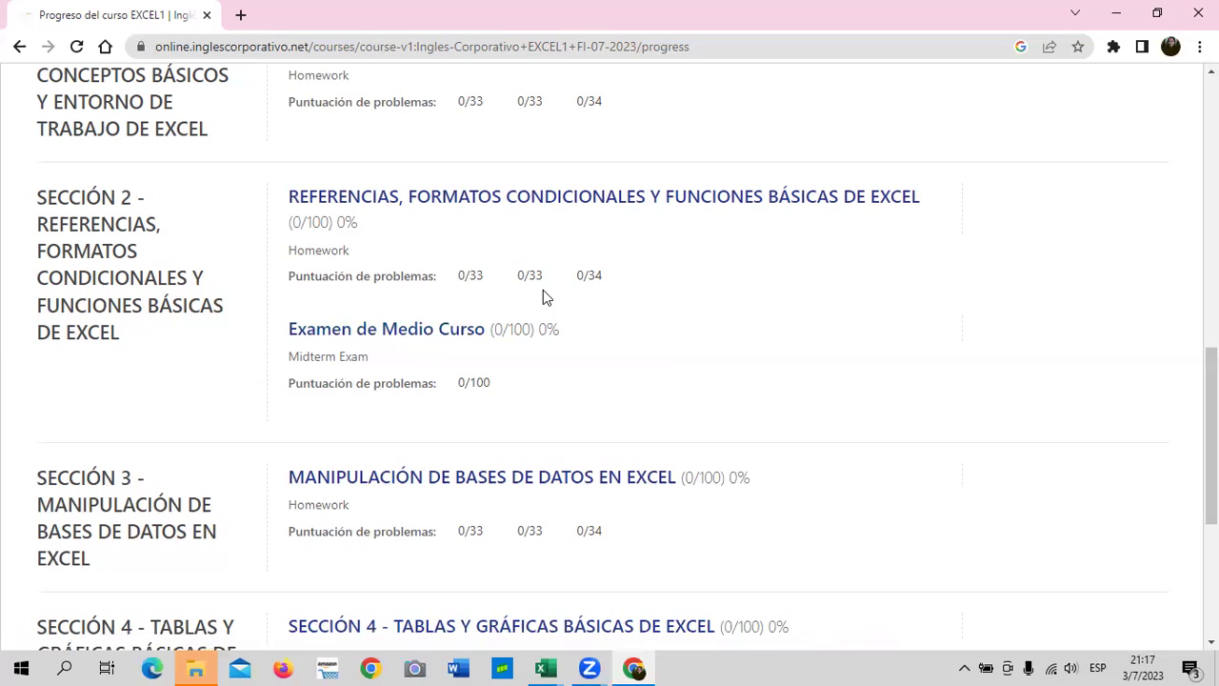
pyautogui.scroll(-2, 541, 298)
pyautogui.scroll(-2, 538, 303)
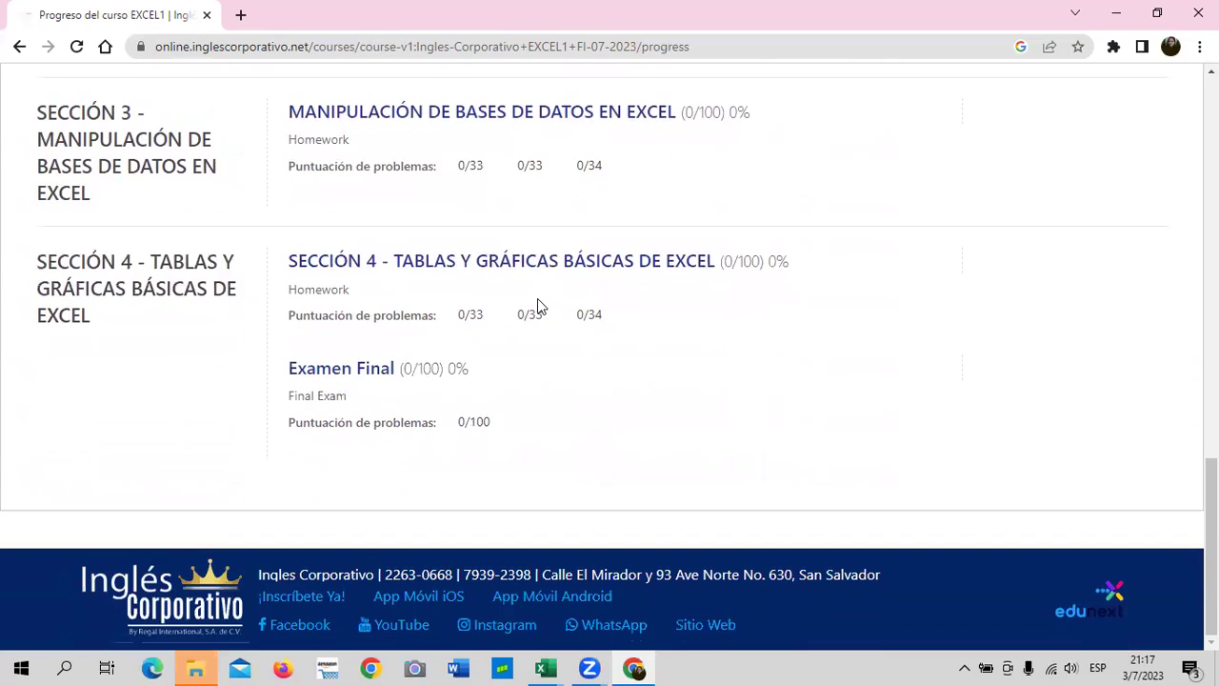
pyautogui.scroll(1, 537, 305)
pyautogui.scroll(5, 538, 305)
pyautogui.scroll(2, 537, 304)
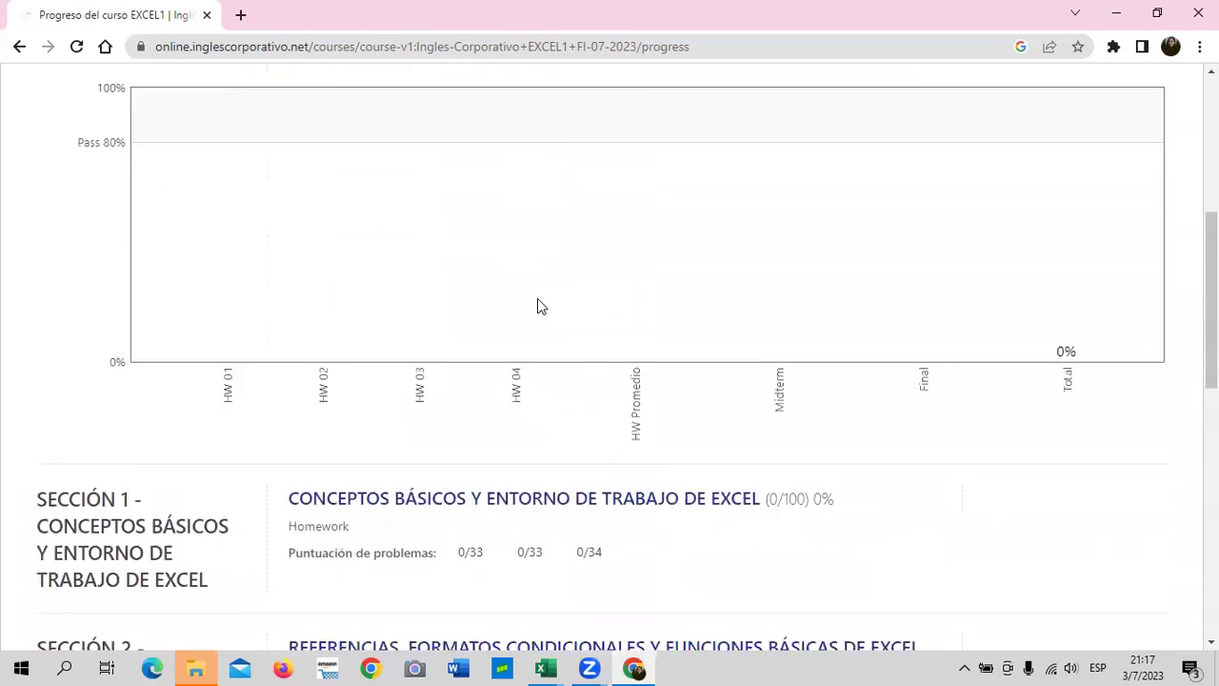
pyautogui.scroll(4, 538, 305)
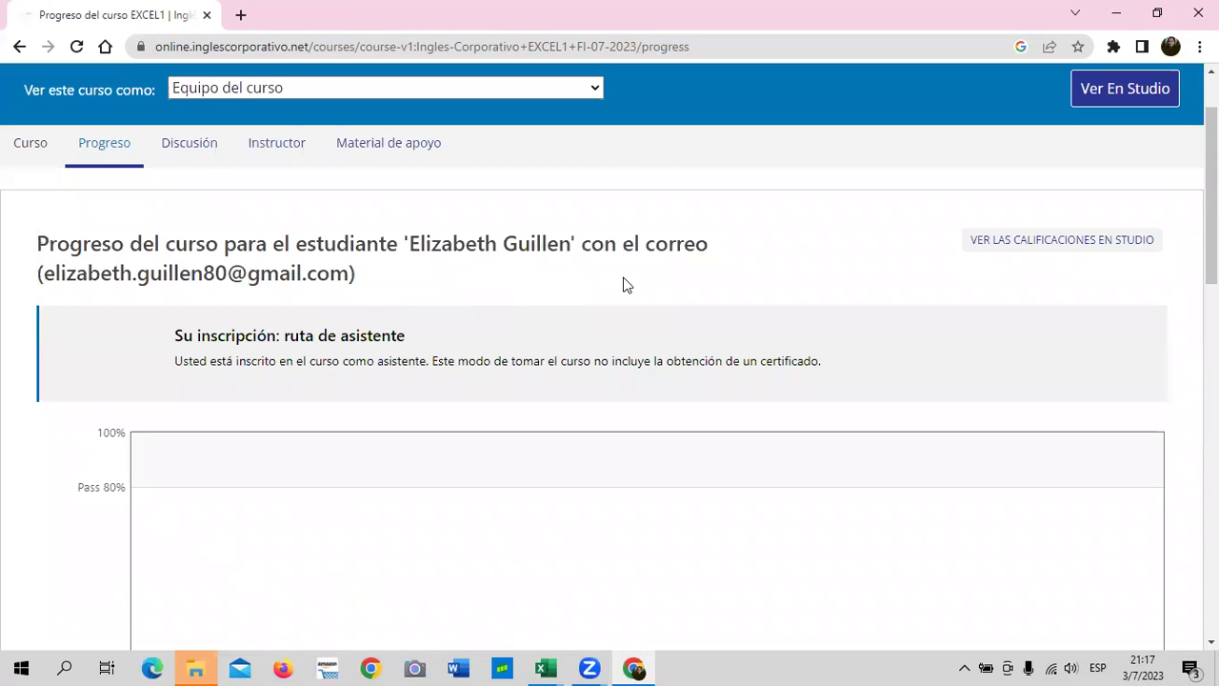
# Switch from the progress report to the Curso outline listing Sections 1 to 4
pyautogui.click(25, 146)
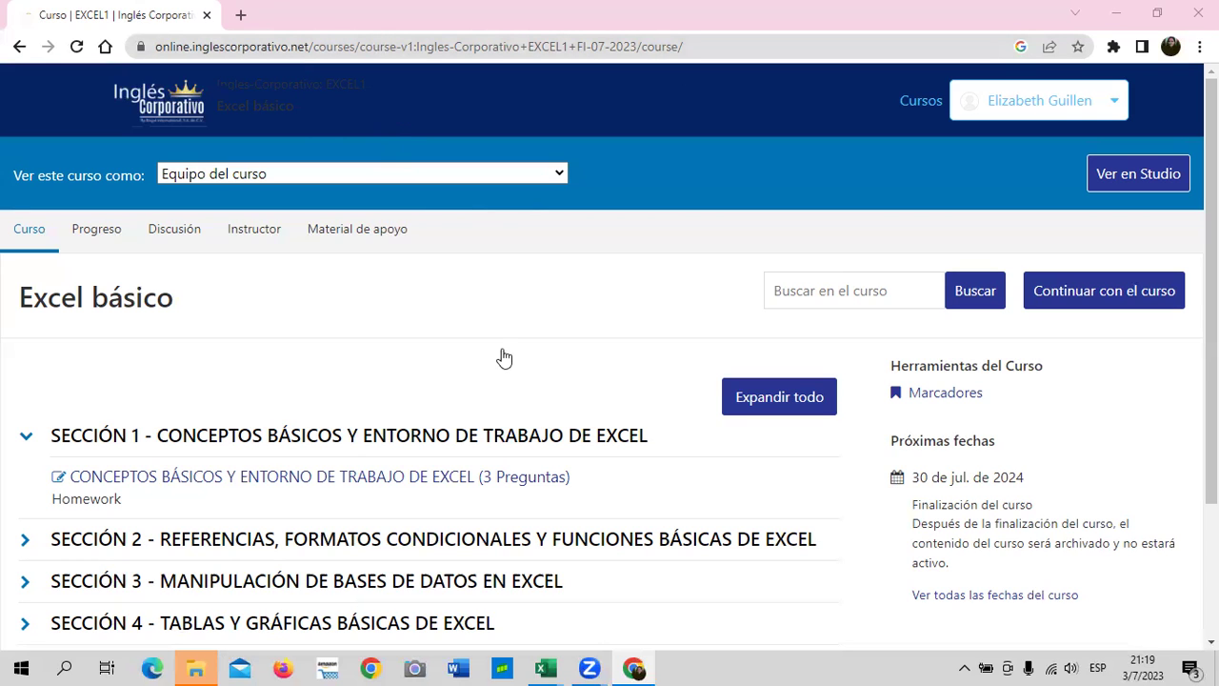
pyautogui.scroll(-3, 503, 357)
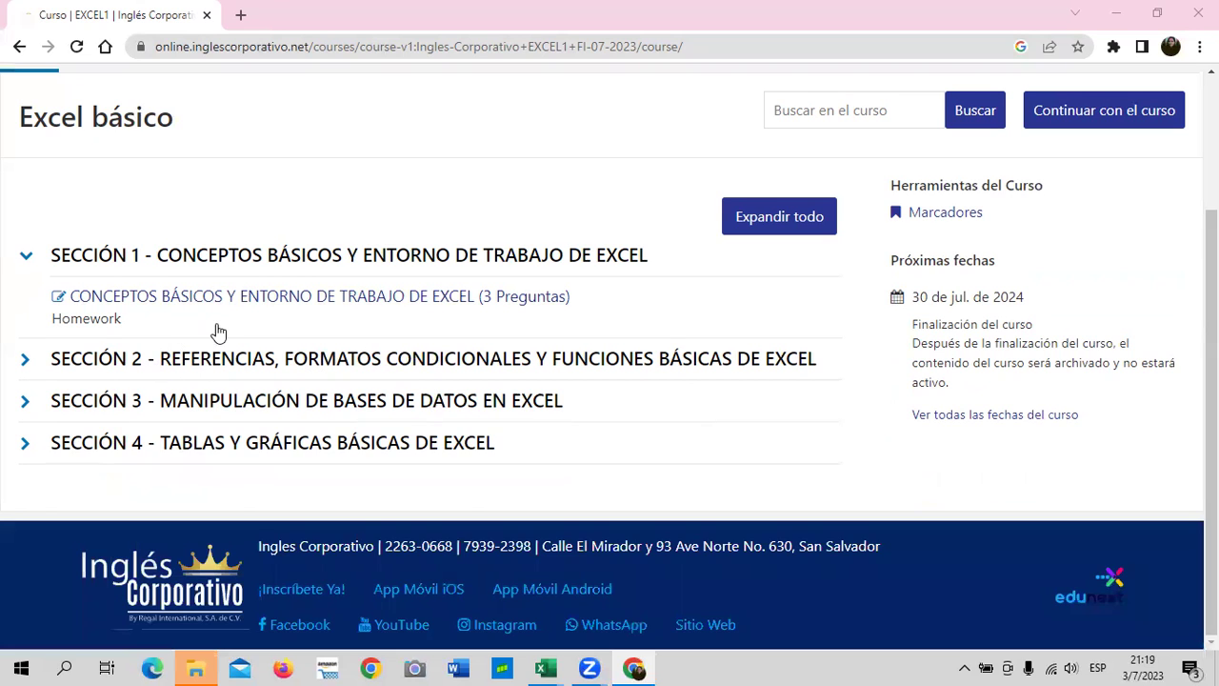
pyautogui.scroll(3, 221, 331)
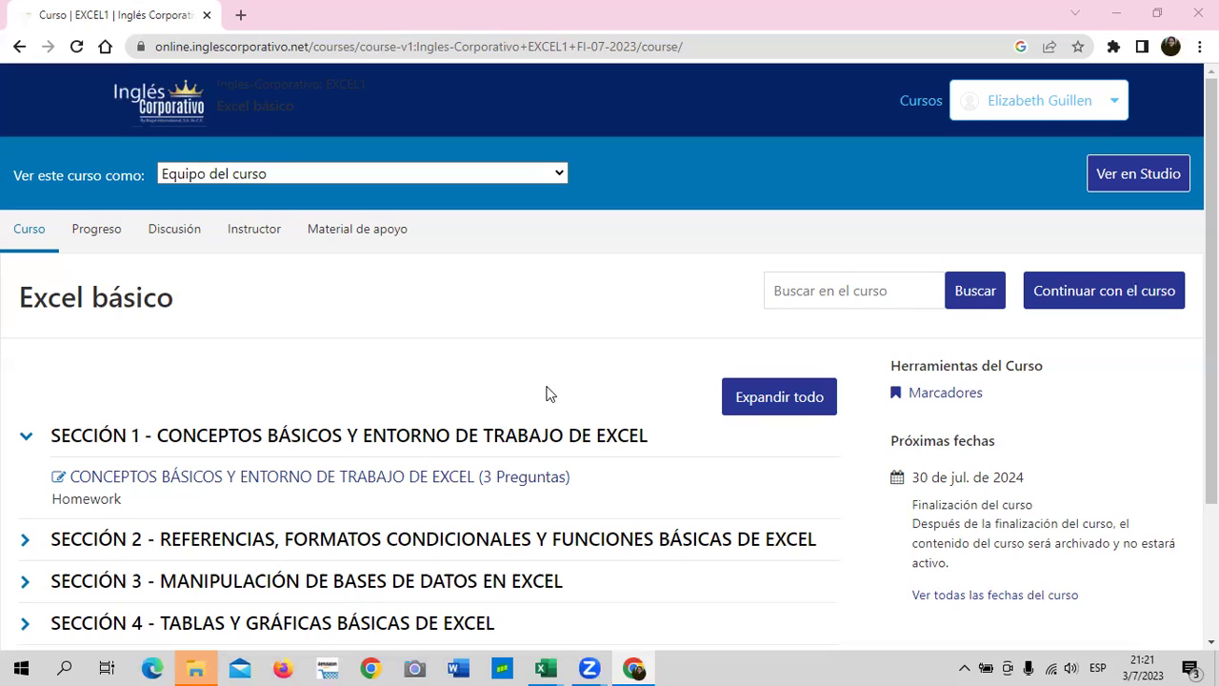
pyautogui.scroll(-1, 430, 399)
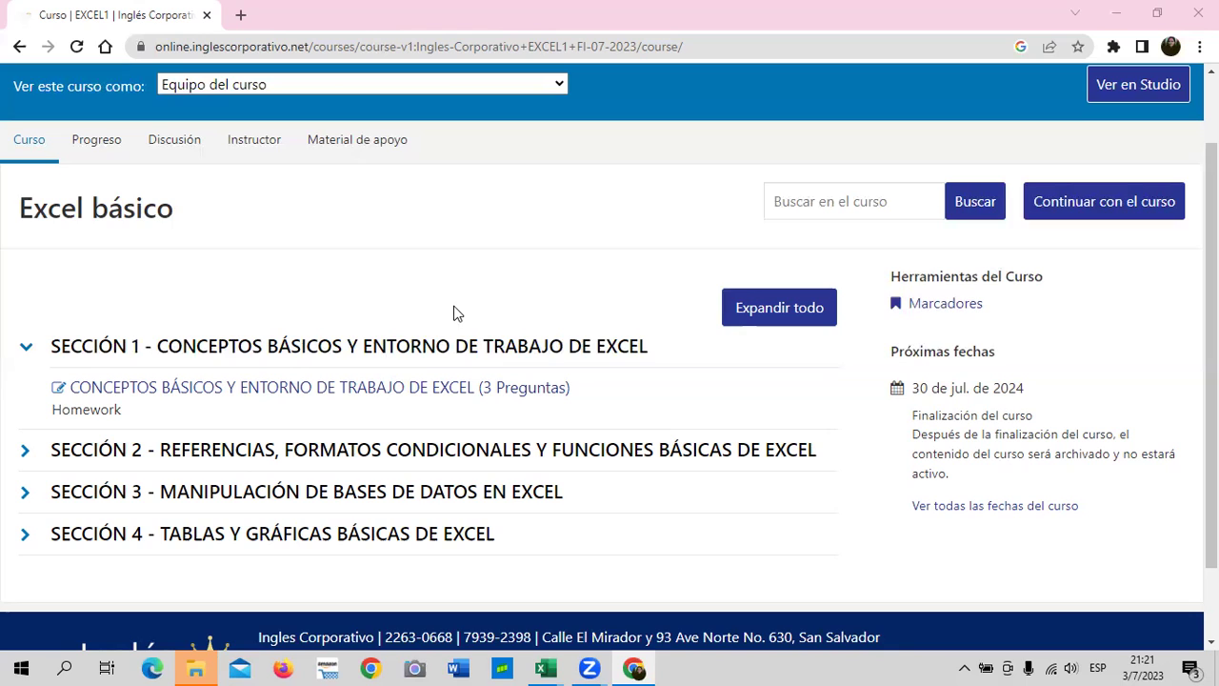
pyautogui.click(264, 386)
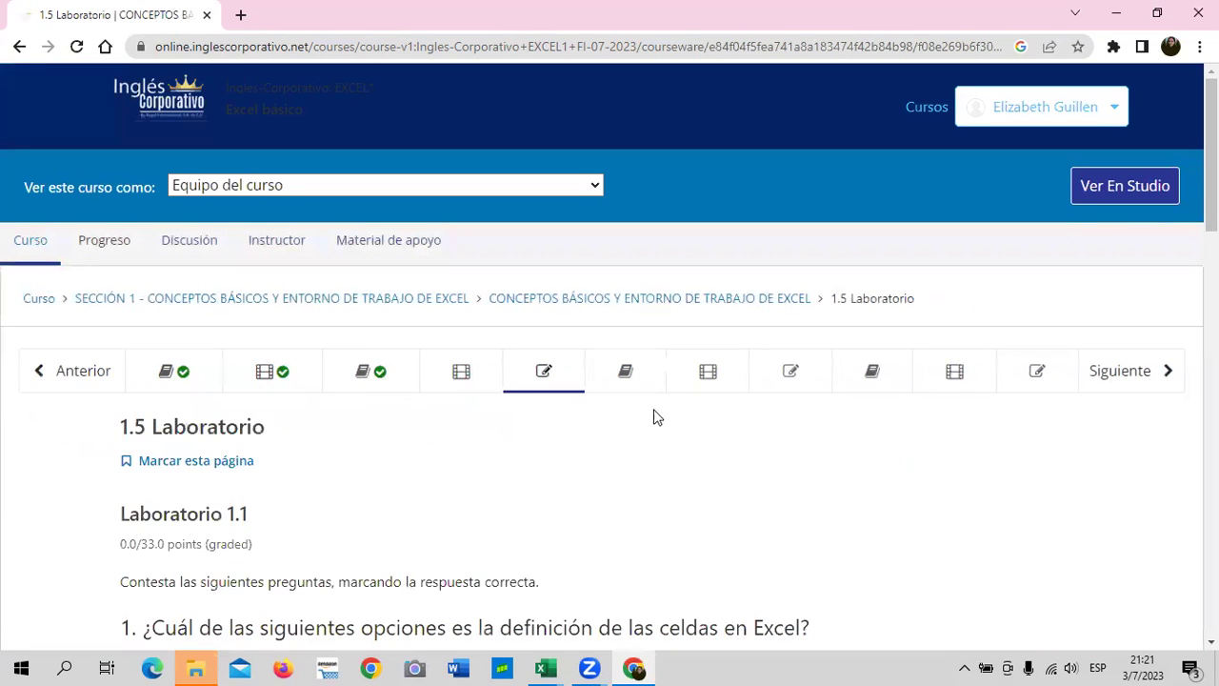
pyautogui.click(196, 374)
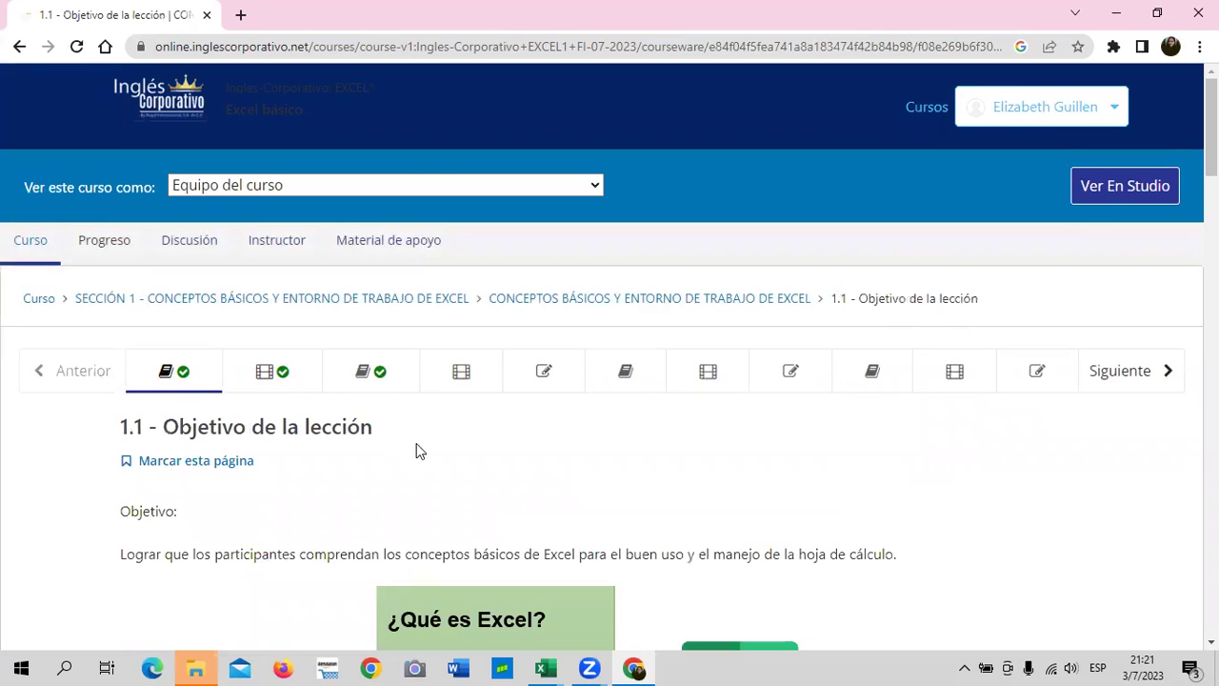
pyautogui.scroll(-2, 506, 436)
pyautogui.scroll(-2, 508, 438)
pyautogui.scroll(-5, 510, 439)
pyautogui.scroll(-5, 508, 439)
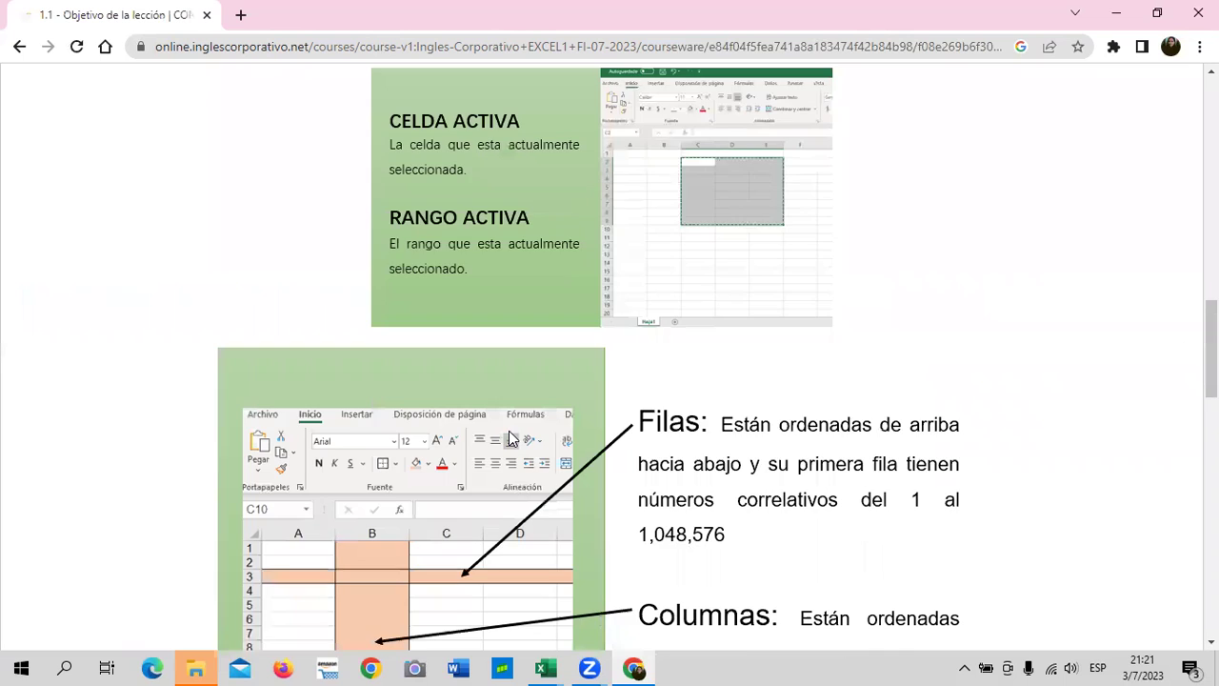
pyautogui.scroll(-5, 508, 438)
pyautogui.scroll(-4, 509, 439)
pyautogui.scroll(-5, 509, 430)
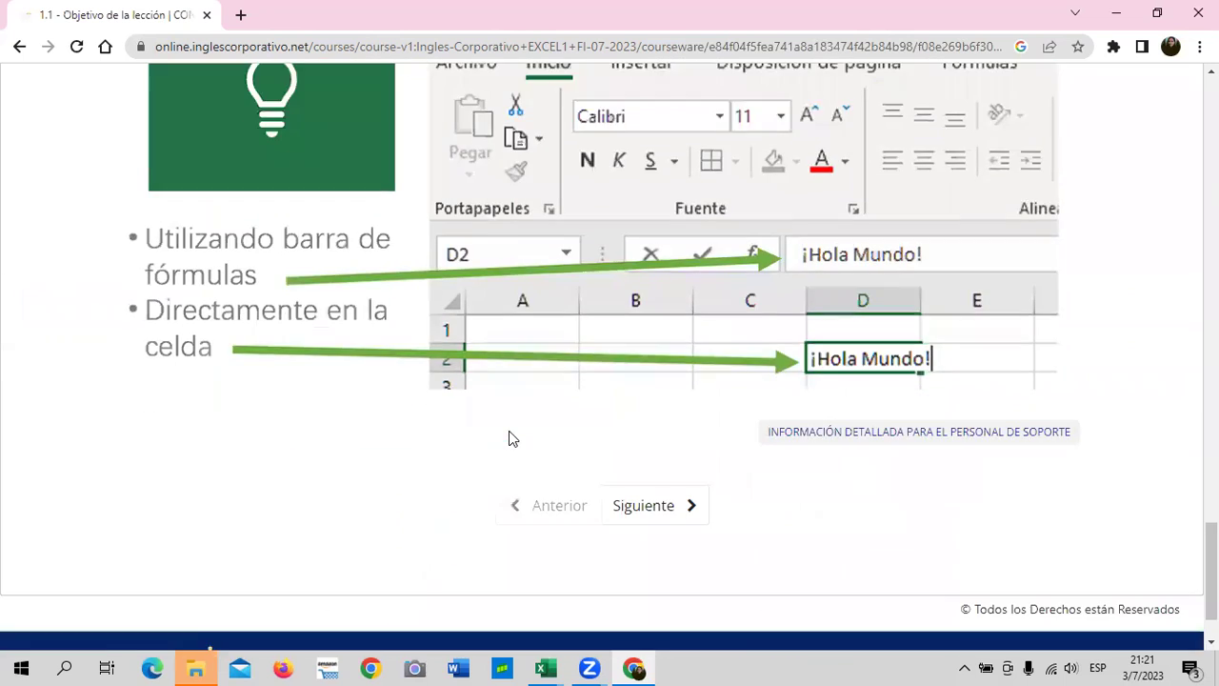
pyautogui.scroll(-1, 508, 435)
pyautogui.scroll(4, 504, 431)
pyautogui.scroll(1, 506, 436)
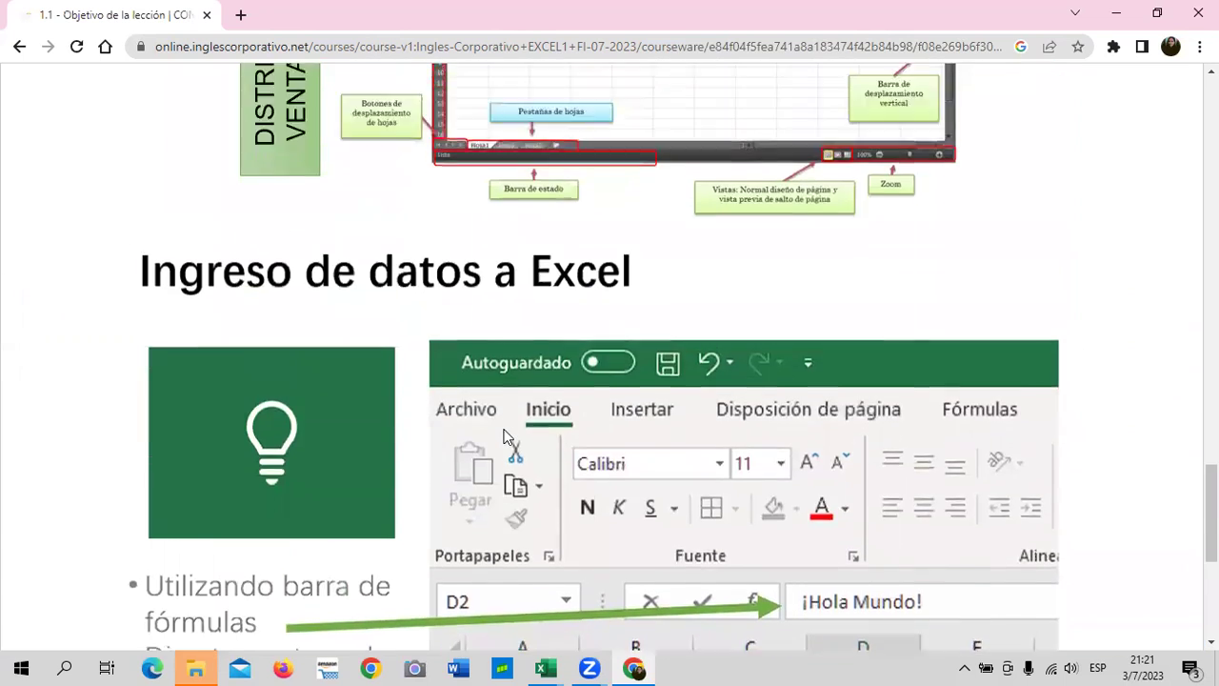
pyautogui.scroll(4, 505, 436)
pyautogui.scroll(4, 504, 433)
pyautogui.scroll(4, 504, 428)
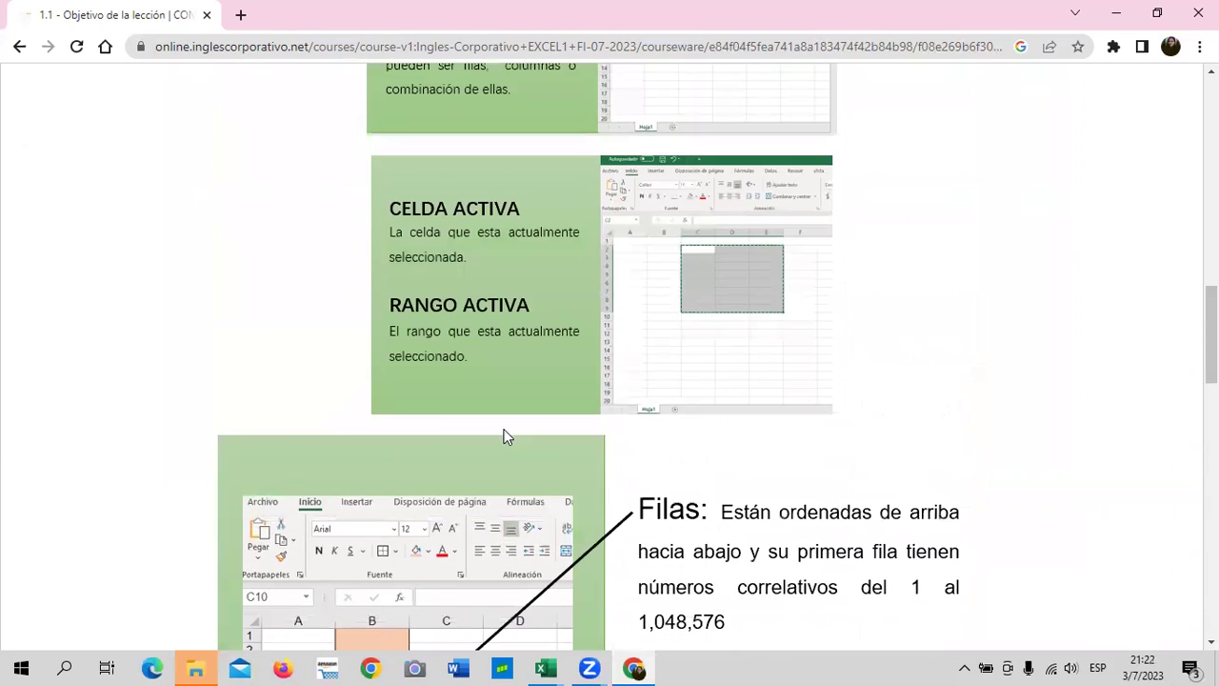
pyautogui.scroll(2, 504, 422)
pyautogui.scroll(2, 504, 420)
pyautogui.scroll(3, 504, 420)
pyautogui.scroll(4, 504, 419)
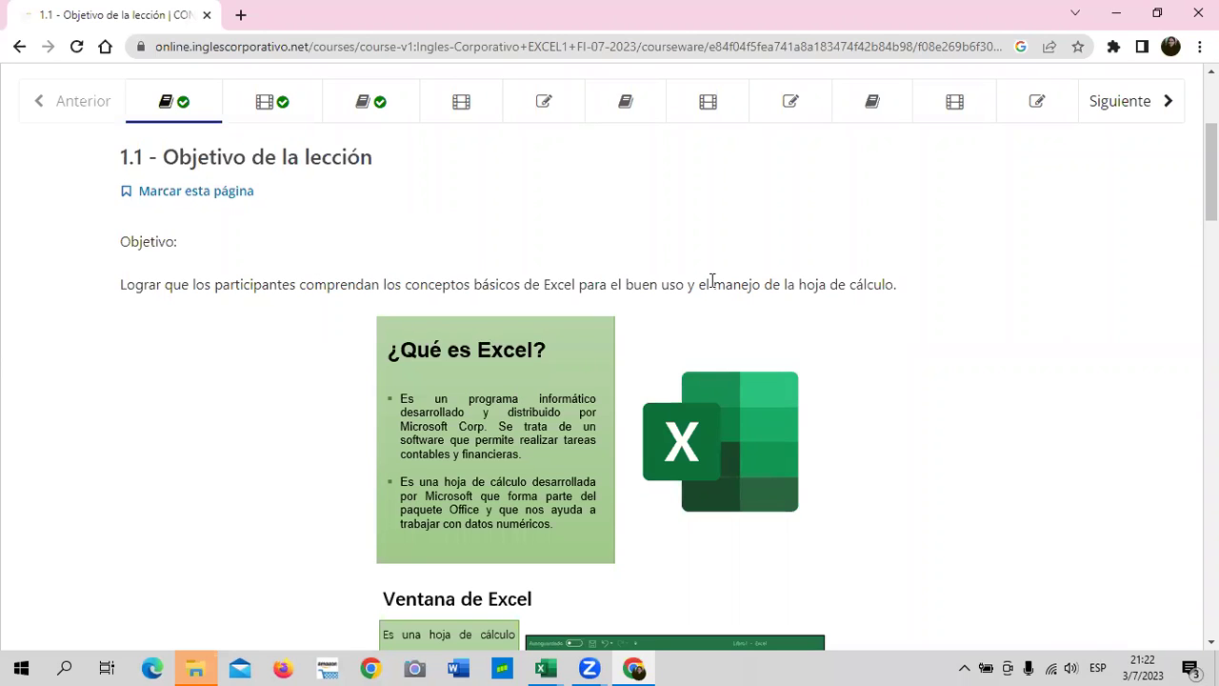
pyautogui.scroll(-1, 833, 336)
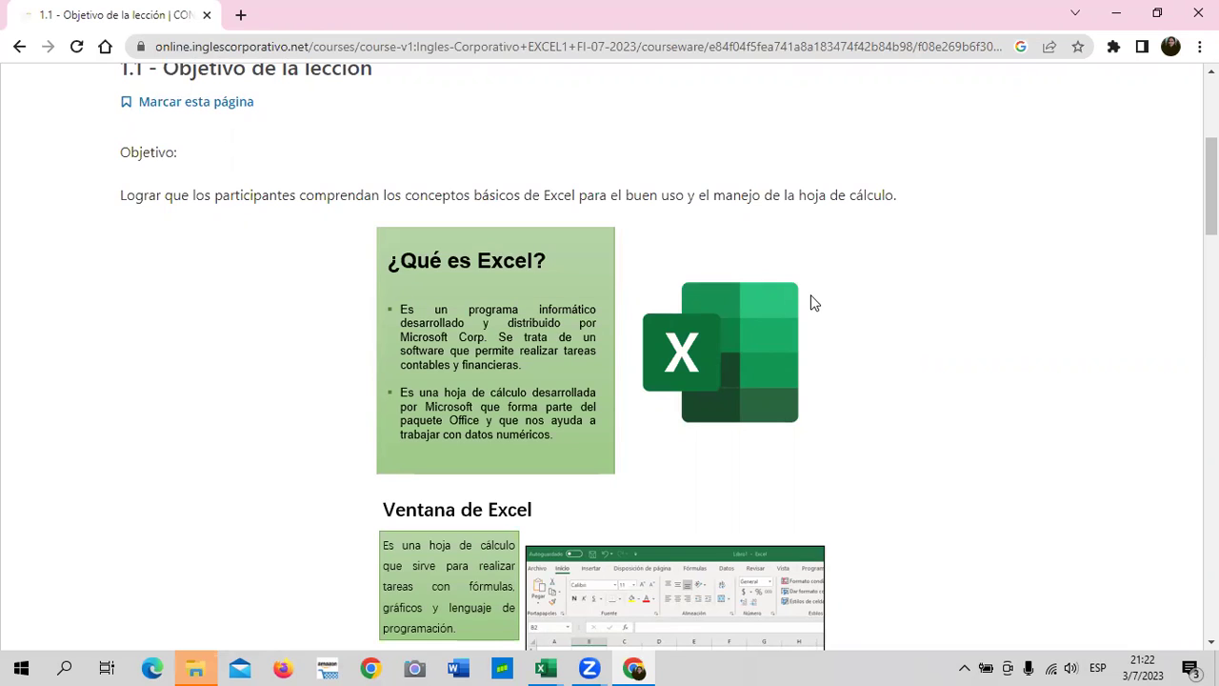
pyautogui.scroll(-1, 472, 375)
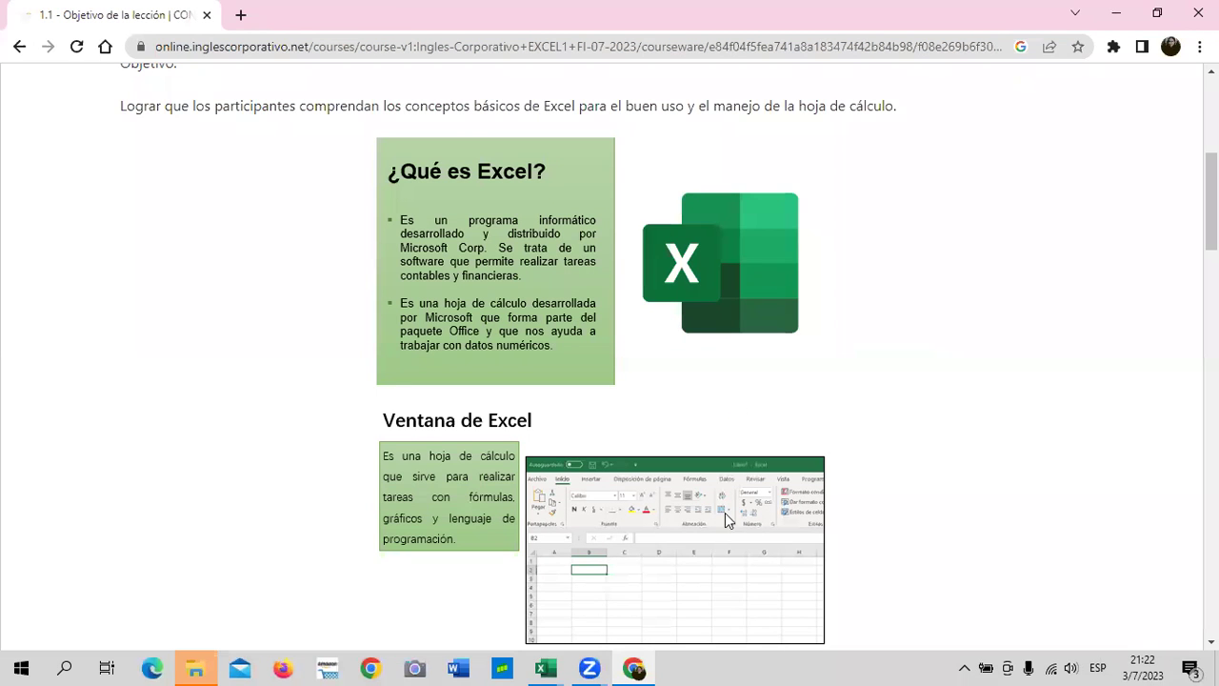
pyautogui.scroll(-2, 578, 502)
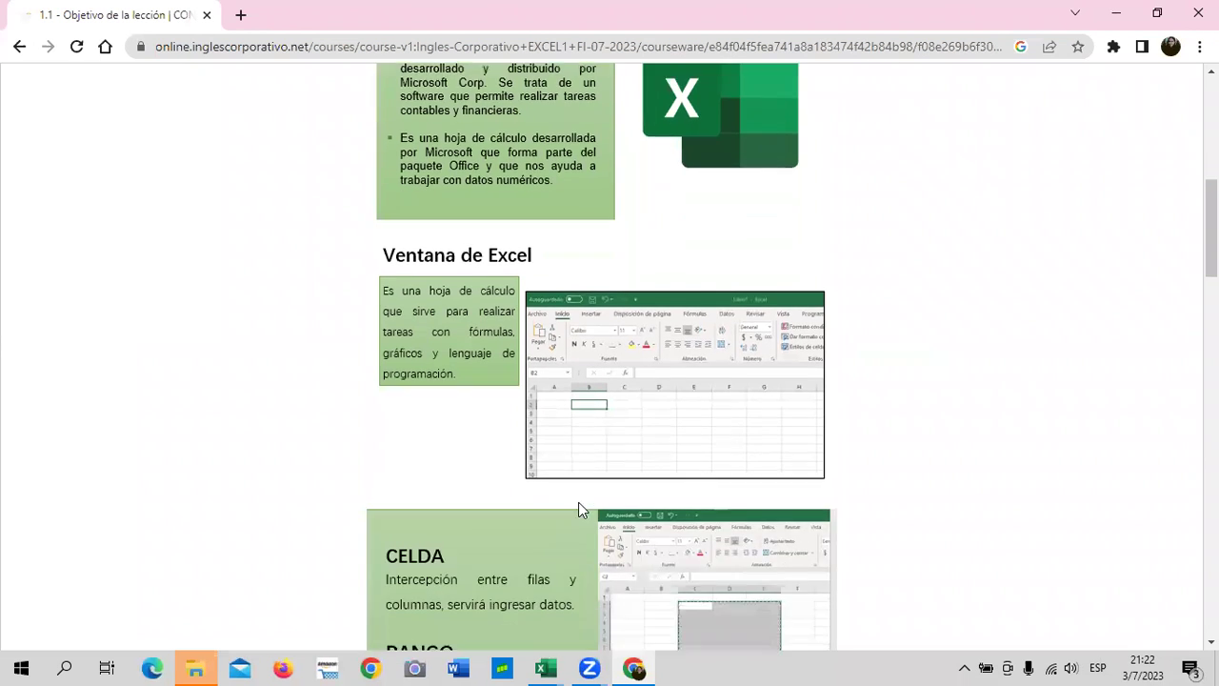
pyautogui.moveTo(545, 667)
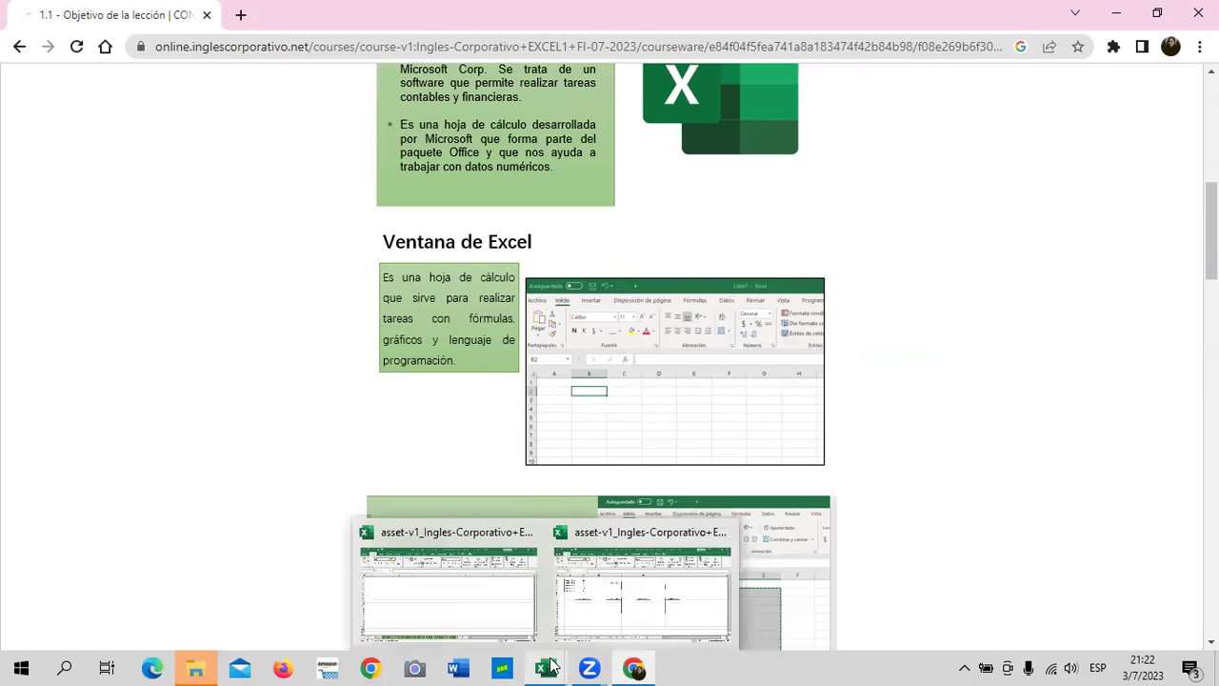
# Close the first Excel practice workbook without saving it
pyautogui.click(435, 589)
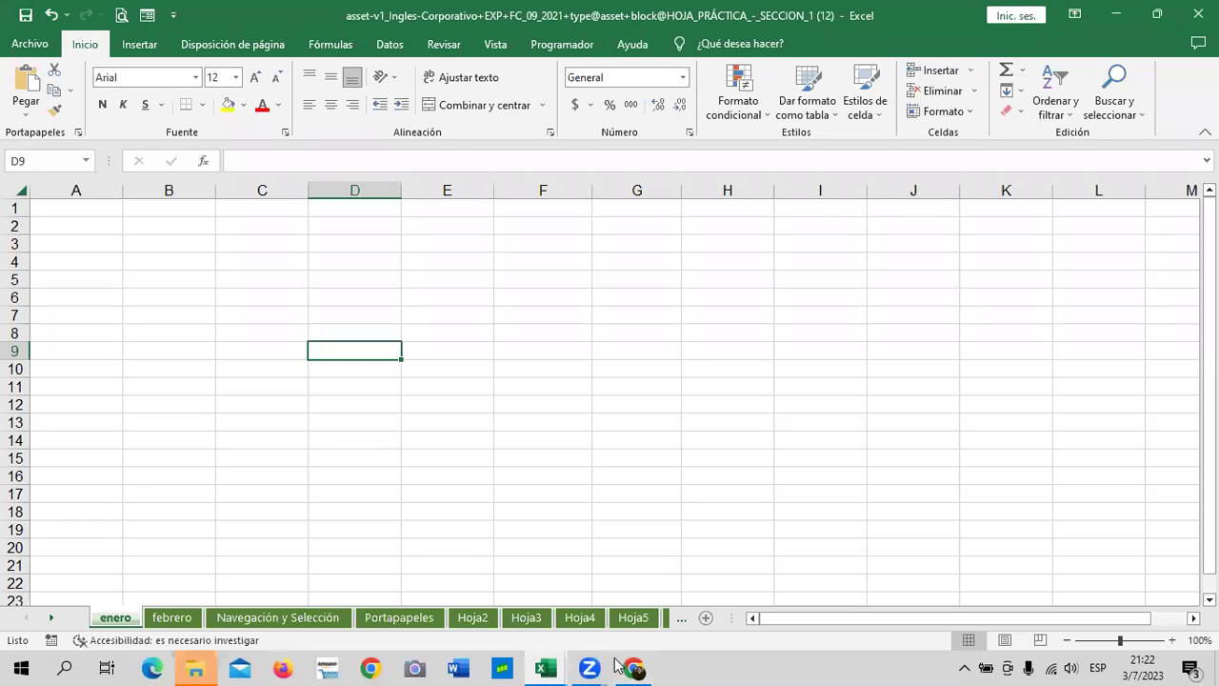
pyautogui.click(1199, 14)
pyautogui.click(721, 386)
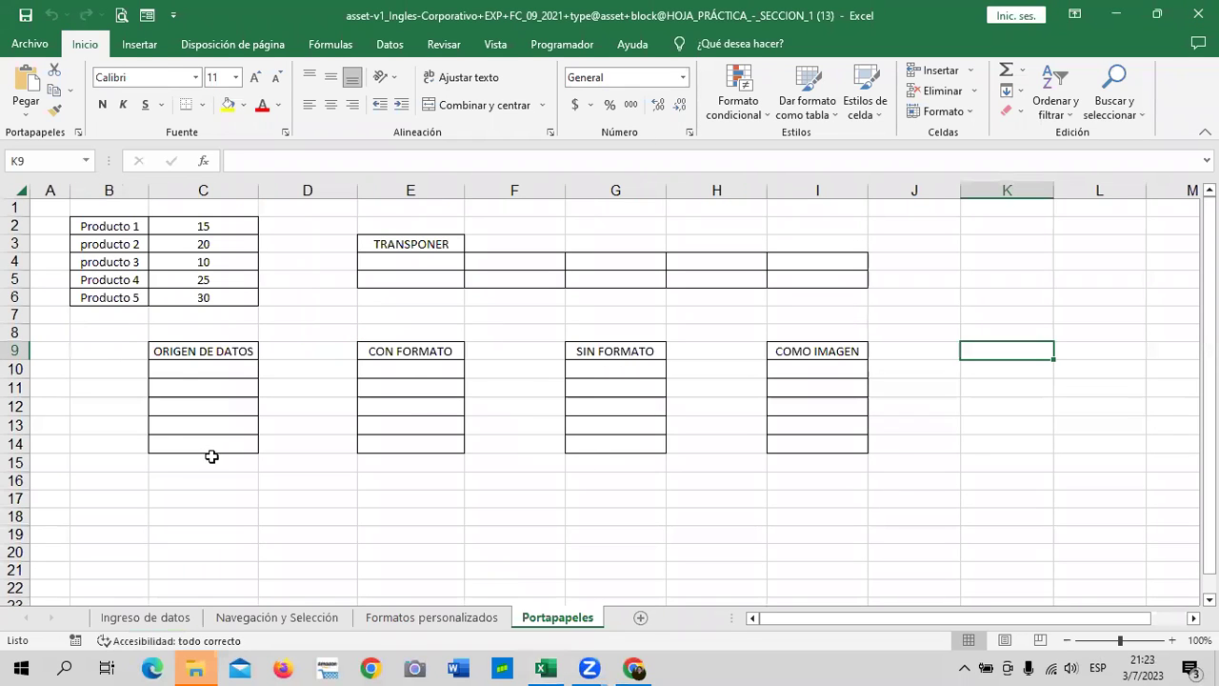
# Show the Ingreso de datos sheet in the remaining workbook, then return to the course page
pyautogui.click(168, 614)
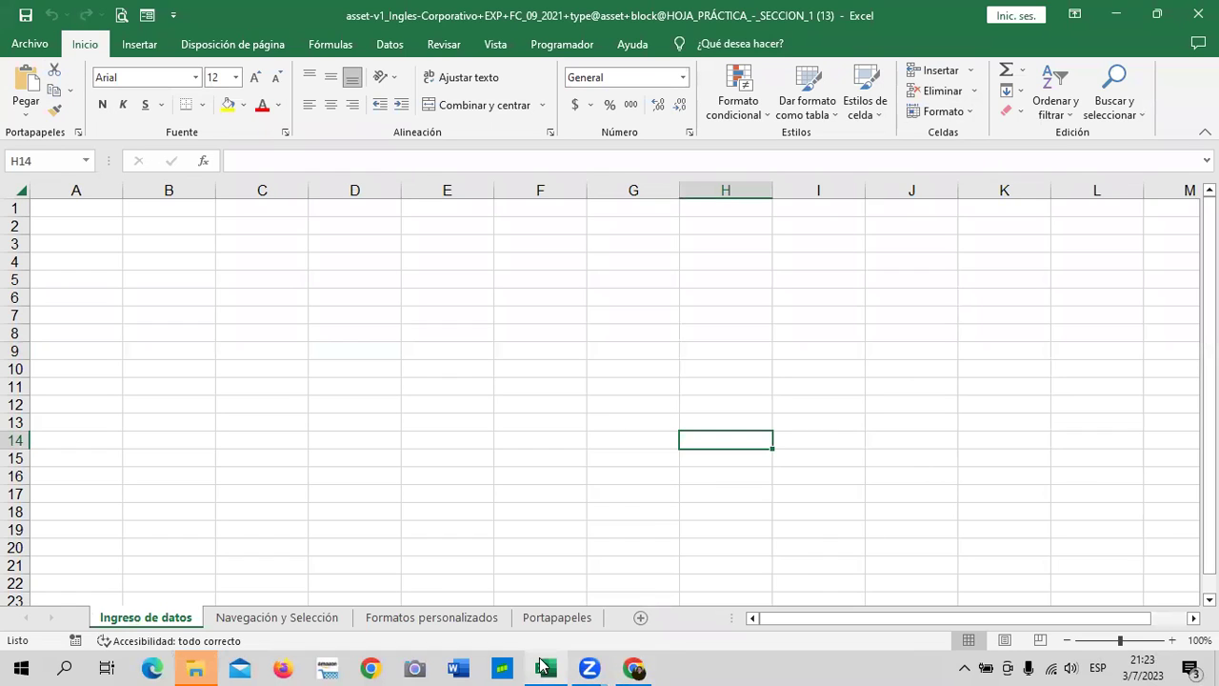
pyautogui.moveTo(587, 668)
pyautogui.moveTo(633, 668)
pyautogui.click(663, 599)
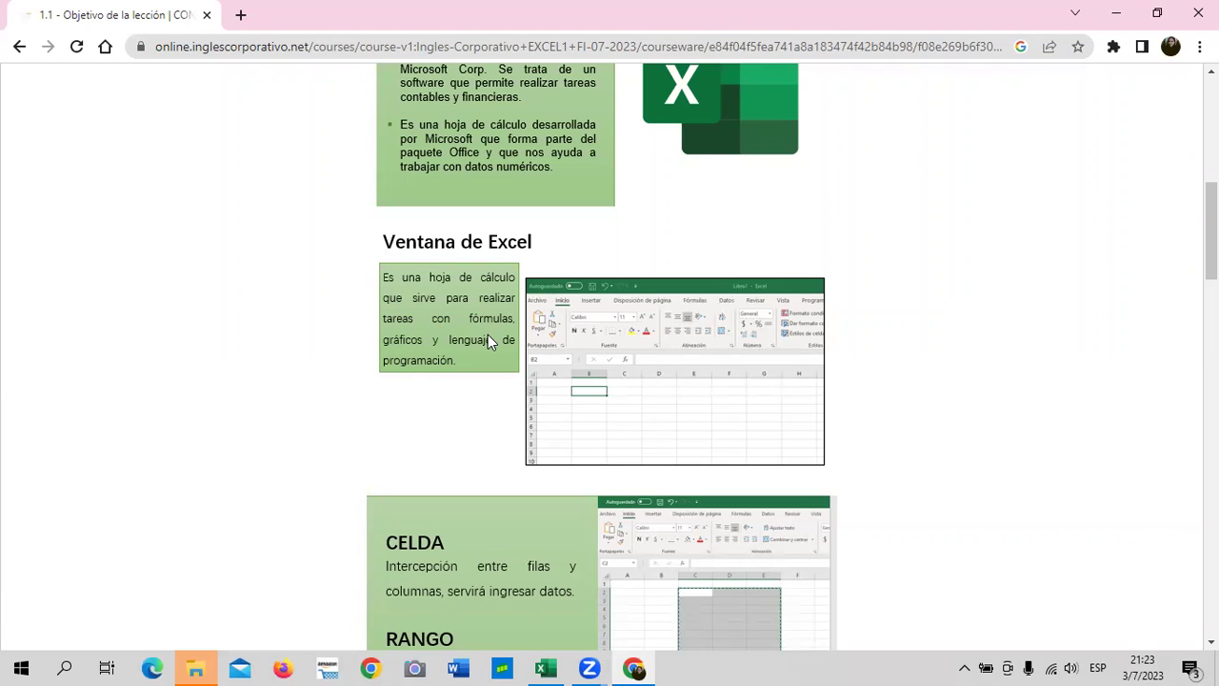
pyautogui.scroll(-2, 488, 341)
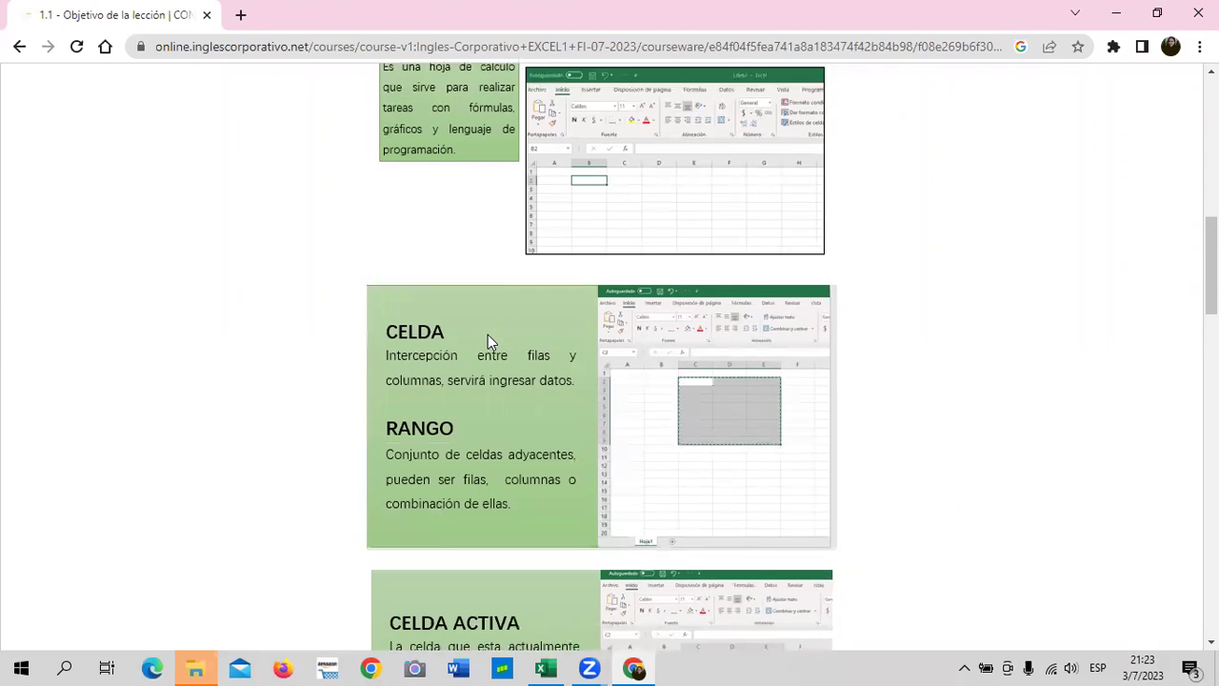
pyautogui.scroll(-1, 487, 341)
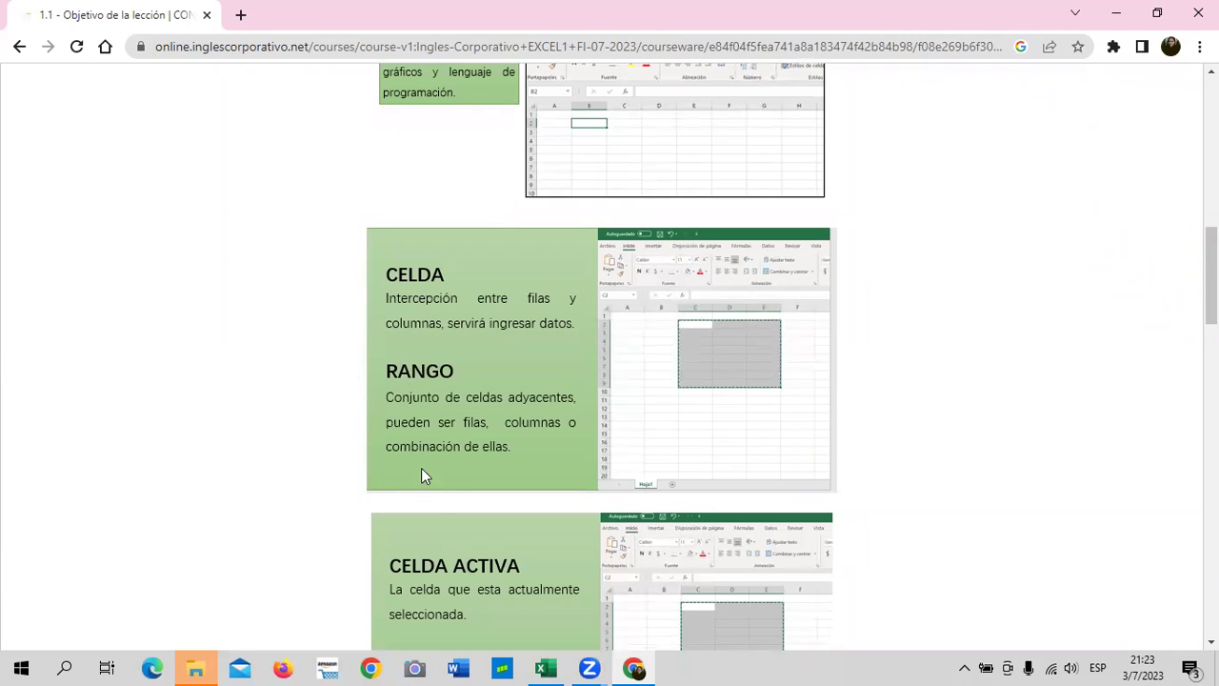
pyautogui.scroll(-3, 439, 610)
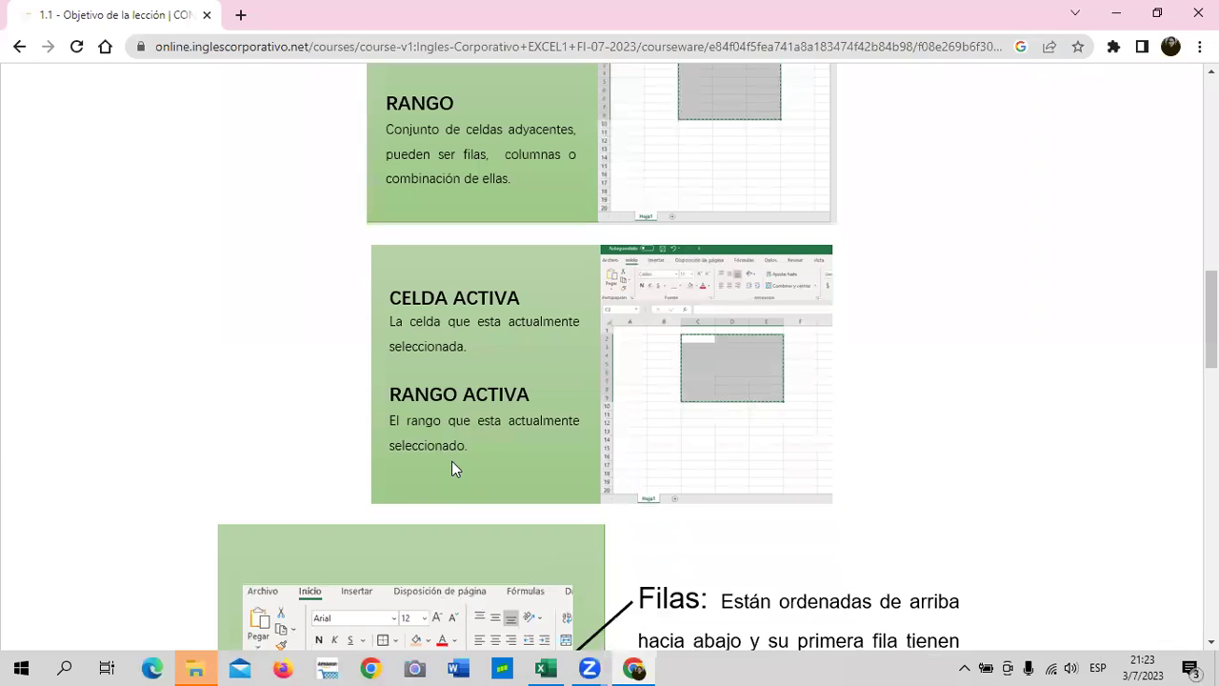
pyautogui.scroll(4, 451, 461)
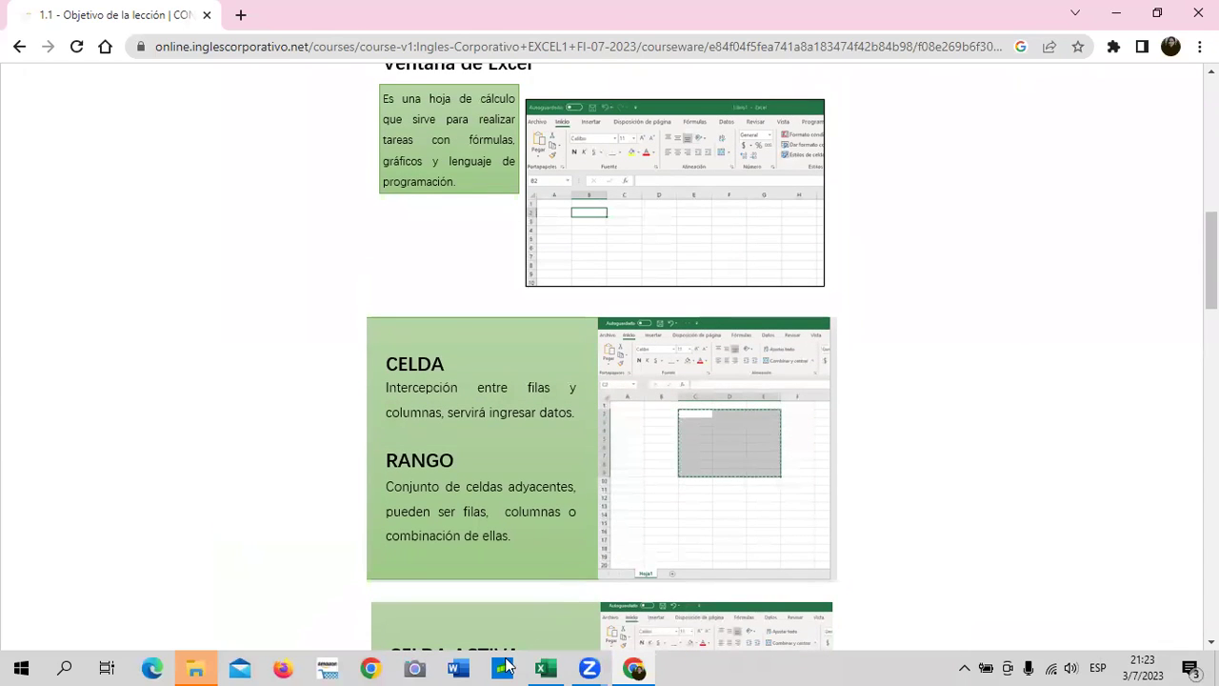
# Move the active cell around the Ingreso de datos sheet: B3, B9, H5, J5, D3, I8, K6, C5, F11, C4 and more
pyautogui.click(545, 669)
pyautogui.click(327, 285)
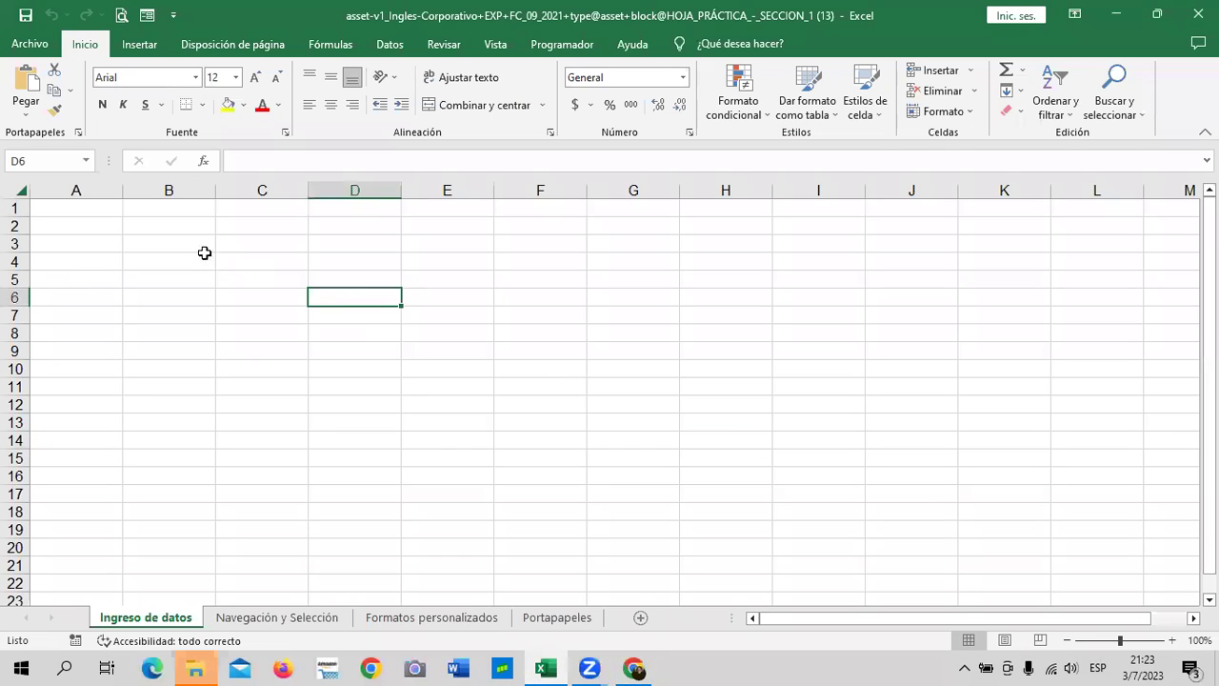
pyautogui.click(202, 245)
pyautogui.click(198, 352)
pyautogui.click(688, 284)
pyautogui.click(924, 279)
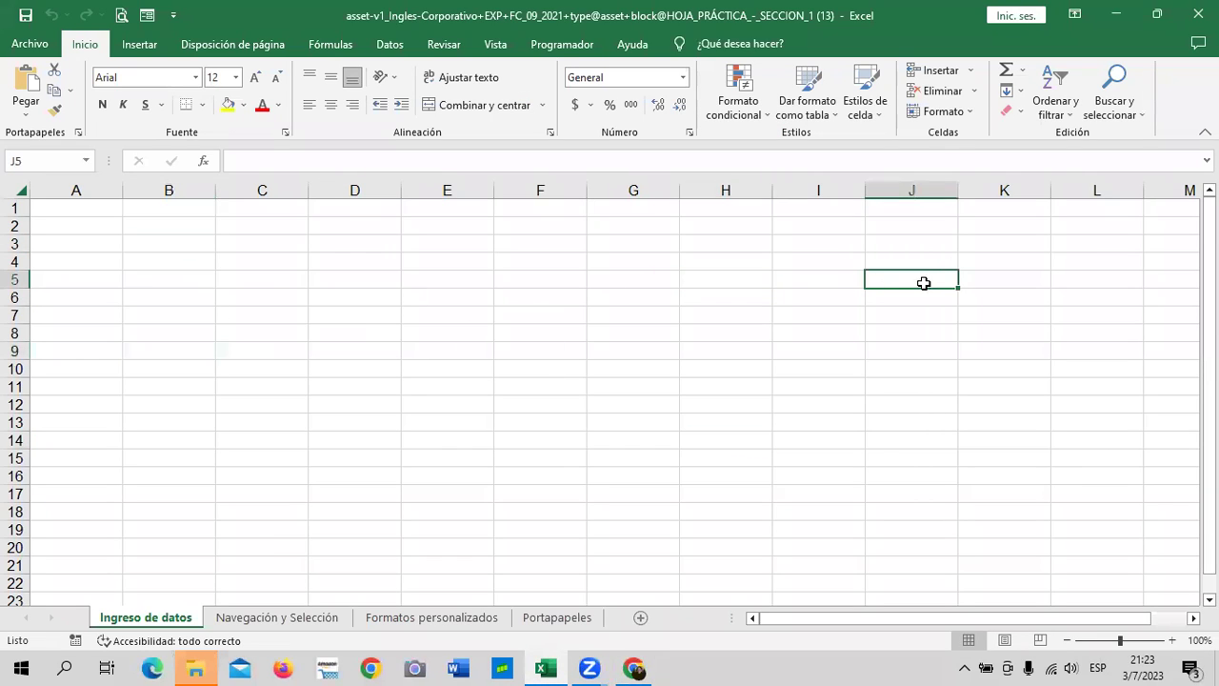
pyautogui.click(335, 249)
pyautogui.click(786, 331)
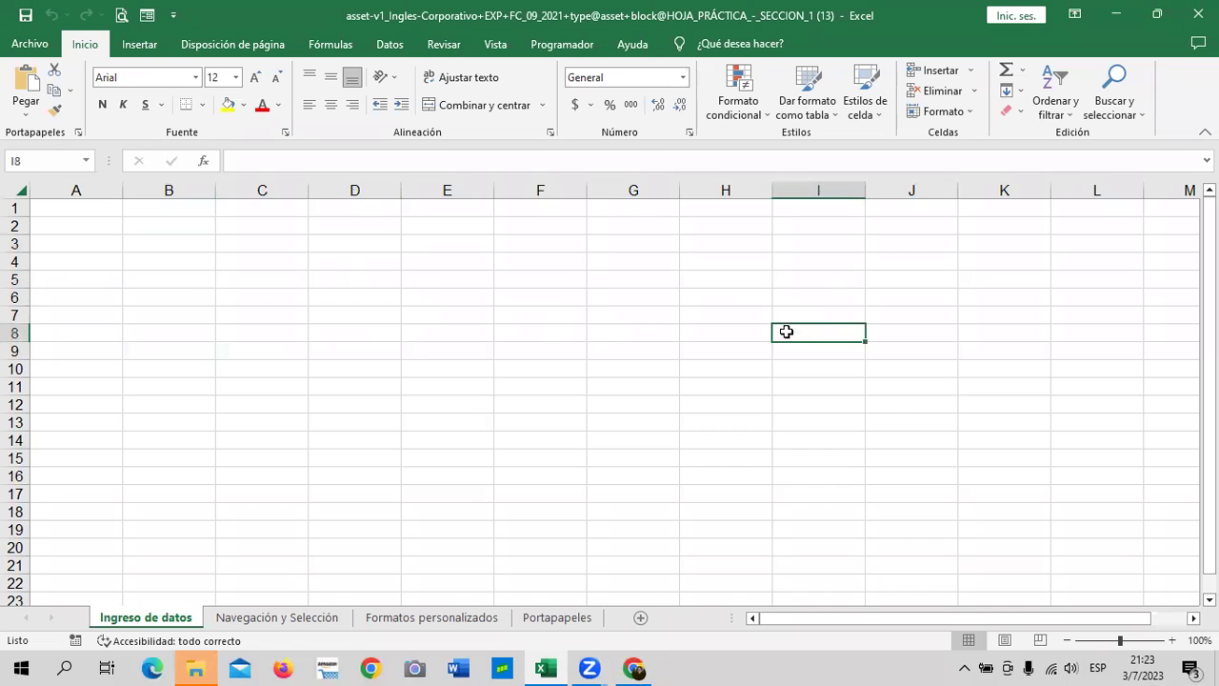
pyautogui.click(896, 419)
pyautogui.click(995, 290)
pyautogui.click(252, 284)
pyautogui.click(176, 370)
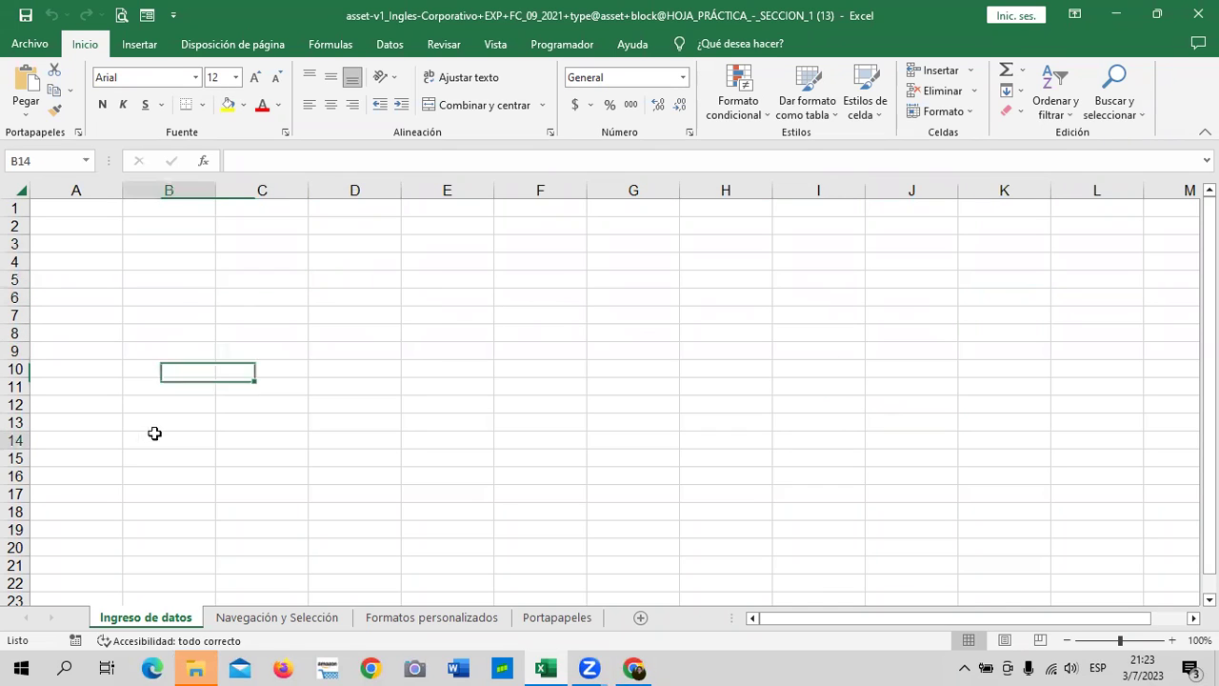
pyautogui.click(157, 441)
pyautogui.click(572, 387)
pyautogui.click(648, 387)
pyautogui.click(1033, 278)
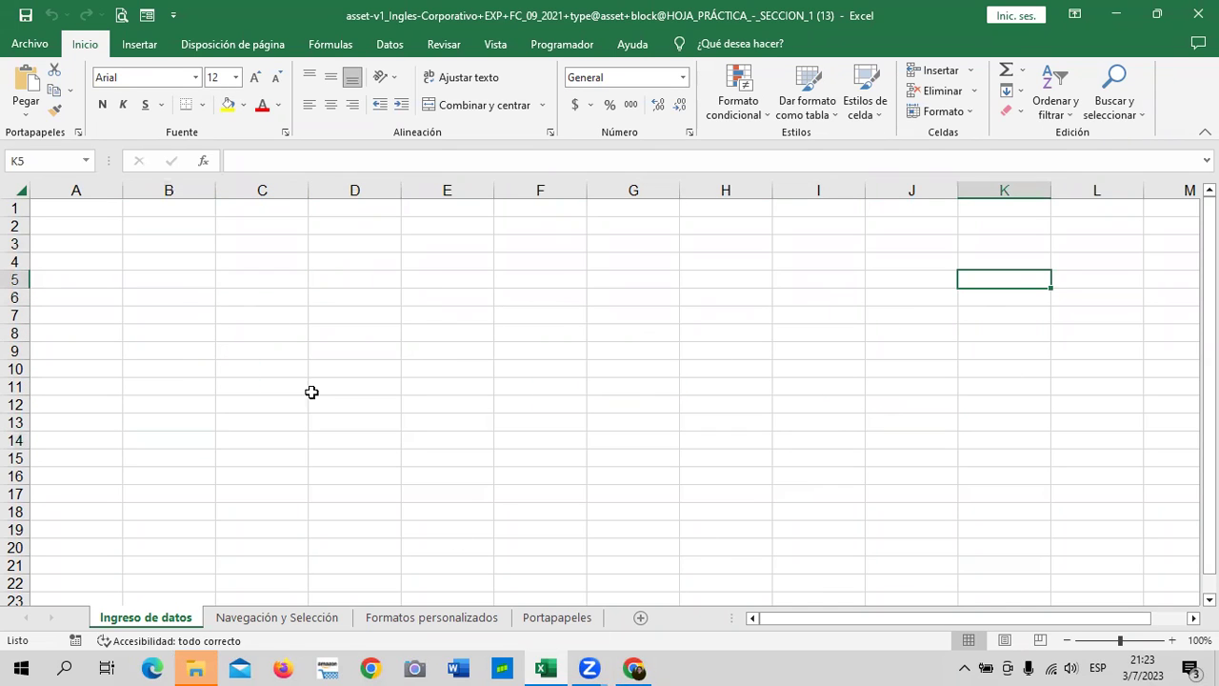
pyautogui.click(250, 264)
# Check the lesson page, then return to the workbook and make D5 the active cell
pyautogui.click(634, 669)
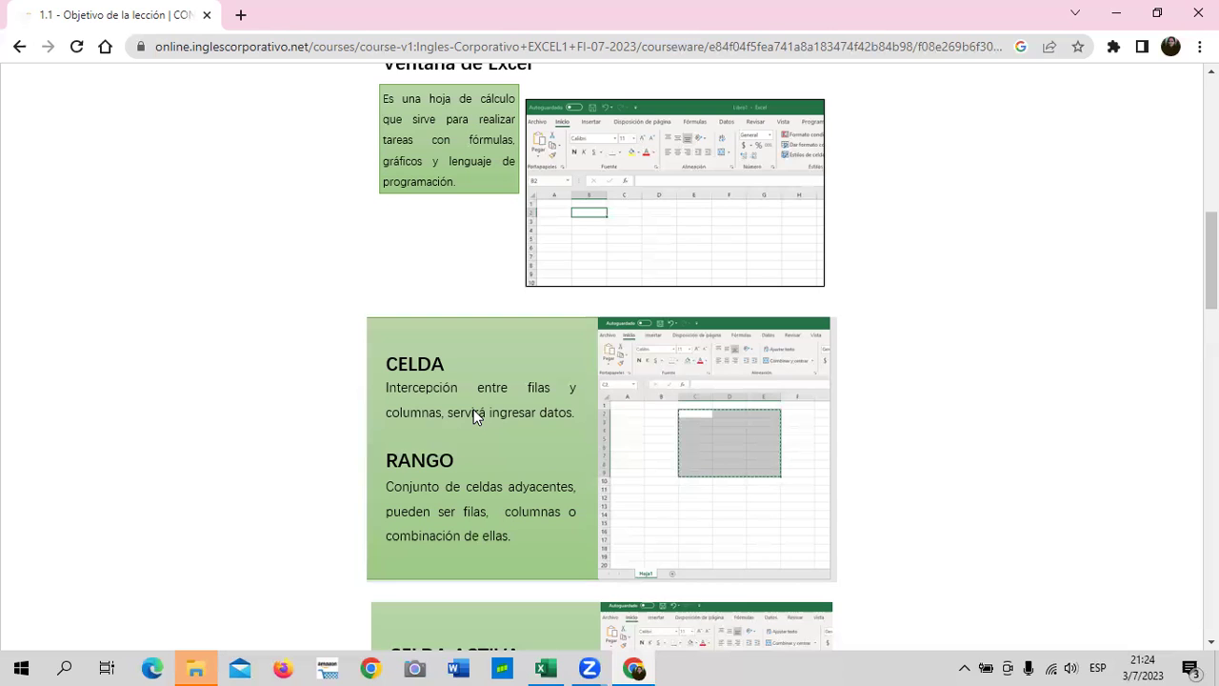
pyautogui.scroll(-1, 474, 411)
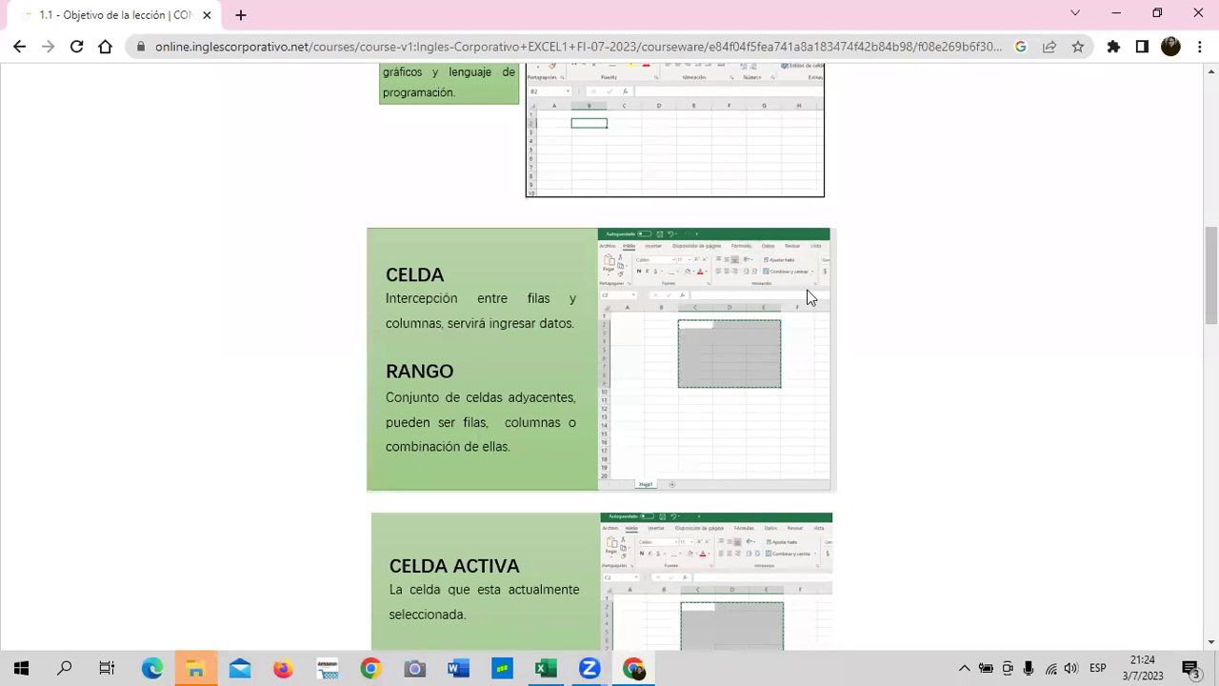
pyautogui.click(546, 668)
pyautogui.click(354, 279)
# Select the ranges C3:H14 and C4:I16, clearing each, then select C5 alone
pyautogui.click(262, 244)
pyautogui.moveTo(262, 244); pyautogui.dragTo(699, 429)
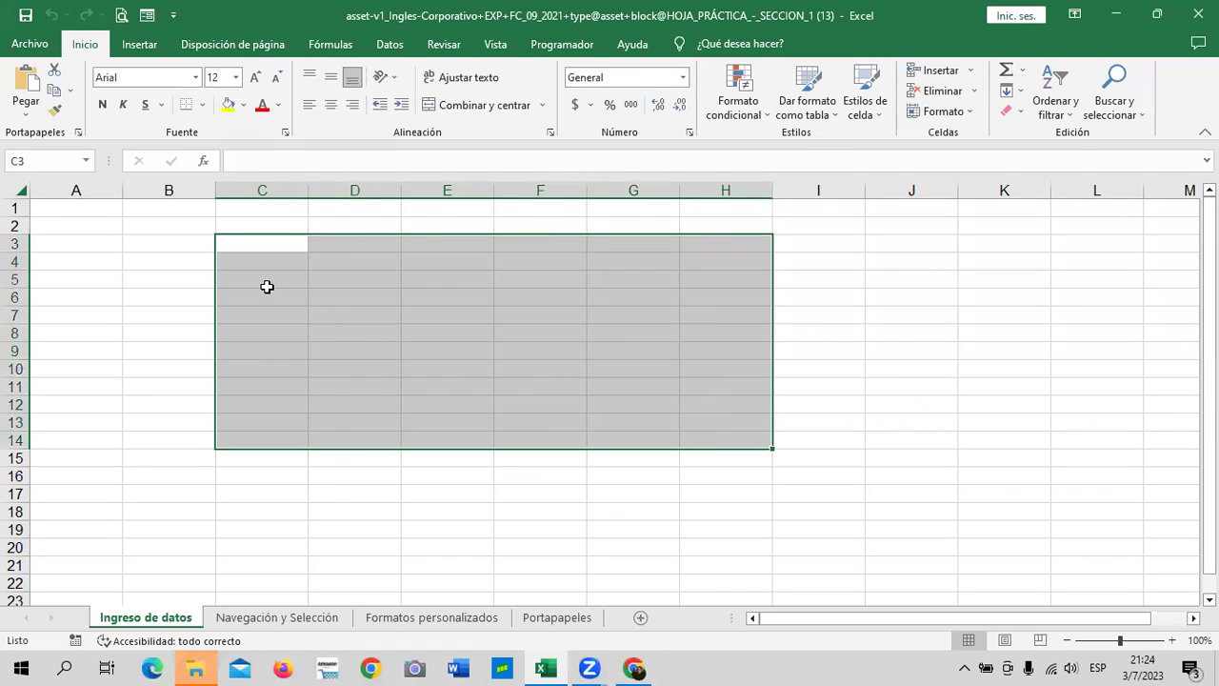
pyautogui.click(858, 297)
pyautogui.moveTo(270, 263)
pyautogui.mouseDown()
pyautogui.moveTo(416, 475)
pyautogui.moveTo(812, 476)
pyautogui.mouseUp()
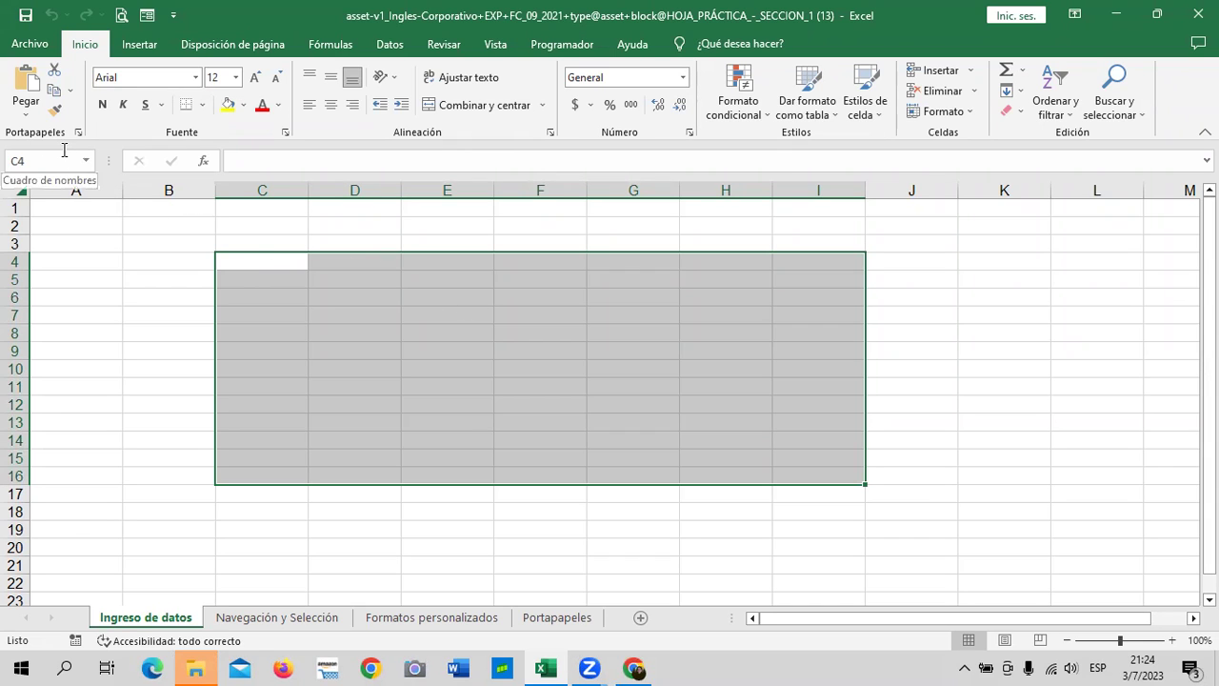
pyautogui.click(526, 390)
pyautogui.click(237, 283)
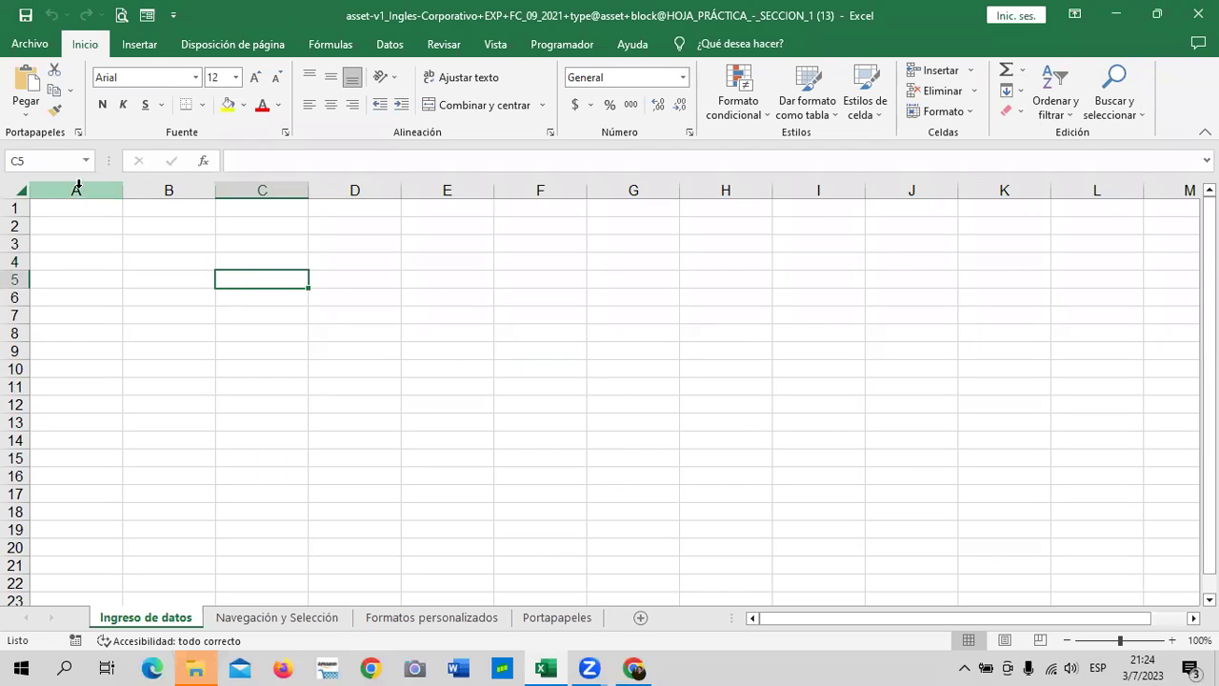
pyautogui.click(468, 481)
# Select the column range C4:C12, extend it to C4:I16, clear it, then return to the lesson
pyautogui.moveTo(262, 265); pyautogui.dragTo(262, 403)
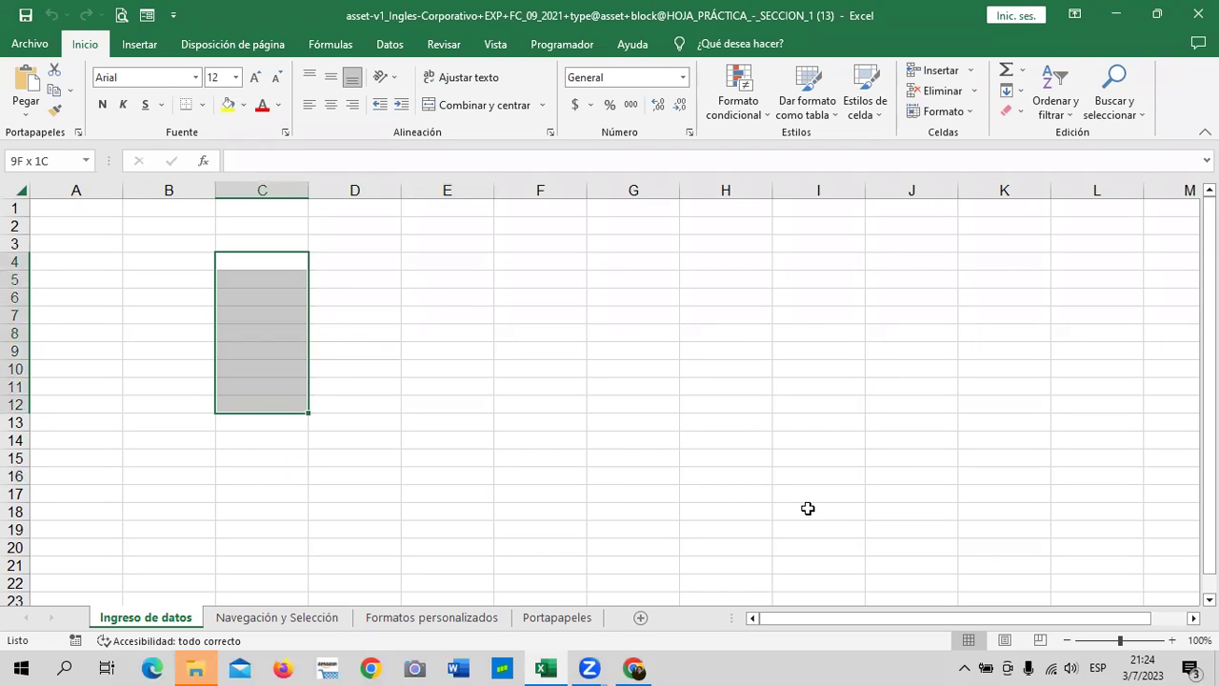
pyautogui.moveTo(483, 496); pyautogui.dragTo(818, 474)
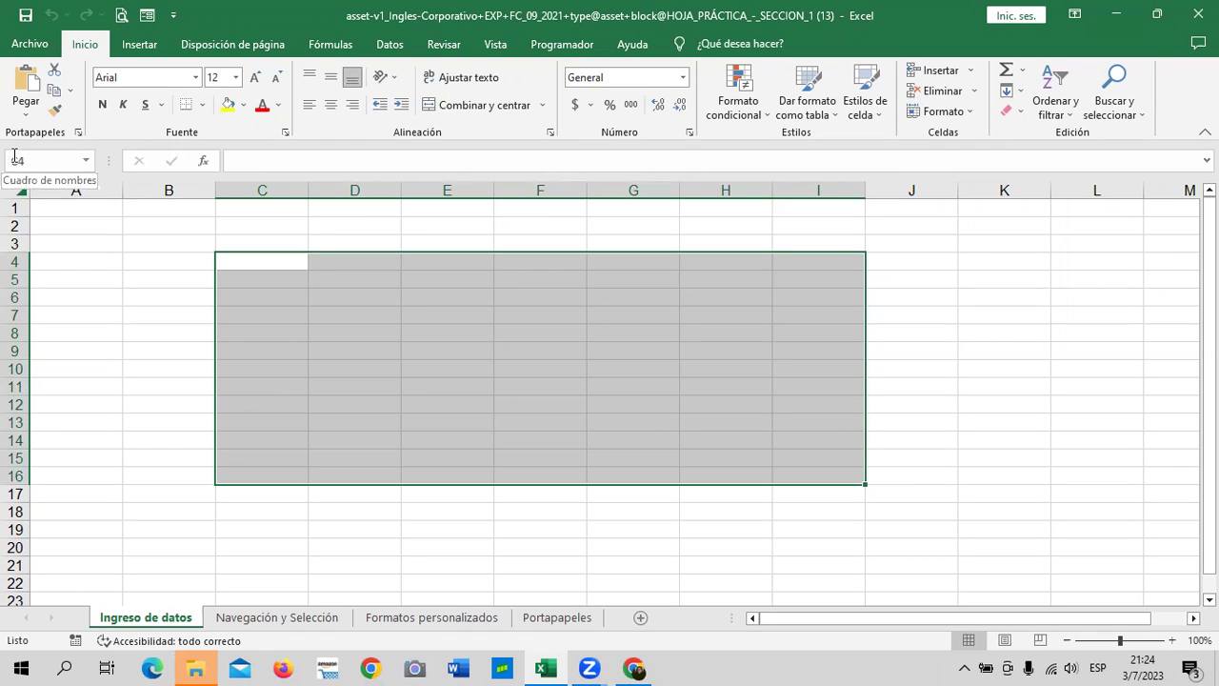
pyautogui.click(924, 403)
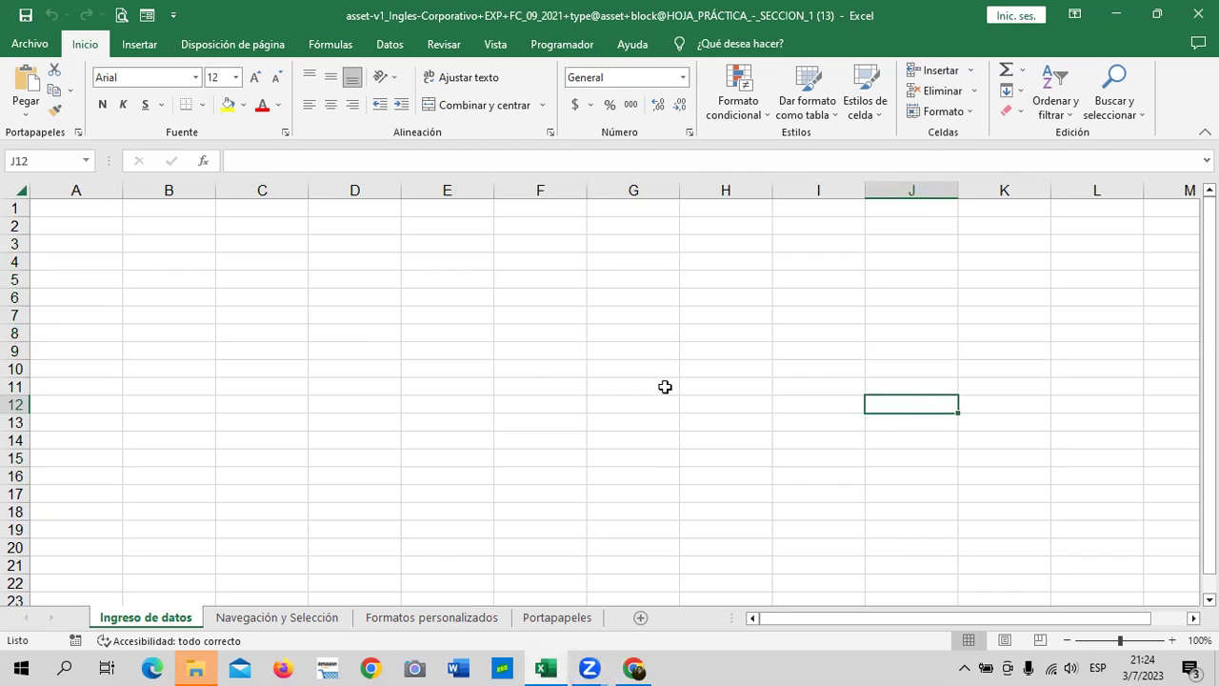
pyautogui.click(452, 291)
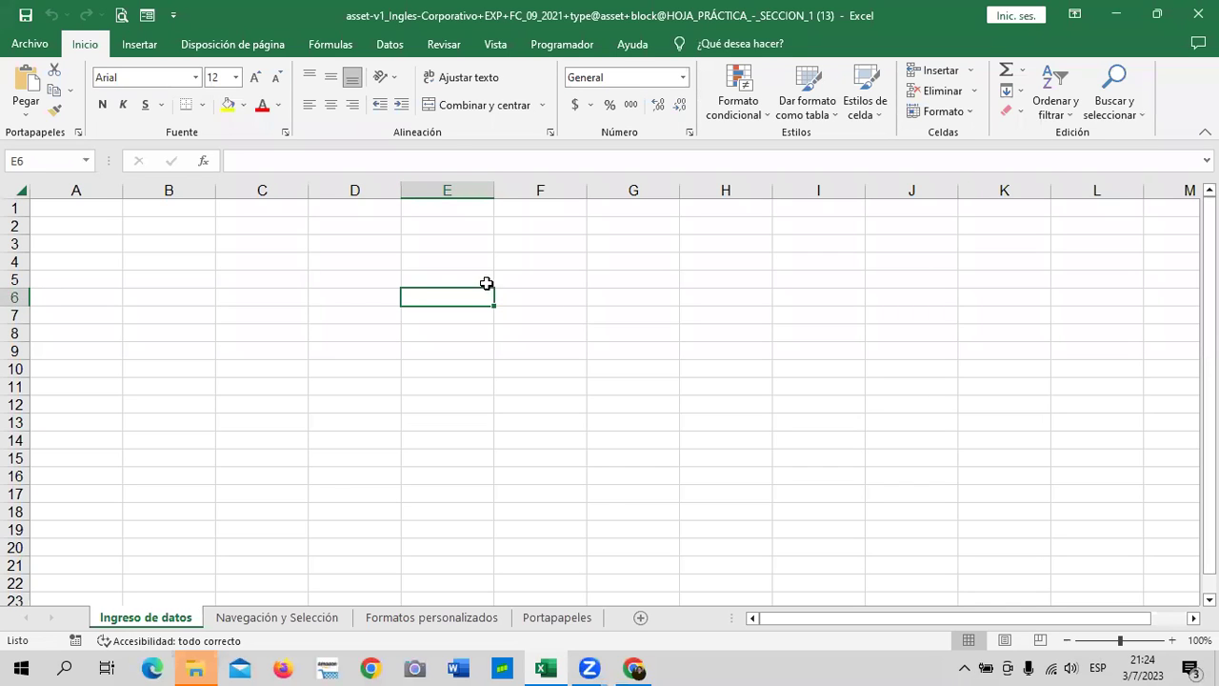
pyautogui.click(634, 668)
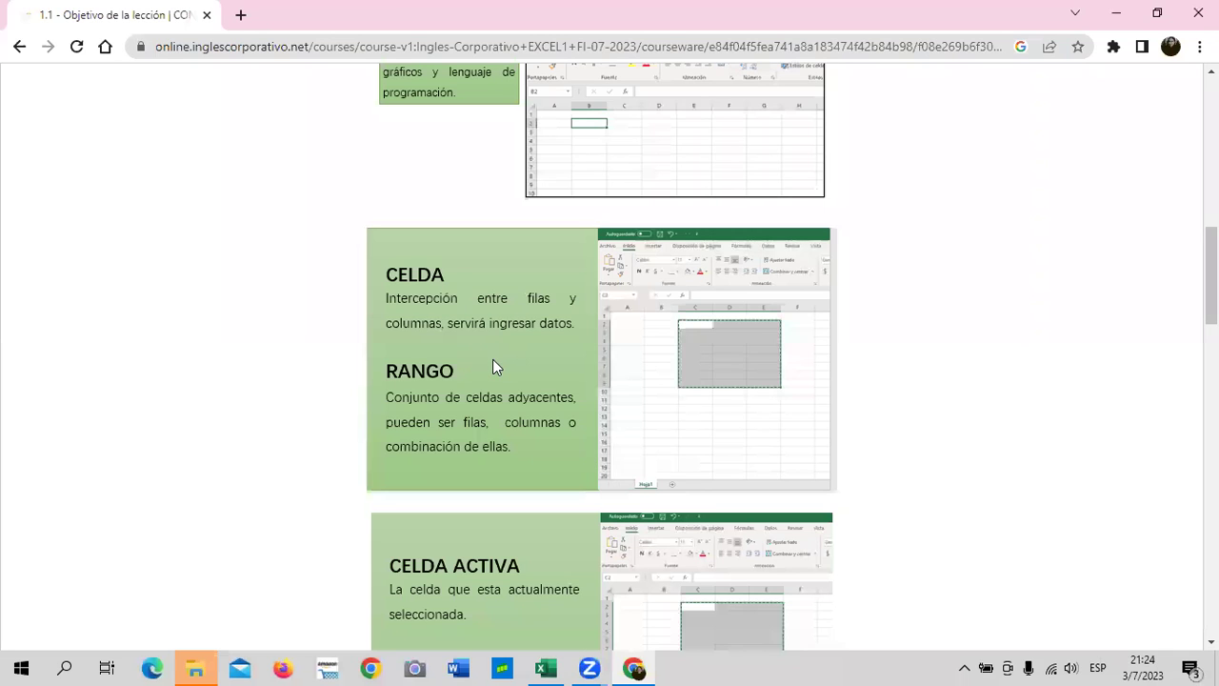
# Scroll the lesson down to the Filas/Columnas diagram, then bring the Excel workbook forward
pyautogui.scroll(-2, 493, 361)
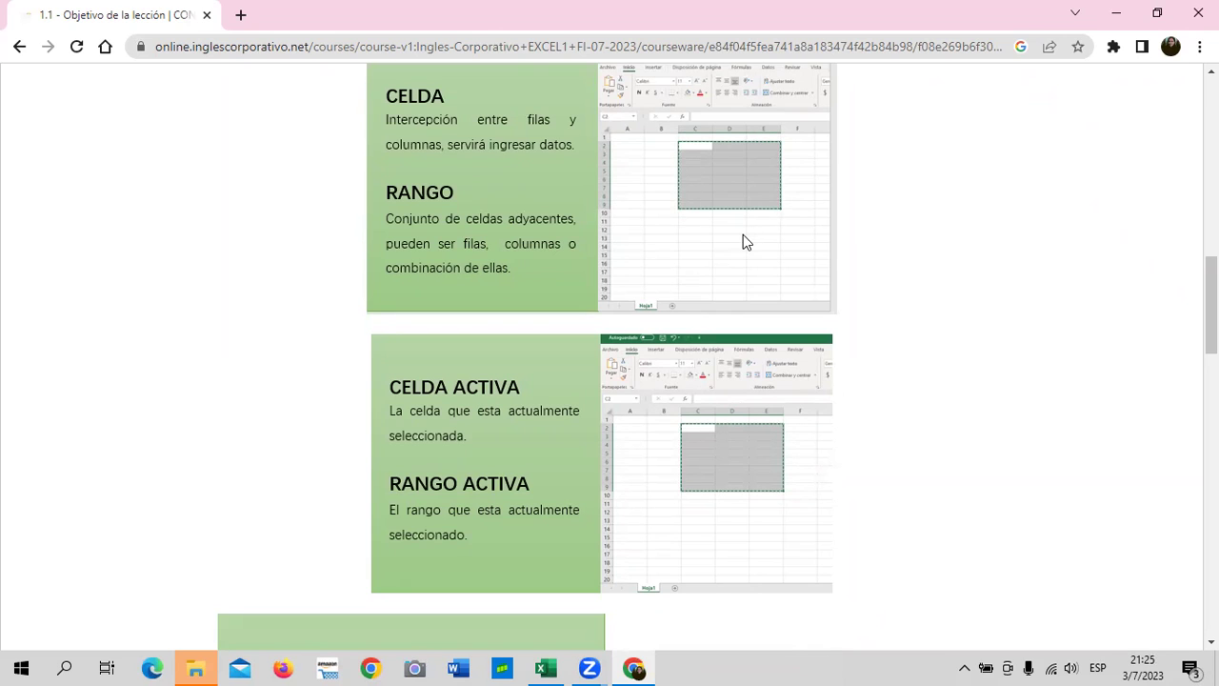
pyautogui.scroll(-2, 689, 382)
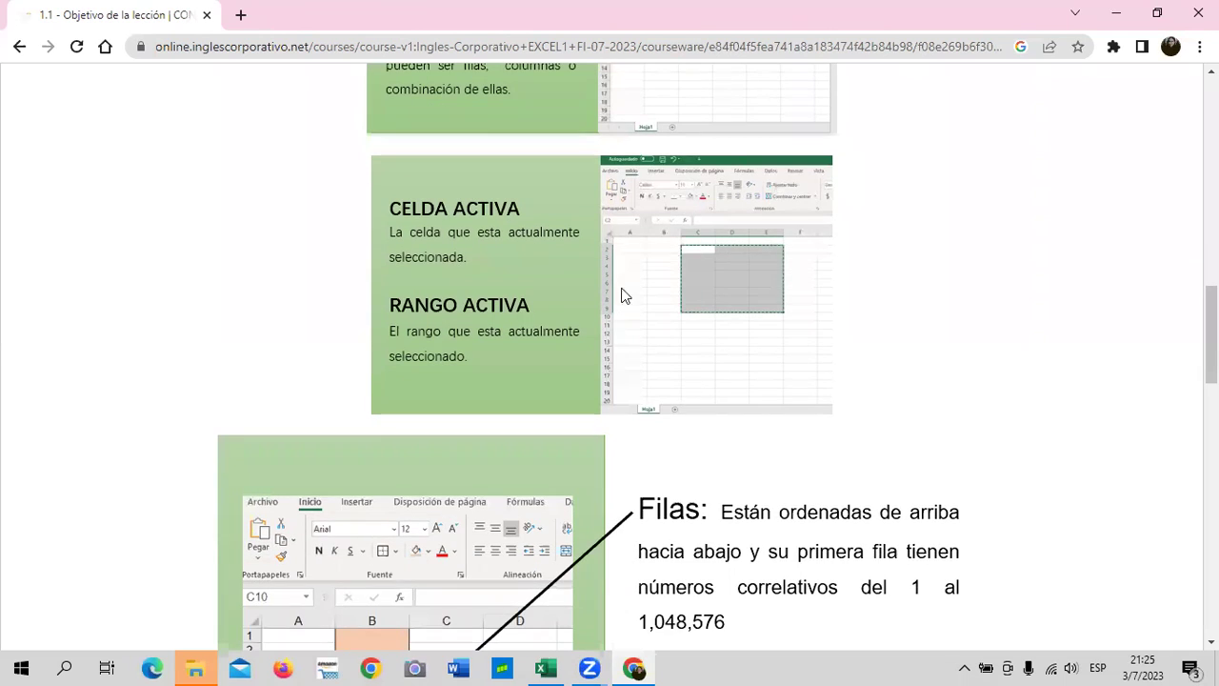
pyautogui.scroll(2, 716, 267)
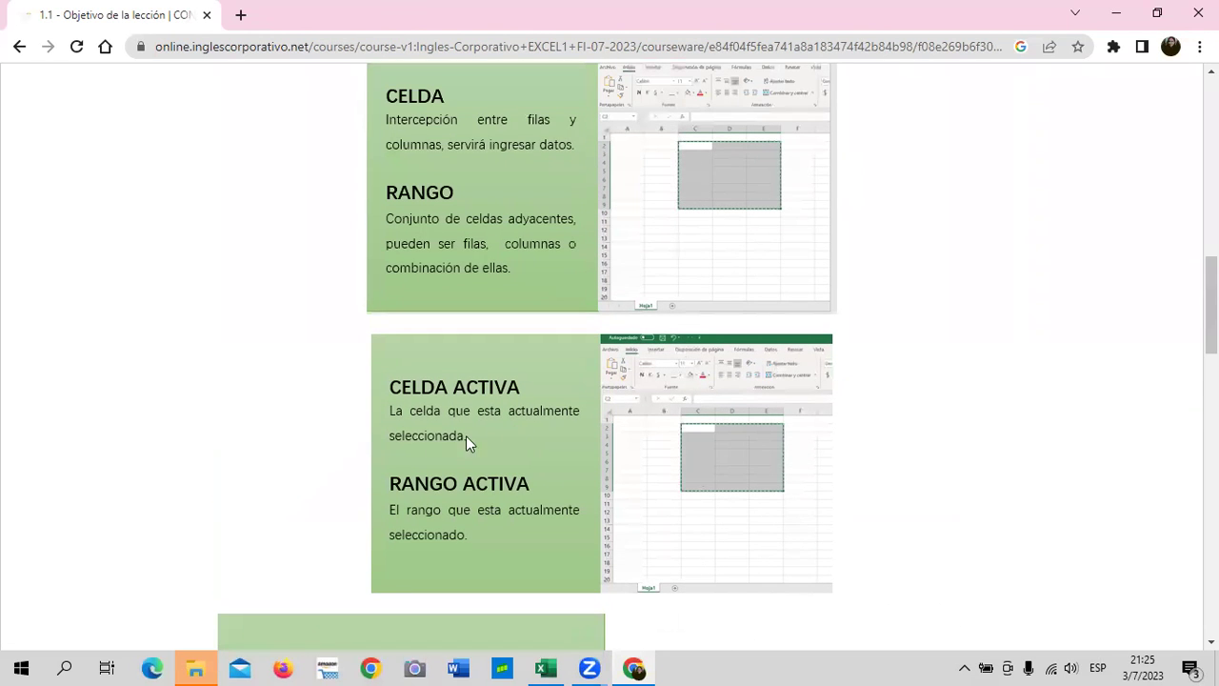
pyautogui.scroll(-1, 620, 424)
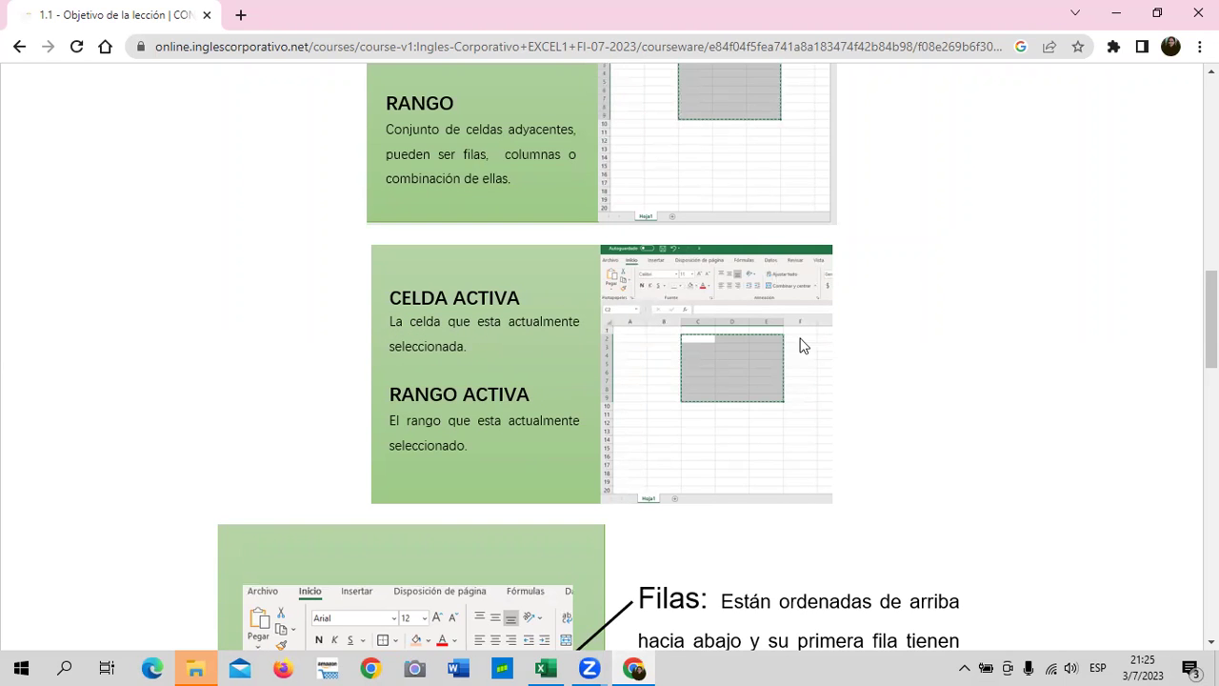
pyautogui.scroll(-1, 482, 438)
pyautogui.scroll(-2, 482, 434)
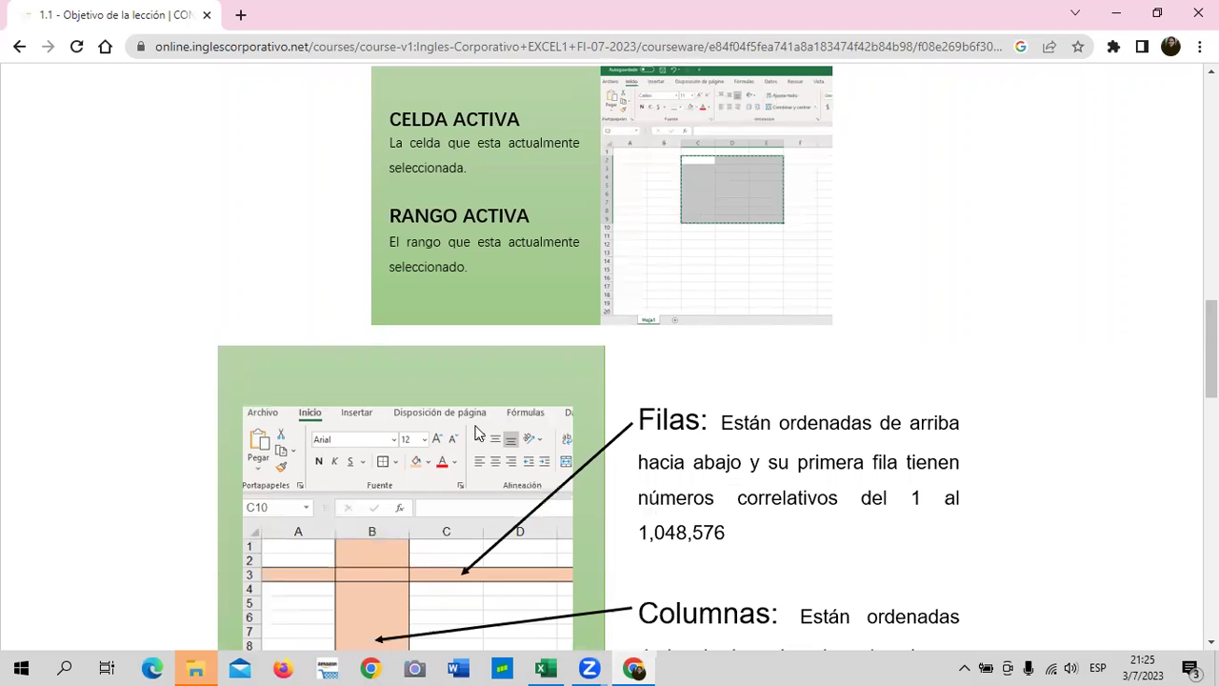
pyautogui.scroll(-2, 481, 439)
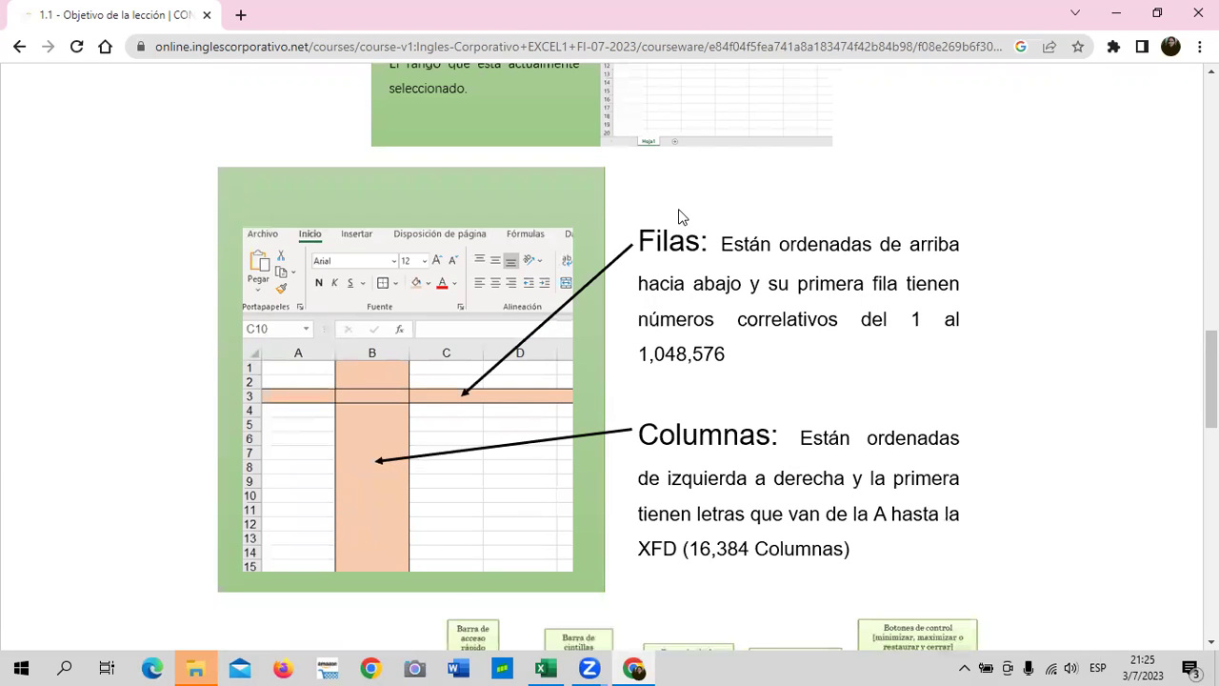
pyautogui.moveTo(546, 662)
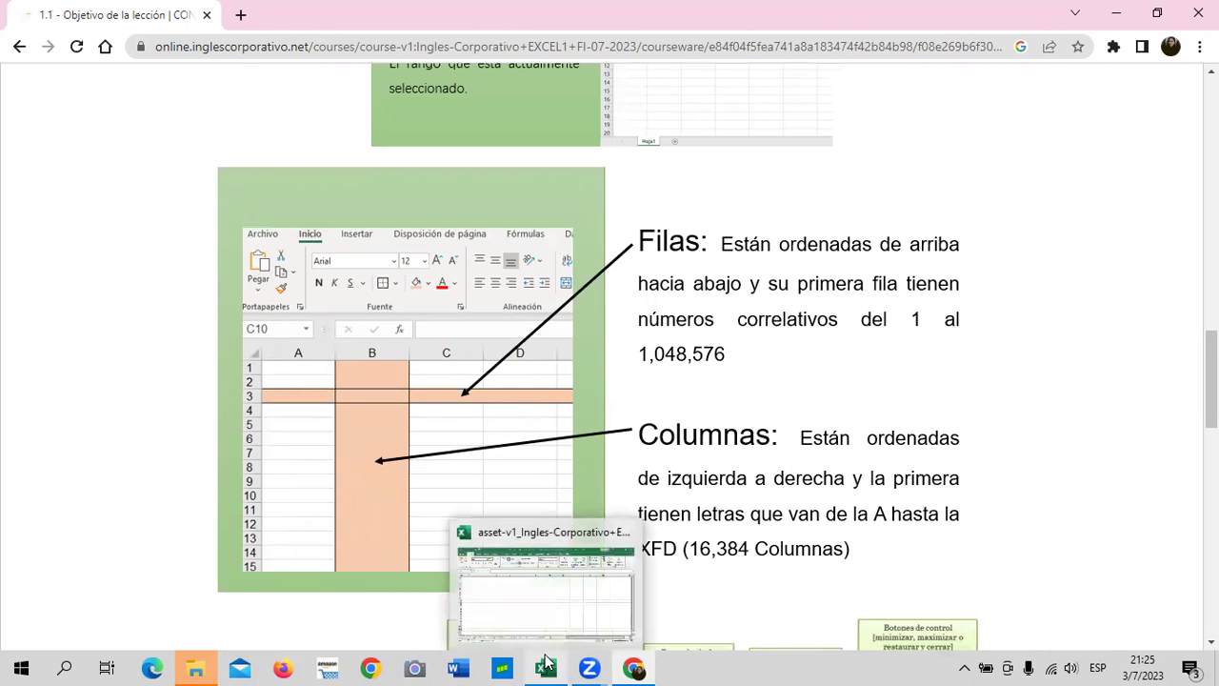
pyautogui.click(543, 590)
# Demonstrate selecting cells G15 and E11, columns A–E and rows 1–22, then return to the course page
pyautogui.click(644, 457)
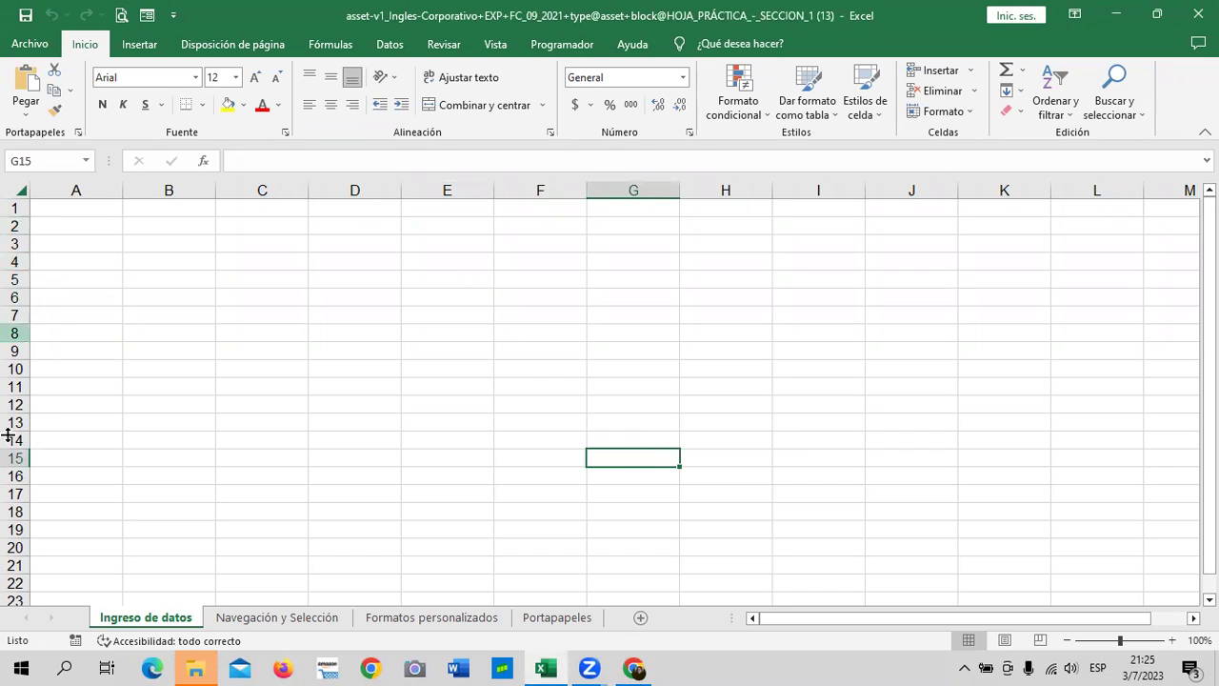
pyautogui.click(447, 390)
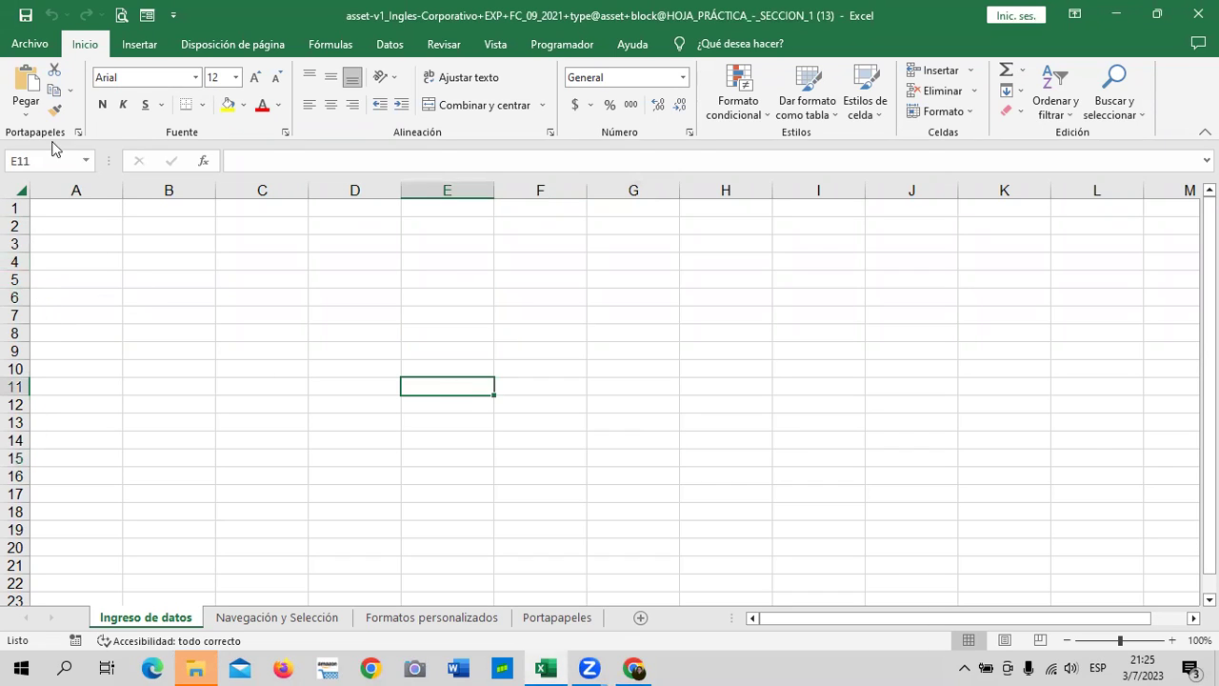
pyautogui.moveTo(103, 184); pyautogui.dragTo(1186, 186)
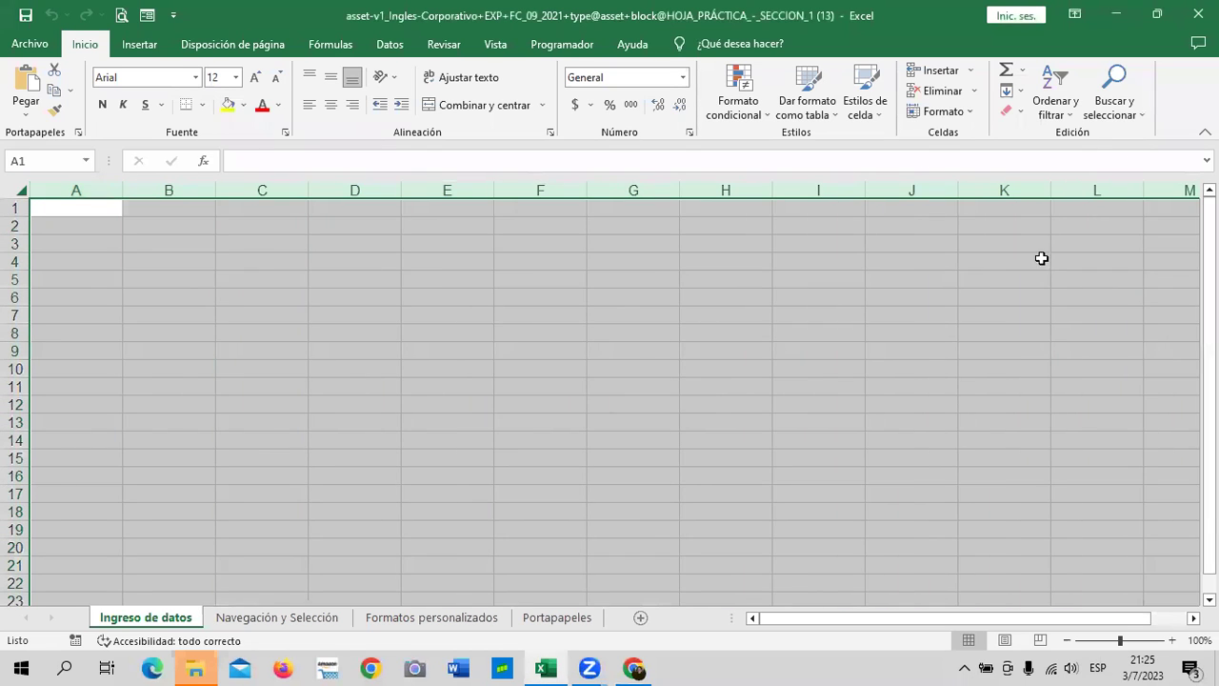
pyautogui.click(912, 369)
pyautogui.moveTo(14, 207); pyautogui.dragTo(6, 590)
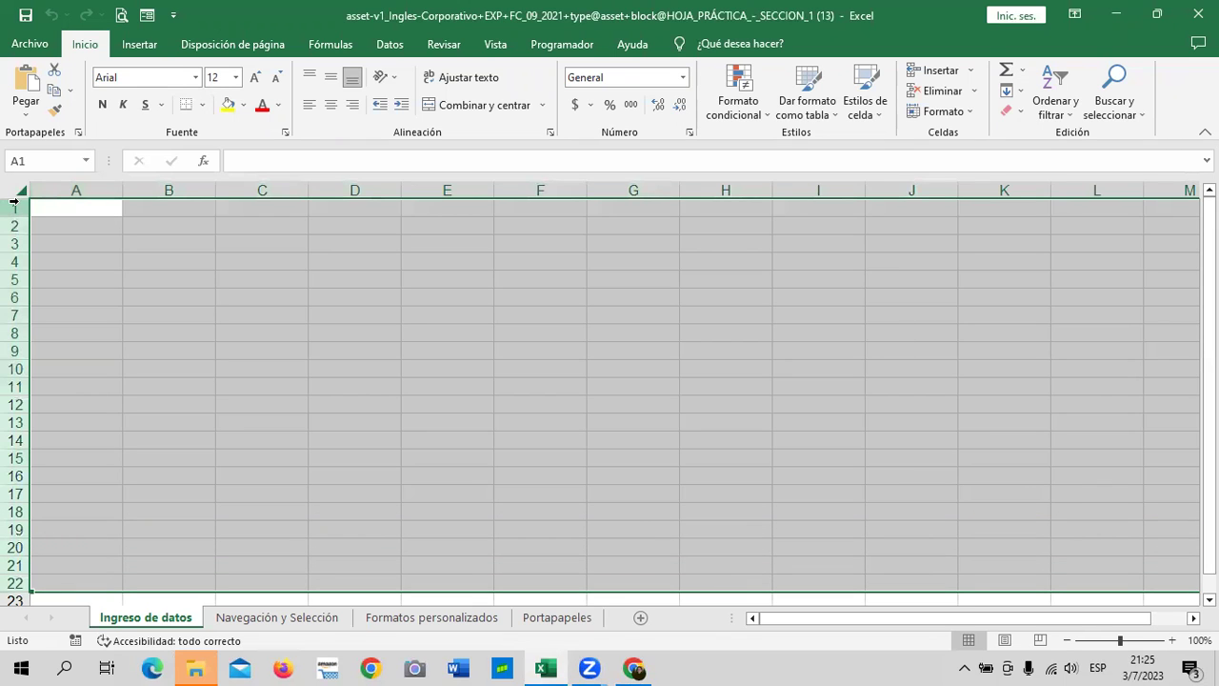
pyautogui.click(569, 294)
pyautogui.click(634, 669)
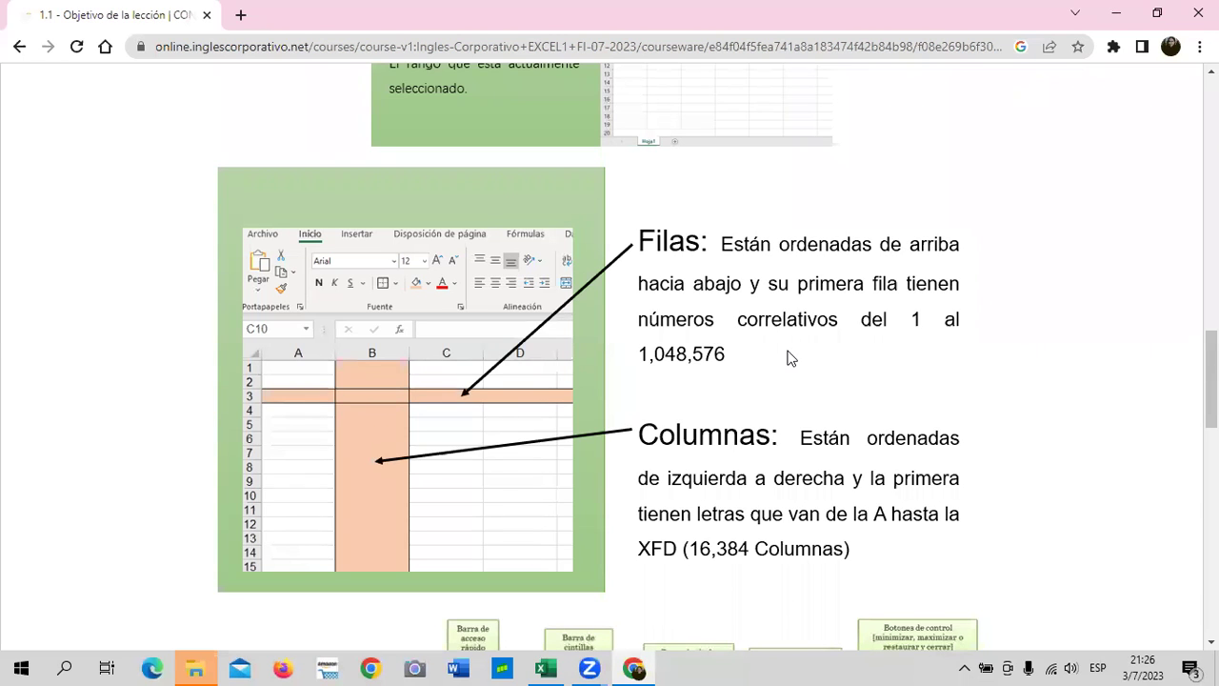
# Scroll the lesson down past Filas/Columnas to the Distribución de la ventana de Excel diagram
pyautogui.scroll(-2, 717, 306)
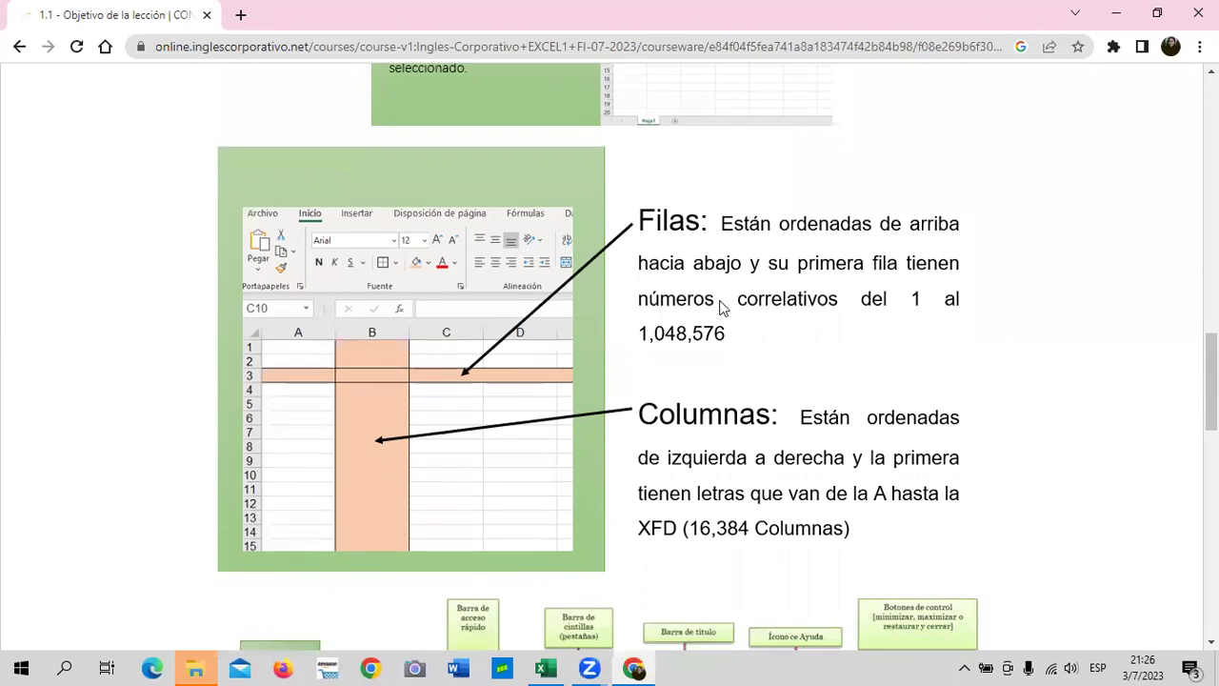
pyautogui.scroll(1, 687, 301)
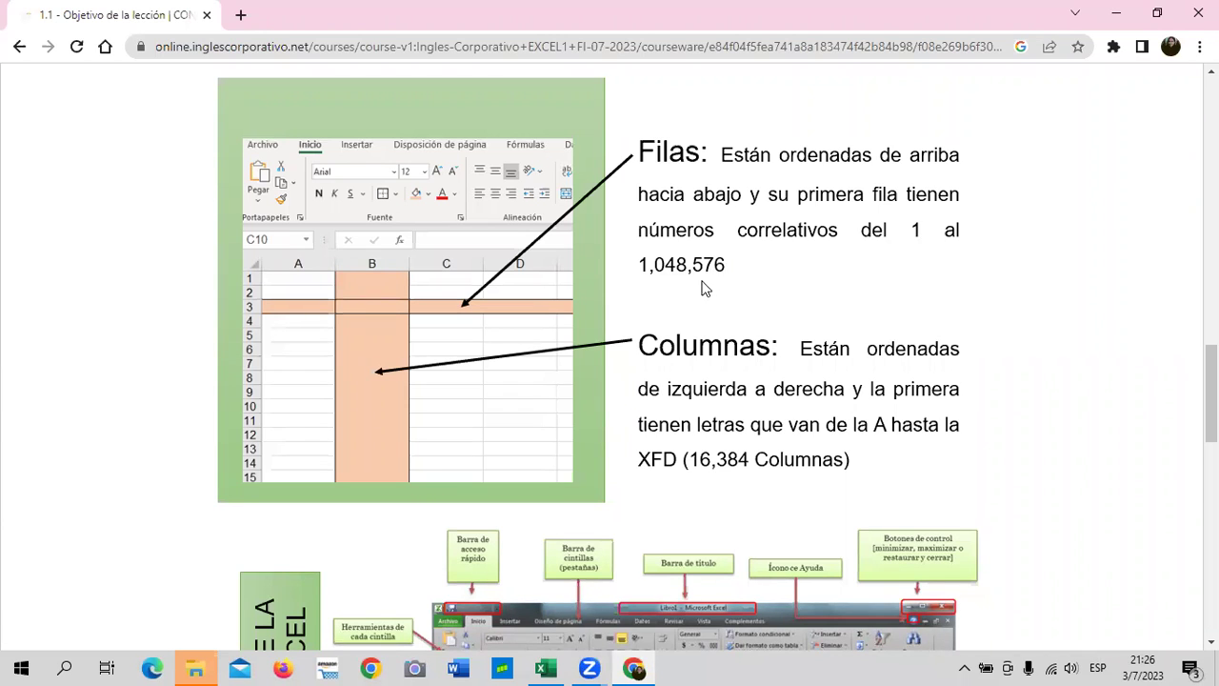
pyautogui.scroll(-1, 705, 286)
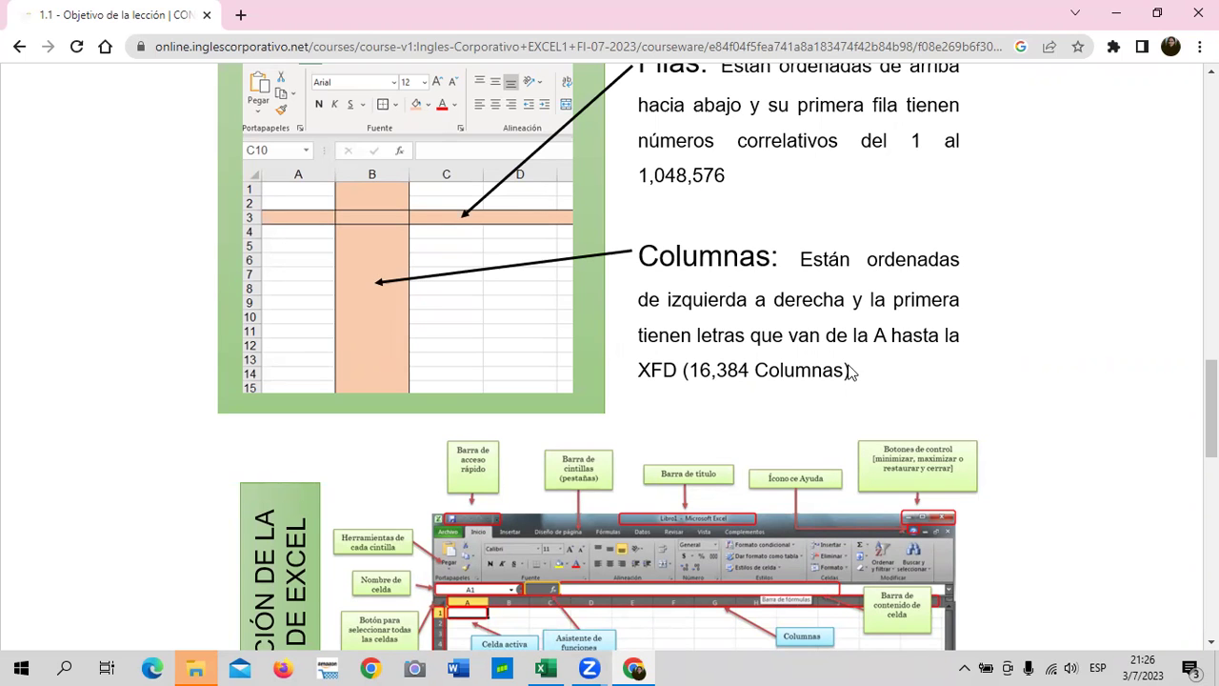
pyautogui.scroll(-3, 851, 372)
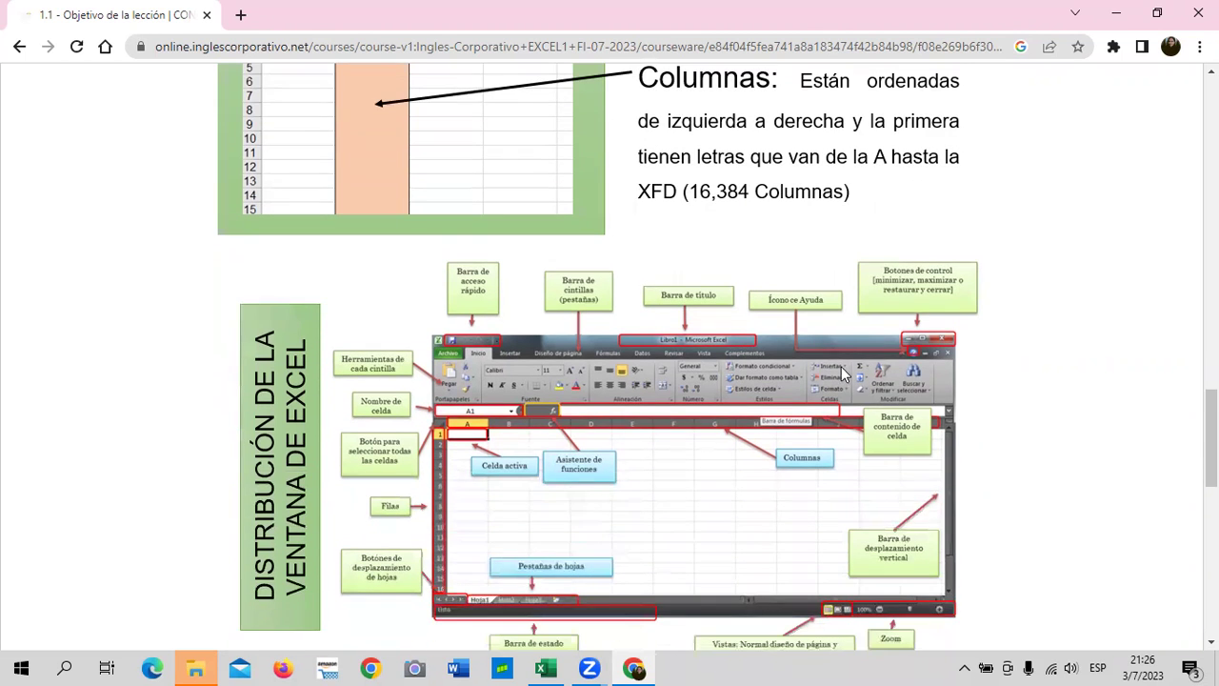
pyautogui.scroll(-1, 838, 371)
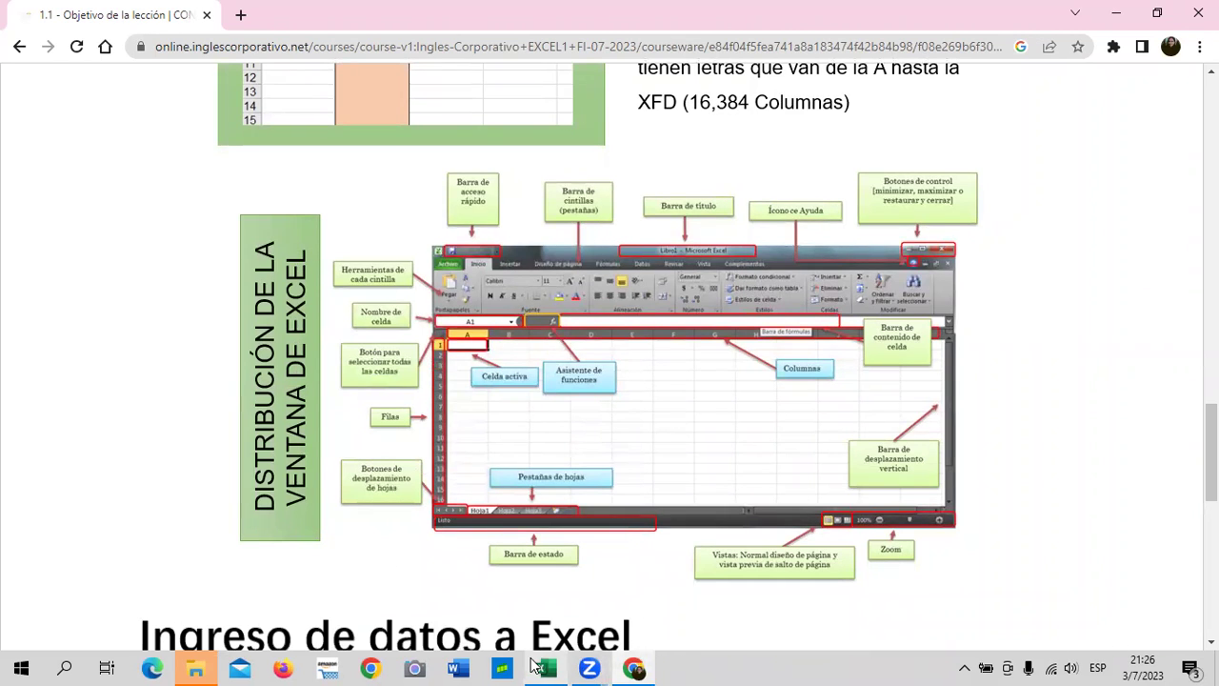
# Bring the Excel workbook forward and look over the Quick Access Toolbar customization list
pyautogui.moveTo(545, 668)
pyautogui.click(536, 605)
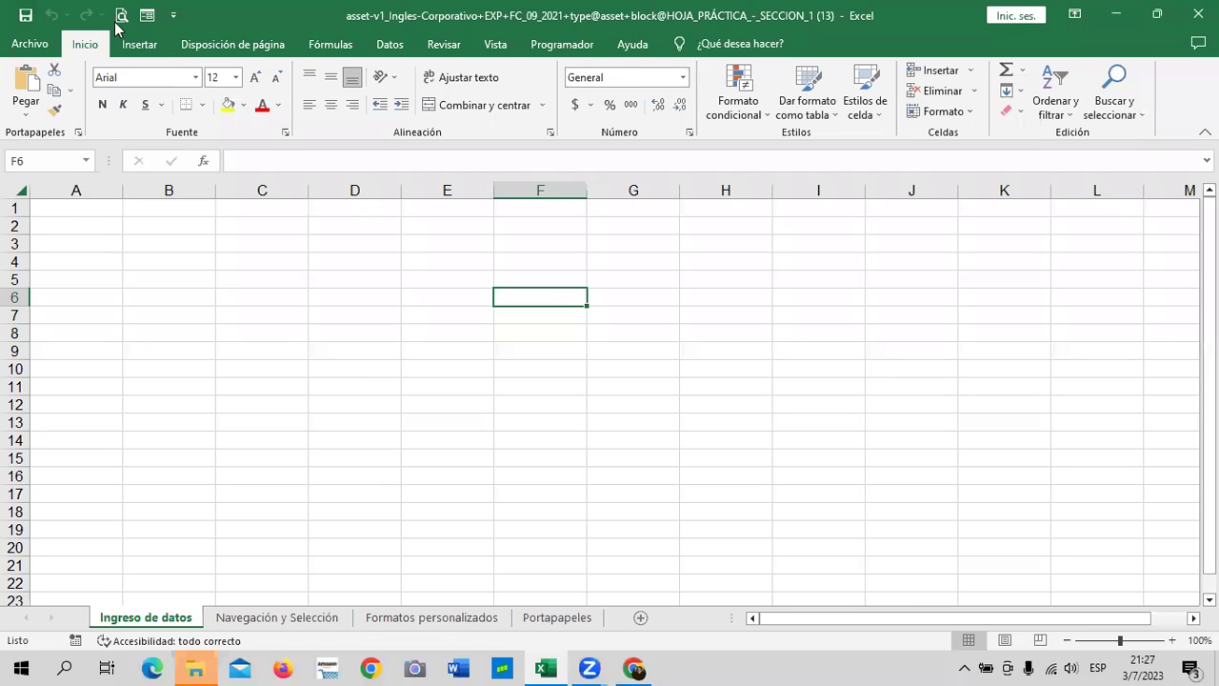
pyautogui.click(173, 17)
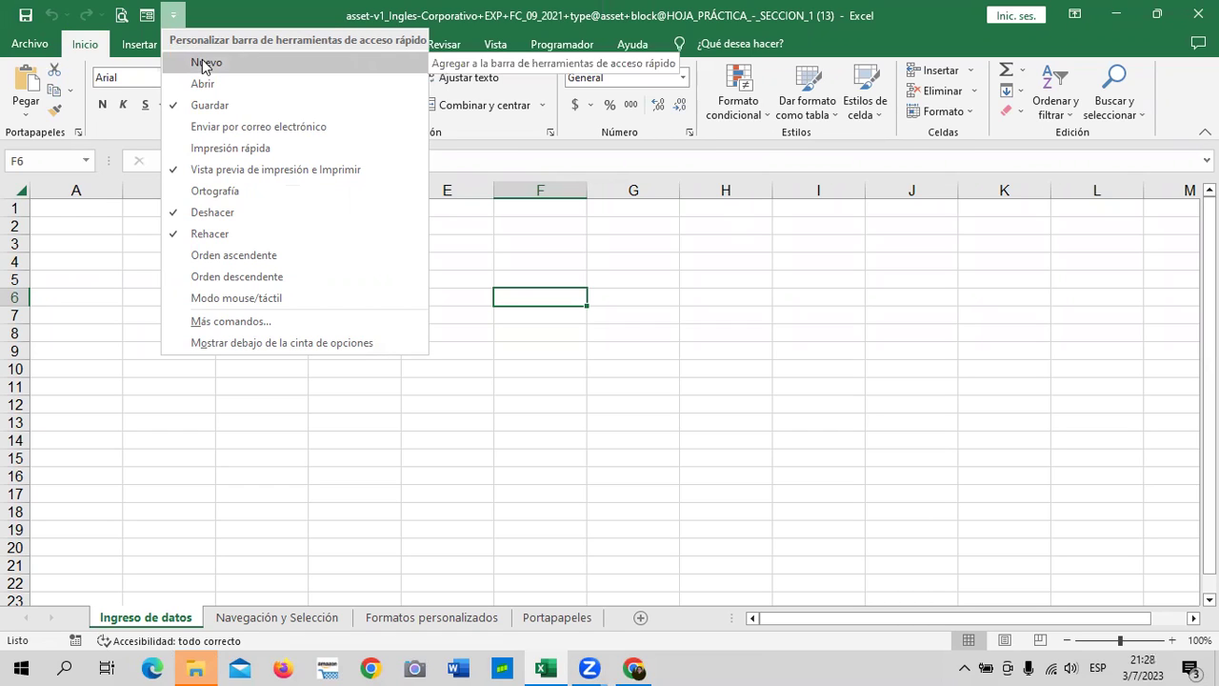
pyautogui.click(119, 296)
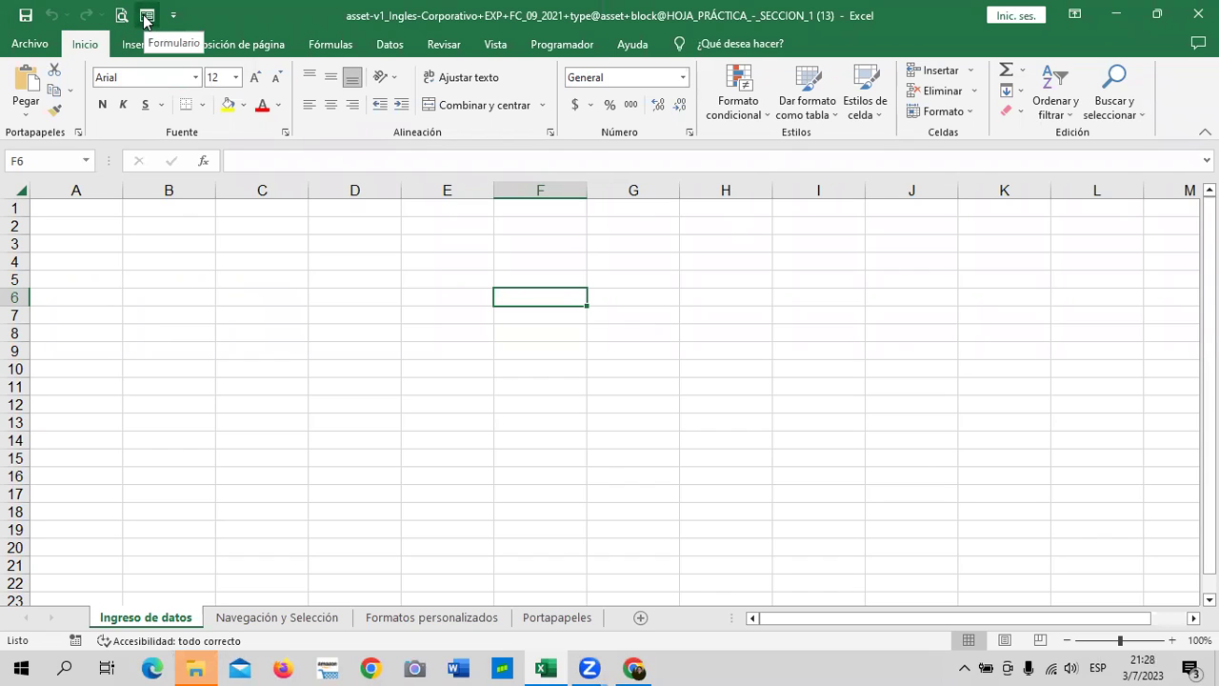
# Remove Formulario from the Quick Access Toolbar and review the customization list again
pyautogui.rightClick(148, 20)
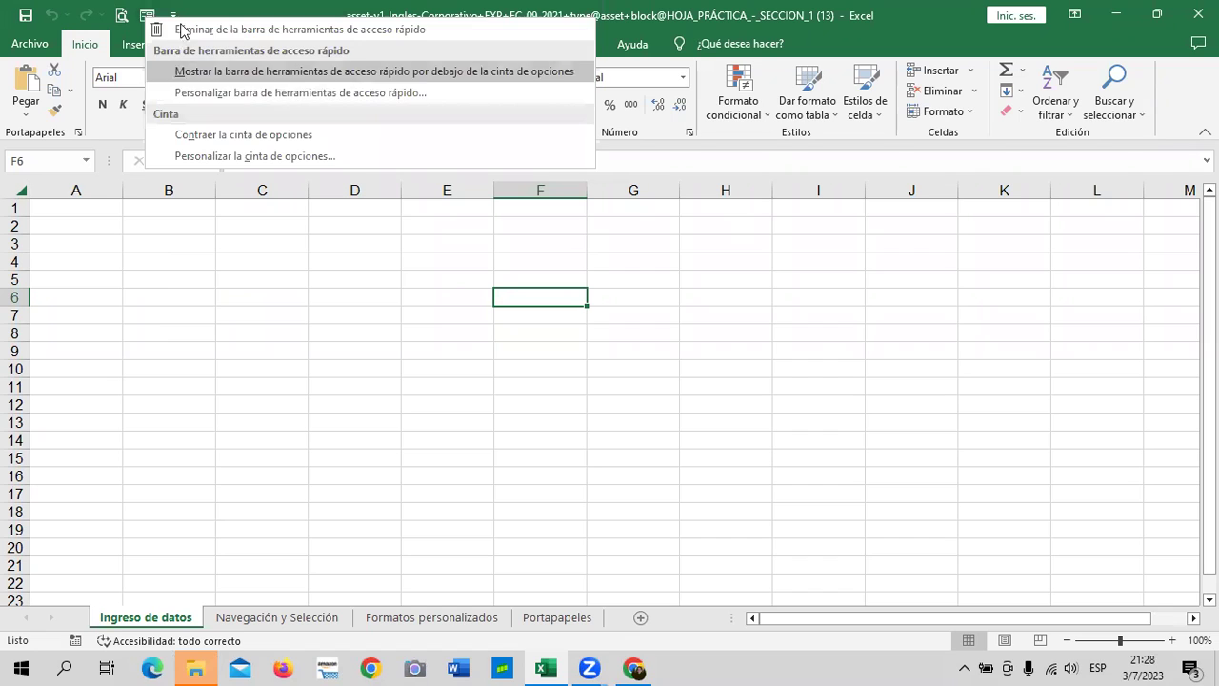
pyautogui.click(185, 29)
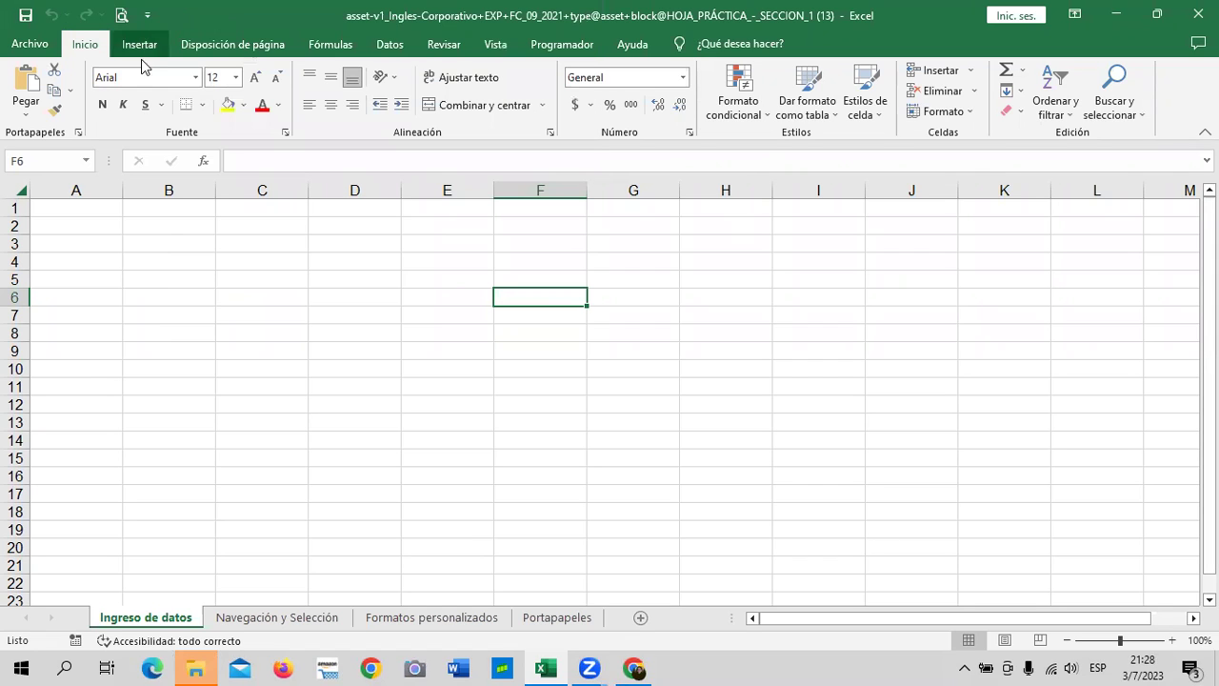
pyautogui.click(180, 348)
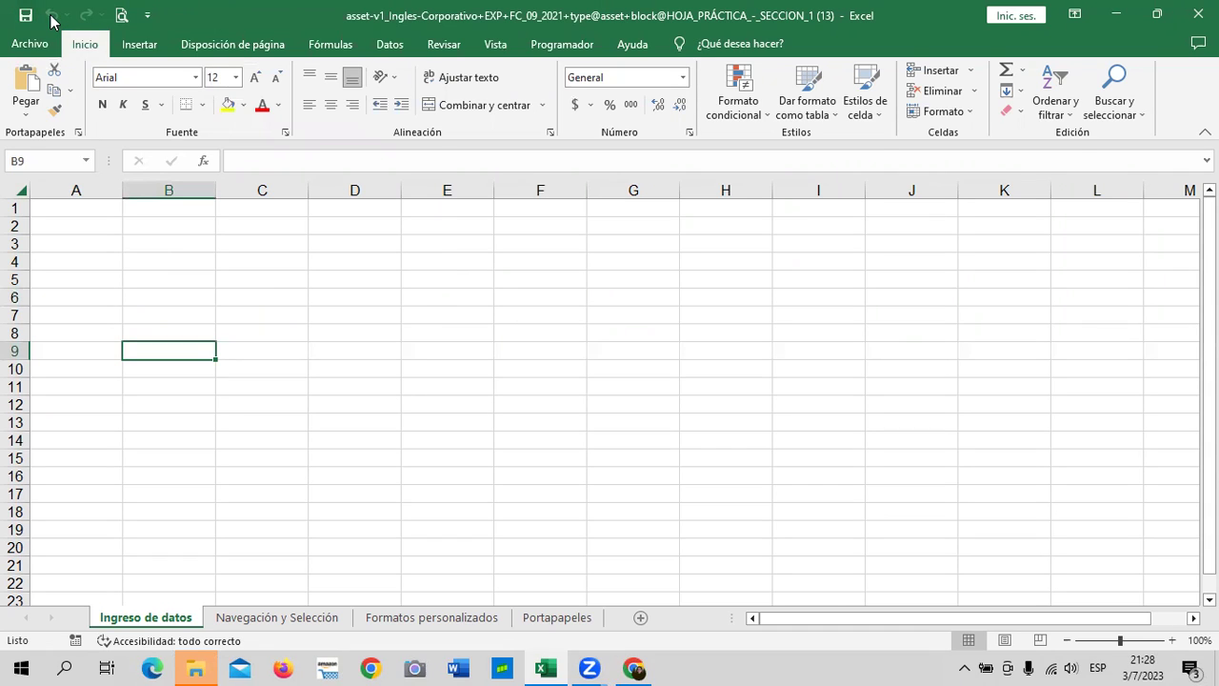
pyautogui.click(145, 15)
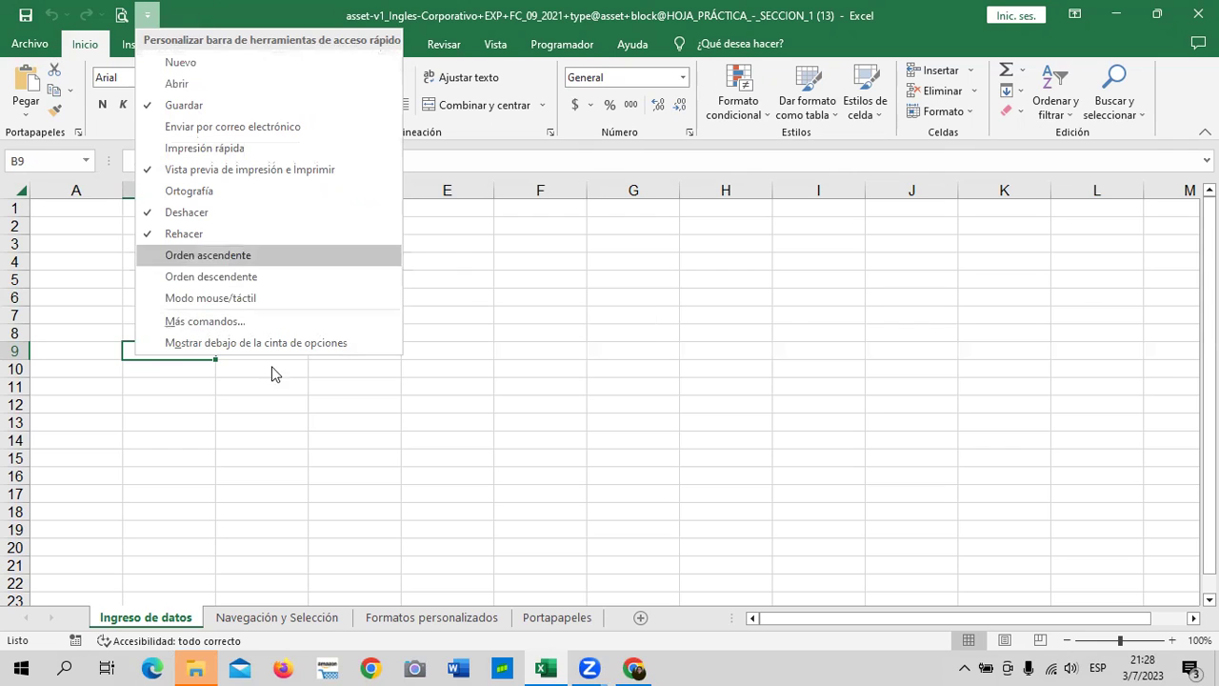
pyautogui.click(461, 315)
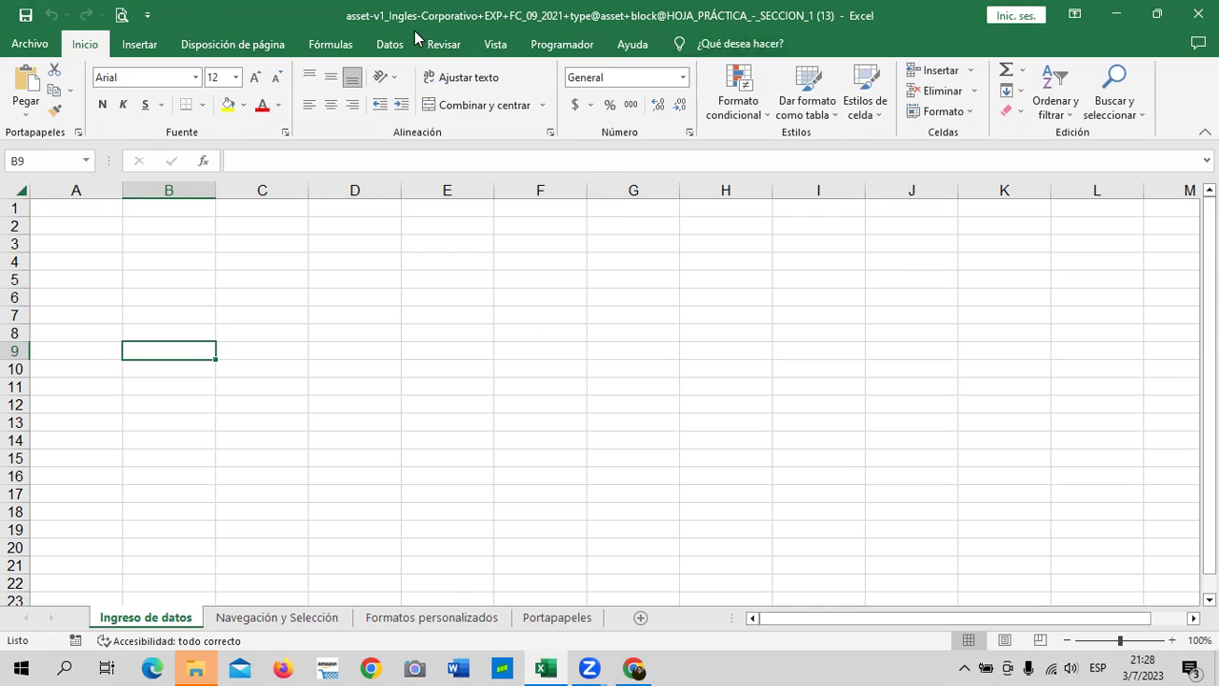
pyautogui.click(29, 45)
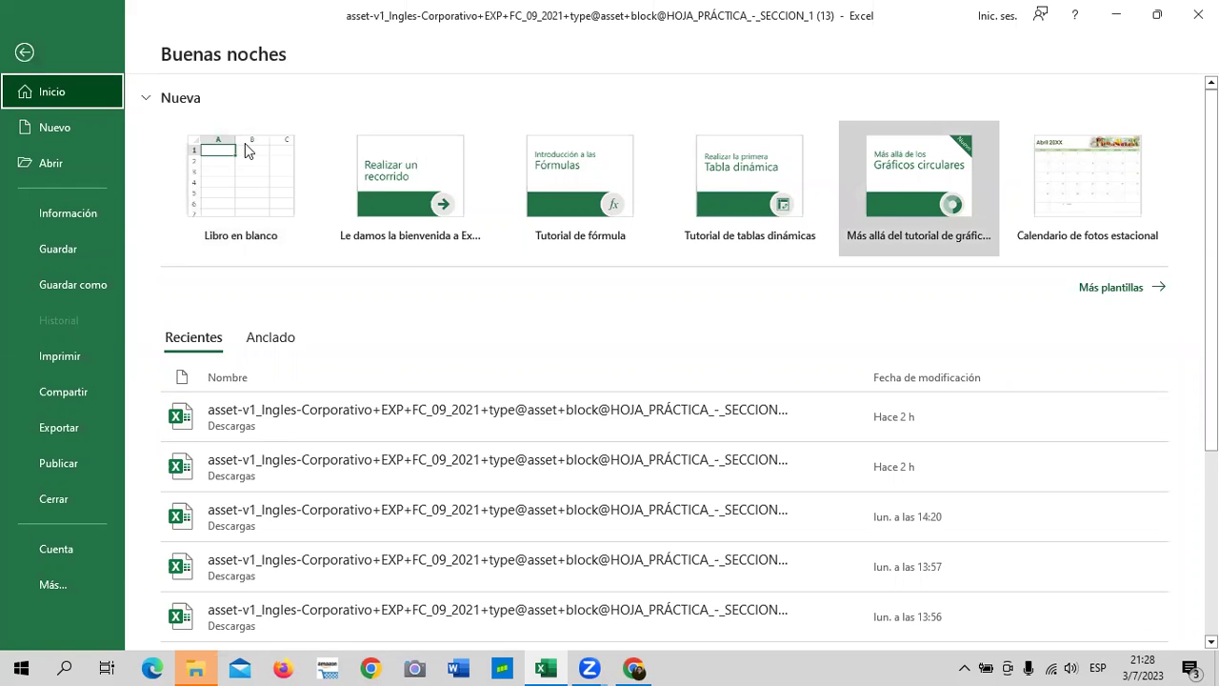
pyautogui.scroll(-3, 343, 338)
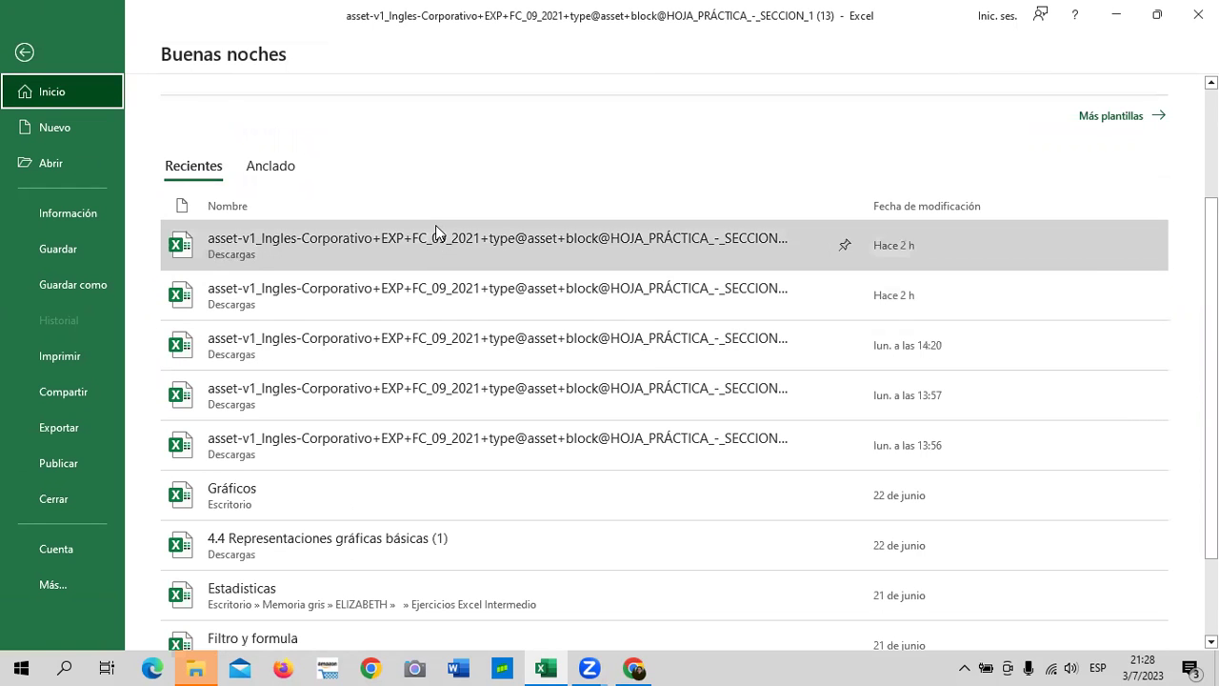
pyautogui.scroll(-2, 311, 491)
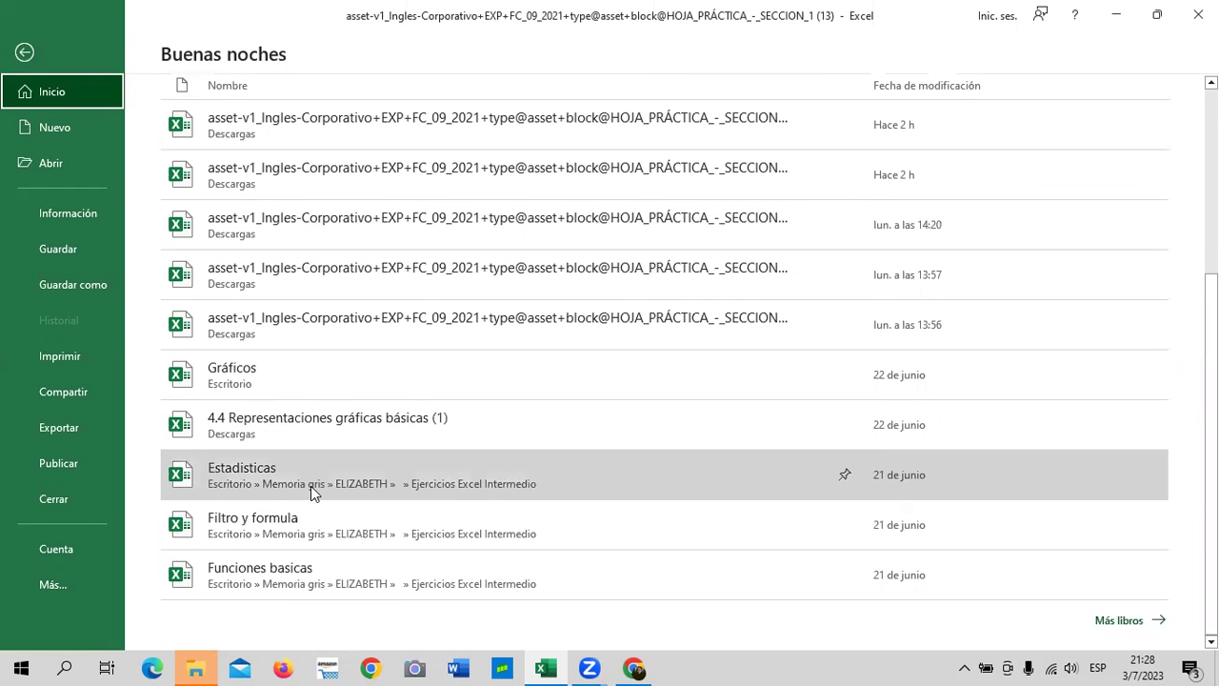
pyautogui.scroll(5, 311, 486)
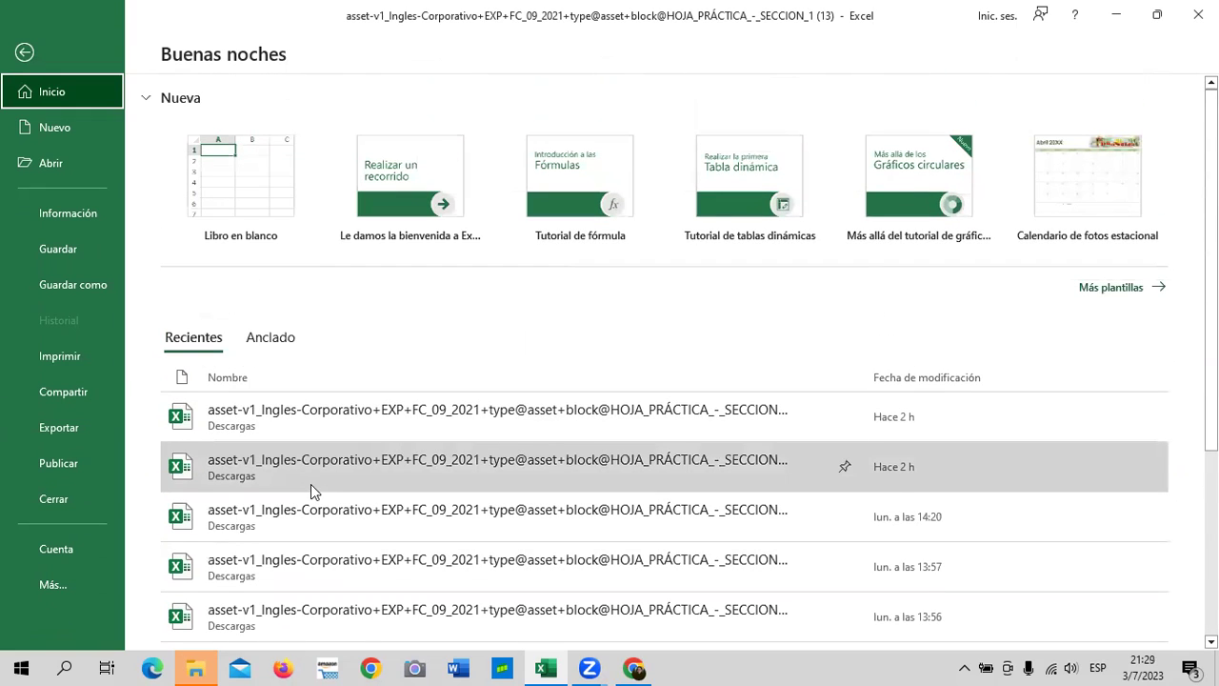
pyautogui.click(43, 55)
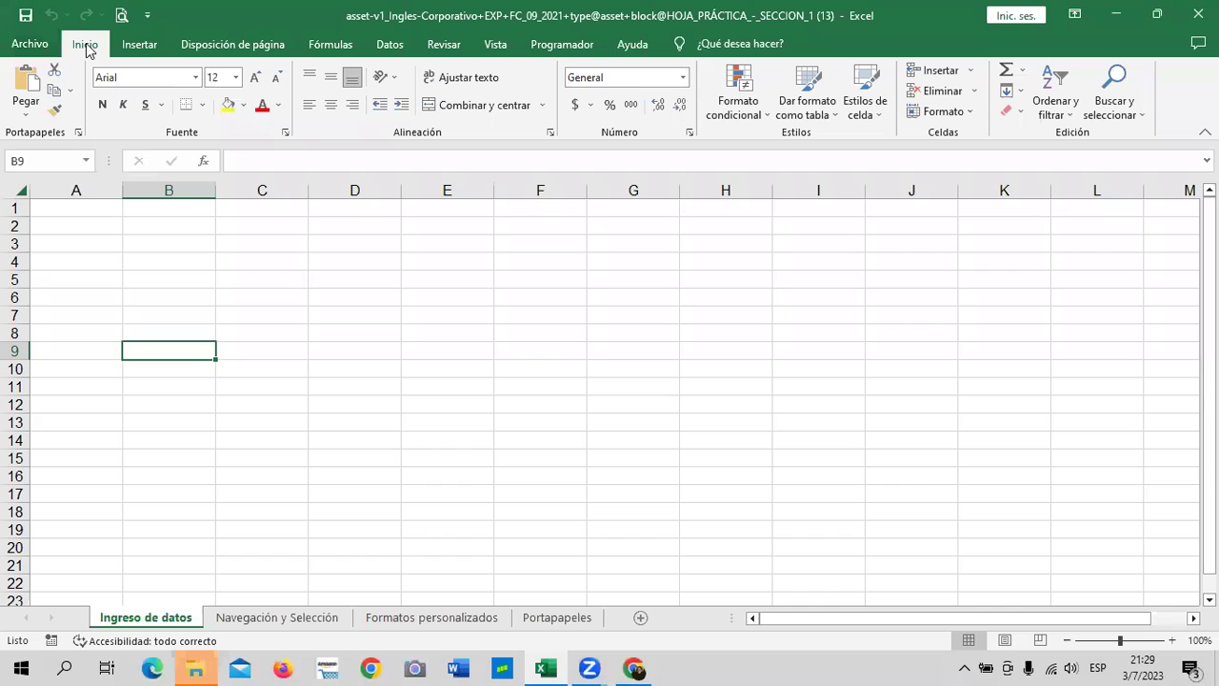
pyautogui.press('Right')
pyautogui.press('Right')
pyautogui.press('Down')
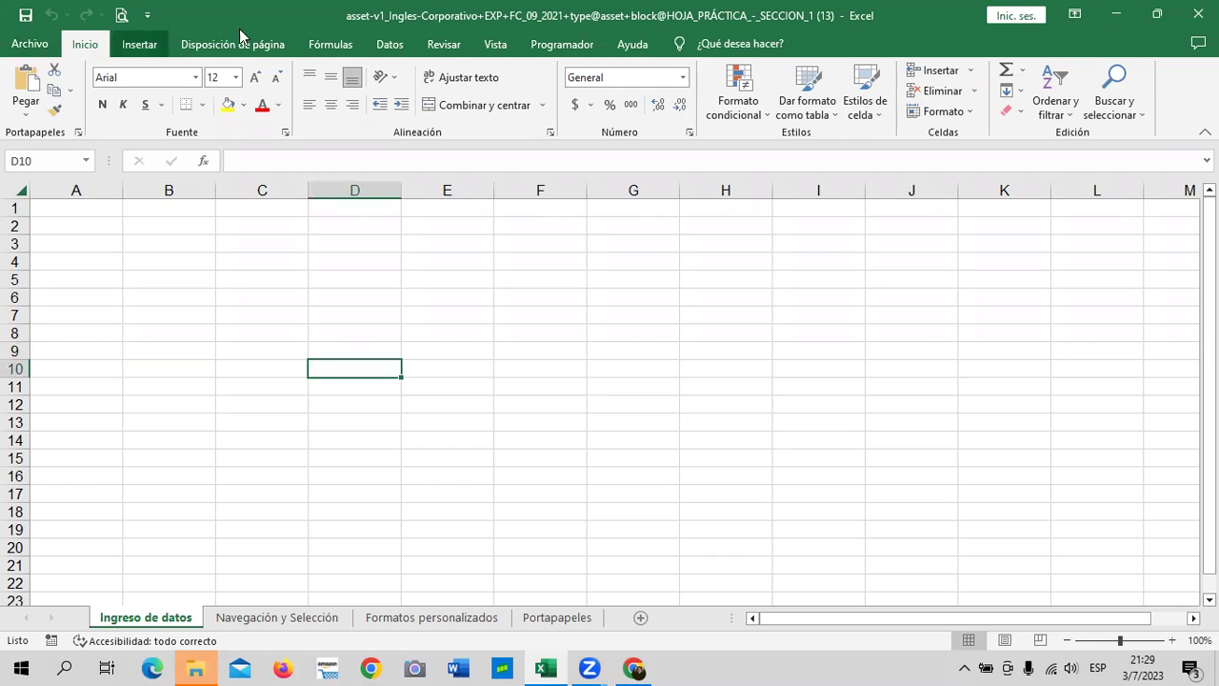
pyautogui.click(153, 51)
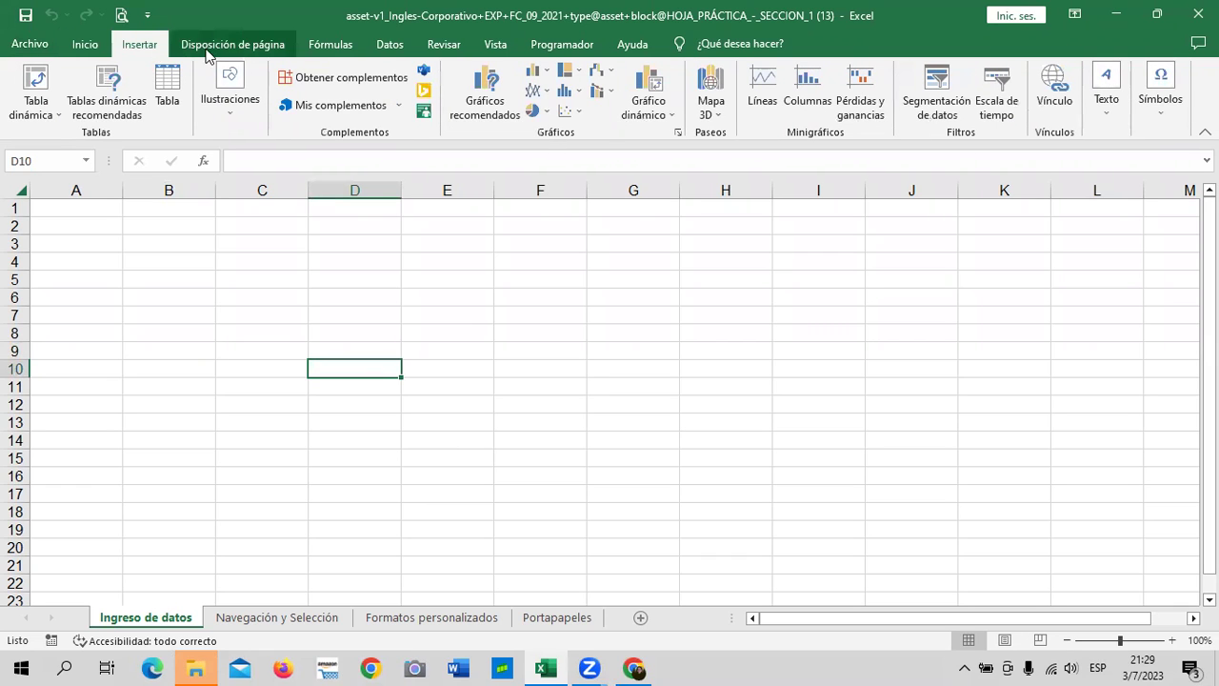
pyautogui.click(218, 49)
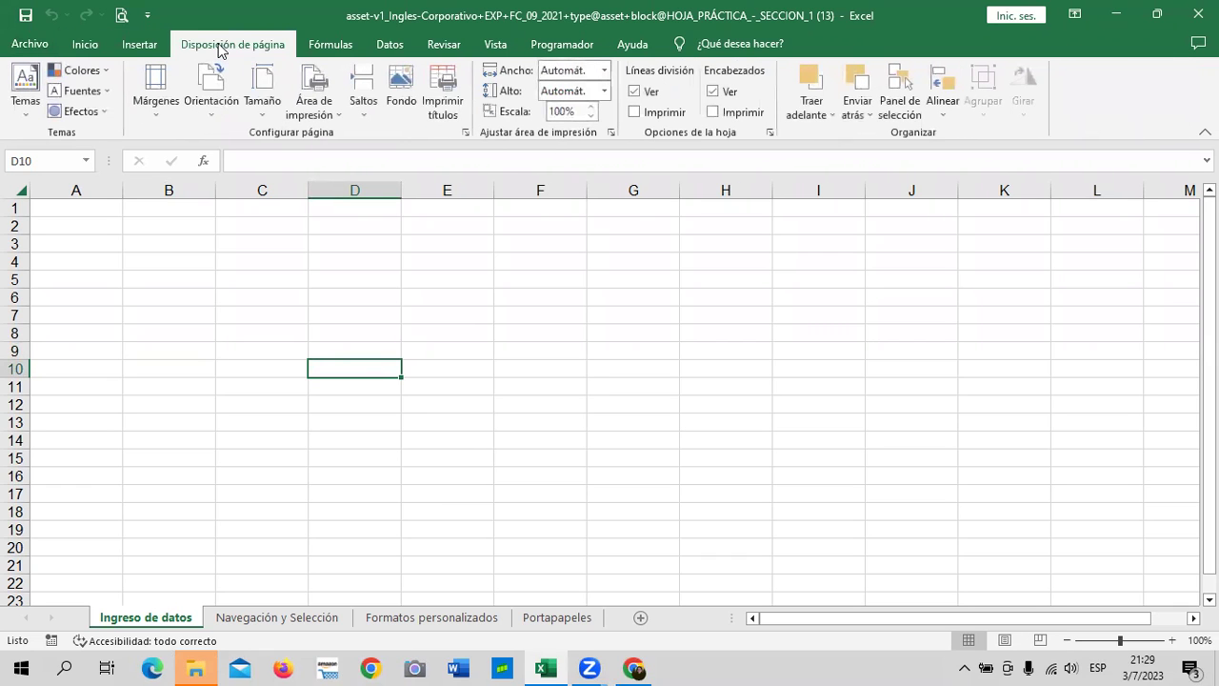
pyautogui.click(322, 47)
pyautogui.click(387, 47)
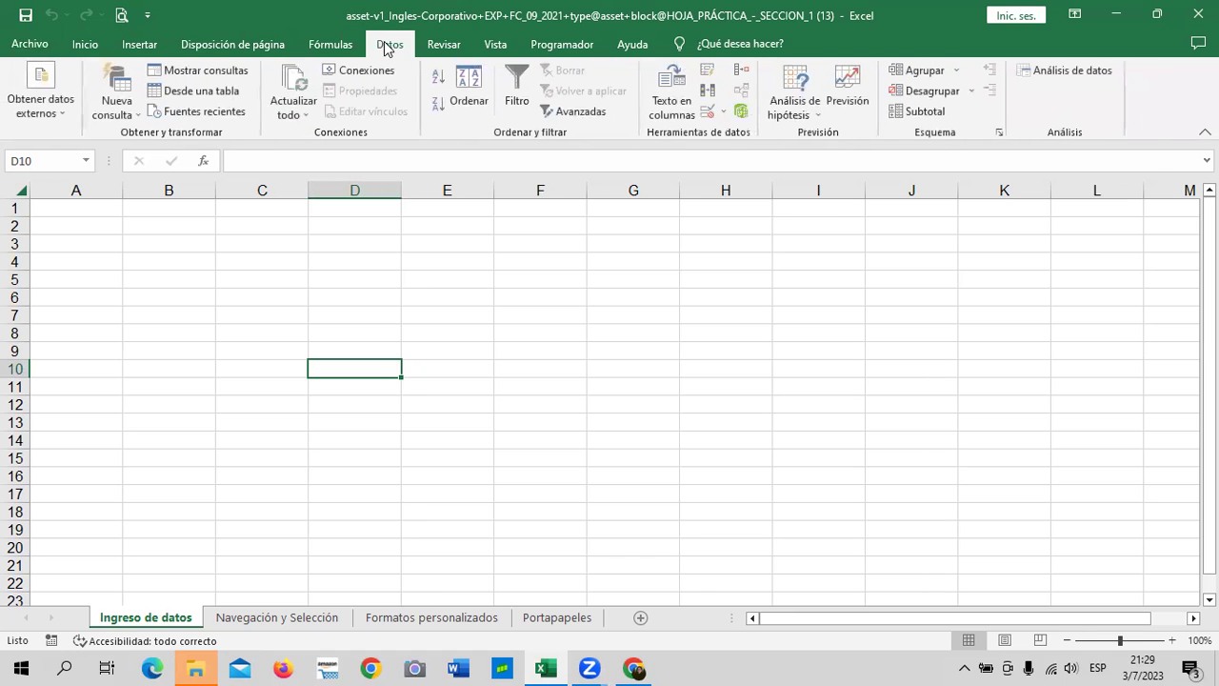
pyautogui.click(443, 48)
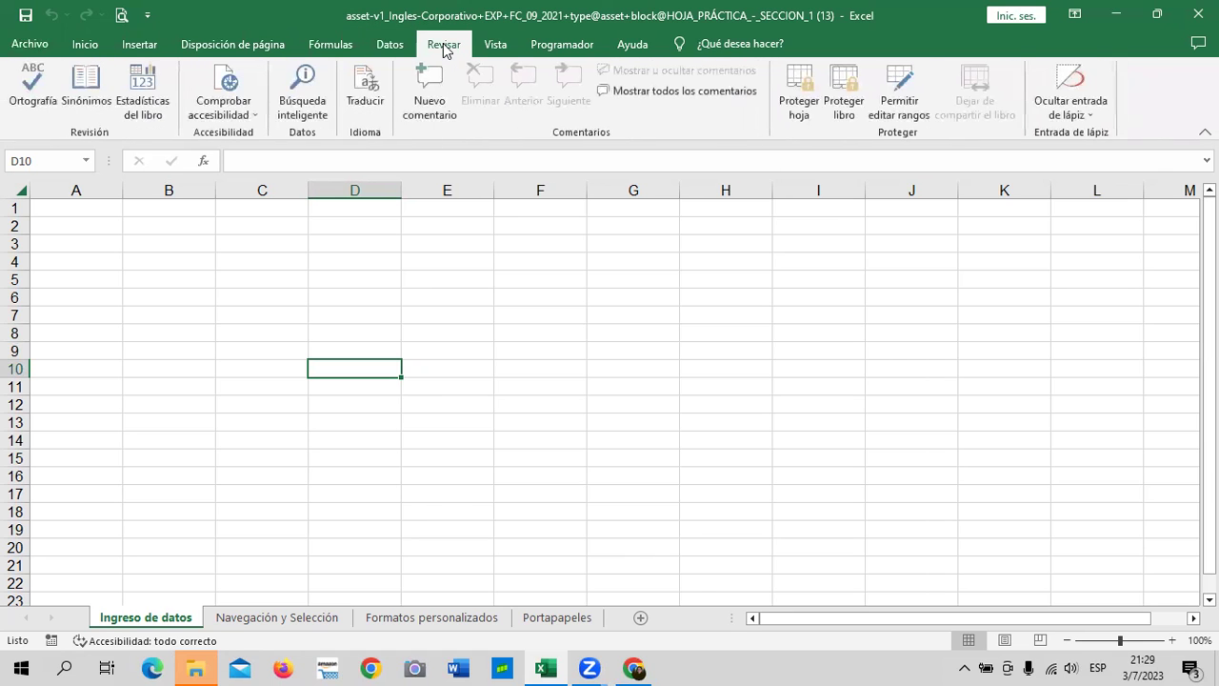
pyautogui.click(495, 48)
pyautogui.click(560, 46)
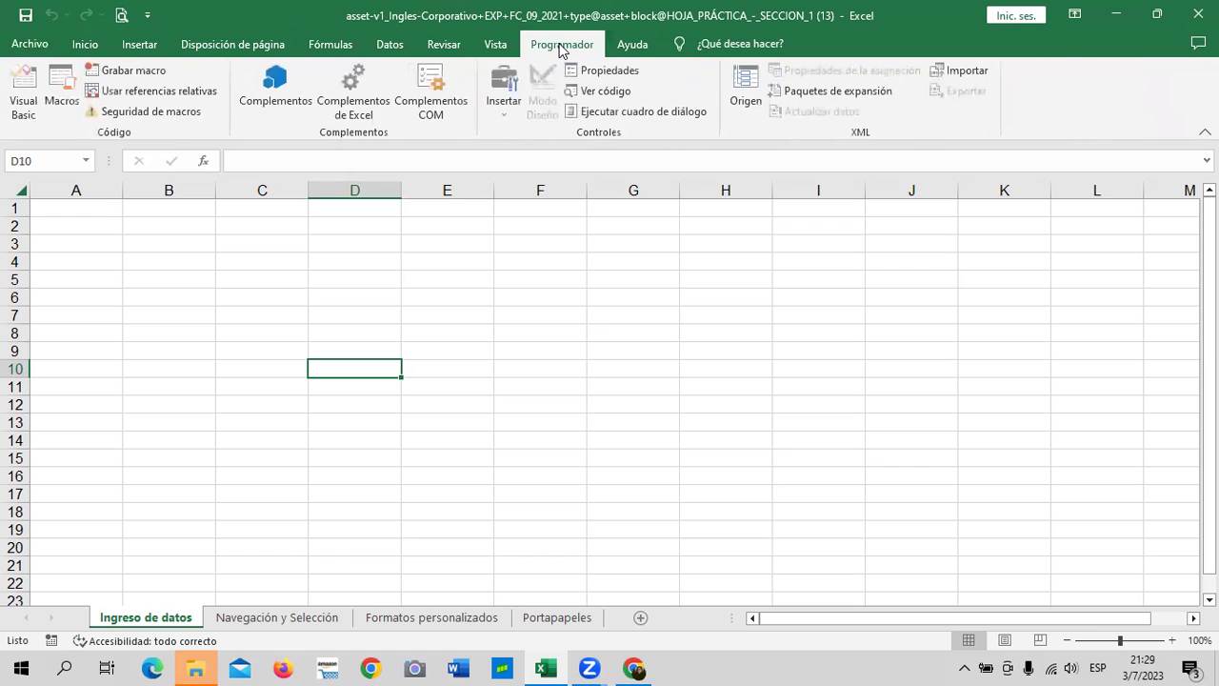
pyautogui.click(631, 45)
pyautogui.click(754, 44)
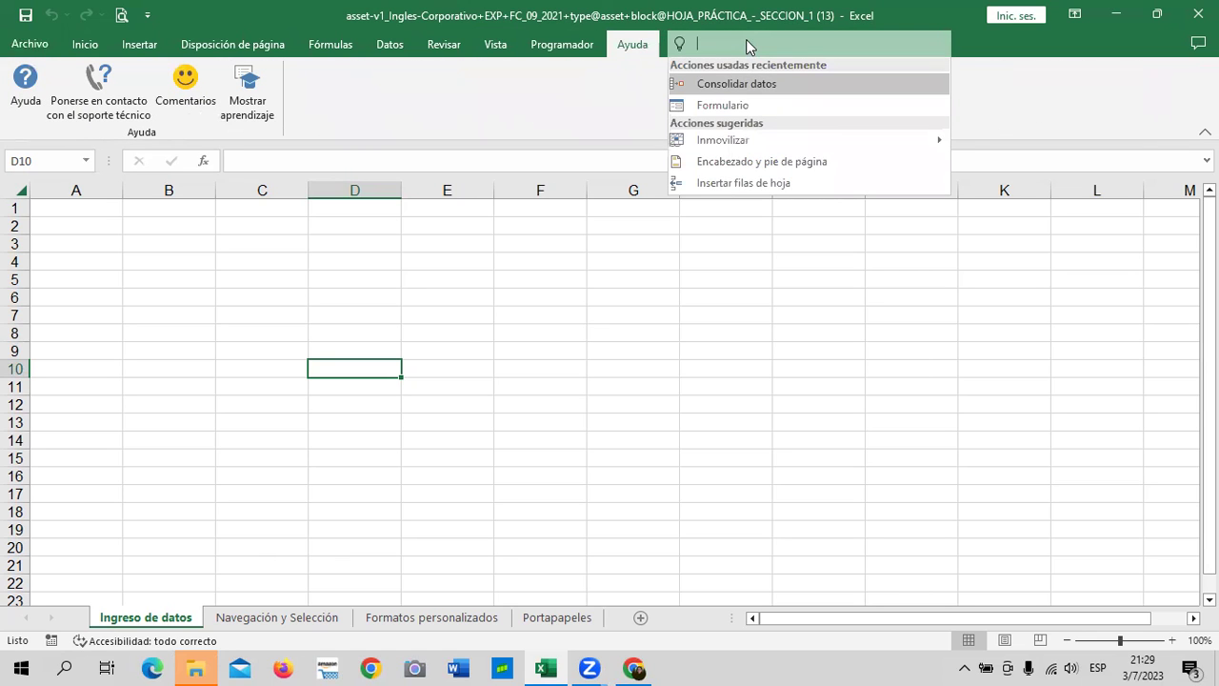
pyautogui.press('Escape')
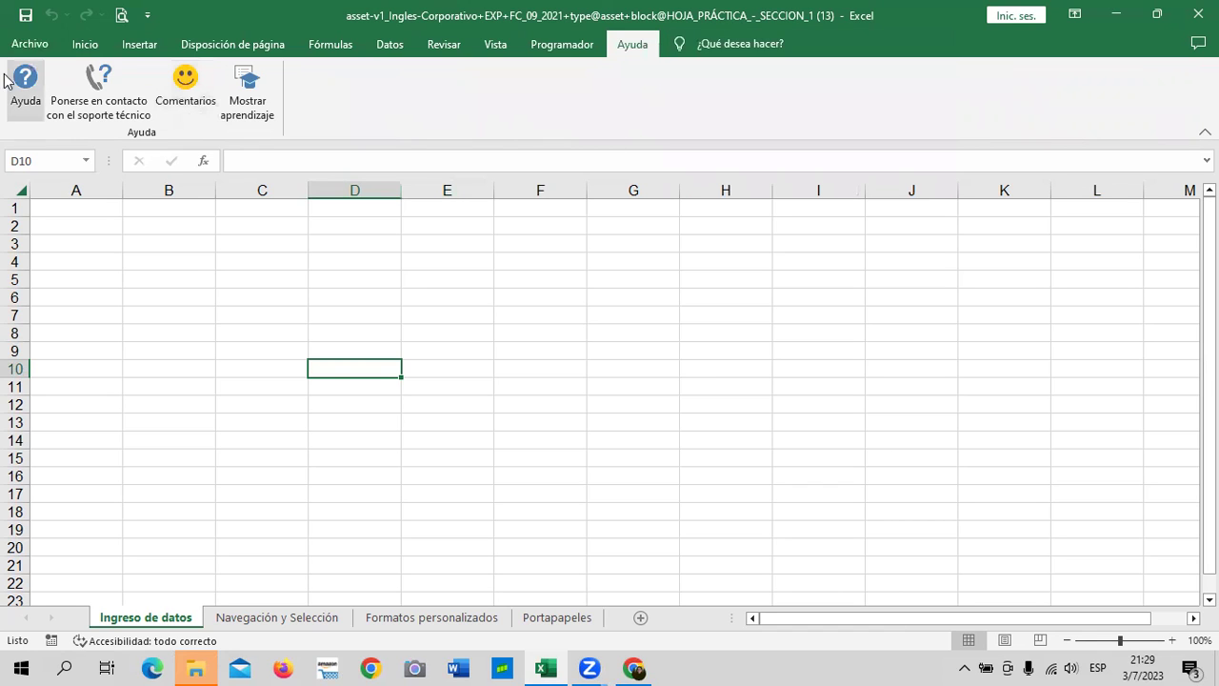
pyautogui.click(86, 45)
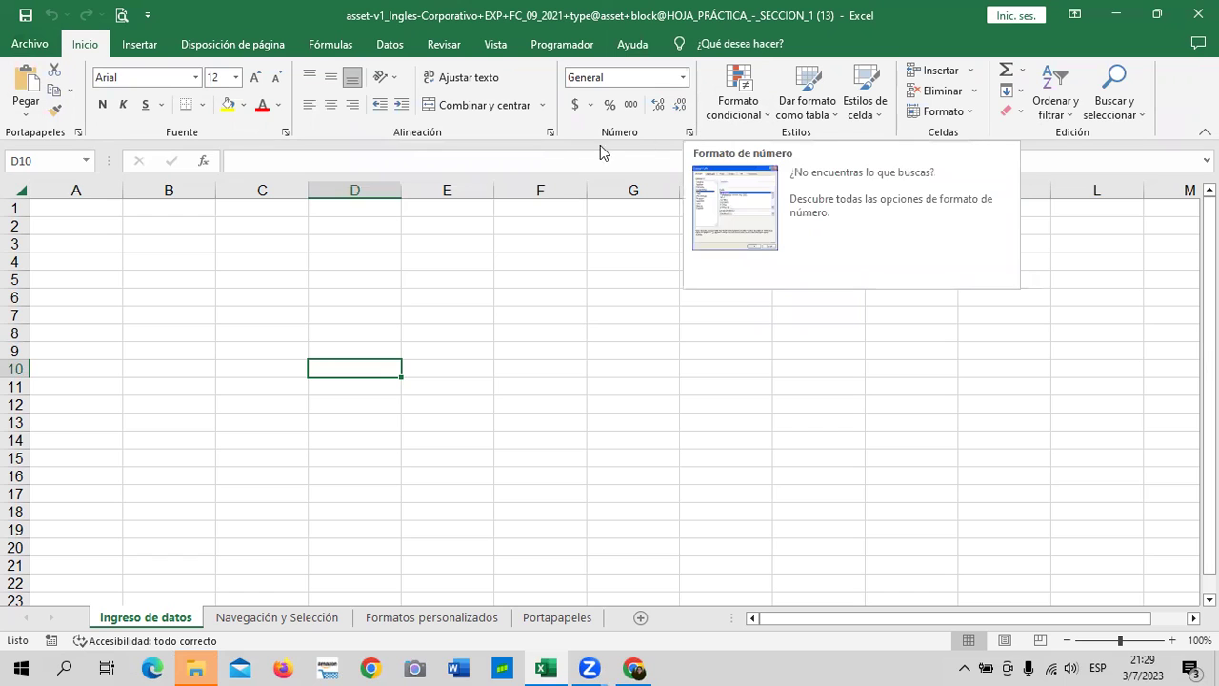
pyautogui.click(549, 133)
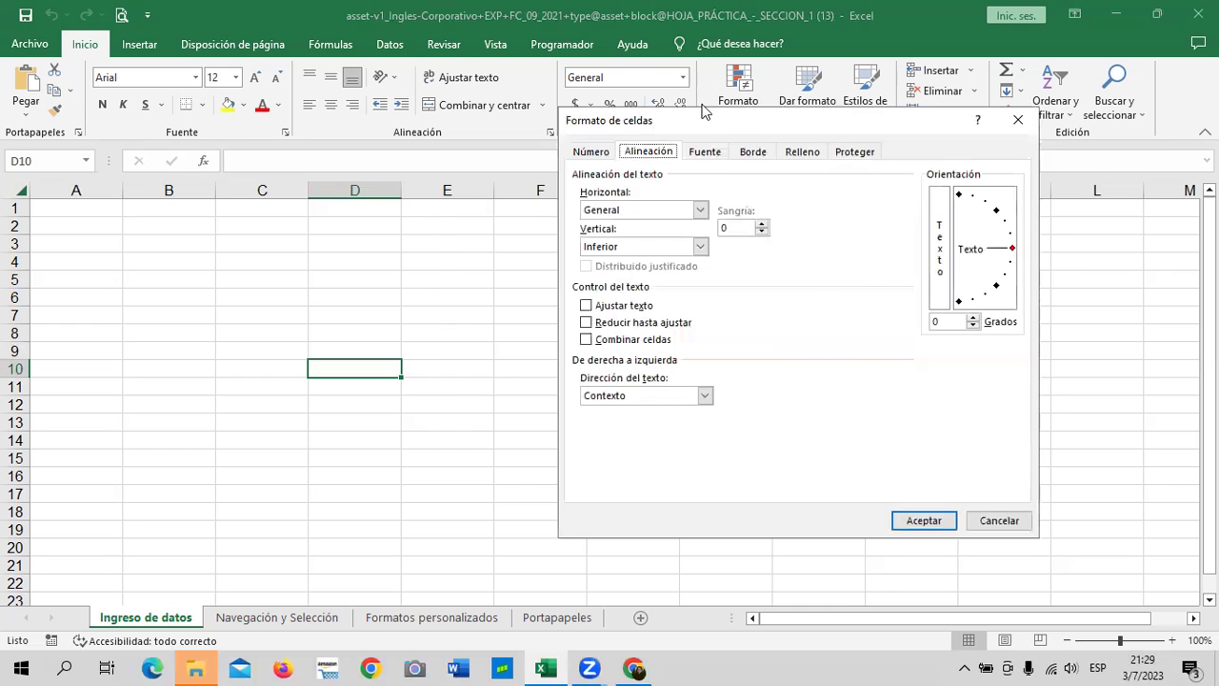
pyautogui.moveTo(702, 112); pyautogui.dragTo(529, 129)
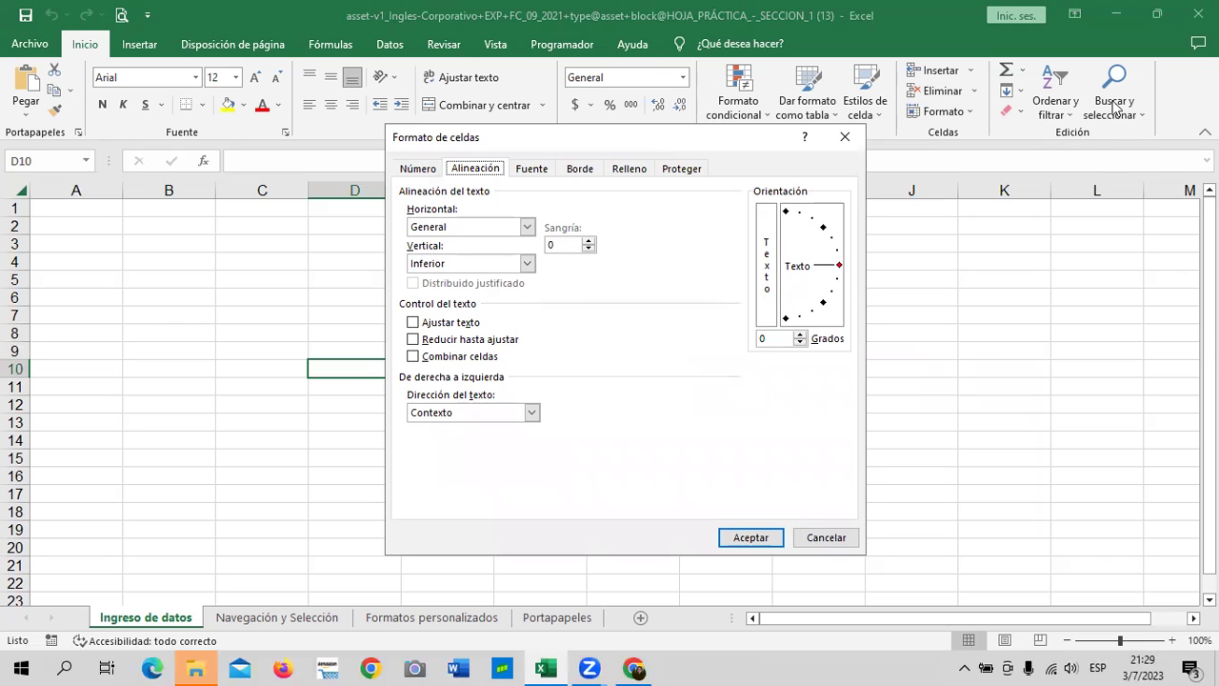
pyautogui.click(842, 136)
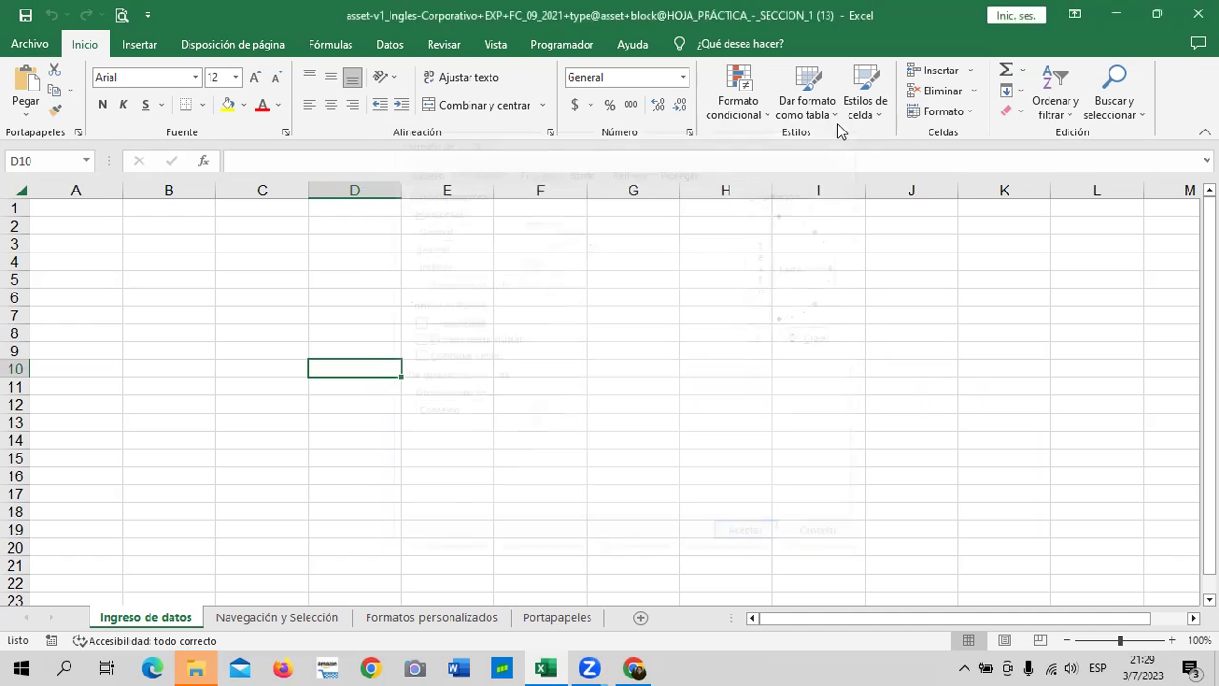
pyautogui.click(549, 134)
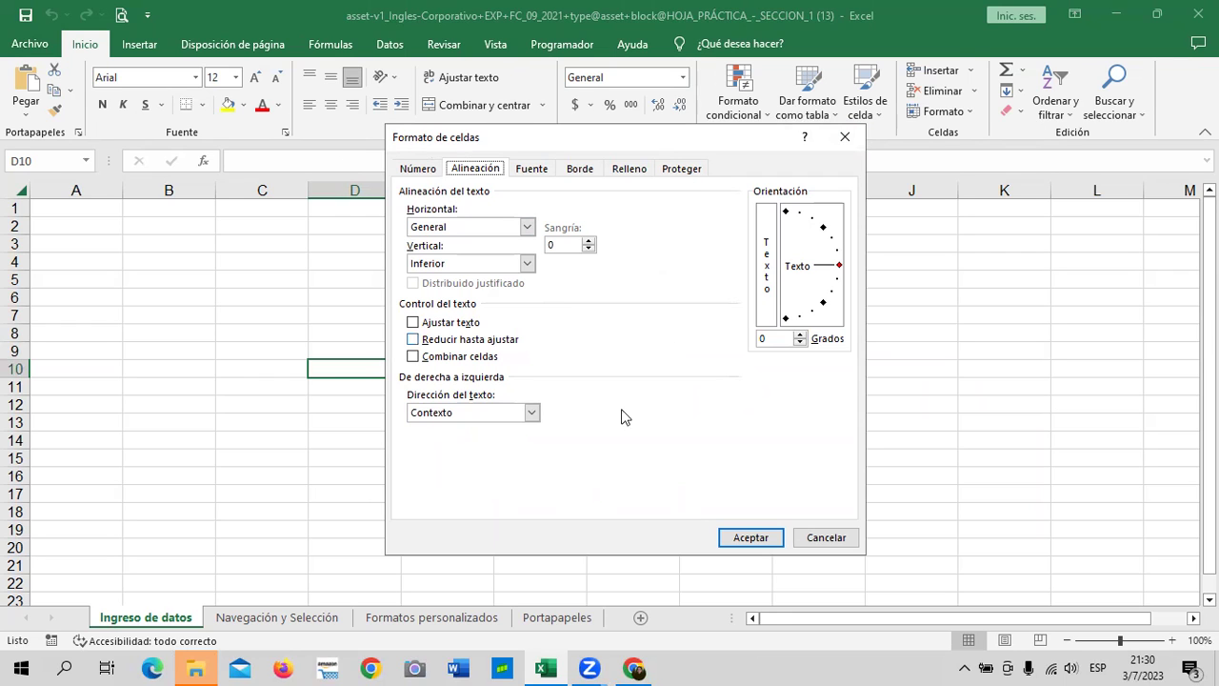
pyautogui.click(845, 140)
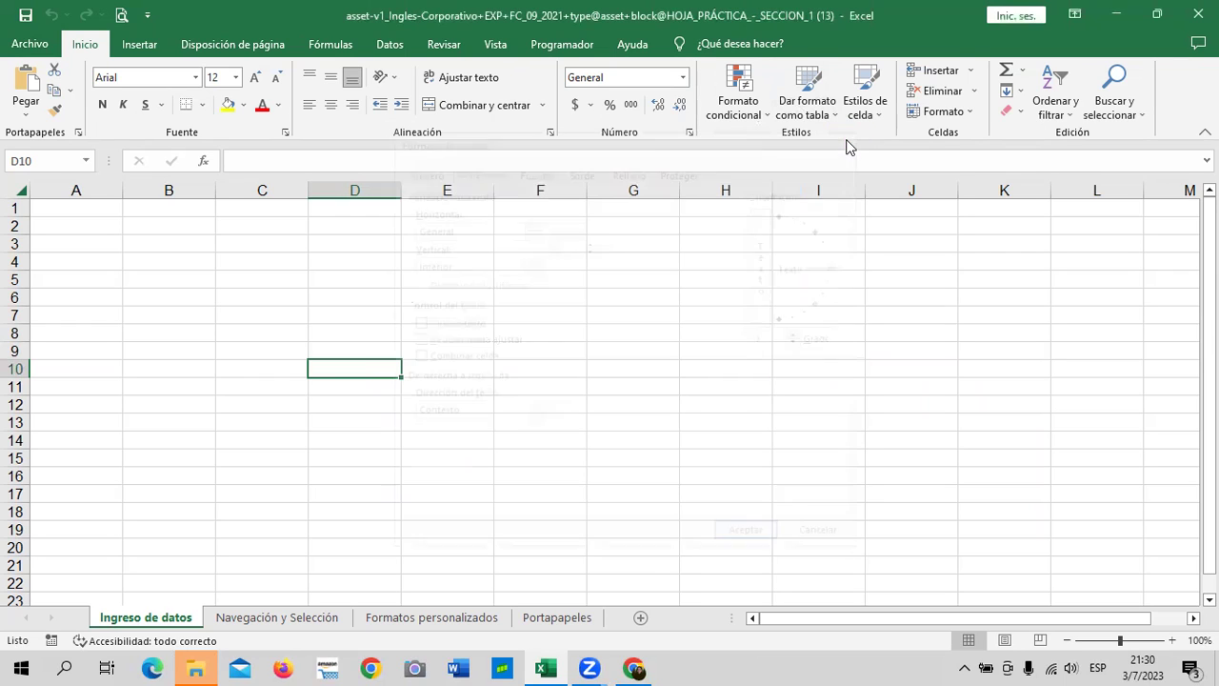
pyautogui.click(286, 133)
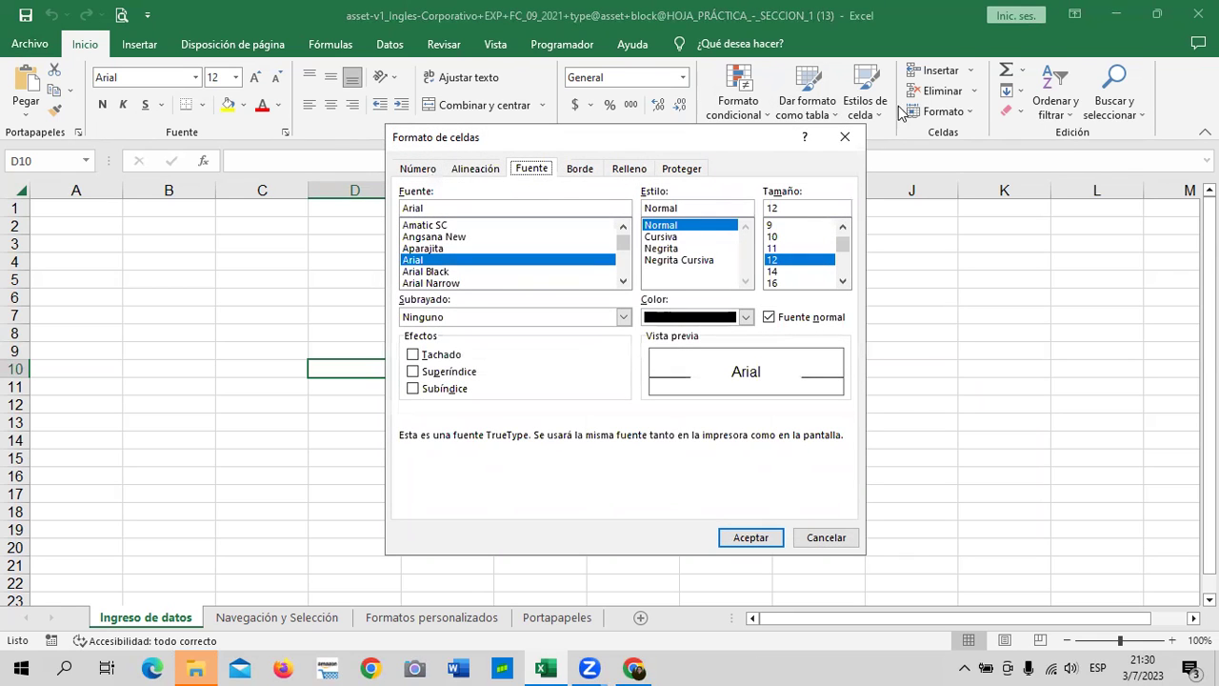
pyautogui.click(841, 139)
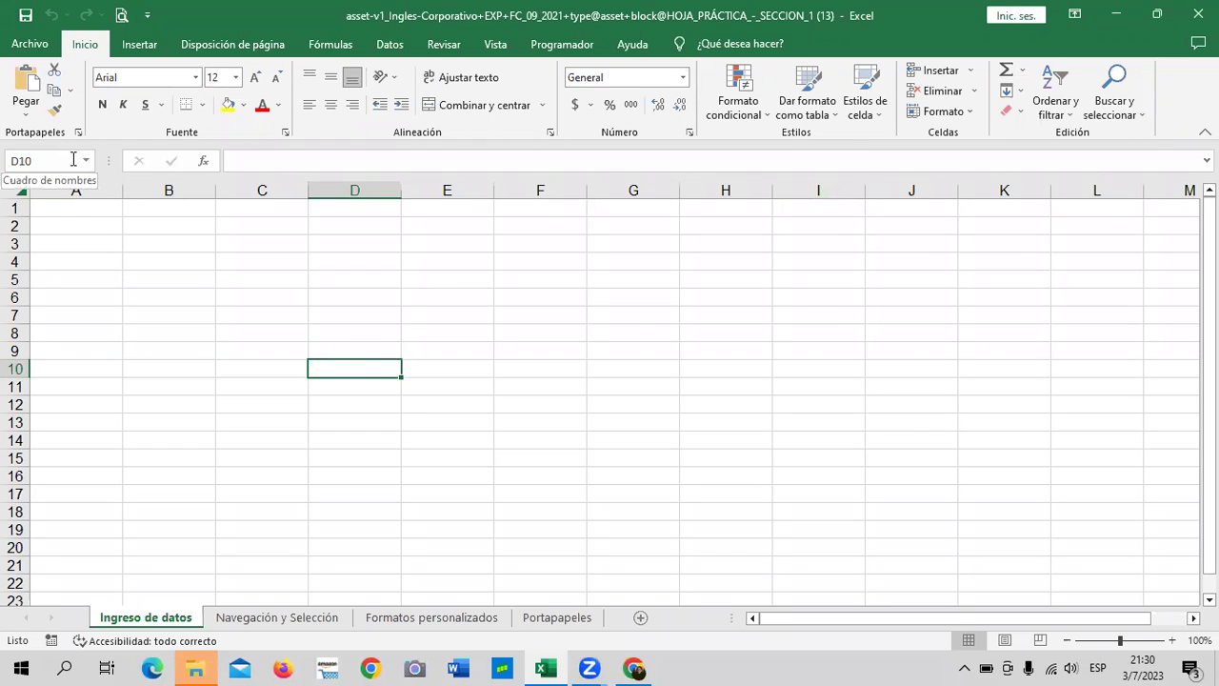
pyautogui.click(615, 367)
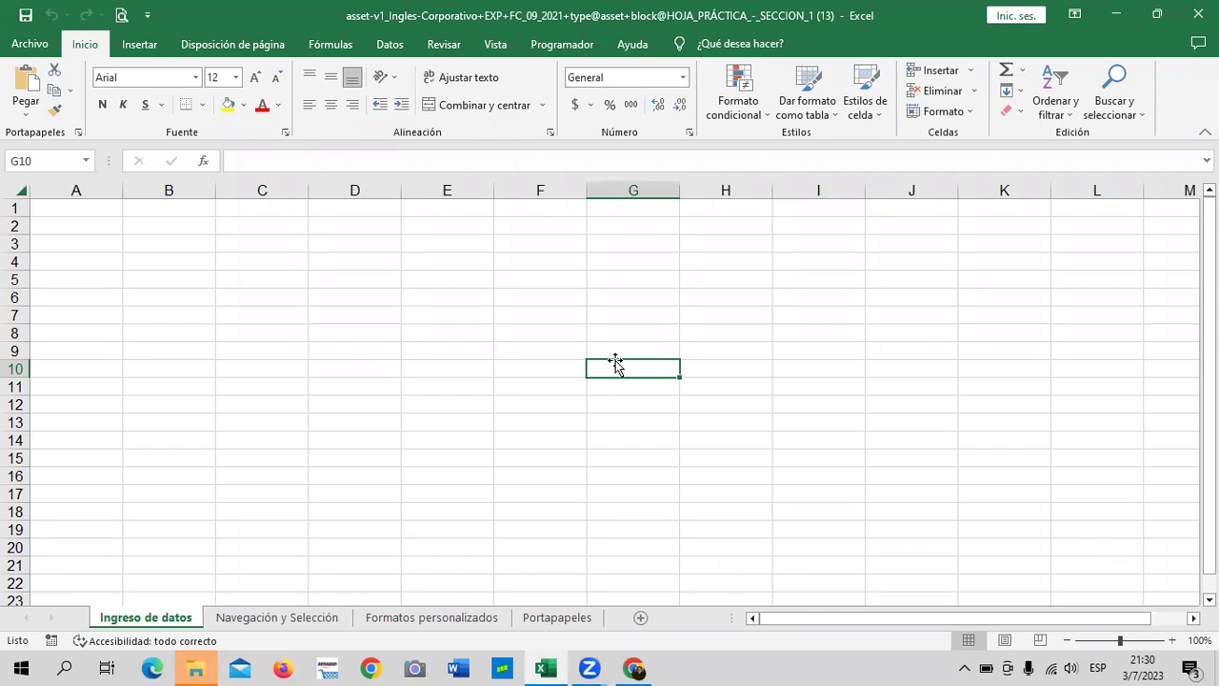
pyautogui.click(196, 306)
pyautogui.click(736, 276)
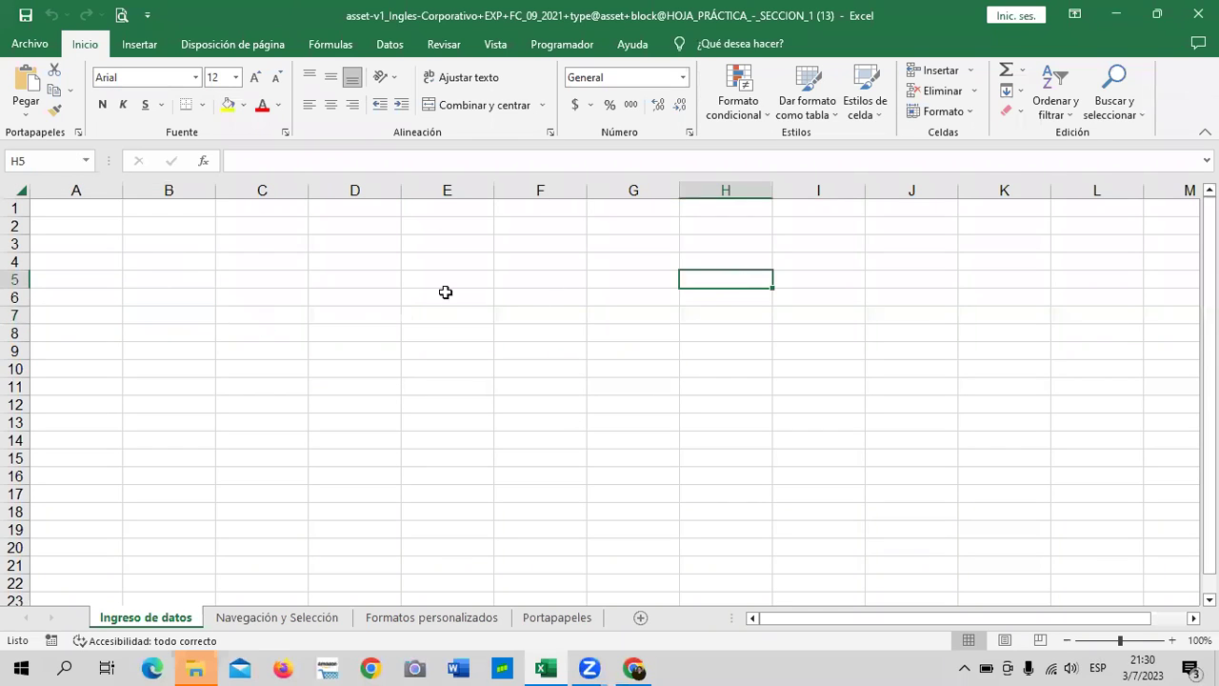
pyautogui.click(185, 383)
pyautogui.click(793, 356)
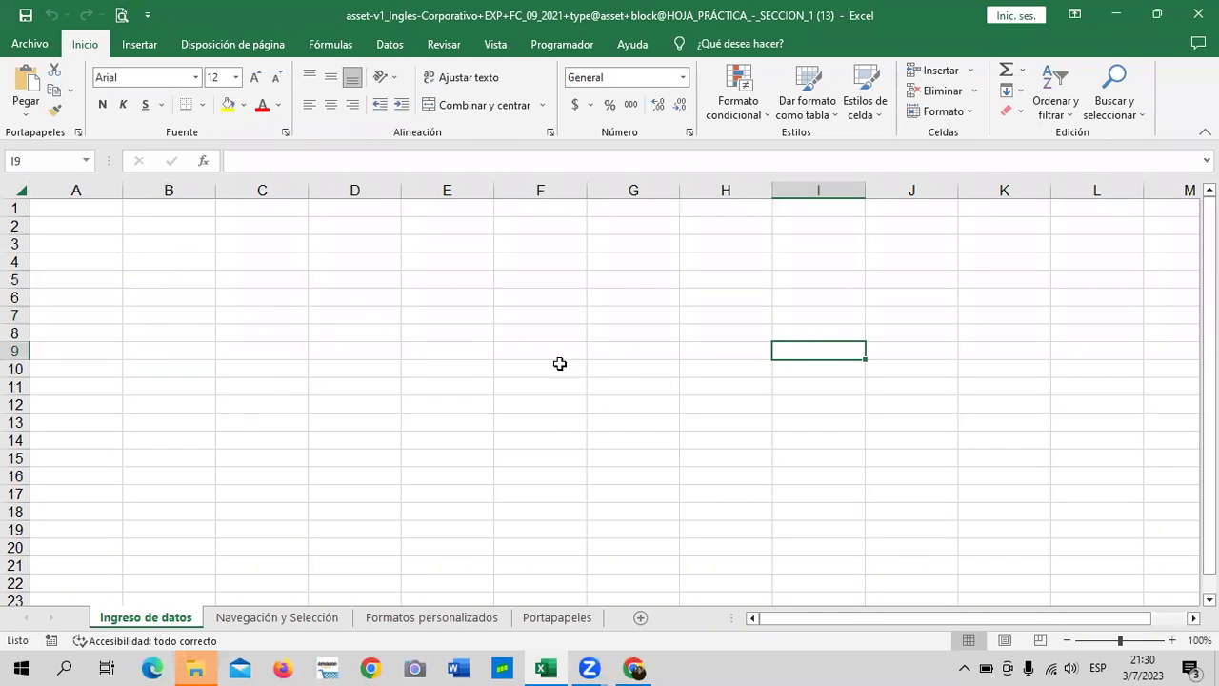
pyautogui.click(461, 310)
pyautogui.click(983, 349)
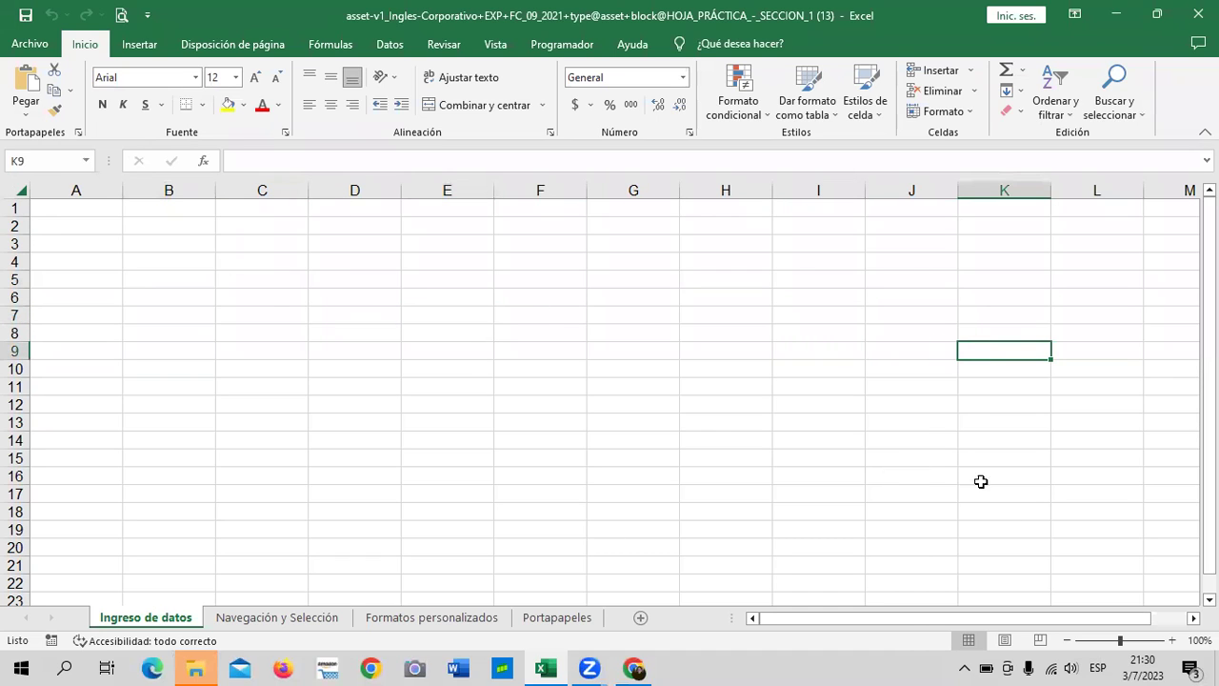
pyautogui.click(1084, 520)
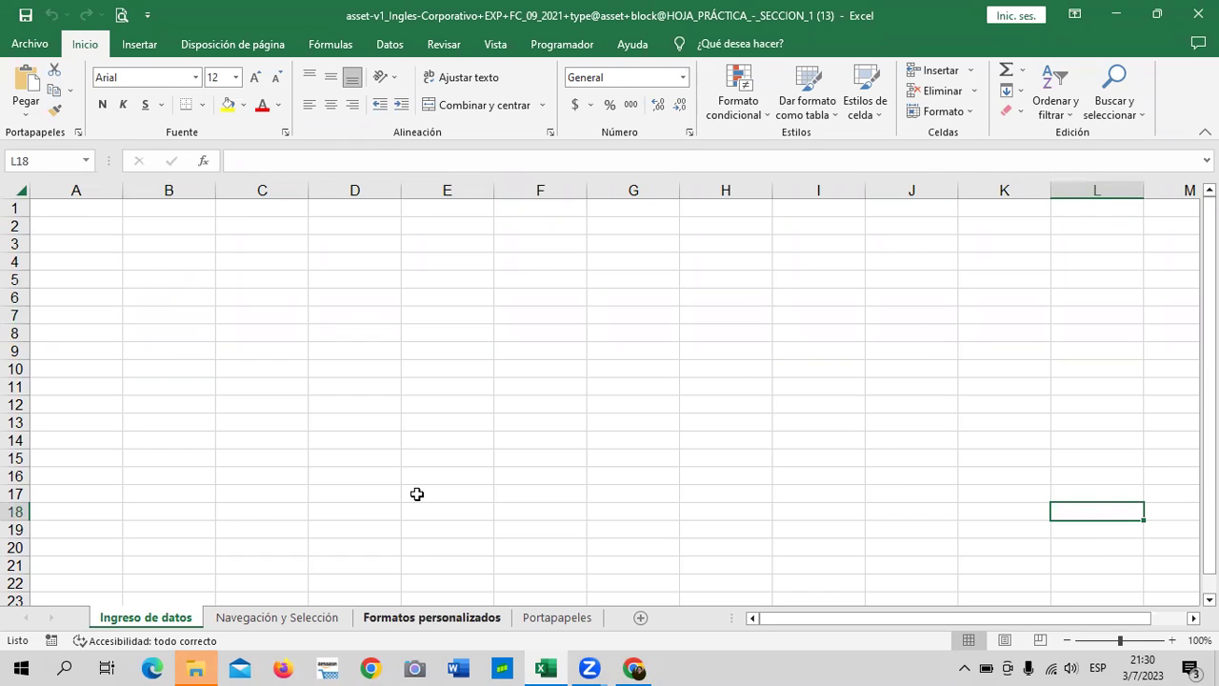
pyautogui.scroll(-2, 418, 493)
pyautogui.scroll(2, 418, 494)
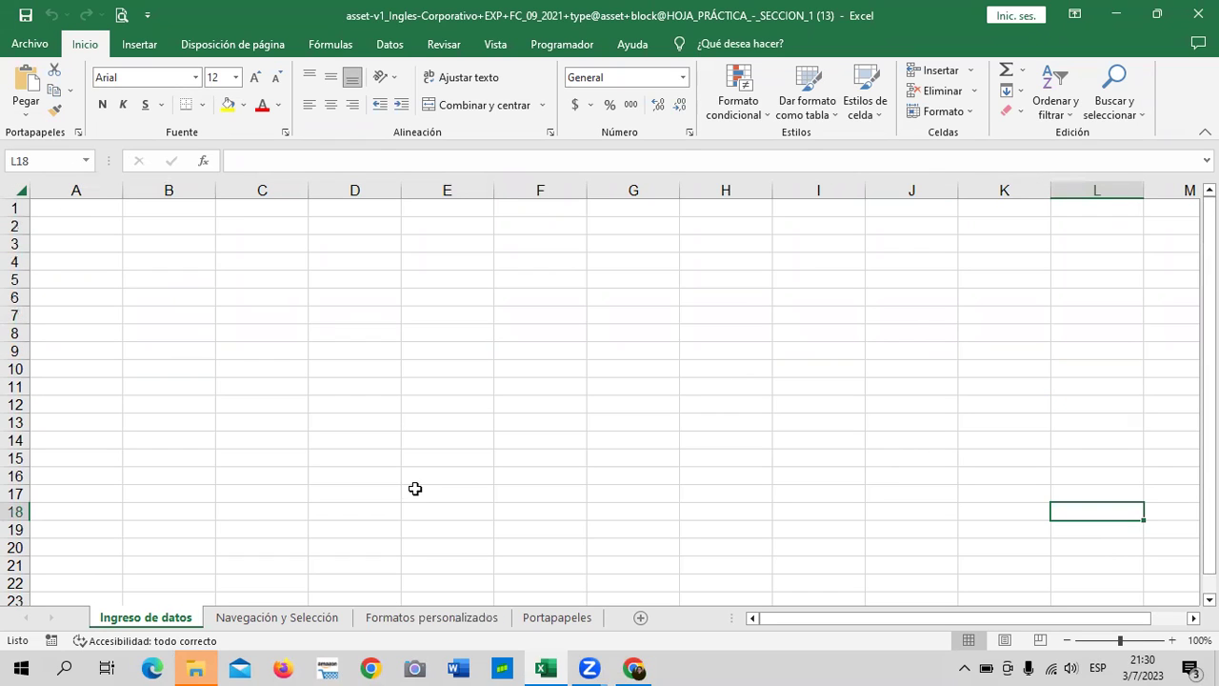
pyautogui.moveTo(1210, 307); pyautogui.dragTo(1140, 275)
pyautogui.click(60, 159)
pyautogui.click(470, 330)
pyautogui.click(48, 159)
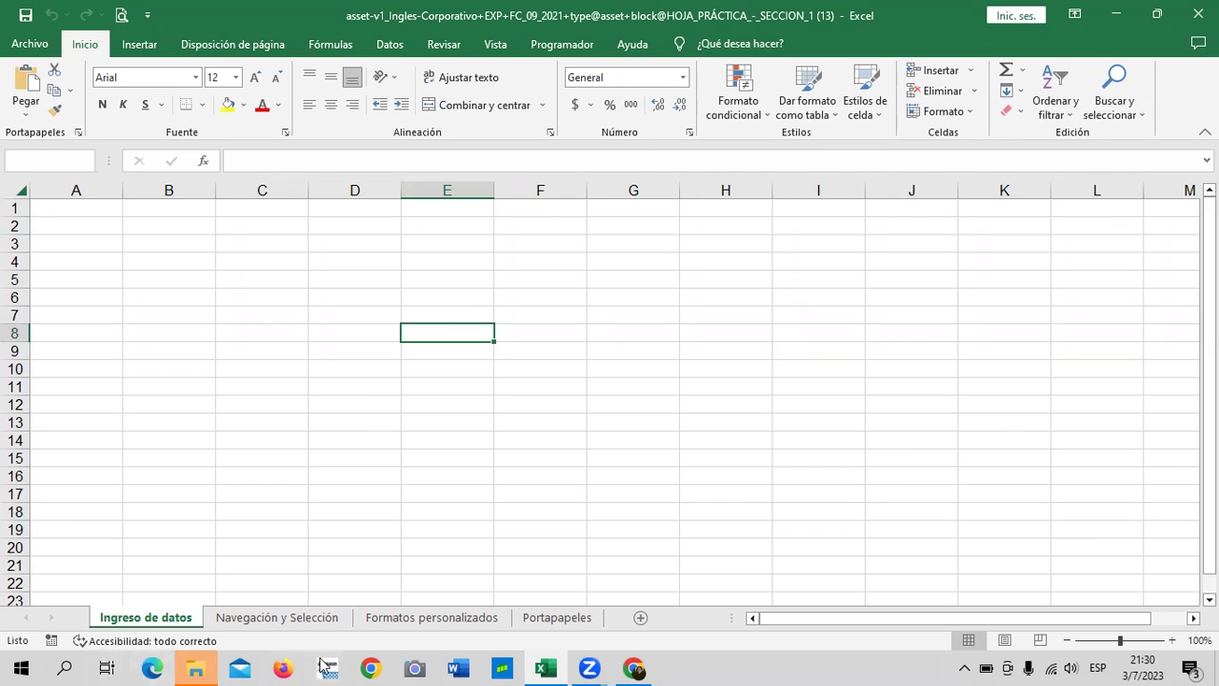
pyautogui.click(633, 667)
pyautogui.scroll(1, 494, 324)
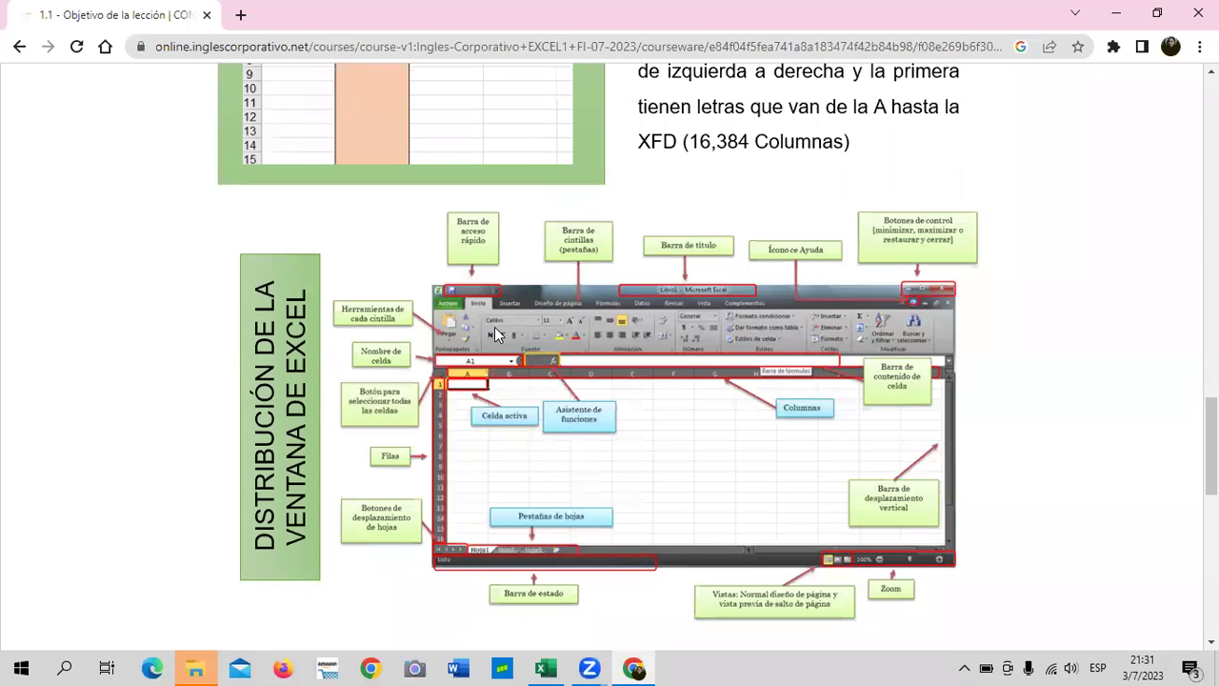
pyautogui.scroll(3, 487, 319)
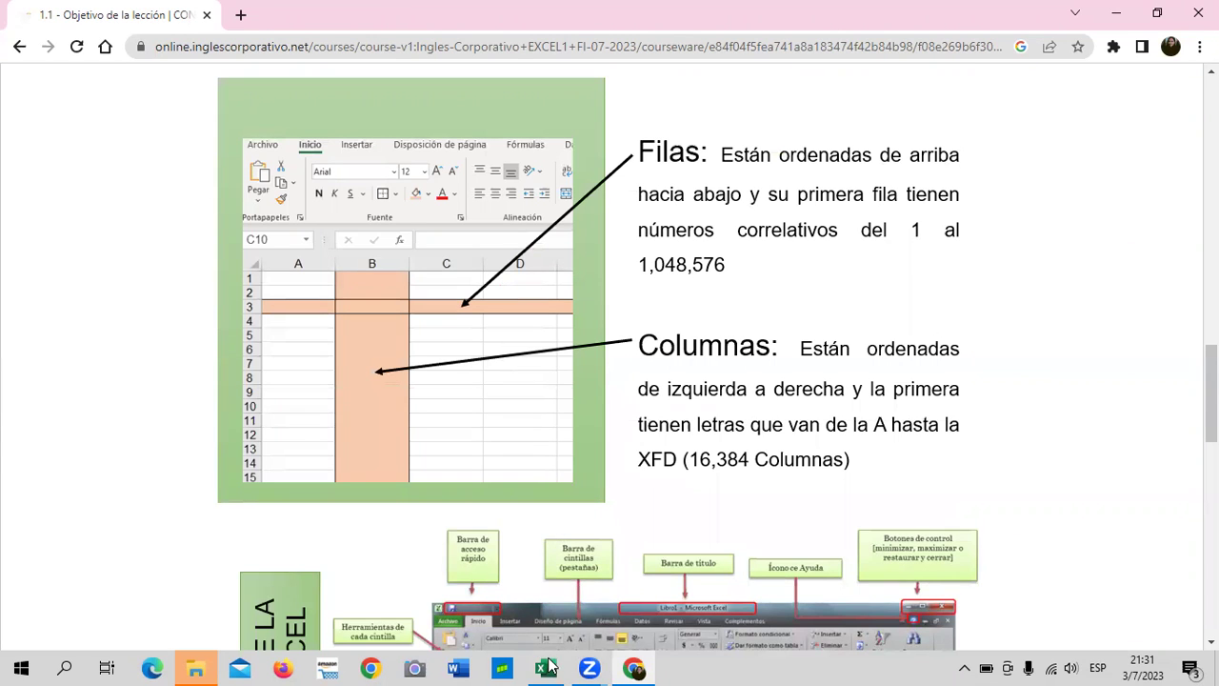
pyautogui.moveTo(550, 667)
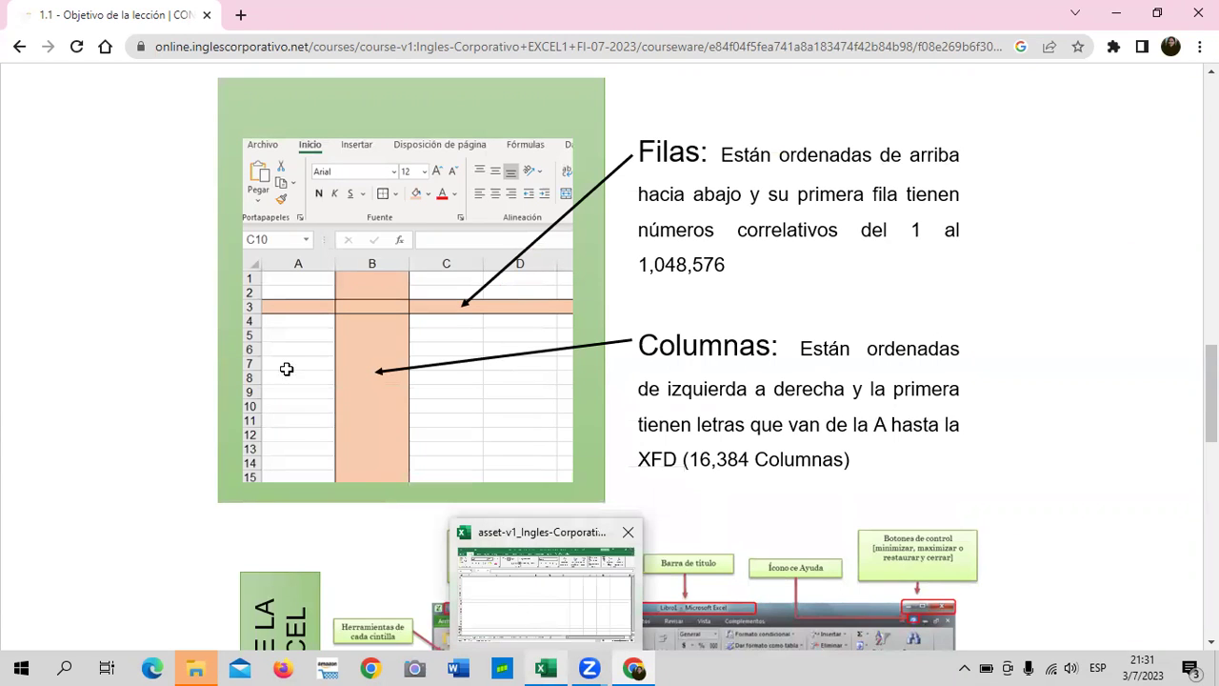
pyautogui.hotkey('alt', 'Tab')
pyautogui.click(204, 355)
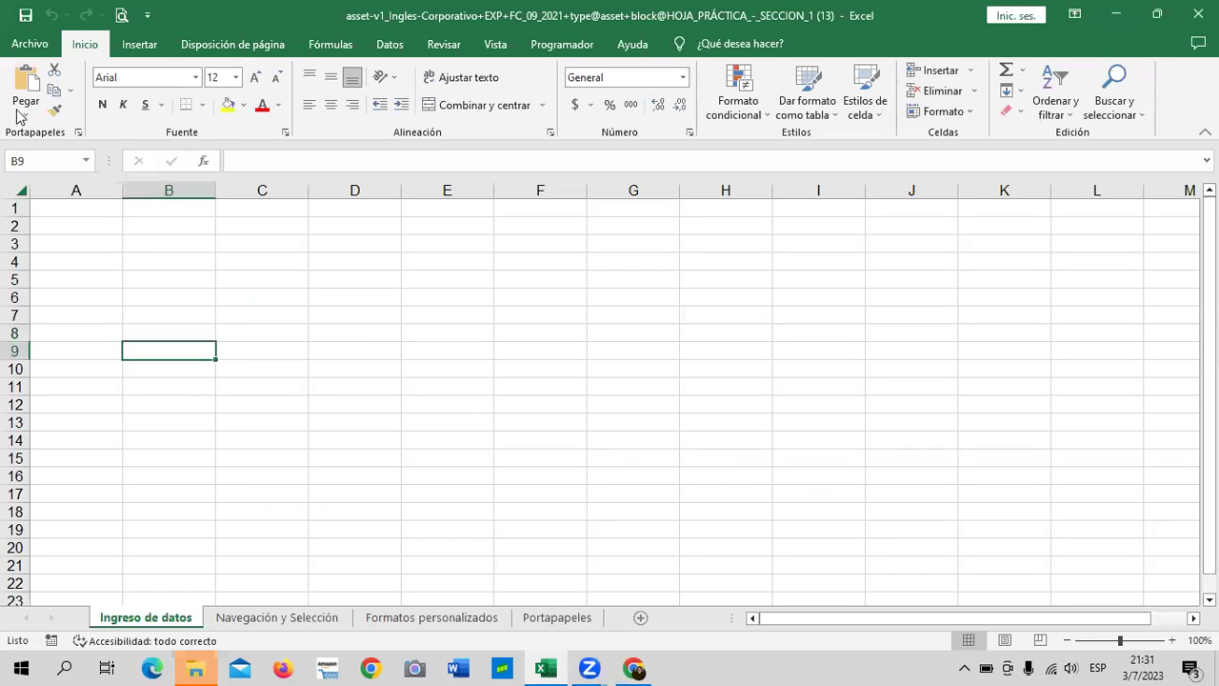
pyautogui.click(66, 158)
pyautogui.write('p1000')
pyautogui.press('Return')
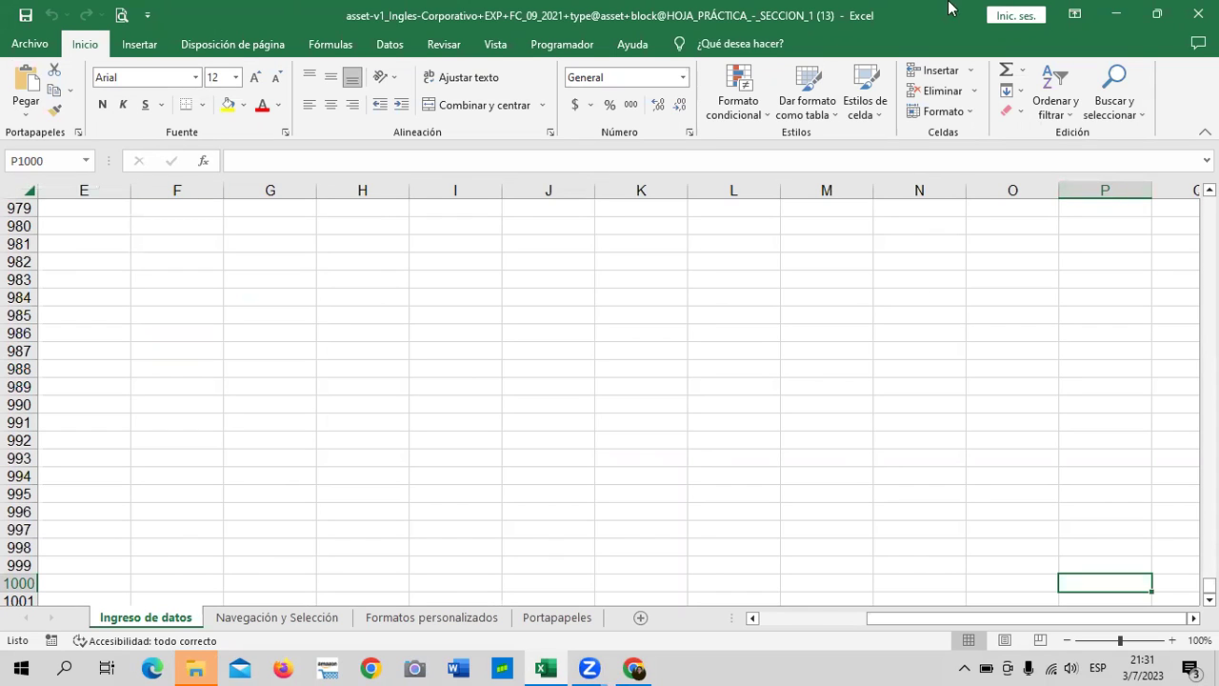
pyautogui.scroll(4, 1161, 422)
pyautogui.scroll(-5, 1161, 422)
pyautogui.scroll(-6, 330, 403)
pyautogui.scroll(-5, 329, 403)
pyautogui.scroll(1, 340, 383)
pyautogui.scroll(8, 340, 383)
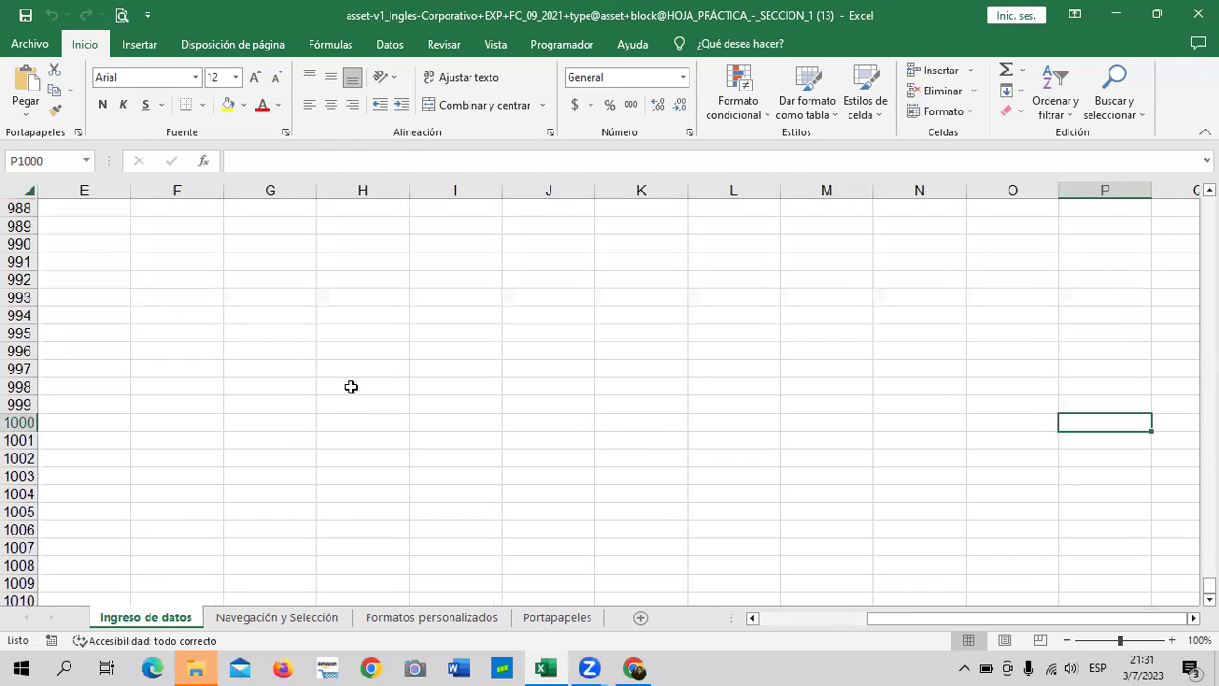
pyautogui.scroll(5, 340, 383)
pyautogui.scroll(5, 356, 387)
pyautogui.scroll(7, 411, 377)
pyautogui.scroll(11, 412, 376)
pyautogui.scroll(1, 422, 373)
pyautogui.moveTo(1210, 585); pyautogui.dragTo(1181, 207)
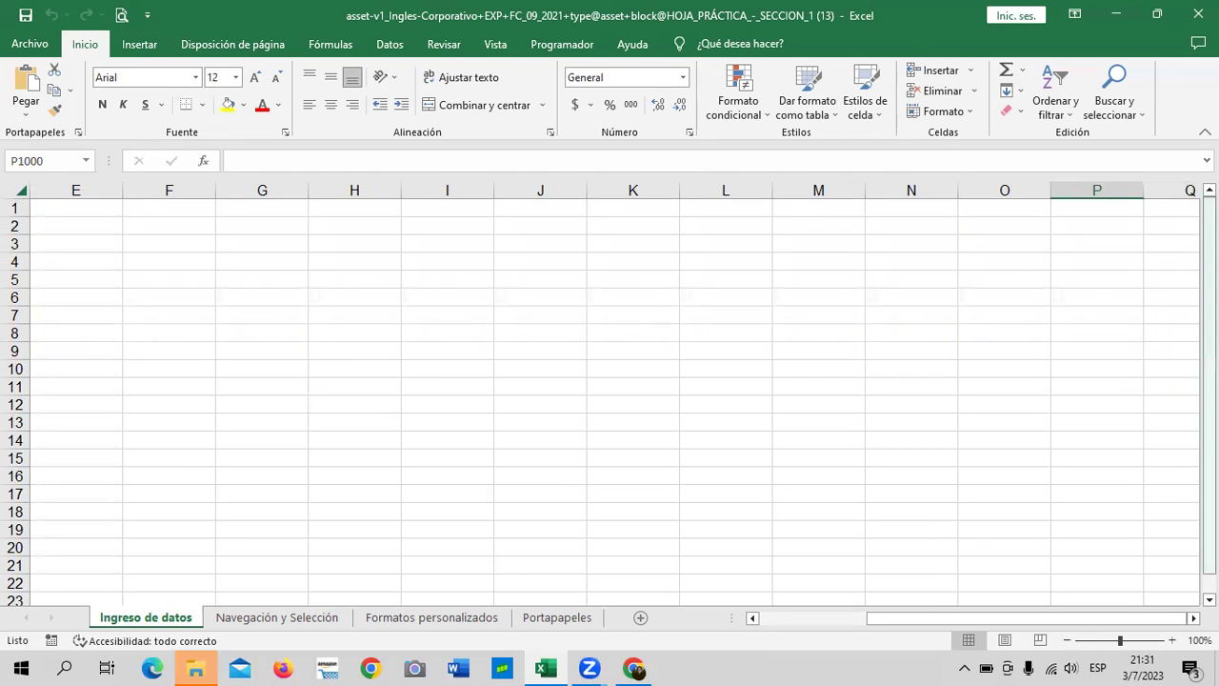
pyautogui.click(65, 162)
pyautogui.press('Return')
pyautogui.click(66, 158)
pyautogui.write('a')
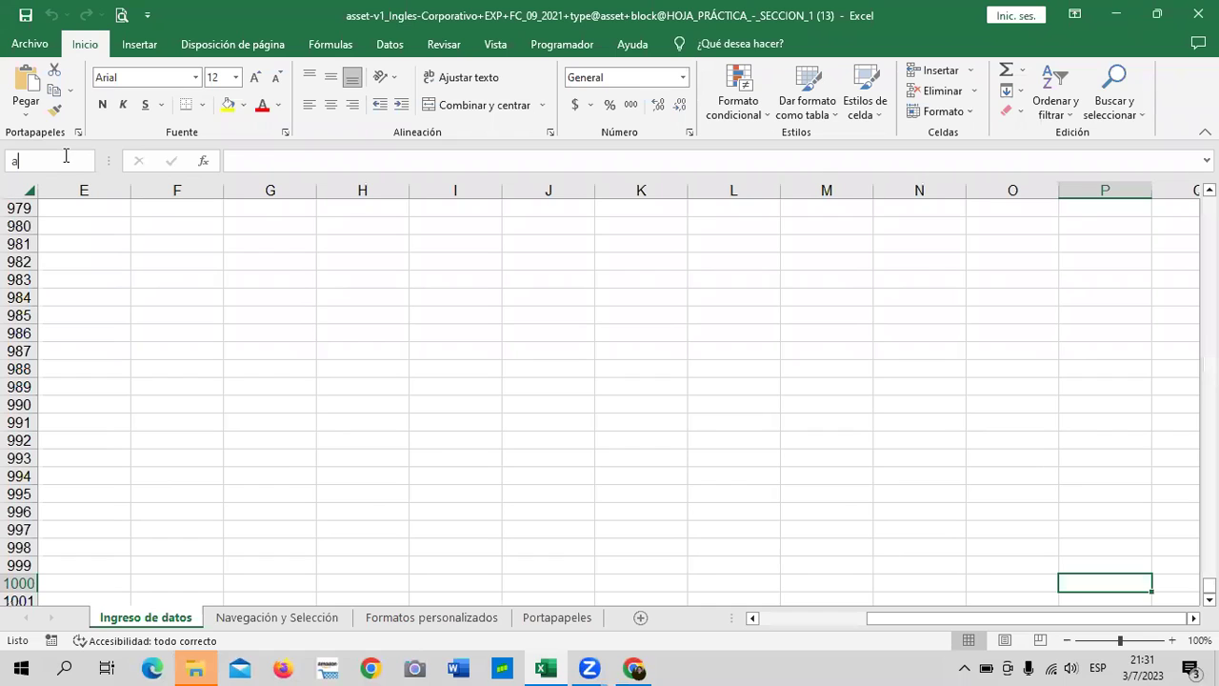
pyautogui.press('Return')
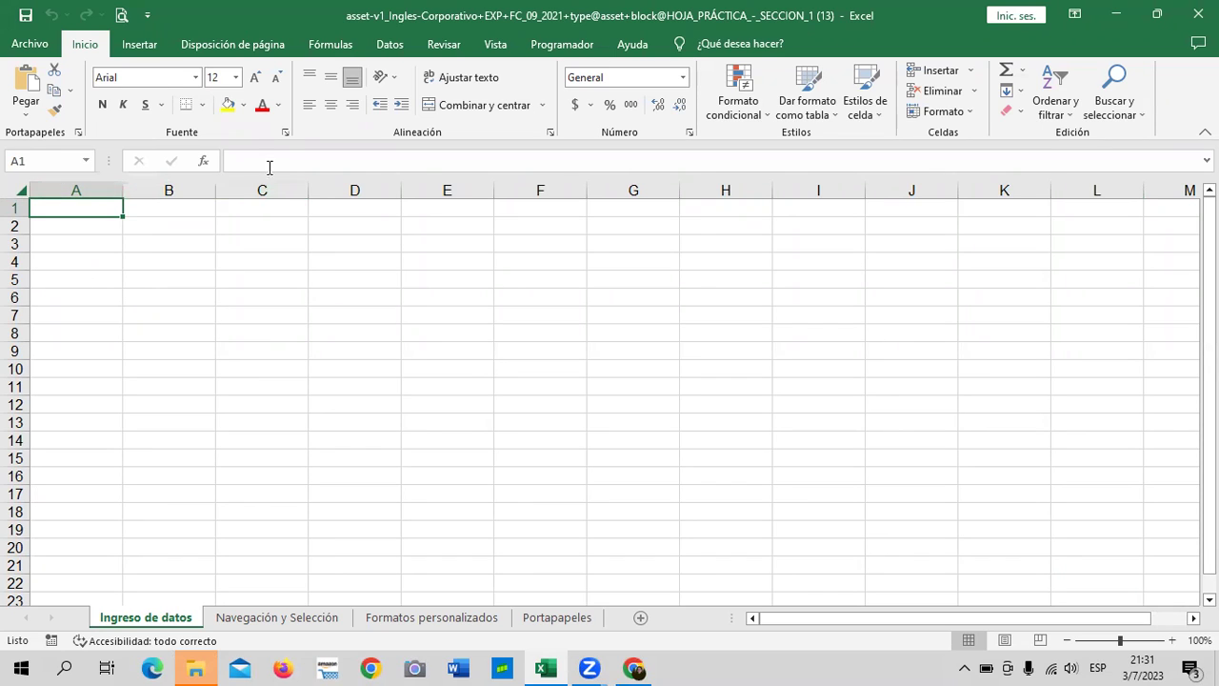
# Enter 10 in cell B5 and 10 in cell C5
pyautogui.click(318, 159)
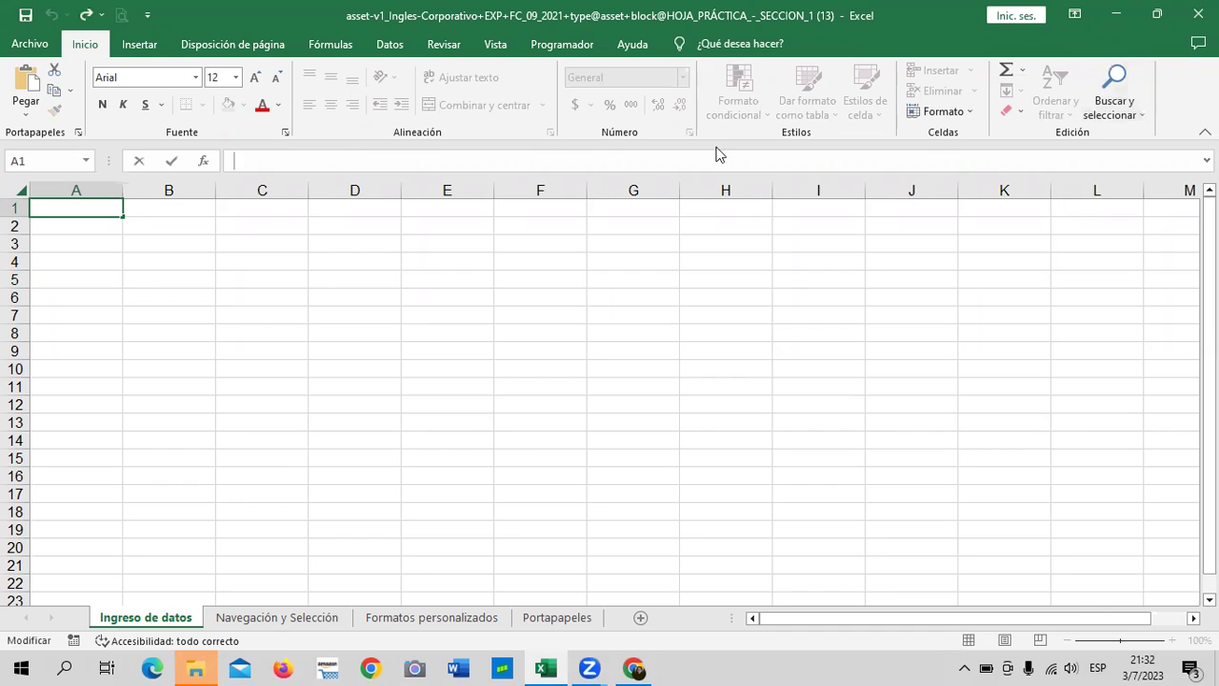
pyautogui.click(483, 336)
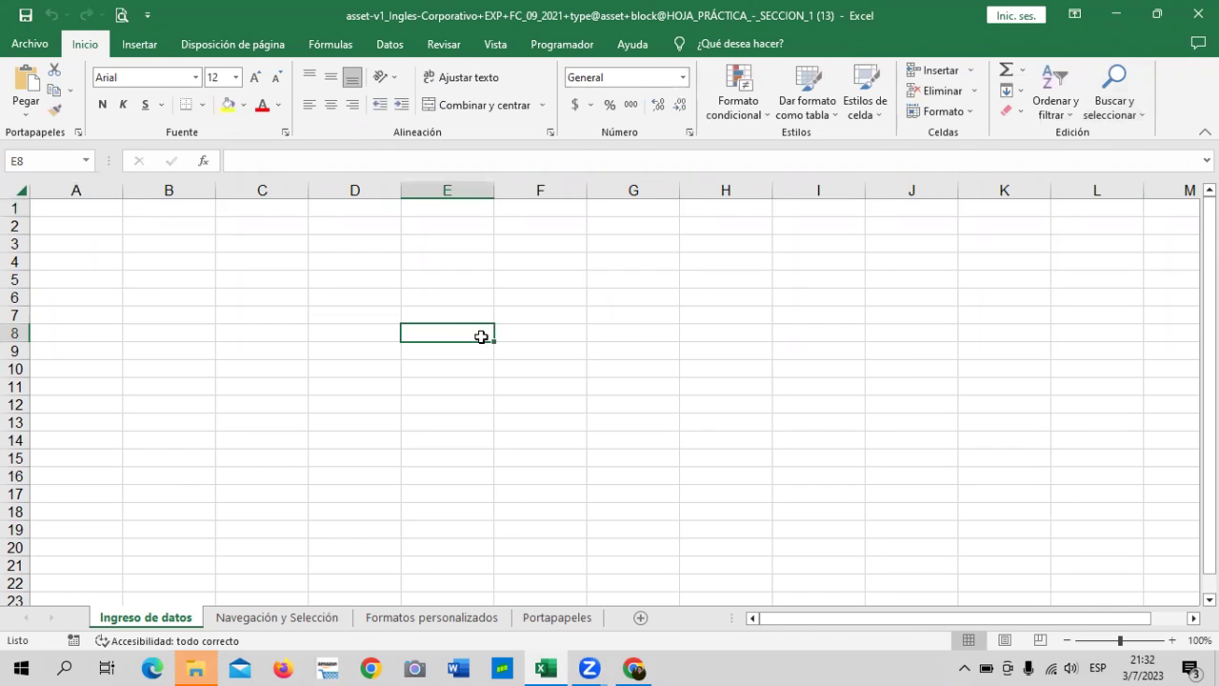
pyautogui.click(201, 278)
pyautogui.write('10')
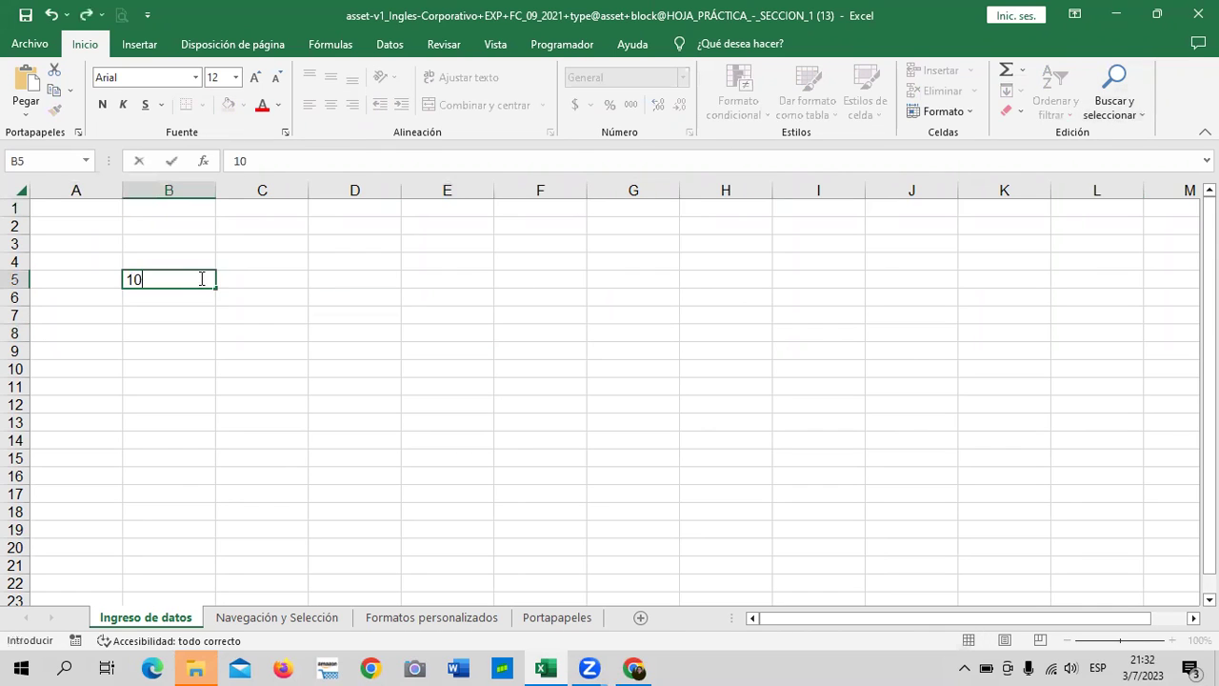
pyautogui.press('Tab')
pyautogui.write('10')
pyautogui.press('Return')
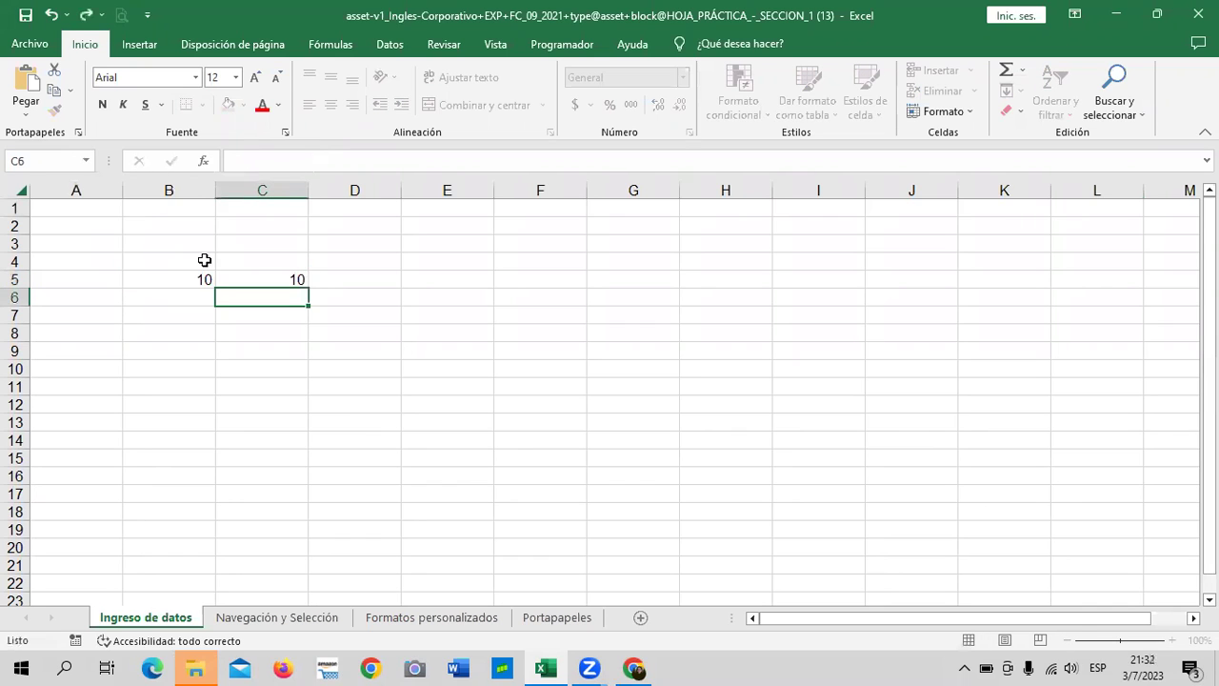
pyautogui.click(457, 330)
pyautogui.click(167, 274)
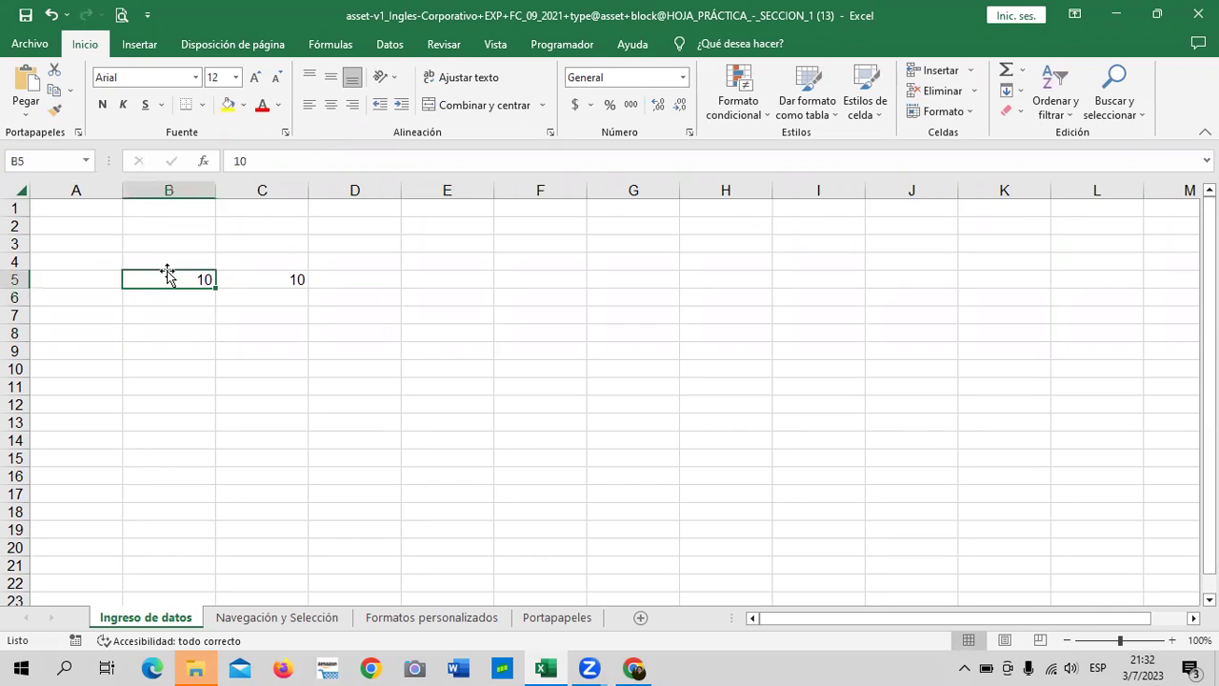
# Type the word hola into B7, then begin typing =suma in D5
pyautogui.click(167, 318)
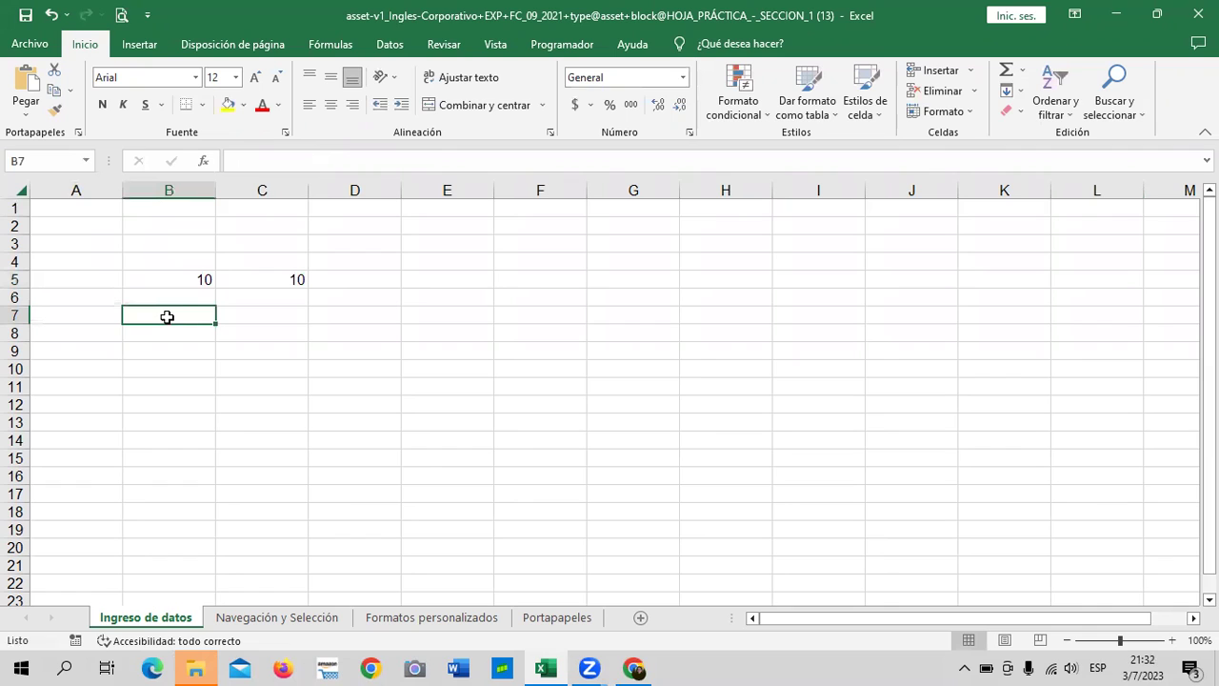
pyautogui.write('hola')
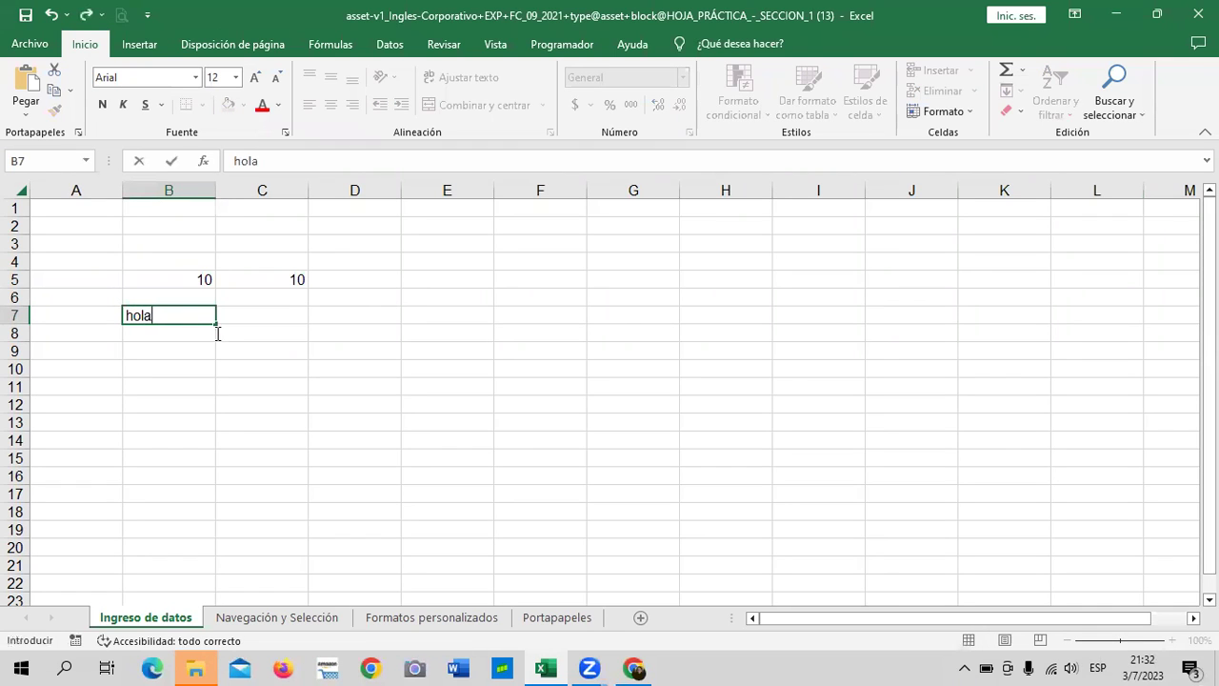
pyautogui.click(446, 367)
pyautogui.click(196, 275)
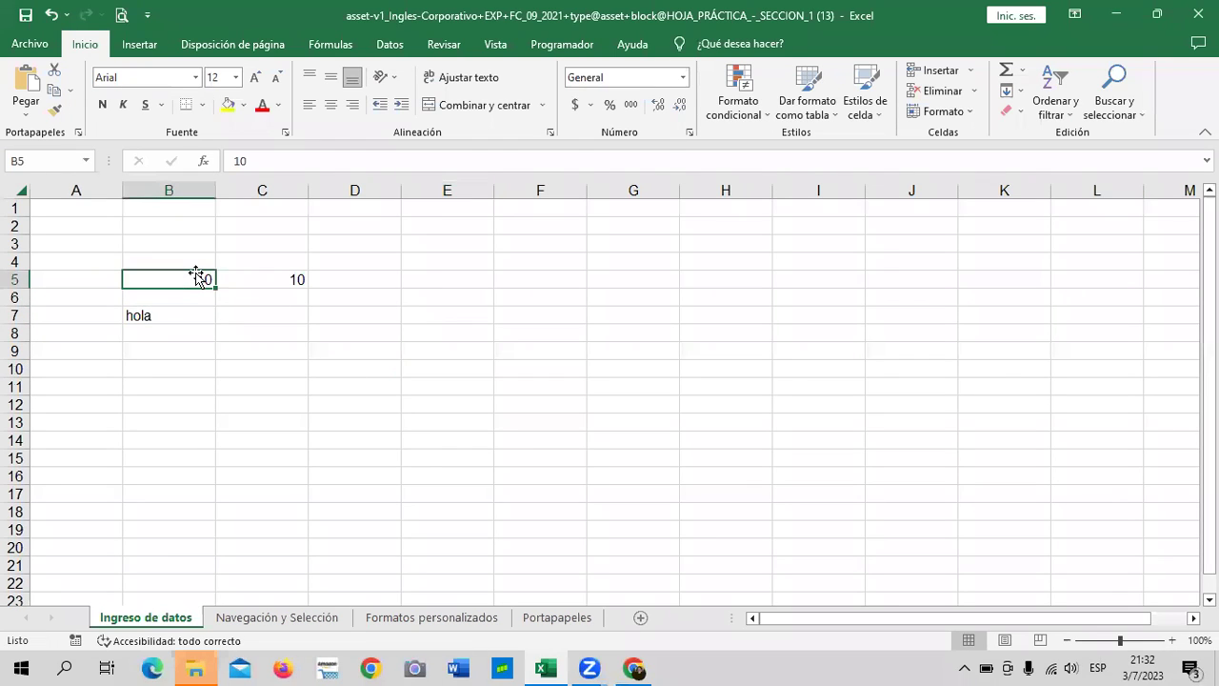
pyautogui.click(139, 318)
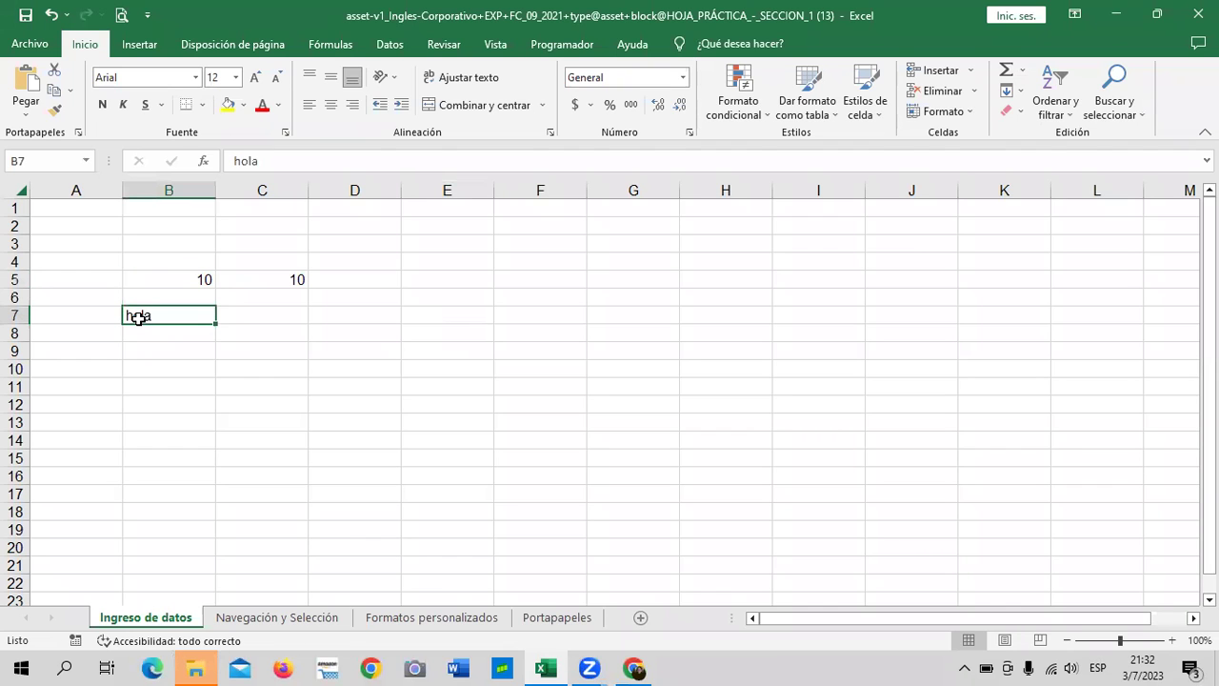
pyautogui.click(341, 282)
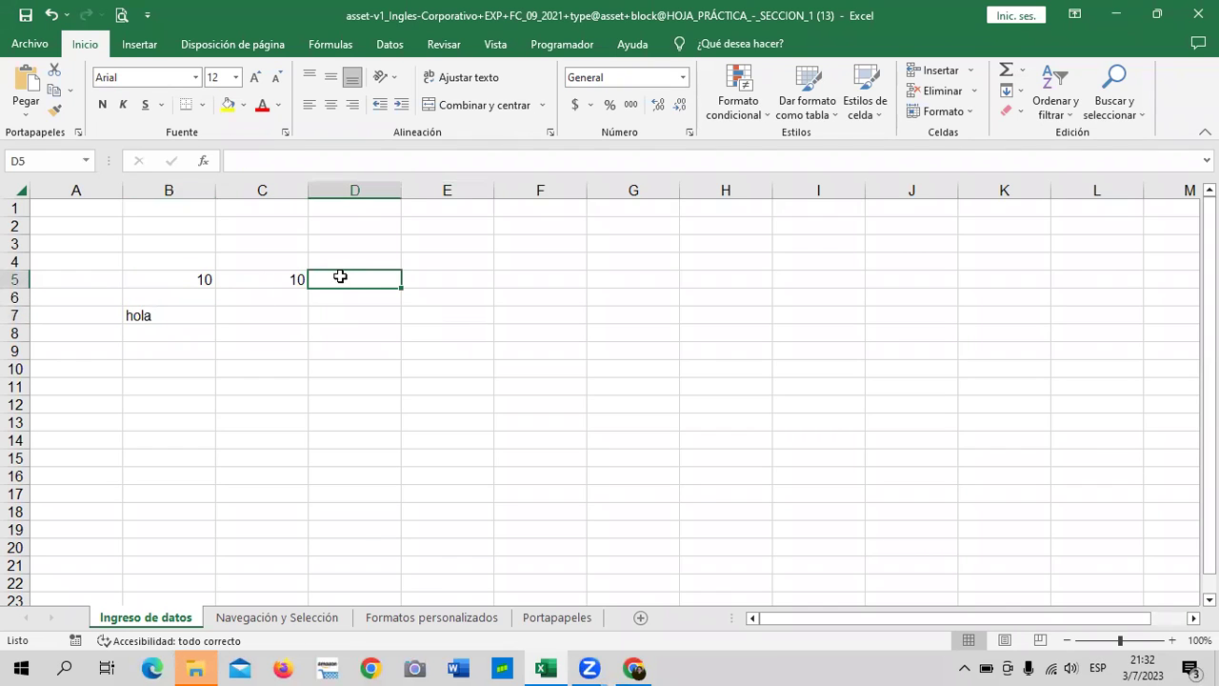
pyautogui.write('=')
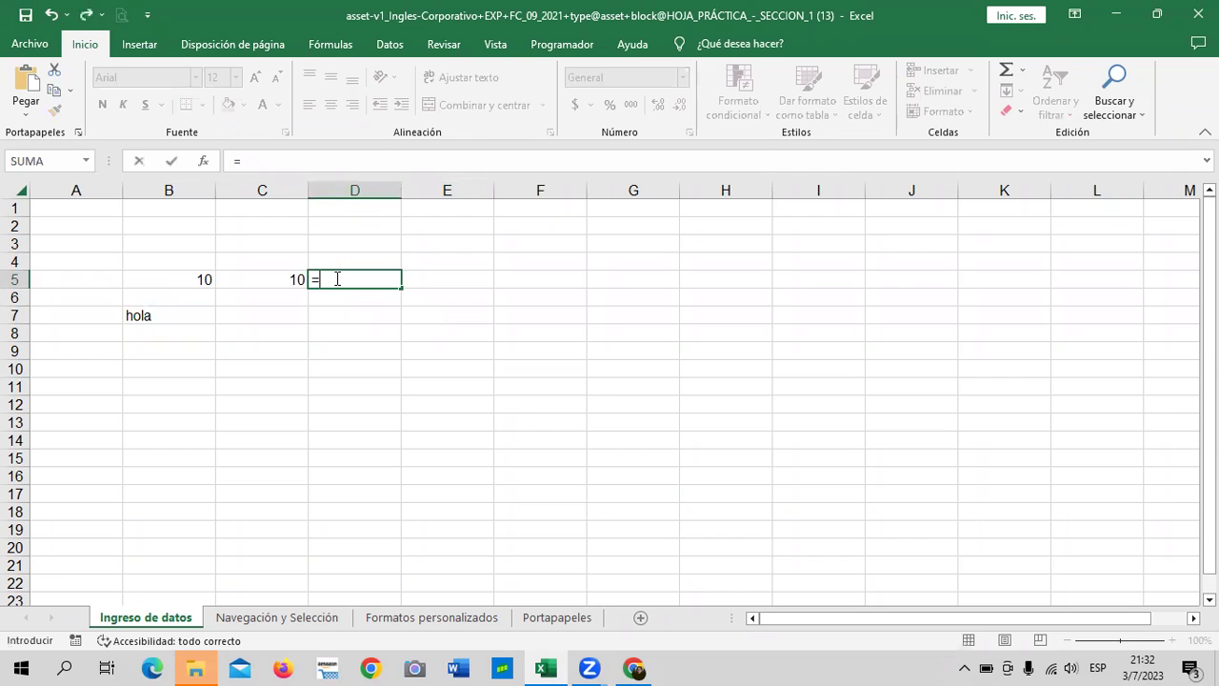
pyautogui.write('suma')
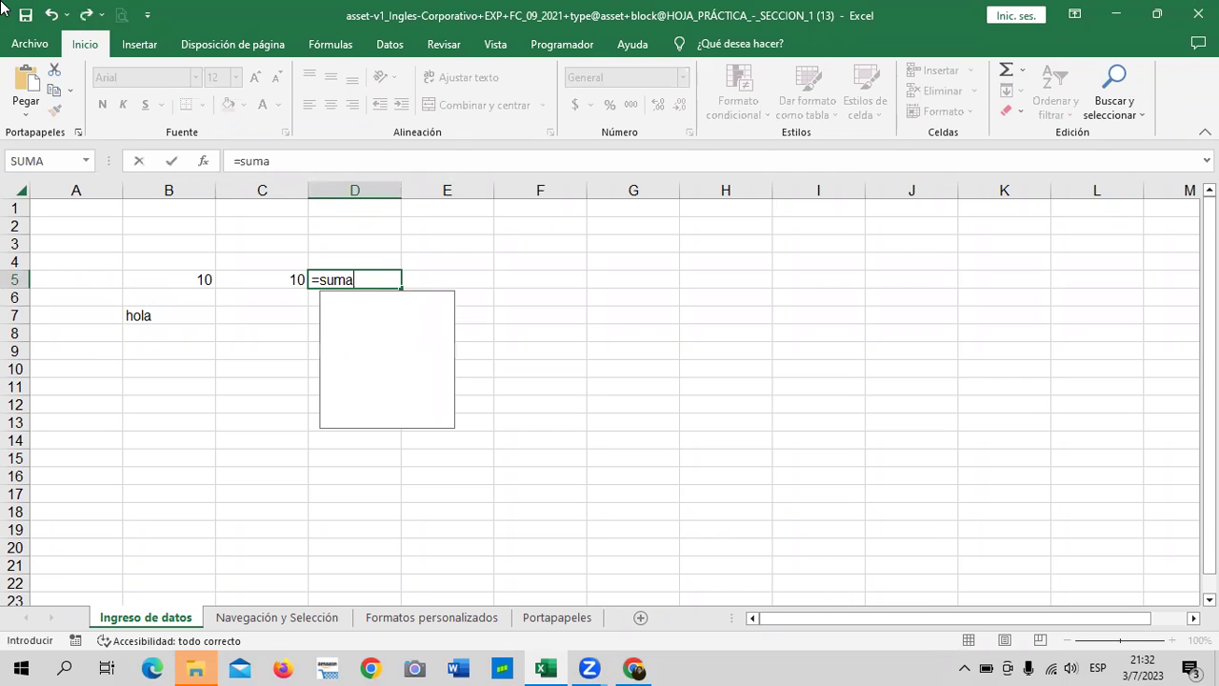
# Replace =suma with the formula =B5+C5 in D5, giving 20
pyautogui.press('BackSpace')
pyautogui.press('BackSpace')
pyautogui.press('BackSpace')
pyautogui.press('BackSpace')
pyautogui.press('BackSpace')
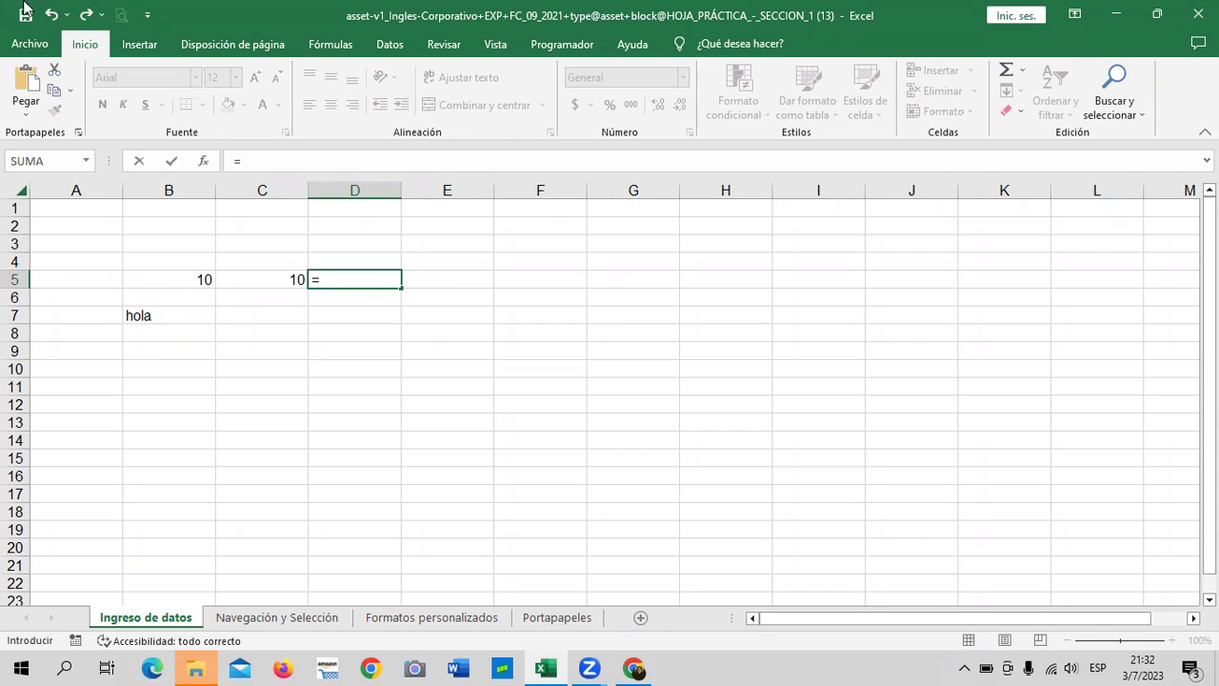
pyautogui.click(185, 281)
pyautogui.write('+')
pyautogui.click(249, 273)
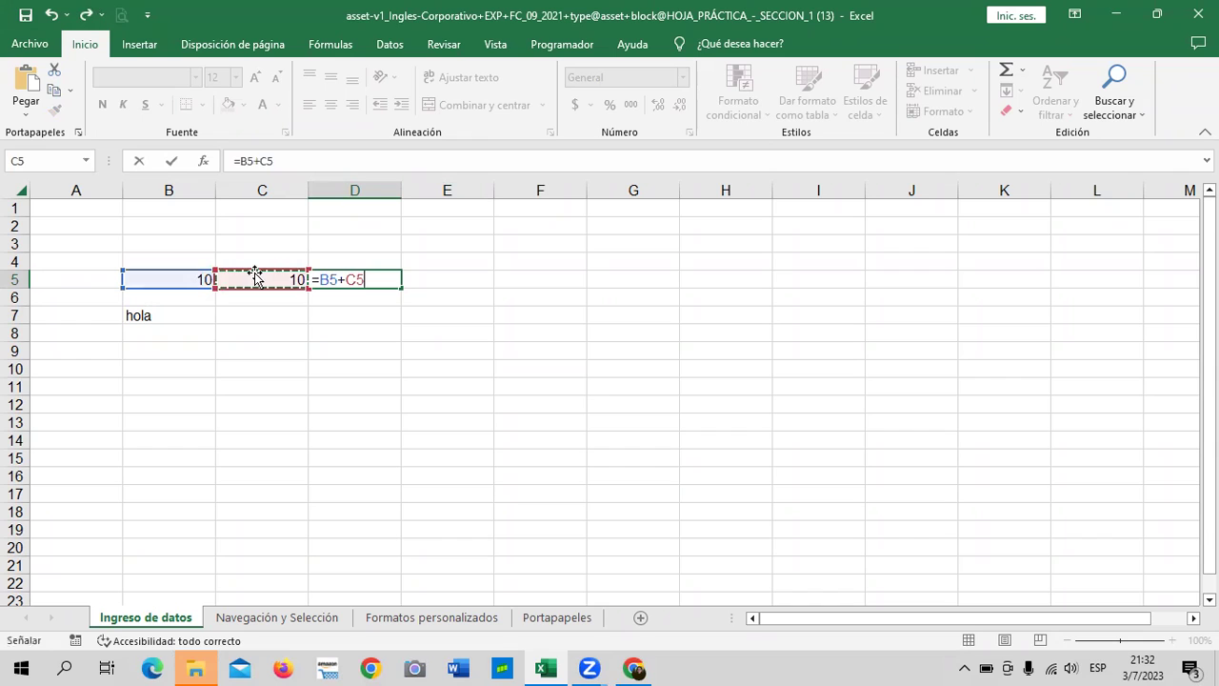
pyautogui.press('Return')
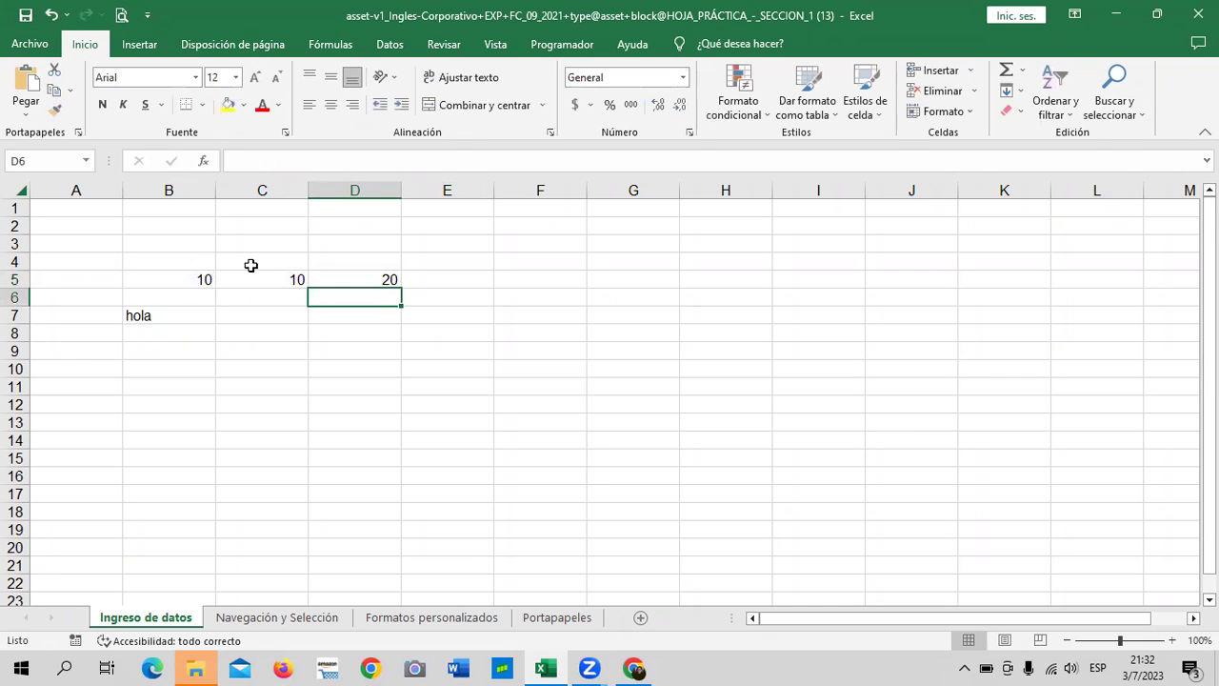
# Reselect D5 several times to show its =B5+C5 formula
pyautogui.click(324, 274)
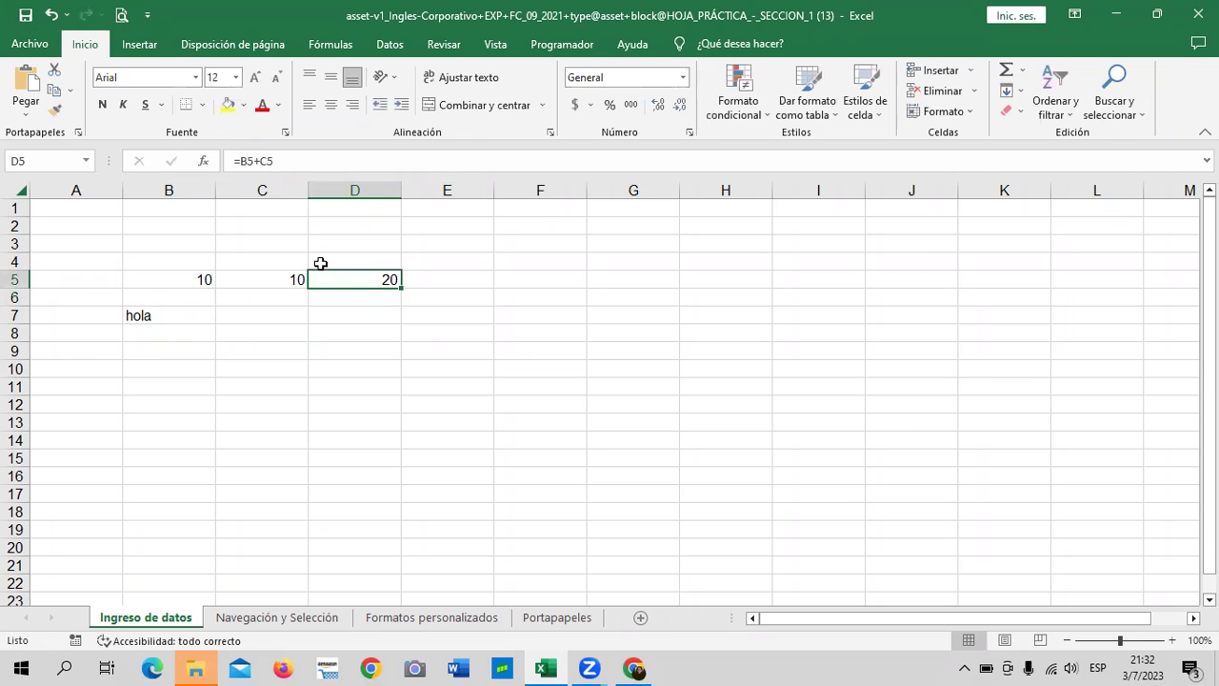
pyautogui.click(515, 343)
pyautogui.click(379, 279)
pyautogui.click(470, 284)
pyautogui.click(363, 276)
pyautogui.click(501, 320)
pyautogui.click(354, 276)
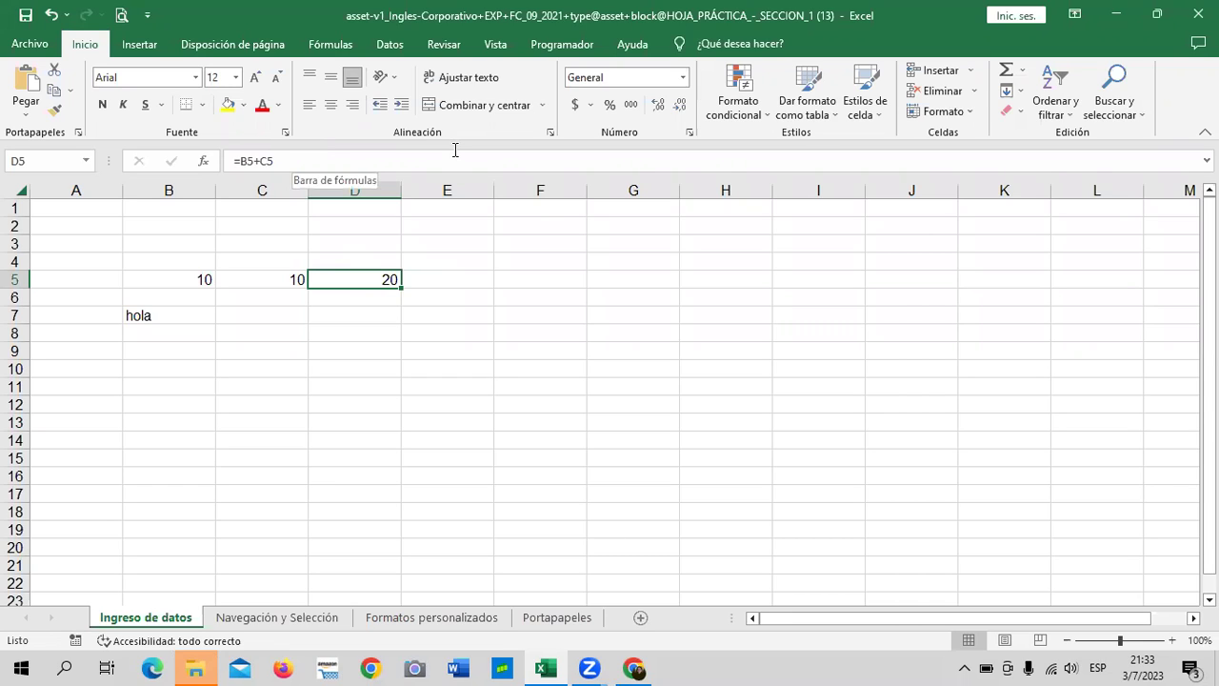
pyautogui.click(467, 364)
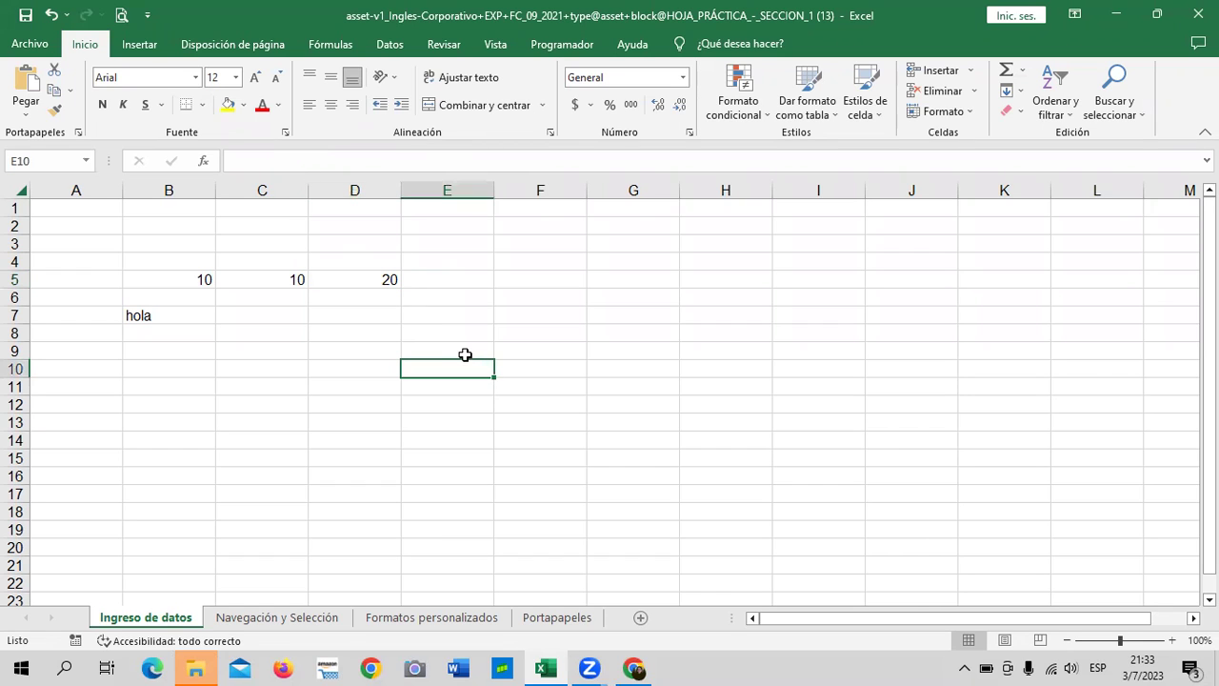
# Select columns A through F one at a time, then return to cell E5
pyautogui.scroll(-2, 315, 370)
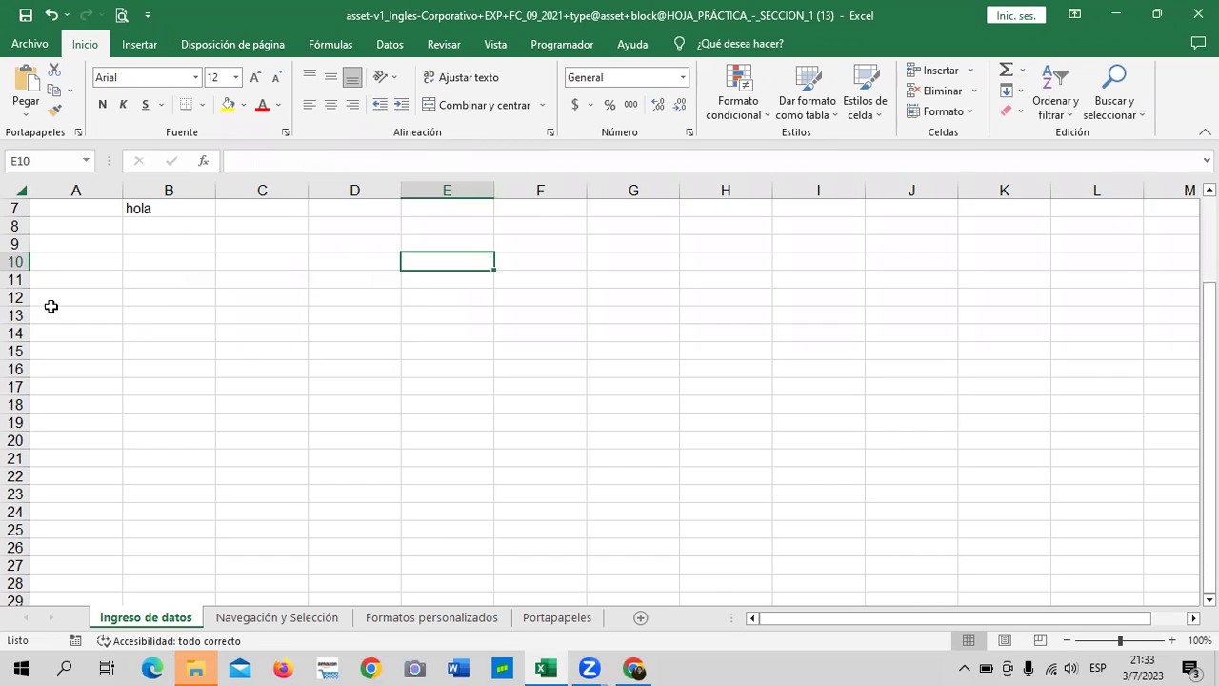
pyautogui.click(55, 190)
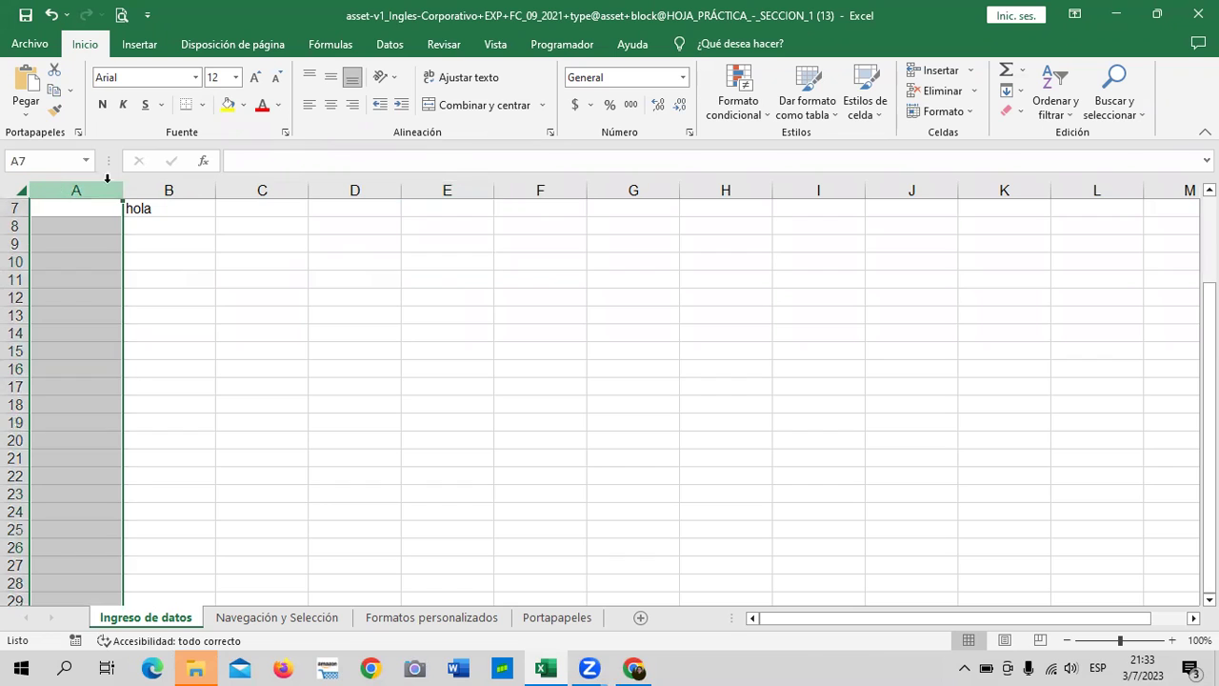
pyautogui.click(167, 190)
pyautogui.click(270, 187)
pyautogui.click(359, 188)
pyautogui.click(444, 188)
pyautogui.click(525, 188)
pyautogui.click(762, 280)
pyautogui.scroll(2, 726, 354)
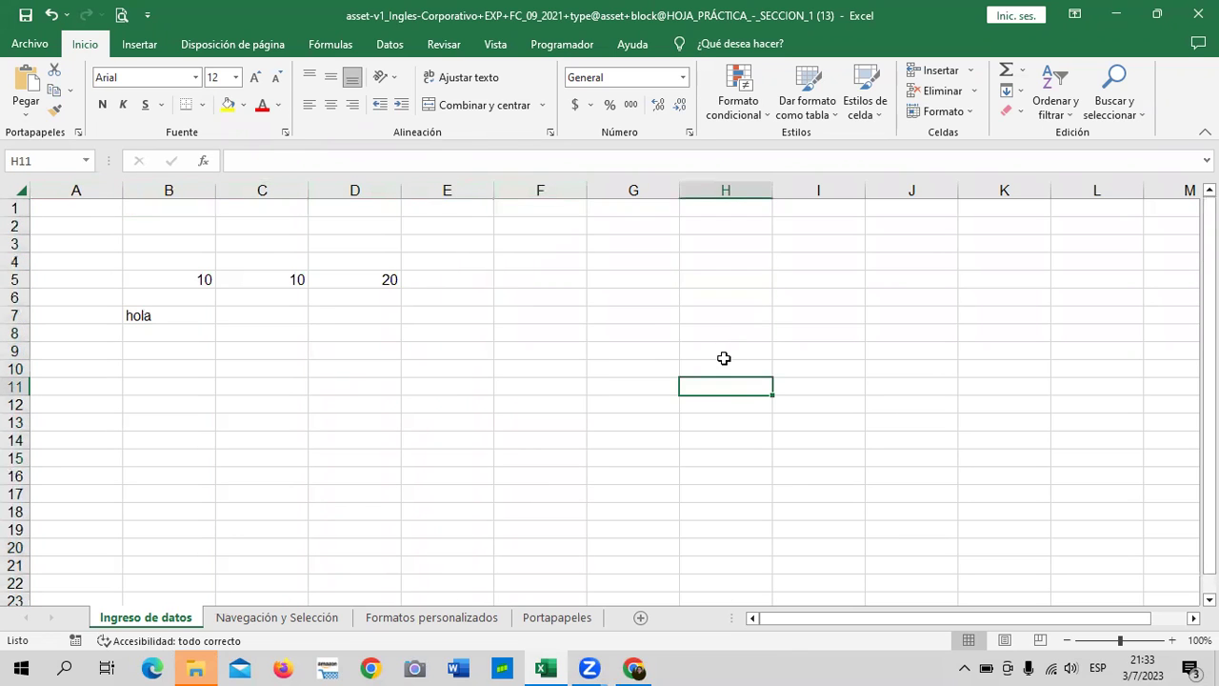
pyautogui.click(470, 275)
pyautogui.click(527, 247)
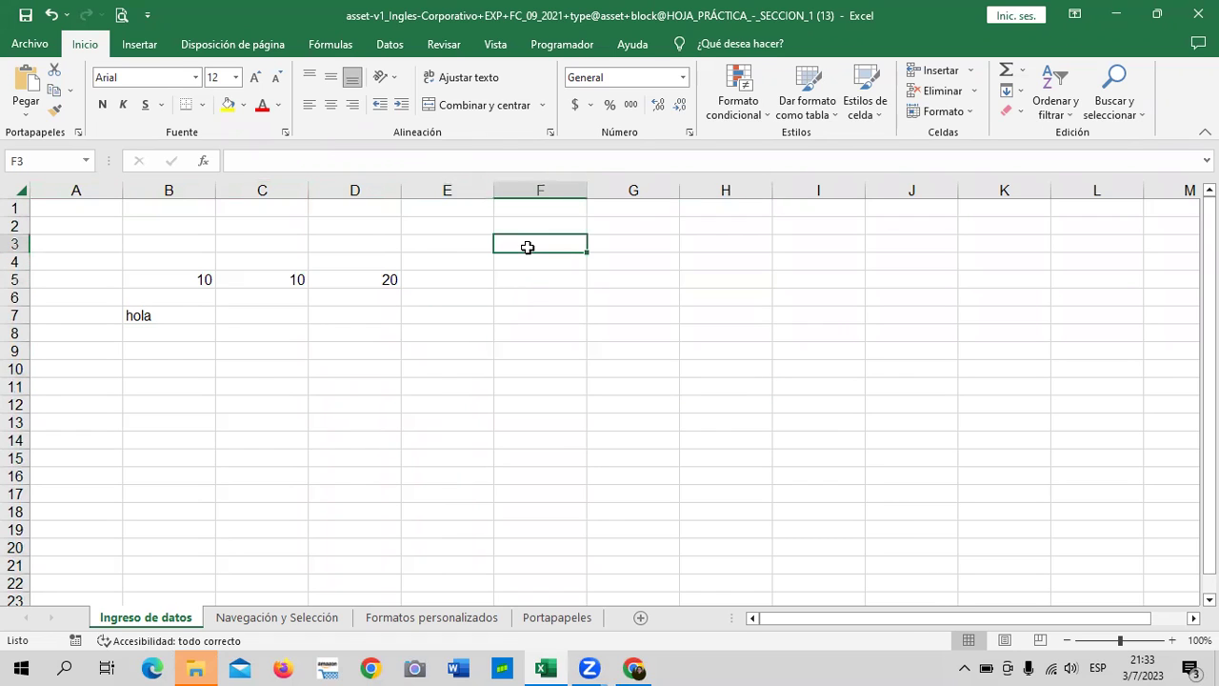
pyautogui.moveTo(527, 247); pyautogui.dragTo(544, 416)
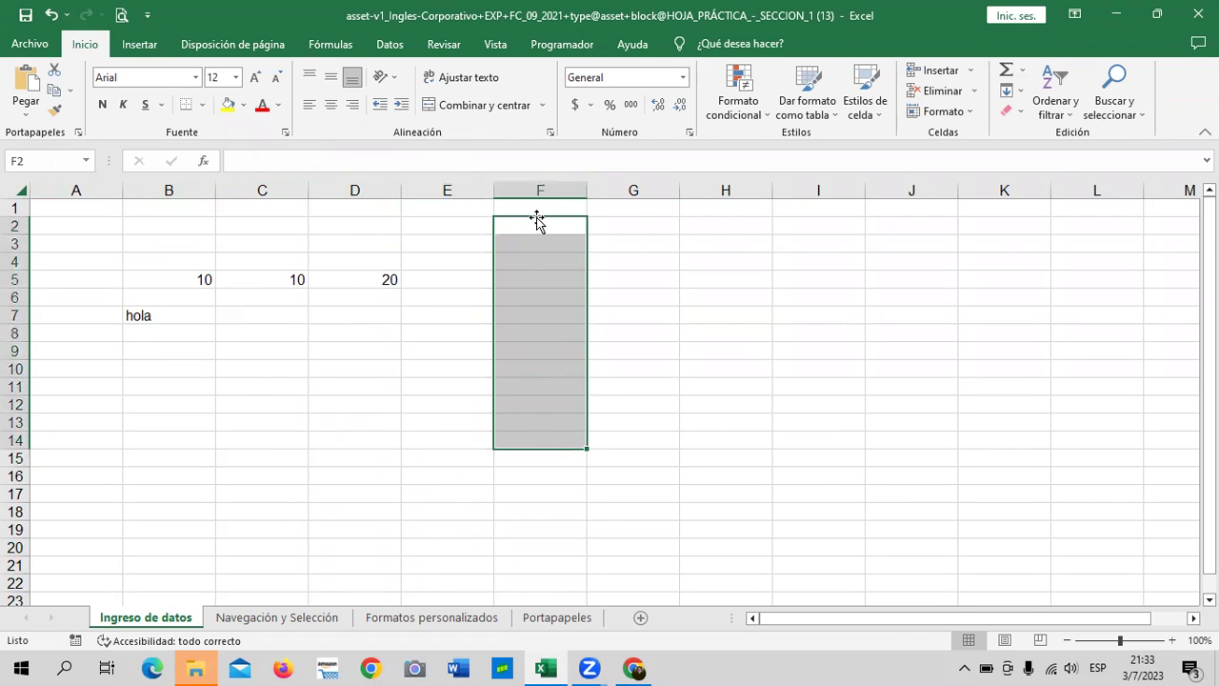
pyautogui.hotkey('ctrl', 'Up')
pyautogui.hotkey('ctrl', 'space')
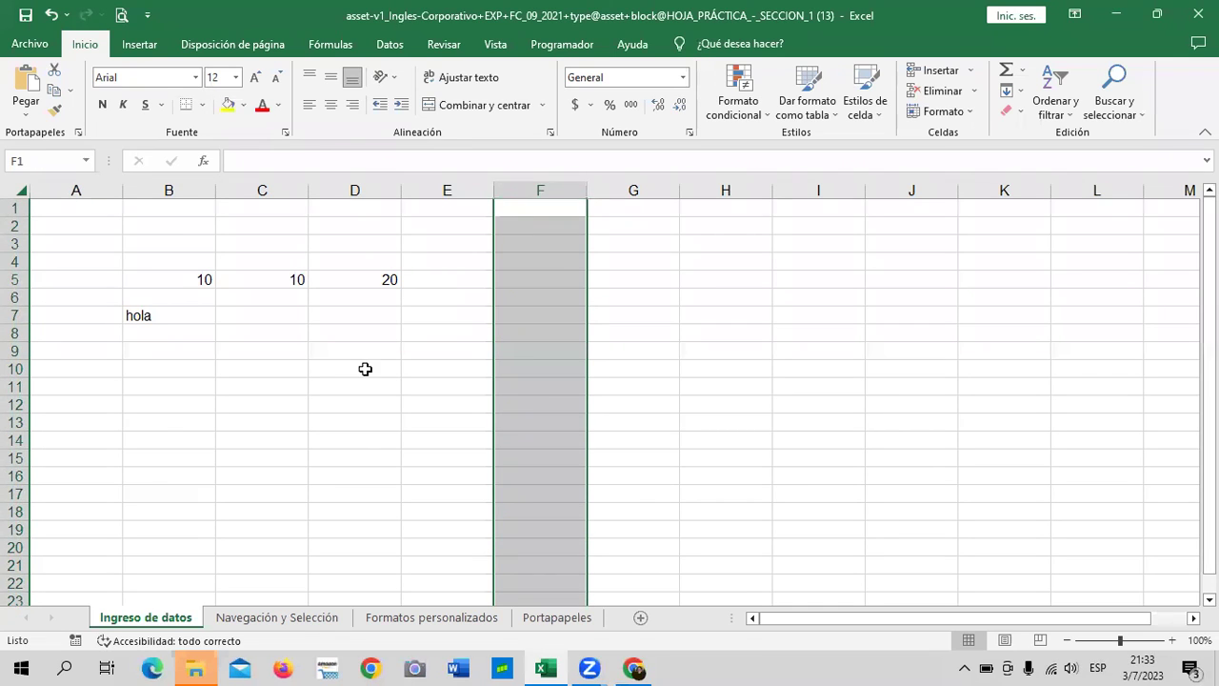
pyautogui.scroll(-3, 365, 369)
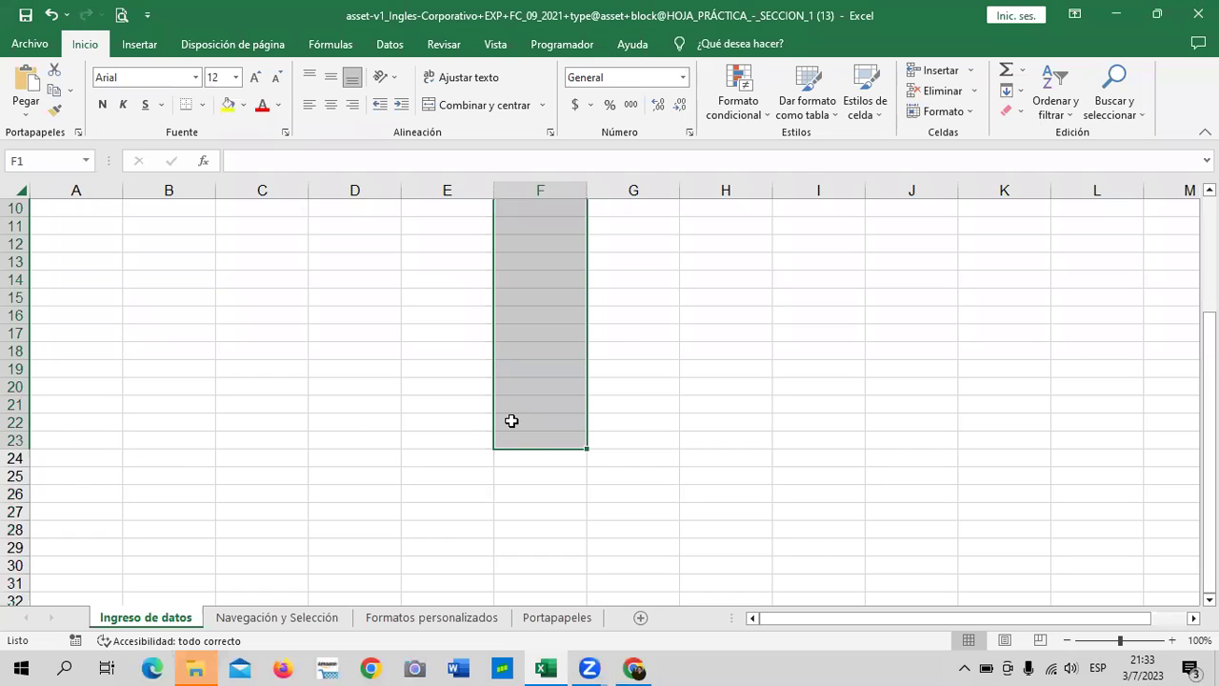
pyautogui.scroll(3, 505, 411)
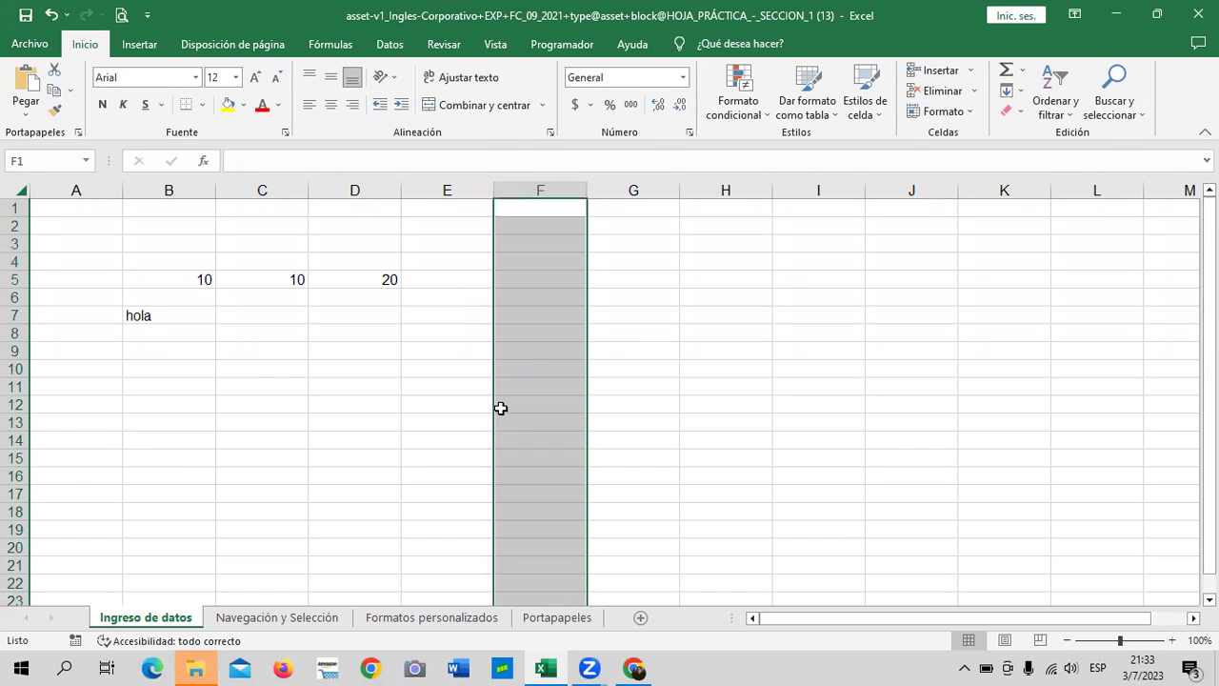
pyautogui.click(686, 350)
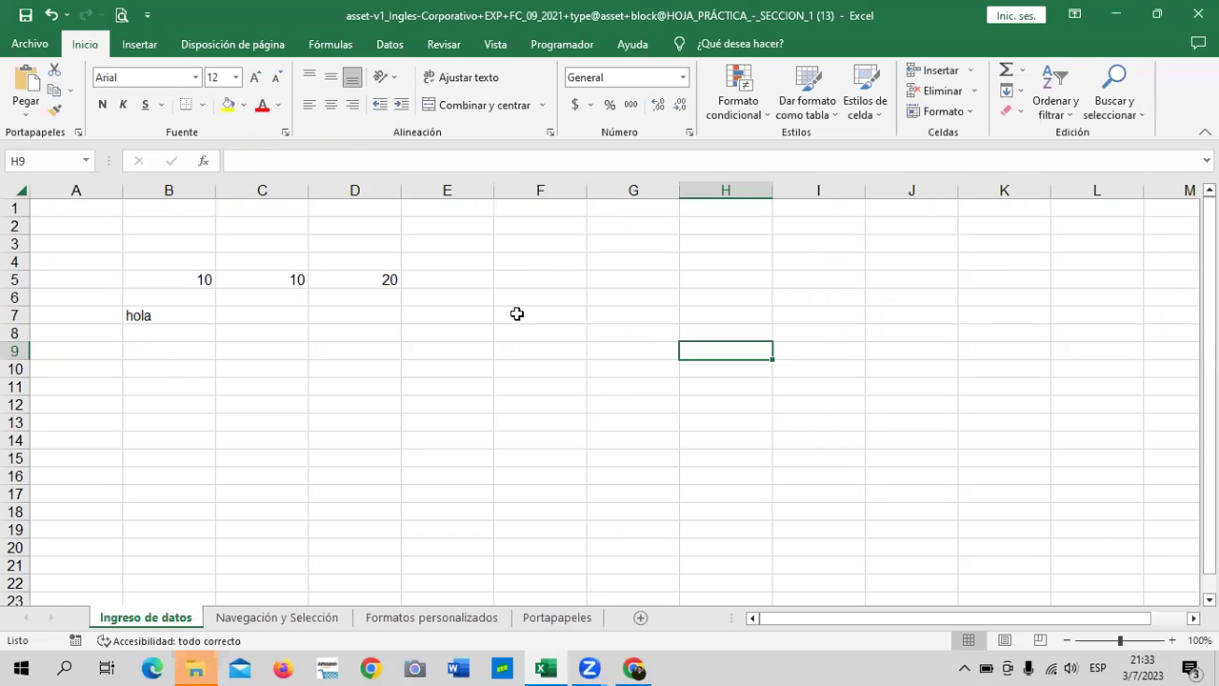
pyautogui.click(535, 182)
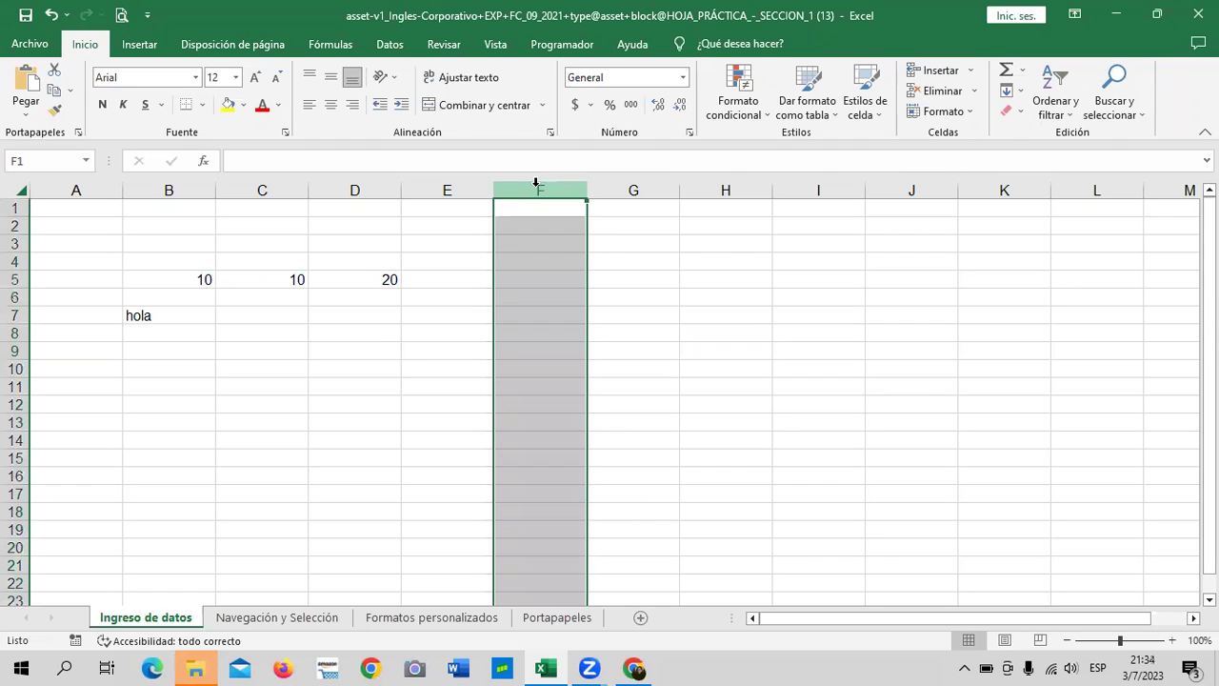
pyautogui.click(701, 259)
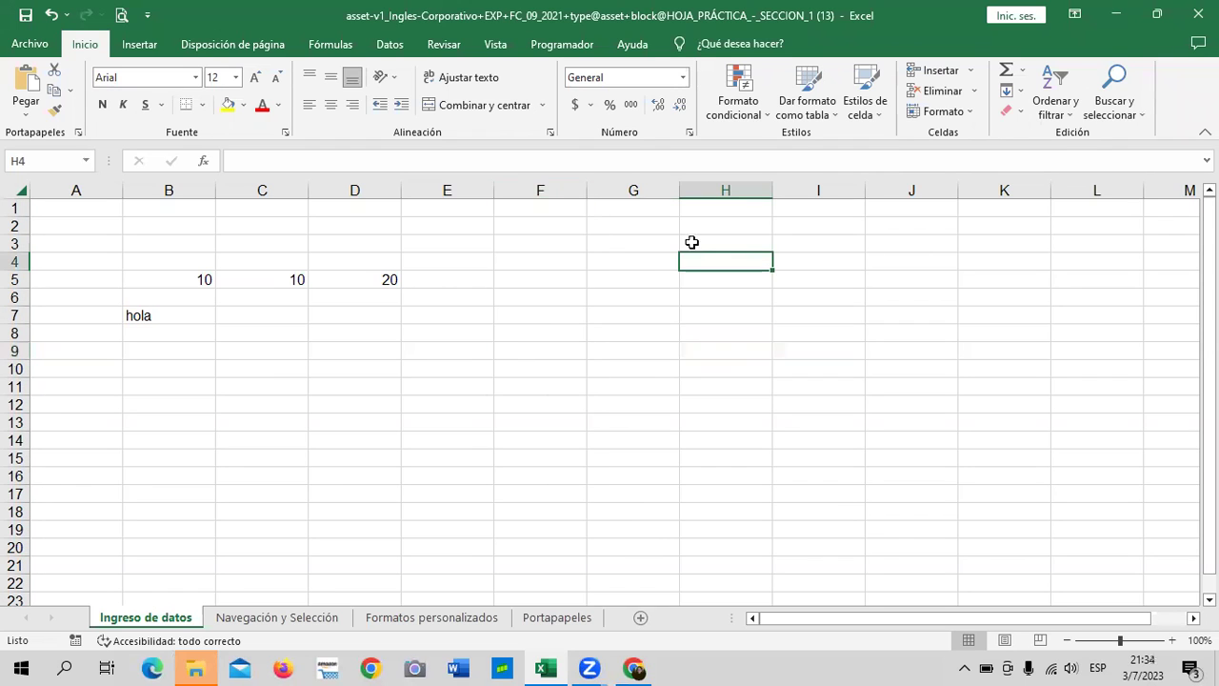
pyautogui.click(517, 184)
pyautogui.click(687, 292)
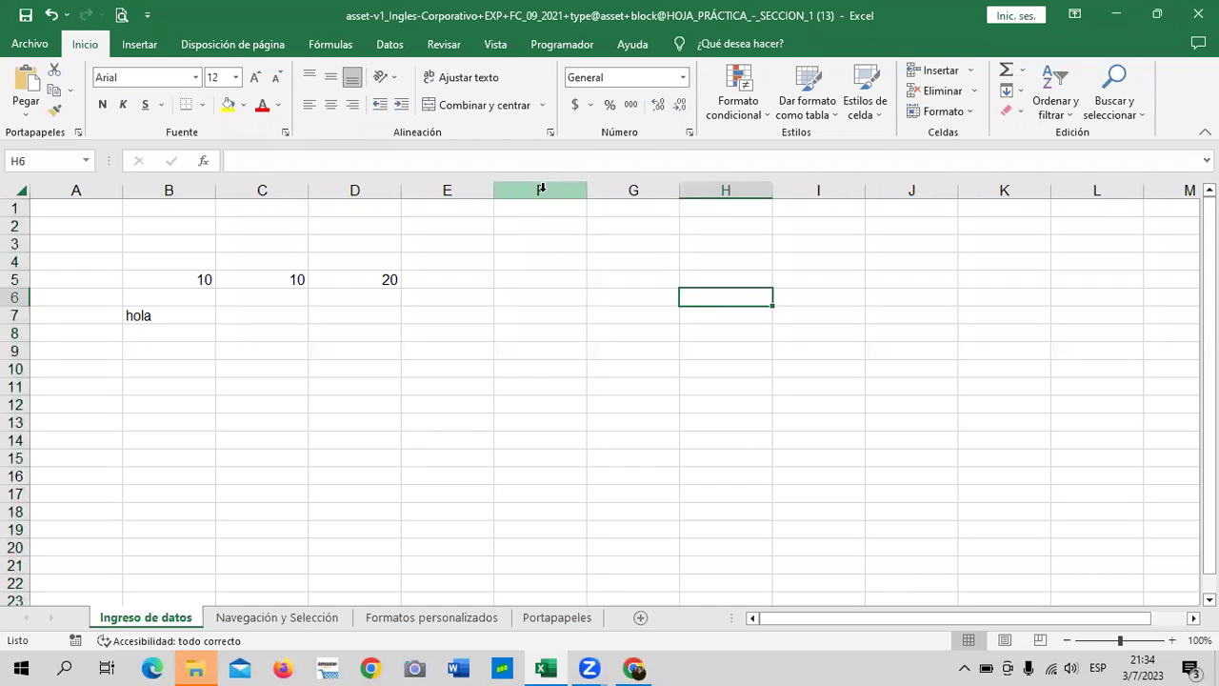
pyautogui.click(541, 189)
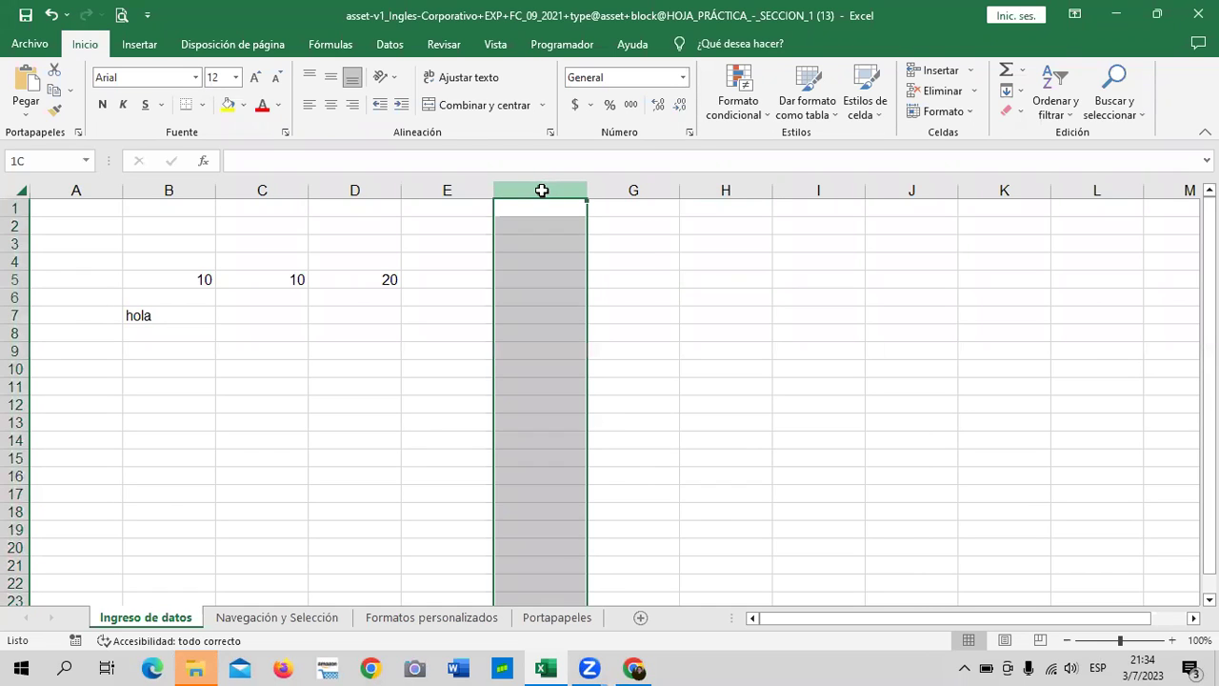
pyautogui.moveTo(541, 190)
pyautogui.mouseDown()
pyautogui.moveTo(416, 238)
pyautogui.moveTo(125, 198)
pyautogui.moveTo(1096, 224)
pyautogui.moveTo(476, 232)
pyautogui.moveTo(1111, 215)
pyautogui.mouseUp()
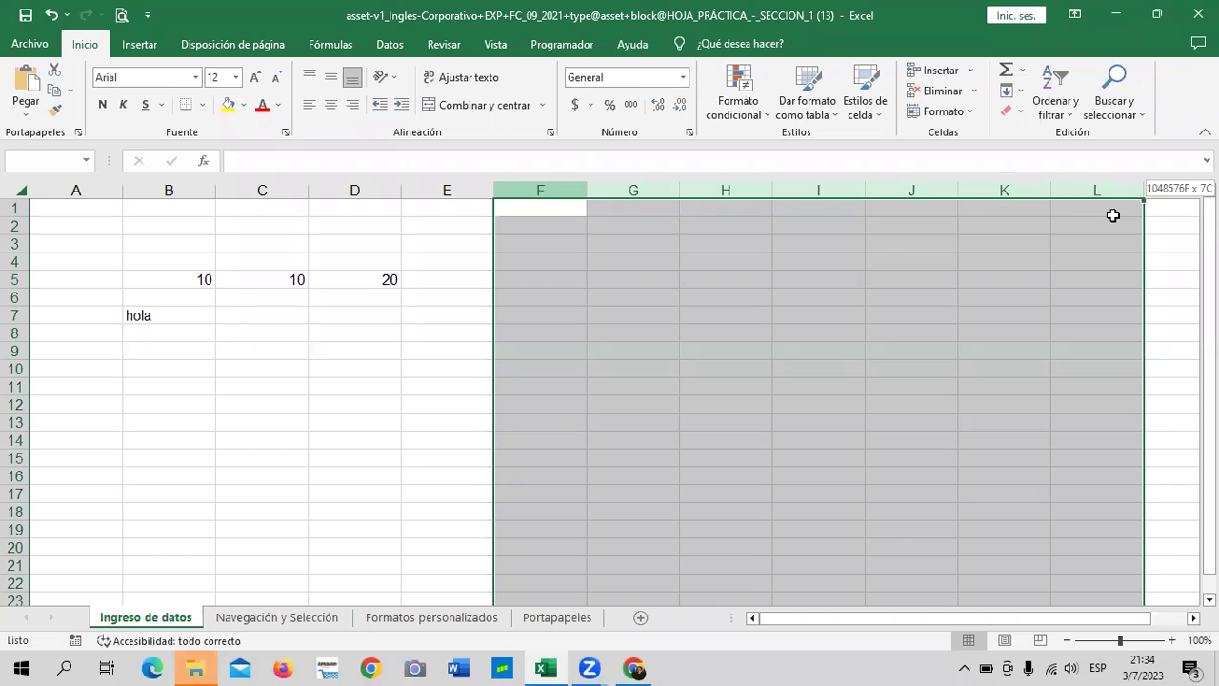
pyautogui.click(332, 404)
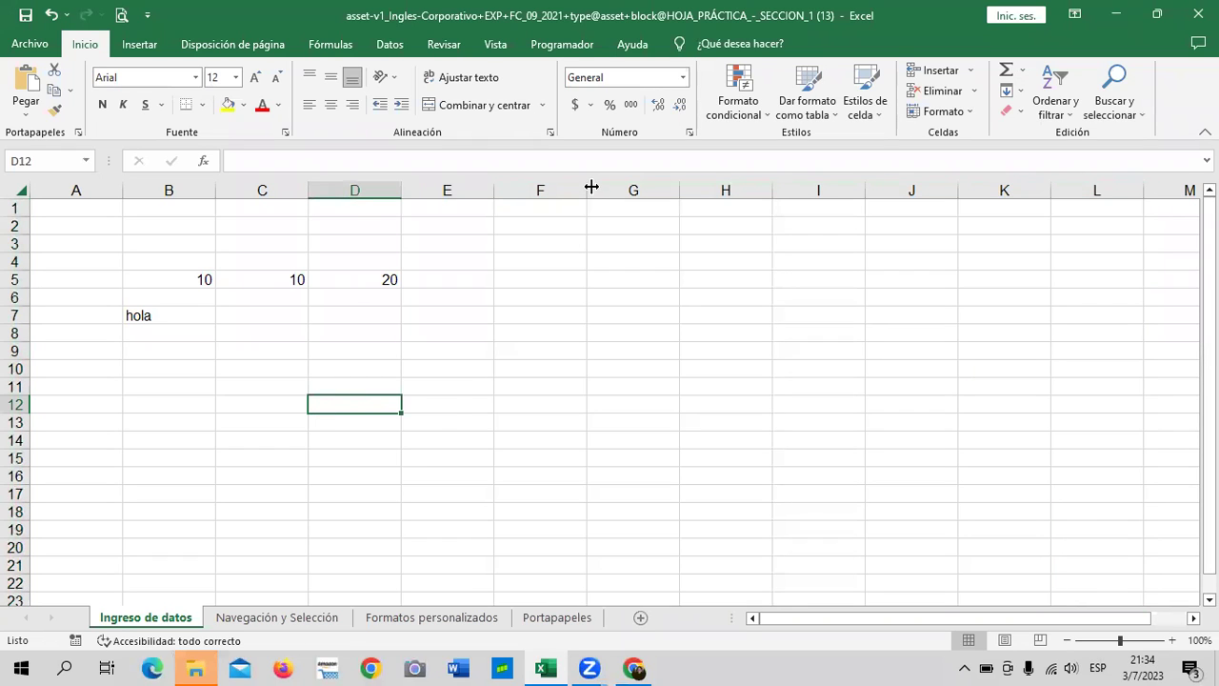
pyautogui.click(610, 329)
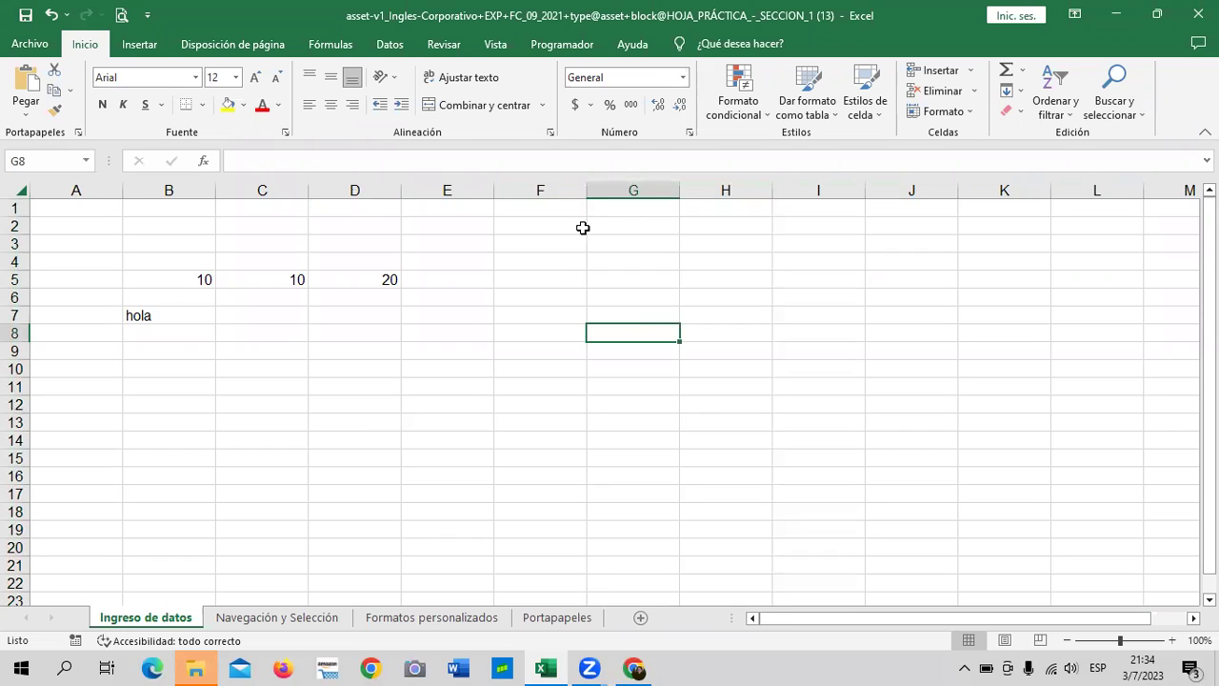
pyautogui.click(553, 228)
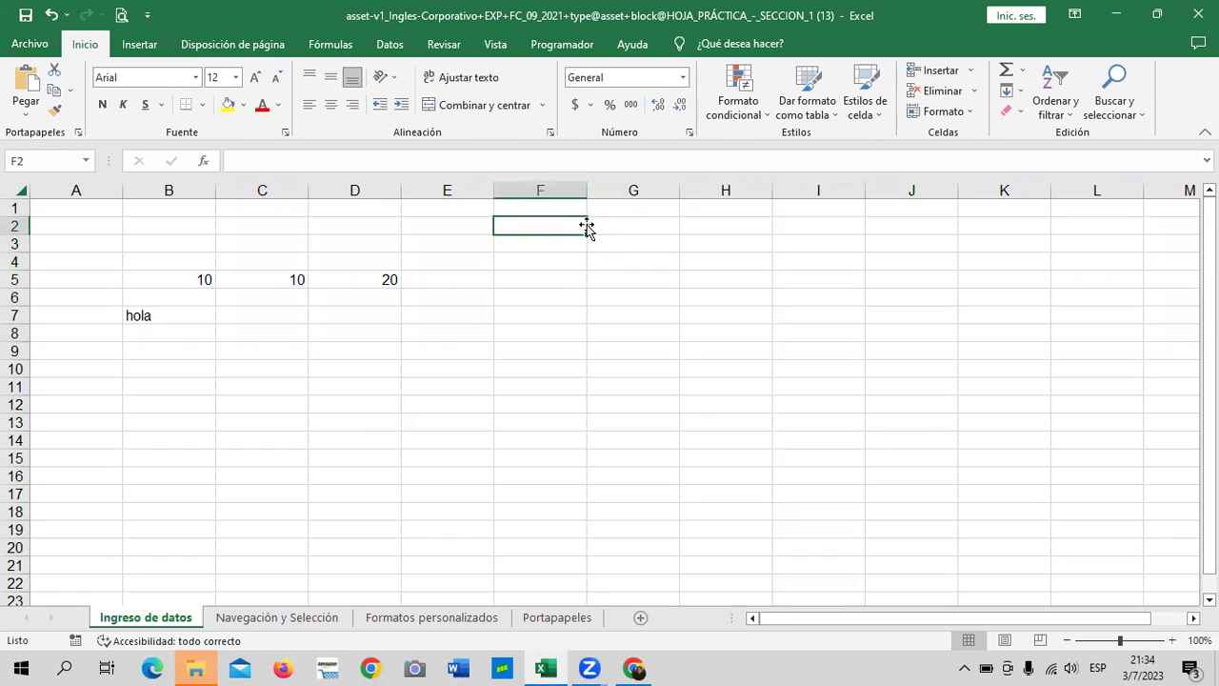
pyautogui.click(551, 186)
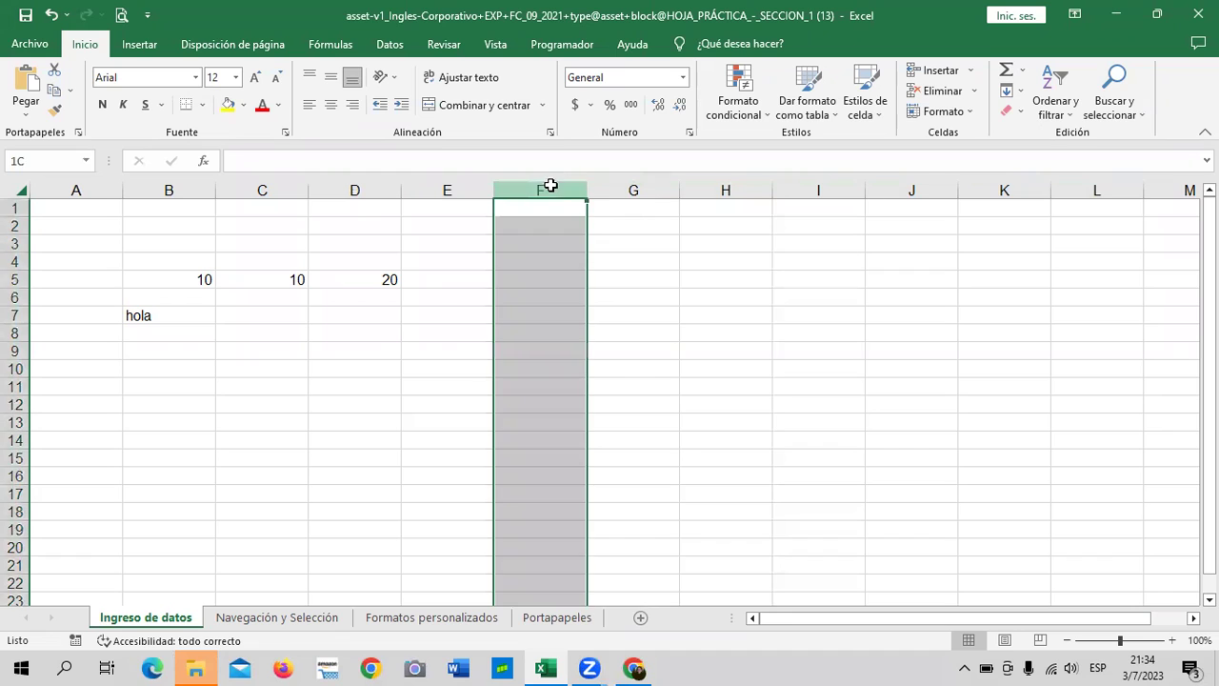
pyautogui.click(633, 296)
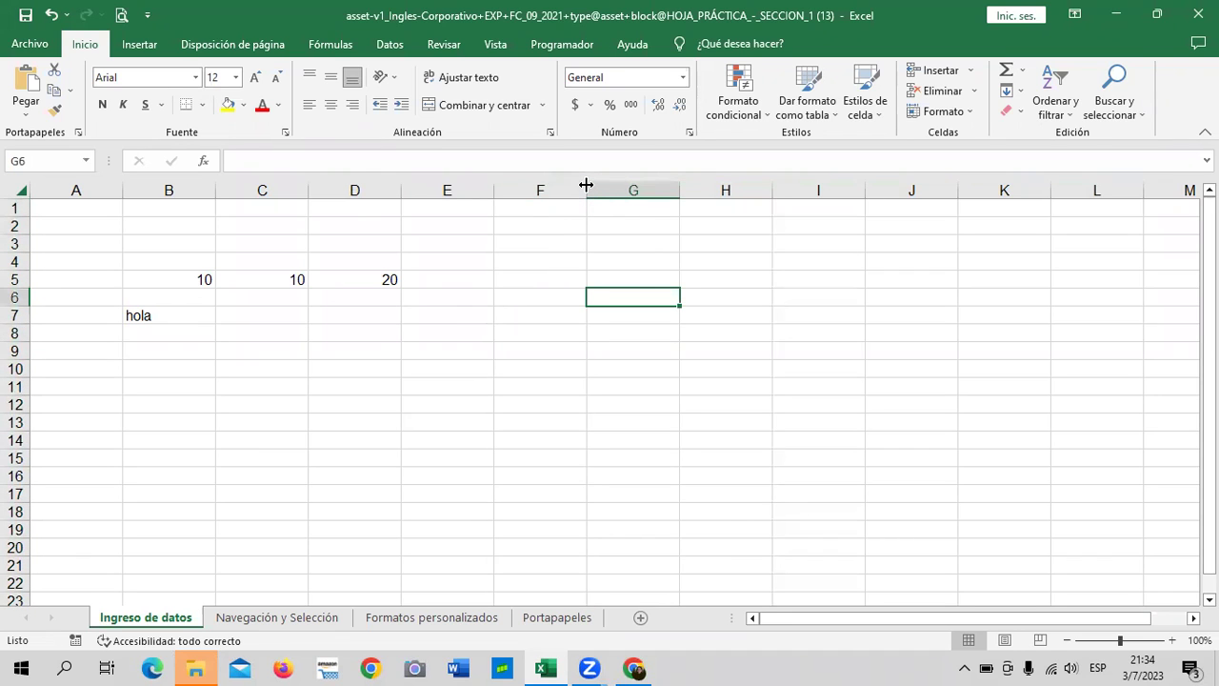
# Narrow column F below a width of 6.78, then select cell A3
pyautogui.moveTo(586, 185)
pyautogui.mouseDown()
pyautogui.moveTo(560, 179)
pyautogui.moveTo(566, 195)
pyautogui.mouseUp()
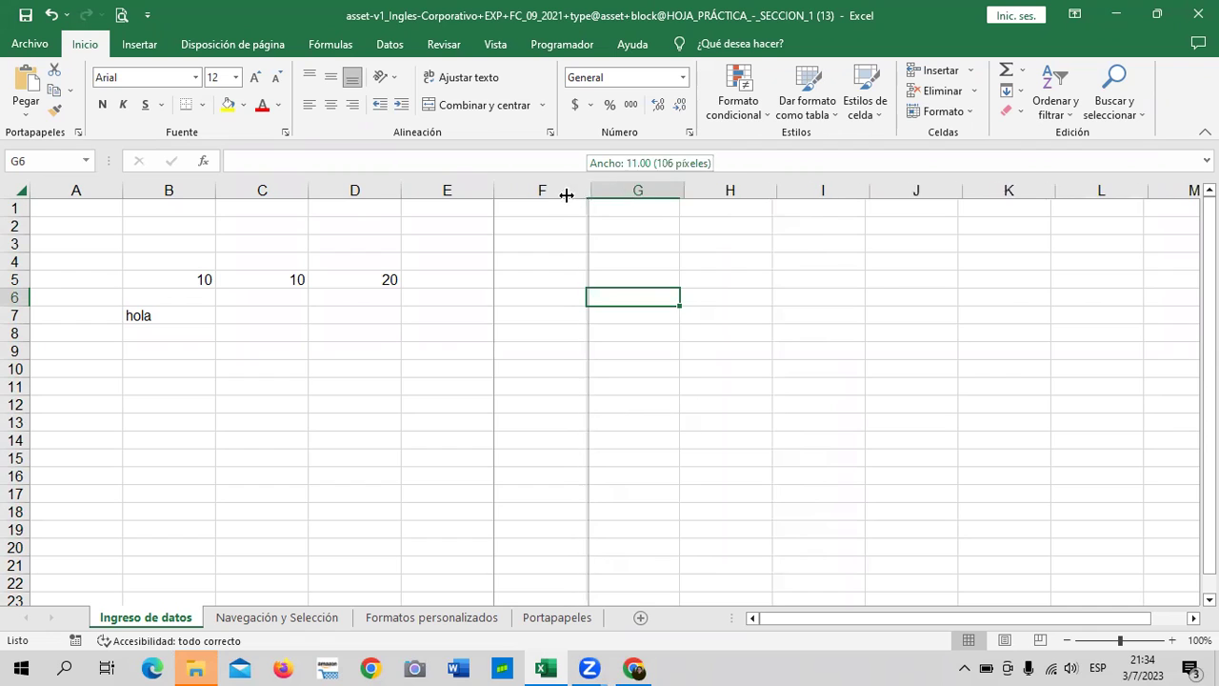
pyautogui.moveTo(566, 195); pyautogui.dragTo(539, 195)
pyautogui.click(659, 242)
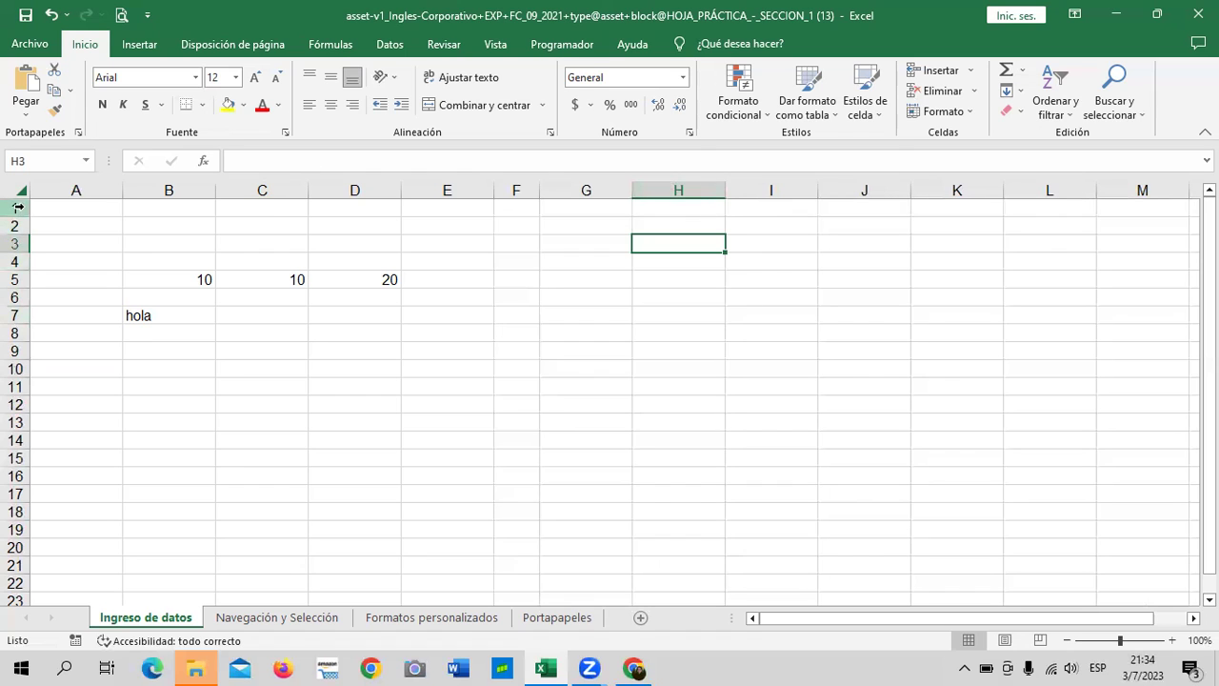
pyautogui.click(46, 238)
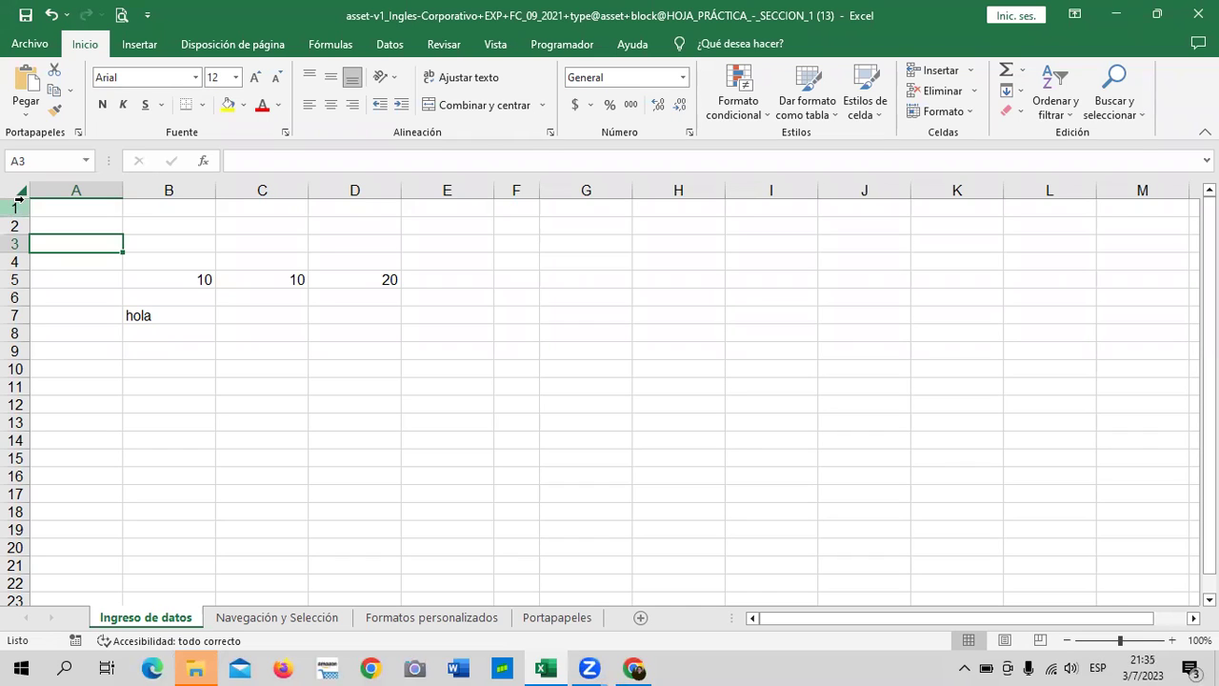
pyautogui.click(143, 316)
pyautogui.click(255, 77)
pyautogui.click(255, 78)
pyautogui.click(255, 77)
pyautogui.click(319, 412)
pyautogui.click(174, 318)
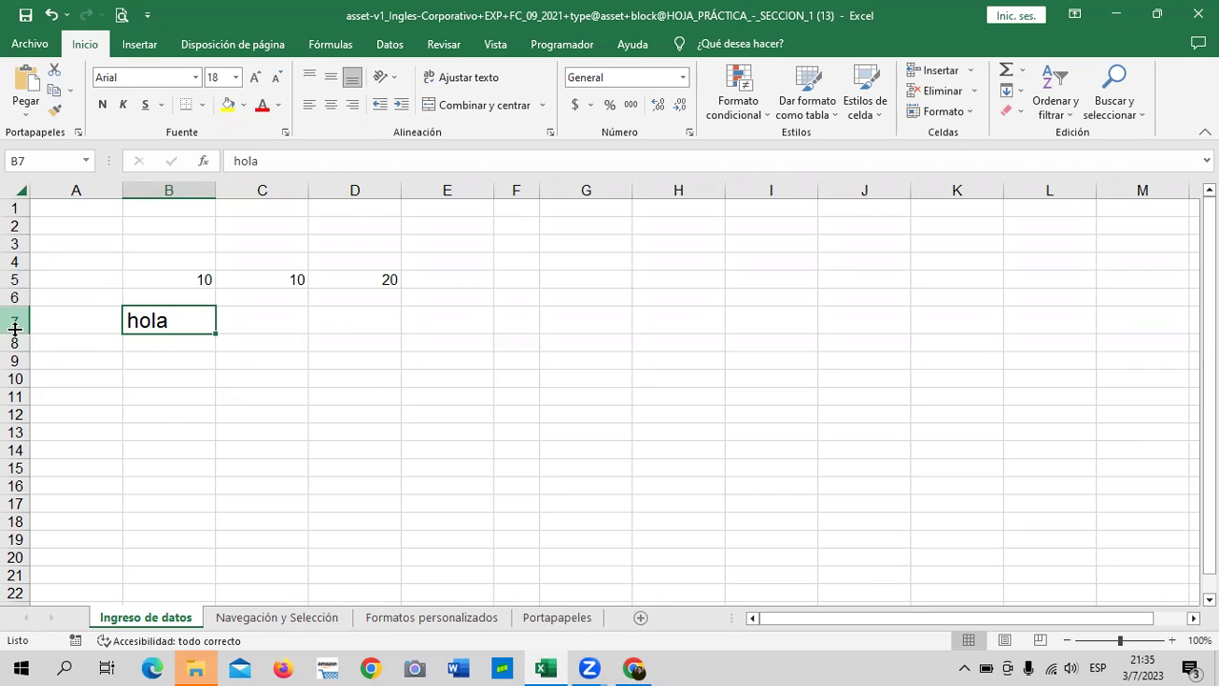
pyautogui.click(372, 343)
pyautogui.click(162, 324)
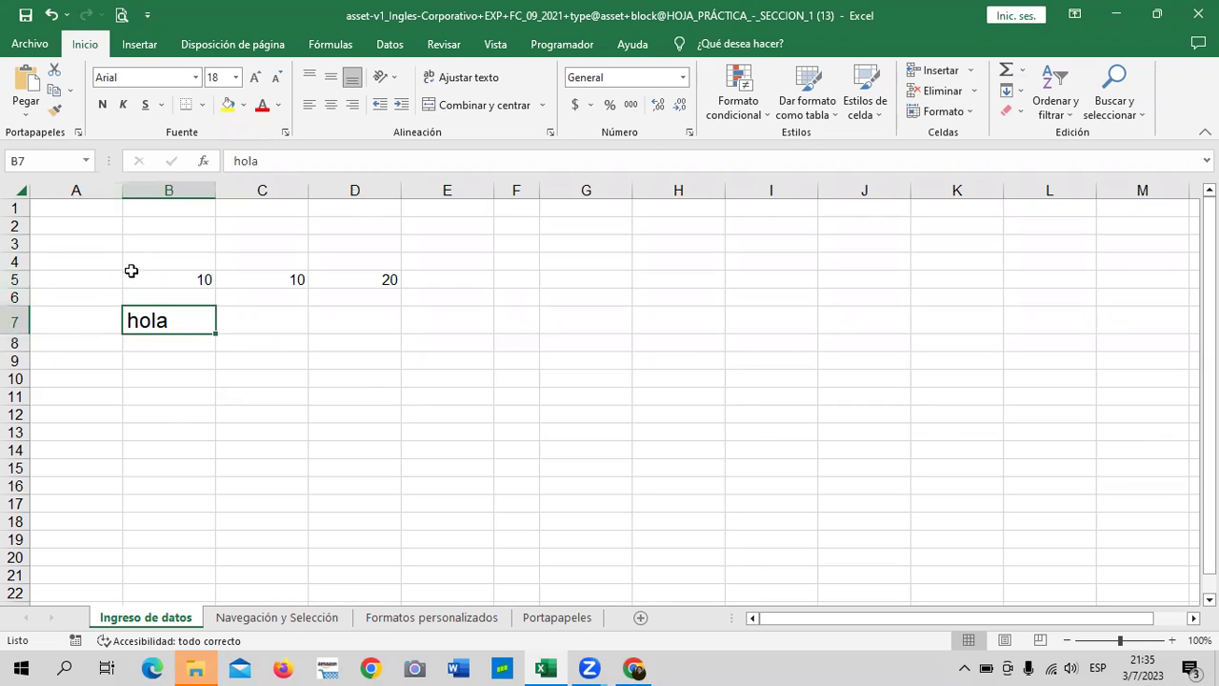
pyautogui.click(277, 80)
pyautogui.click(277, 82)
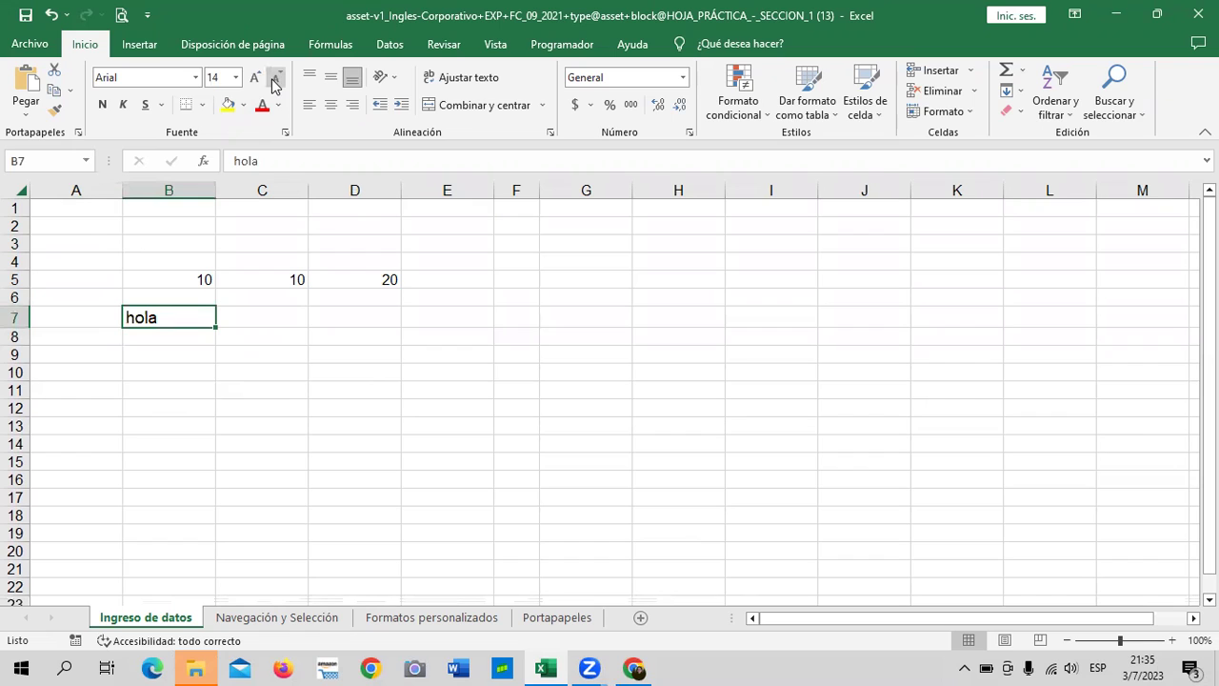
pyautogui.click(274, 86)
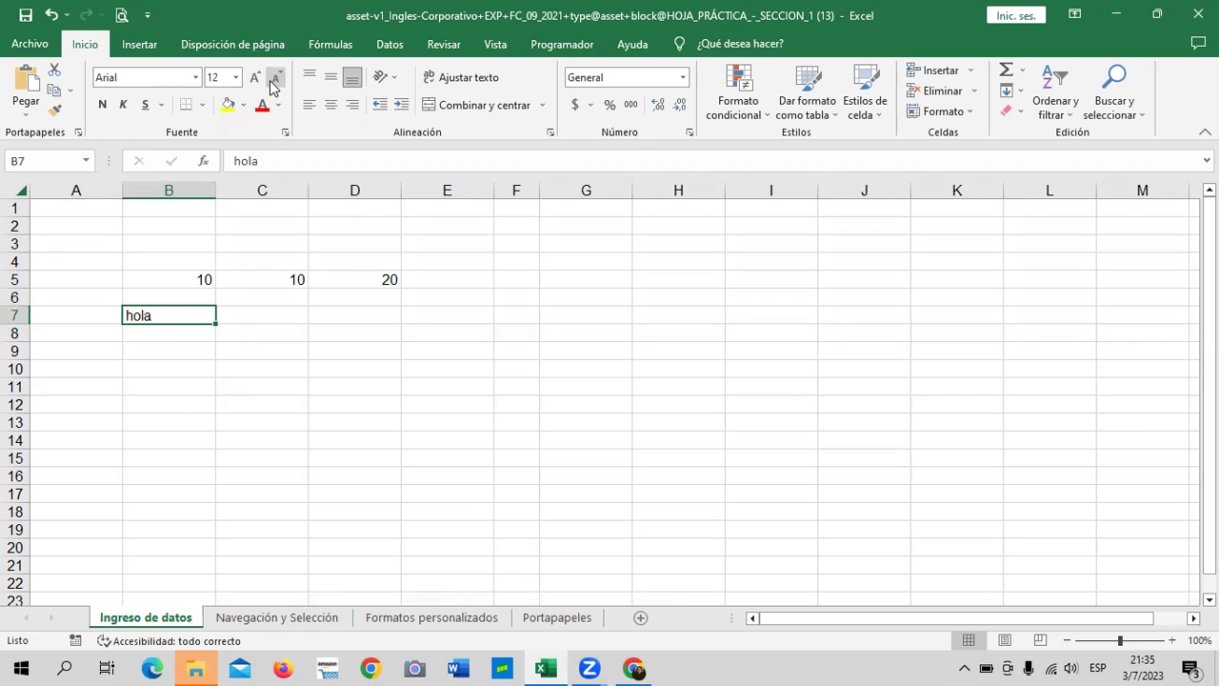
pyautogui.click(250, 407)
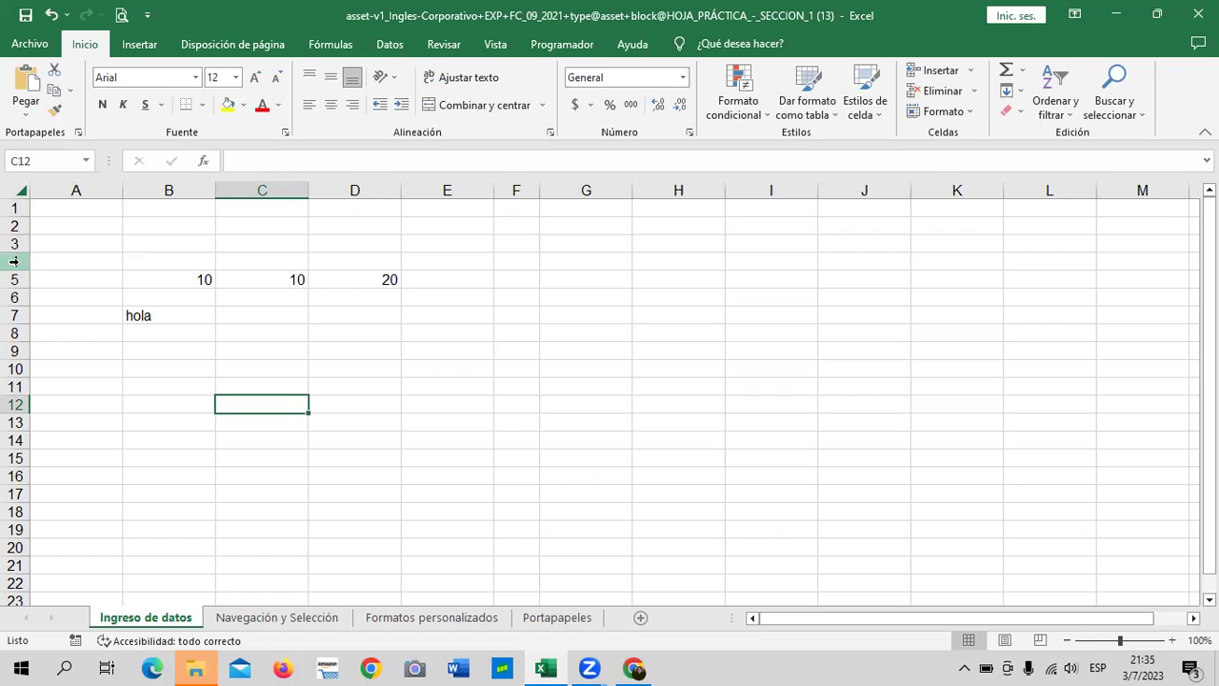
pyautogui.click(13, 261)
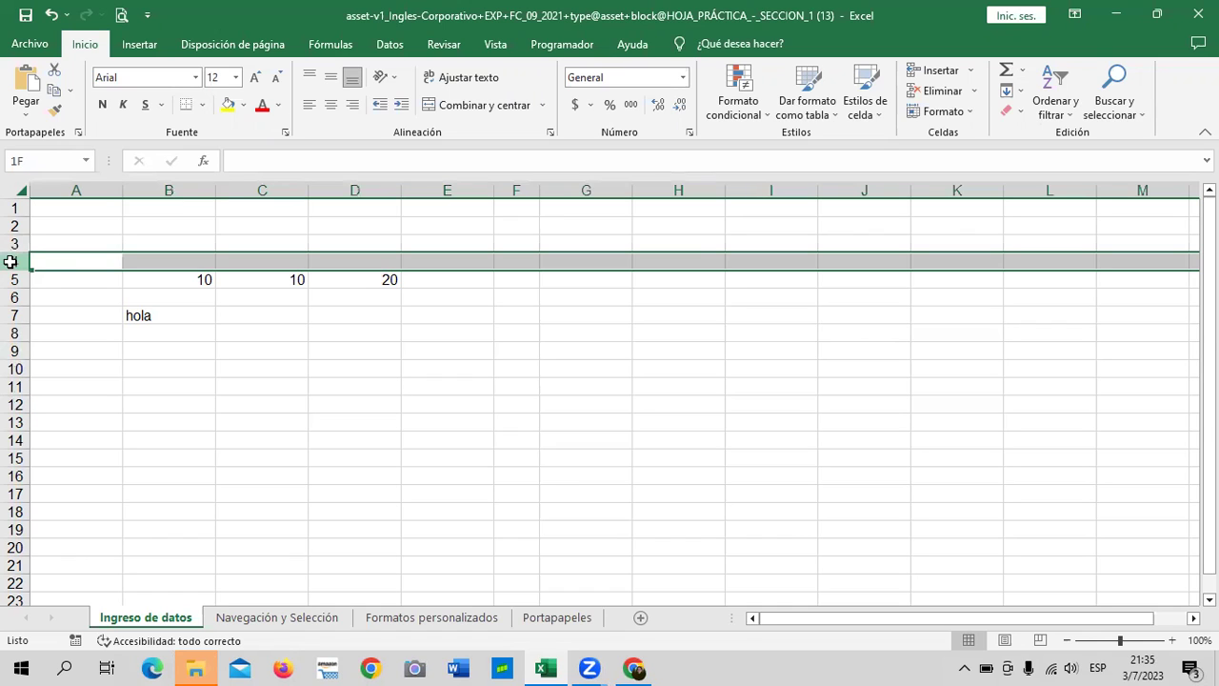
pyautogui.click(59, 258)
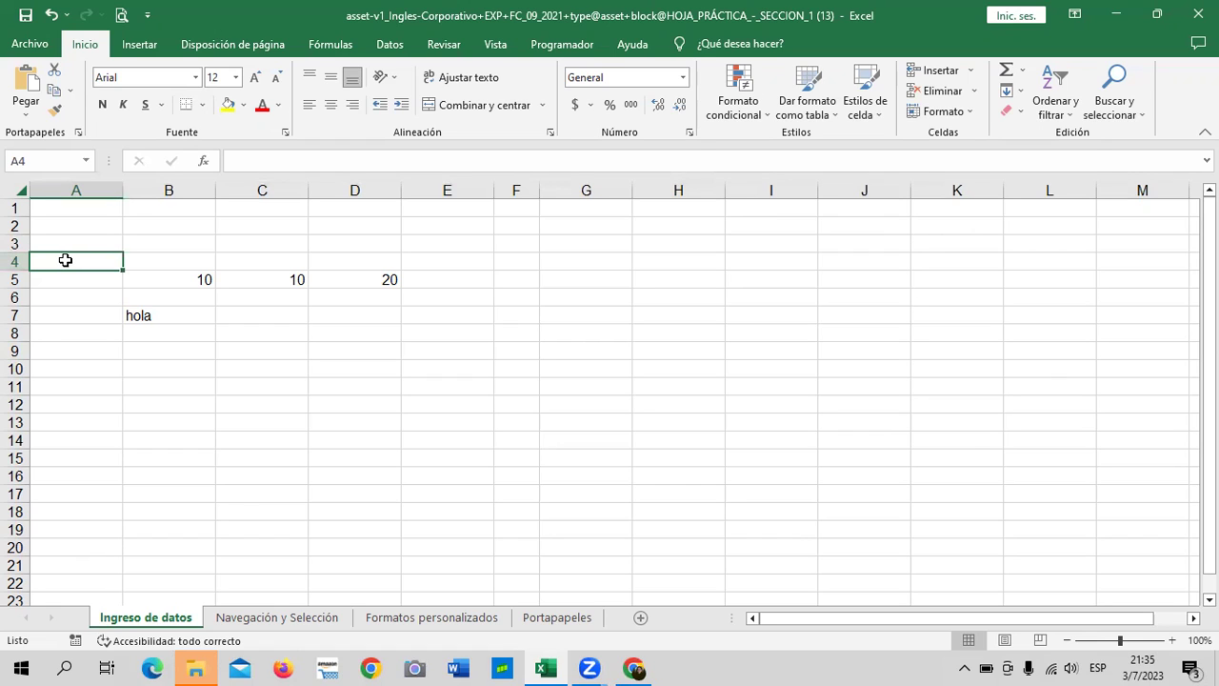
pyautogui.click(76, 386)
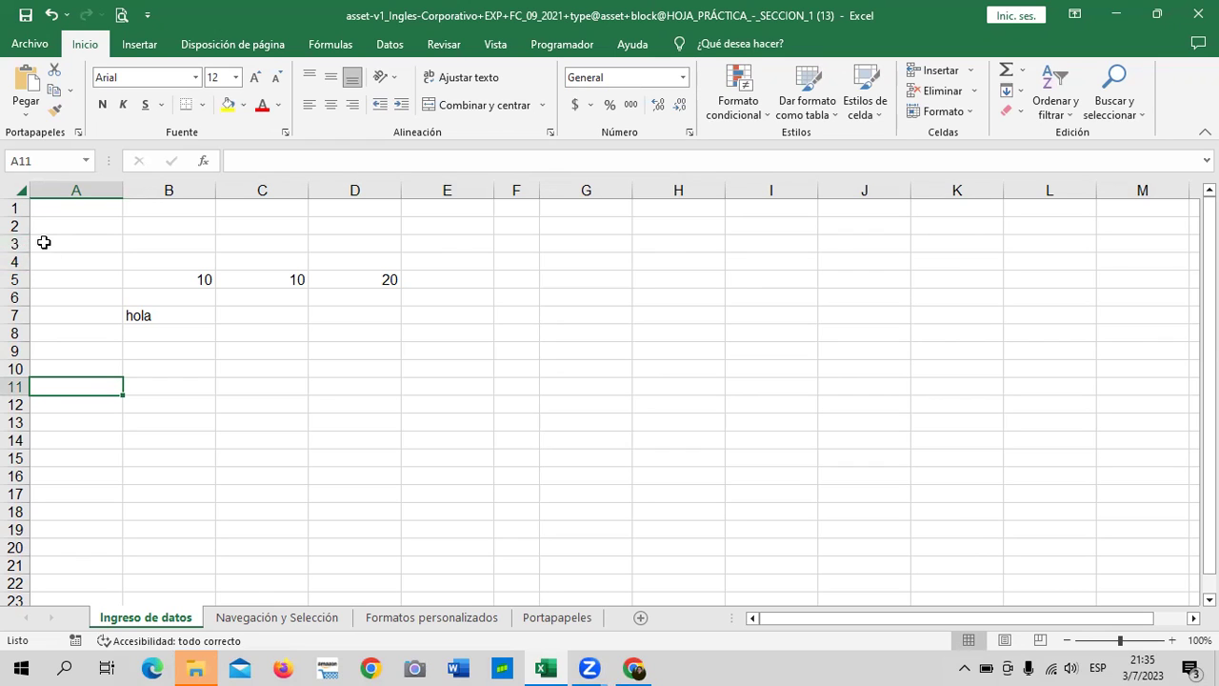
pyautogui.moveTo(13, 244); pyautogui.dragTo(13, 240)
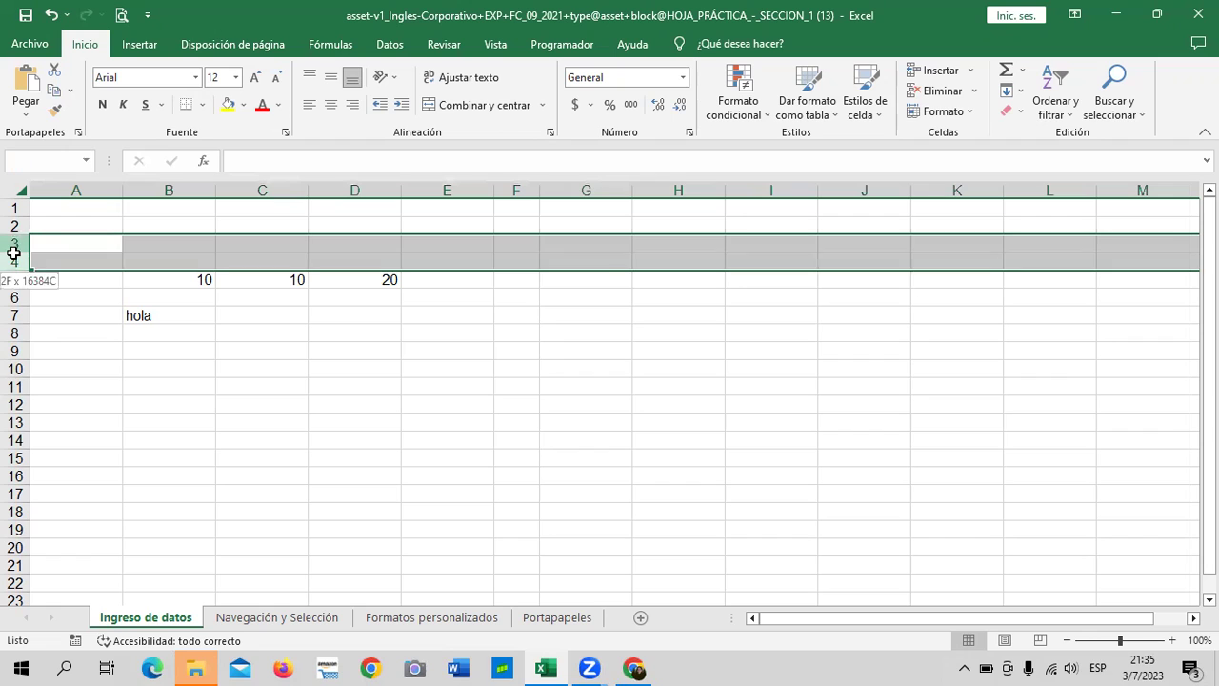
pyautogui.click(93, 338)
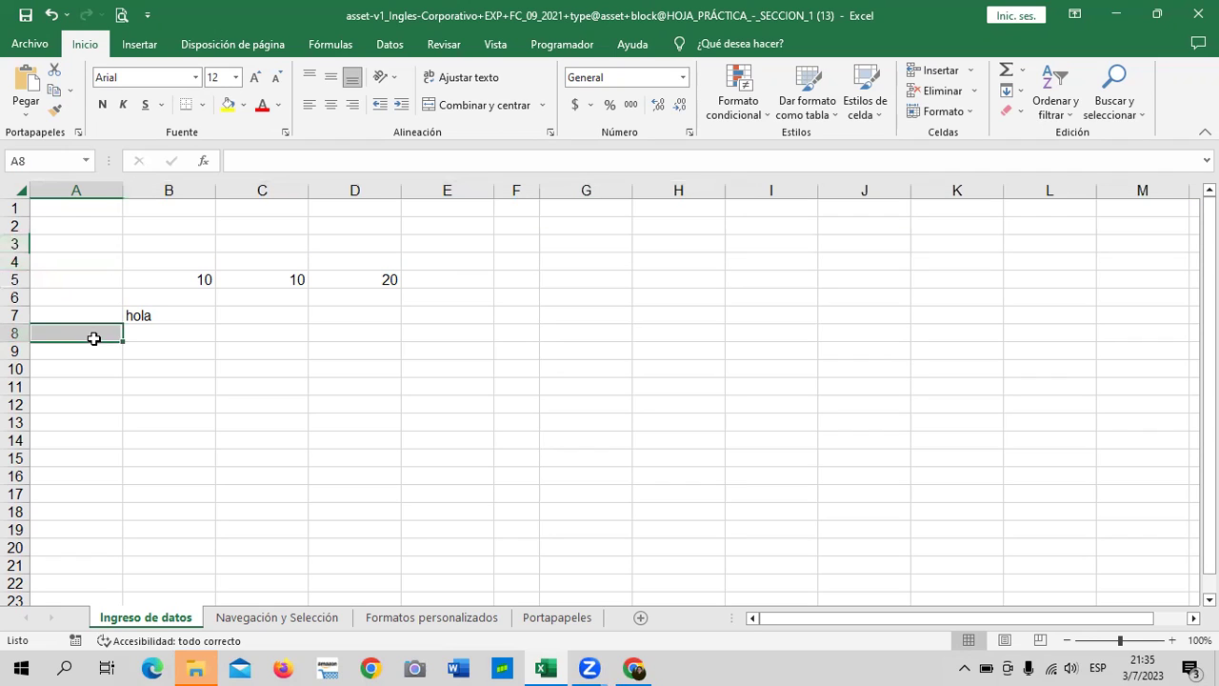
pyautogui.click(13, 243)
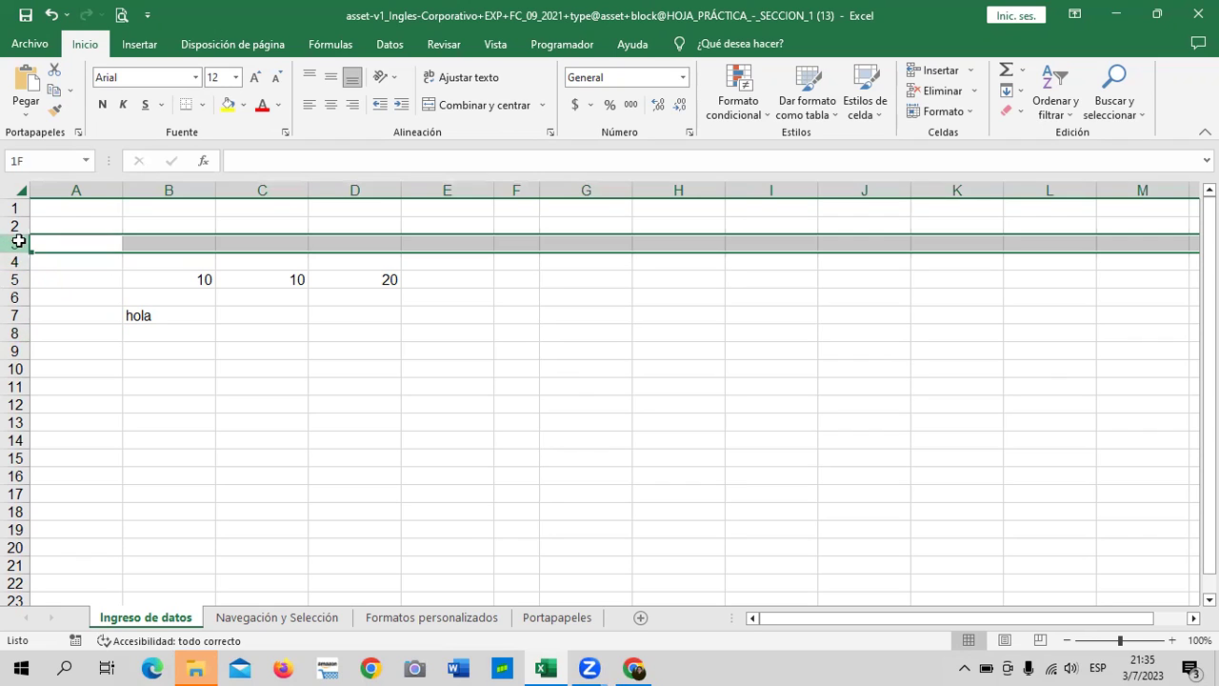
pyautogui.moveTo(15, 243)
pyautogui.mouseDown()
pyautogui.moveTo(6, 523)
pyautogui.moveTo(6, 421)
pyautogui.mouseUp()
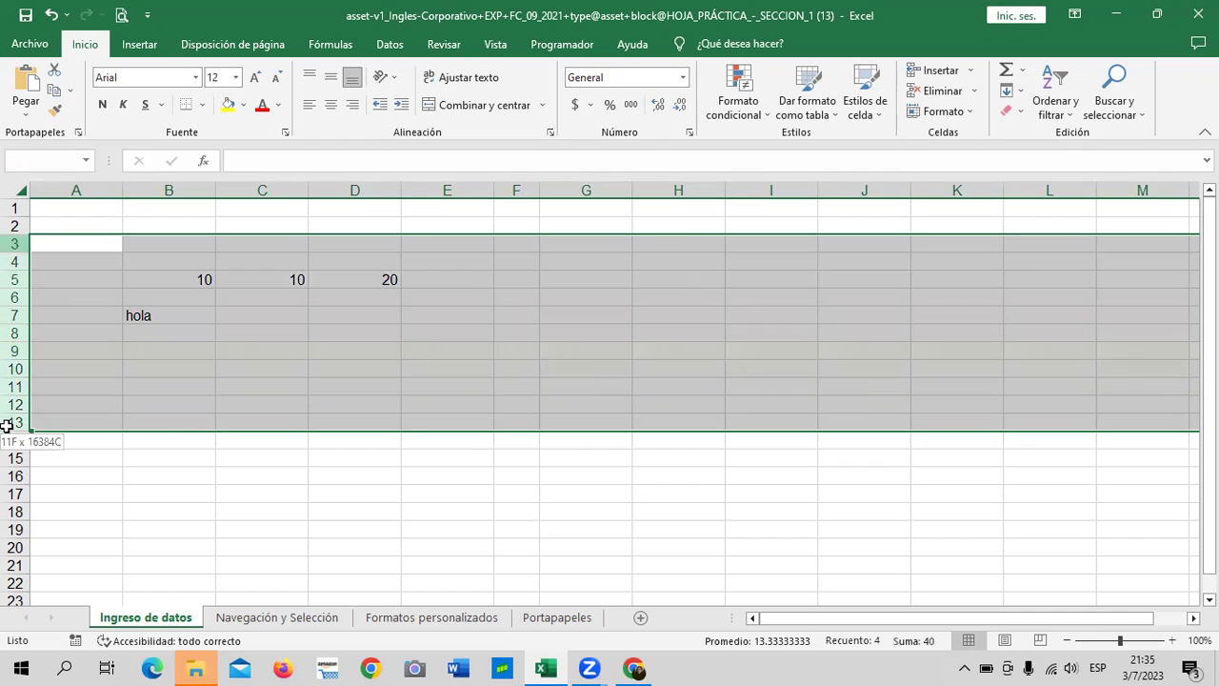
pyautogui.moveTo(6, 421); pyautogui.dragTo(5, 441)
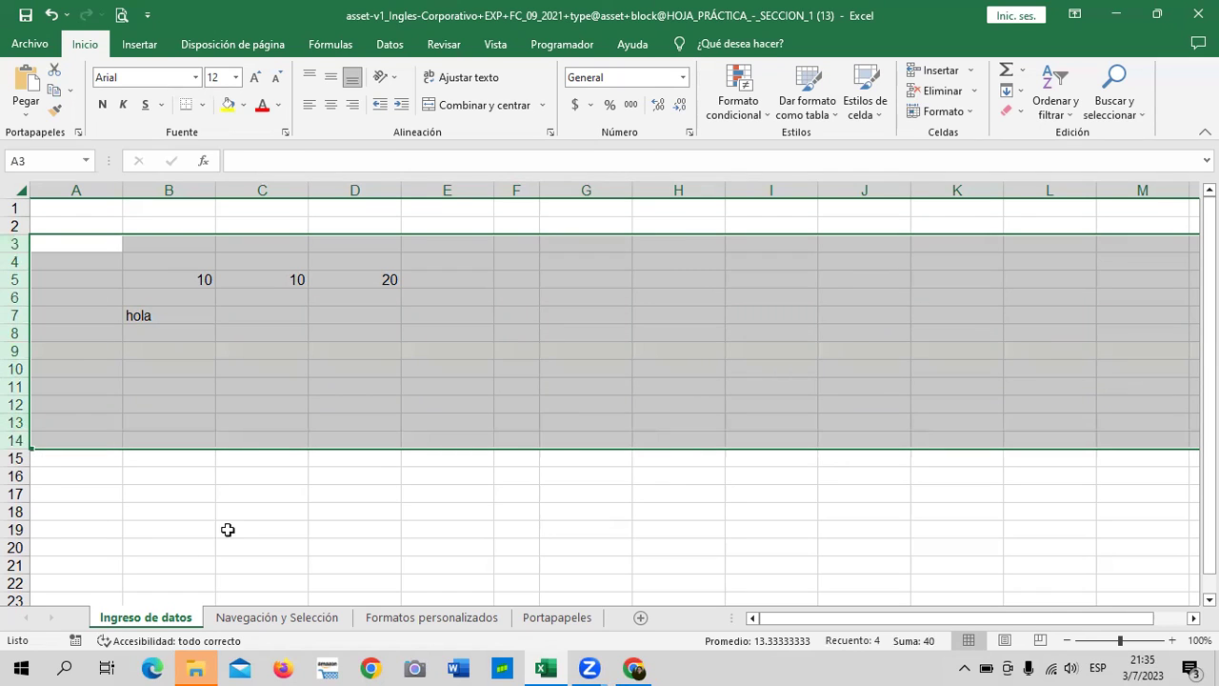
pyautogui.click(223, 511)
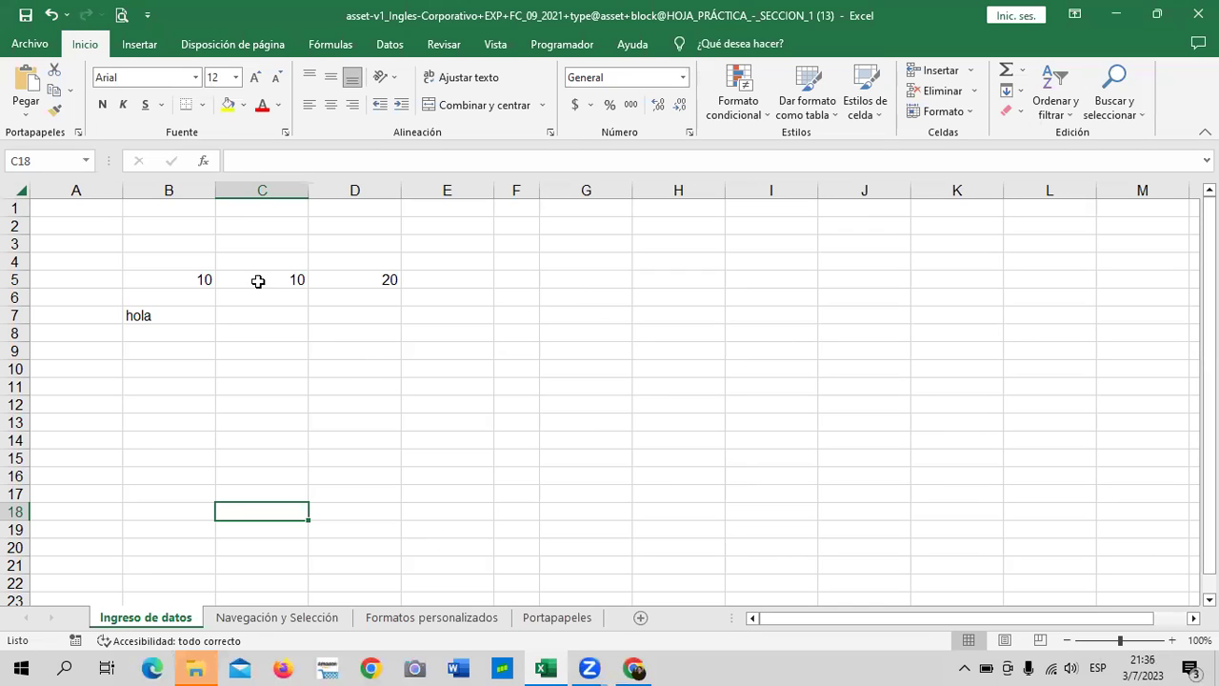
pyautogui.moveTo(146, 227)
pyautogui.mouseDown()
pyautogui.moveTo(1141, 301)
pyautogui.moveTo(1086, 543)
pyautogui.mouseUp()
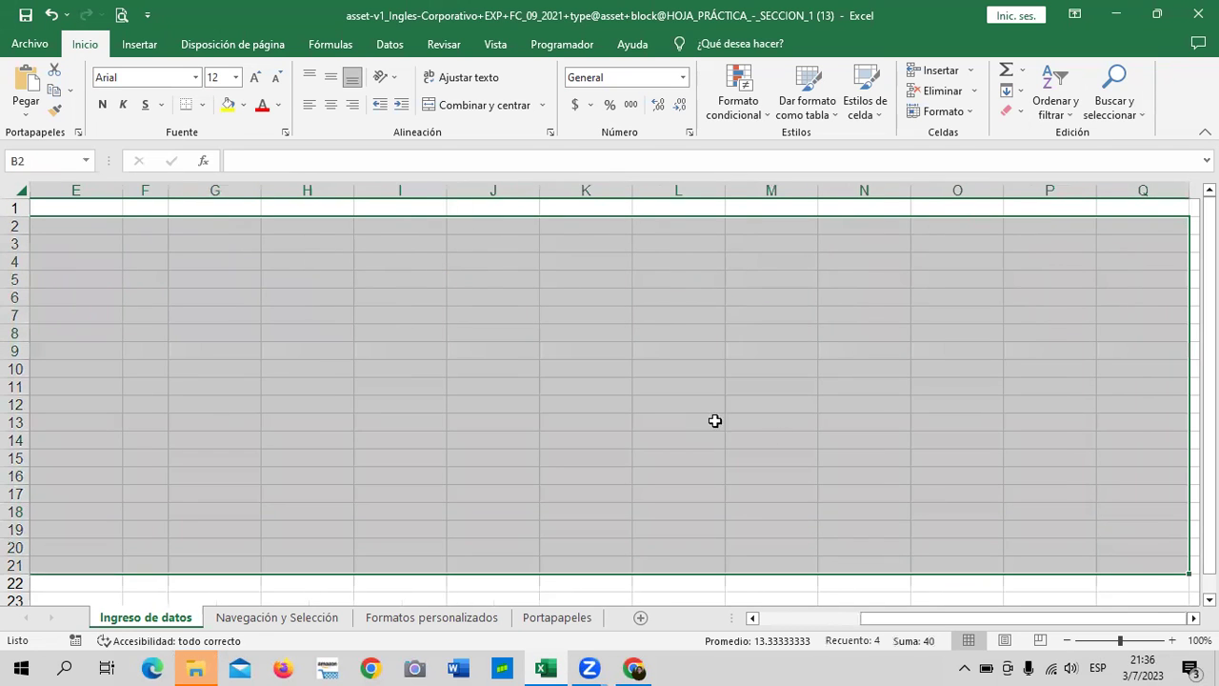
pyautogui.moveTo(879, 625); pyautogui.dragTo(694, 534)
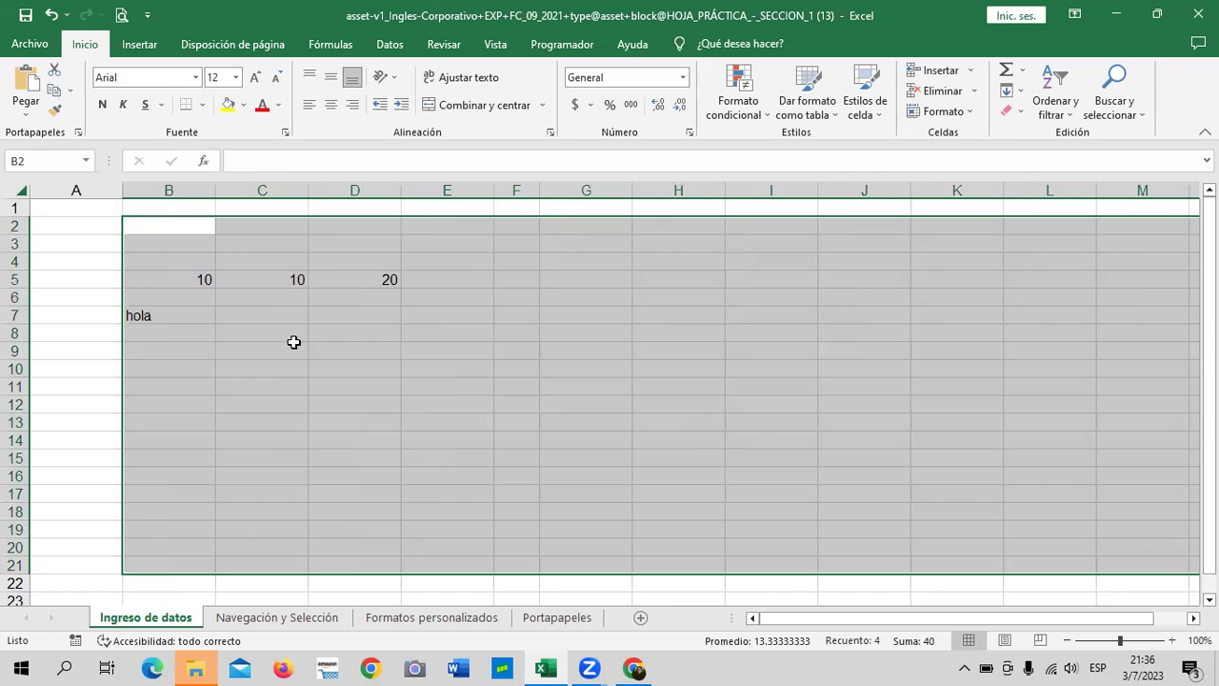
pyautogui.click(65, 203)
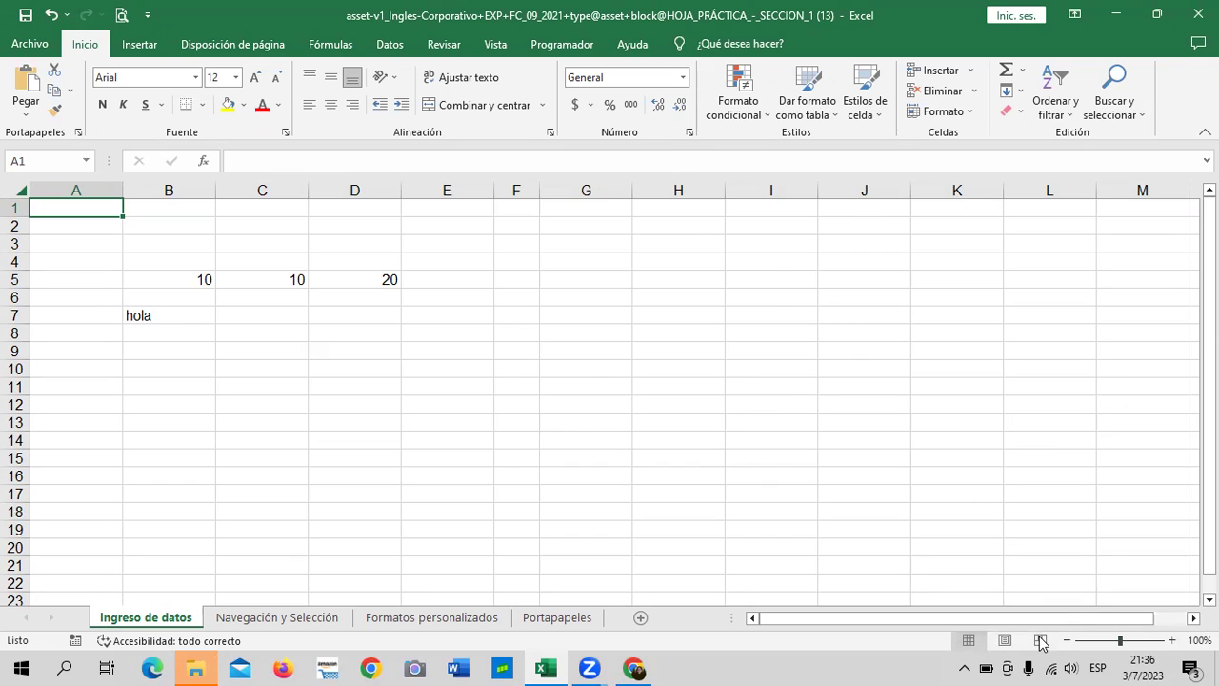
# Select blocks of cells up to A1:L16 to read the status bar totals, then widen column F
pyautogui.moveTo(333, 279); pyautogui.dragTo(795, 475)
pyautogui.moveTo(81, 208); pyautogui.dragTo(1010, 477)
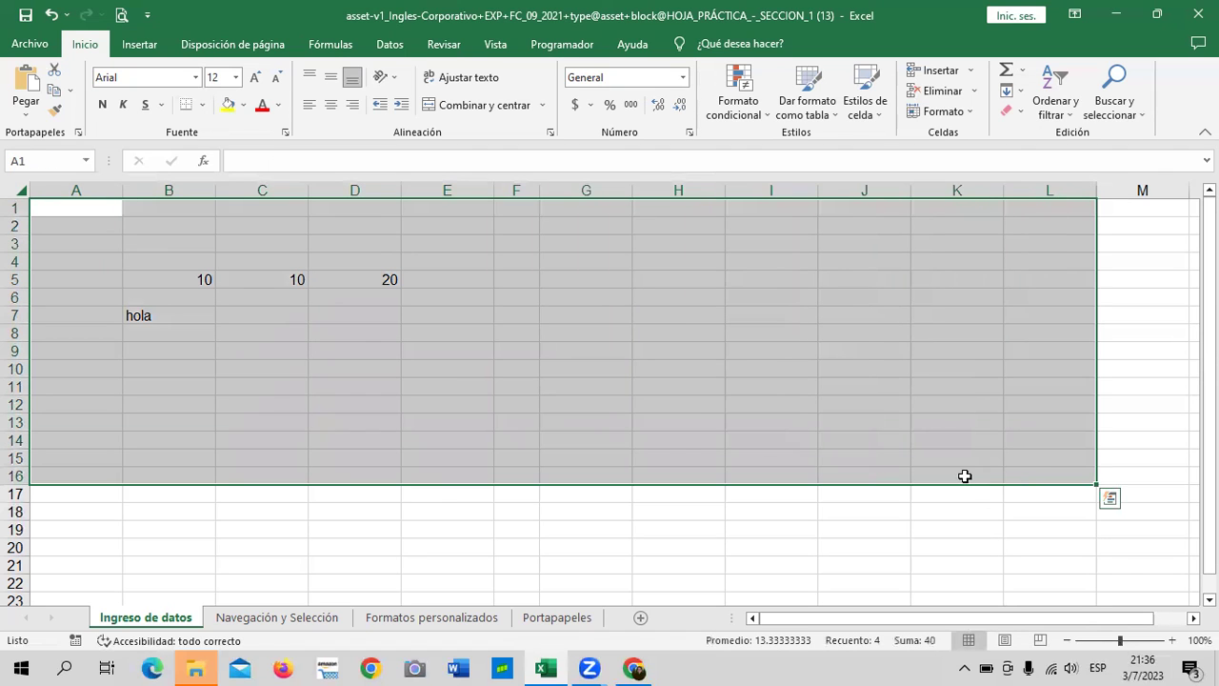
pyautogui.click(481, 551)
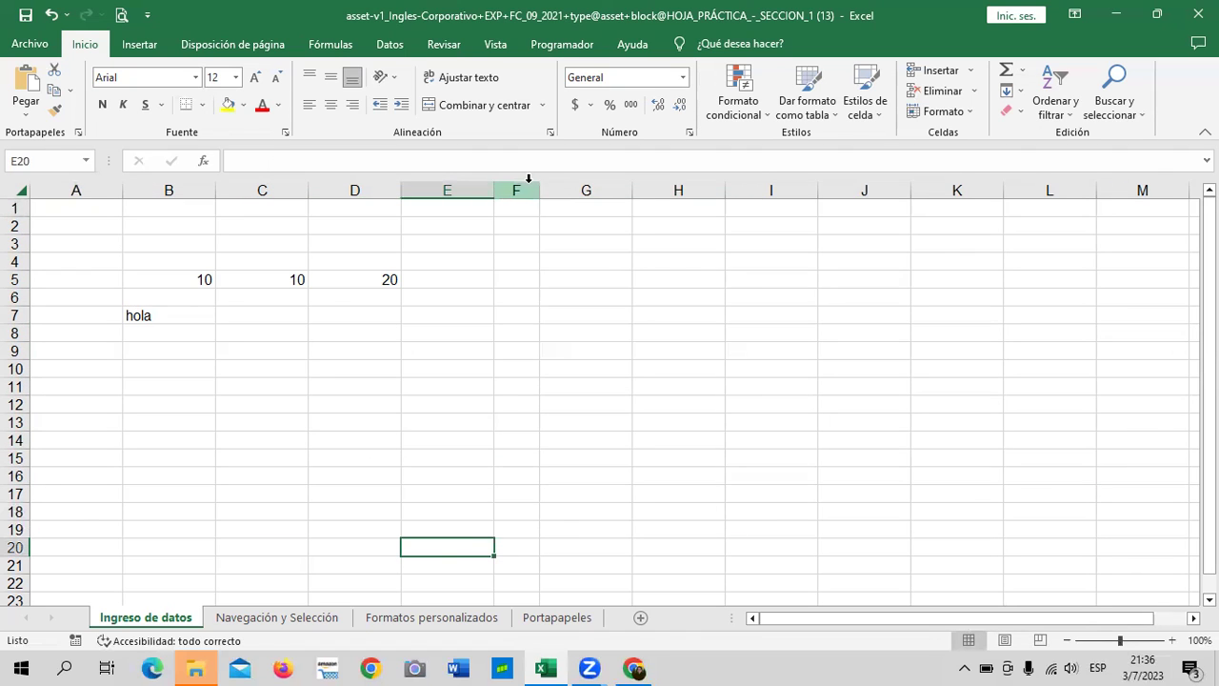
pyautogui.moveTo(540, 187)
pyautogui.mouseDown()
pyautogui.moveTo(600, 186)
pyautogui.moveTo(586, 191)
pyautogui.mouseUp()
pyautogui.click(591, 299)
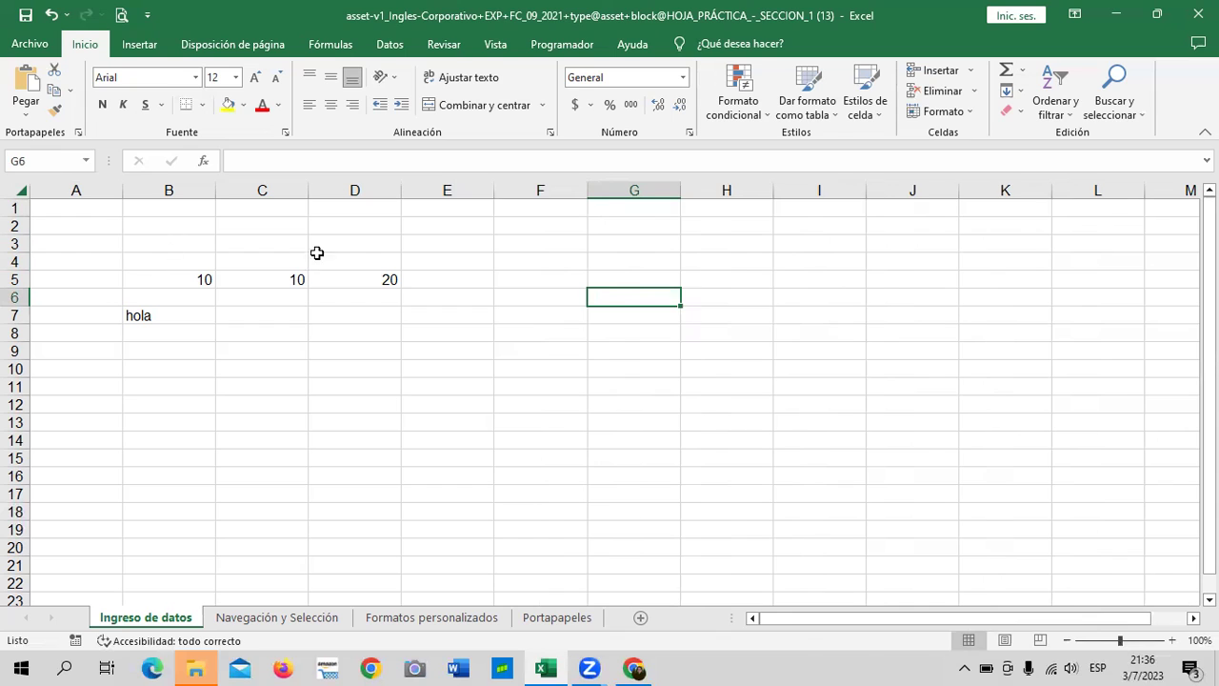
# Select rows 5–6 from B to L, then A1:L21, to compare status bar totals
pyautogui.moveTo(194, 277); pyautogui.dragTo(1086, 301)
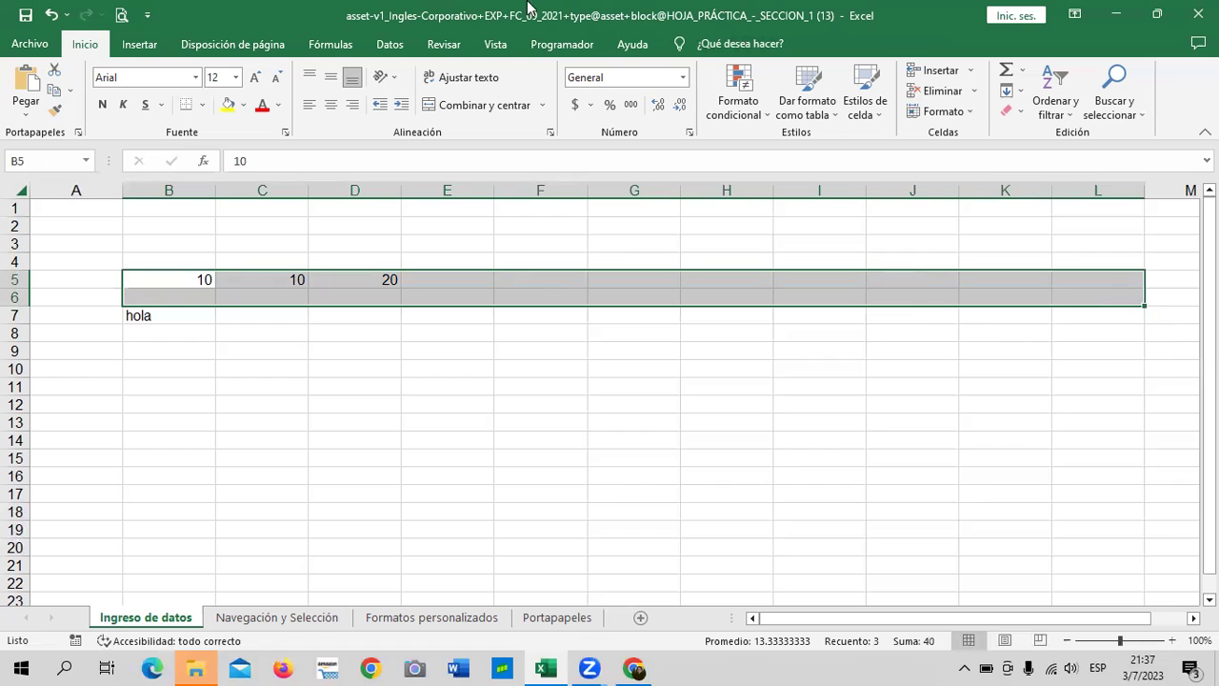
pyautogui.click(71, 207)
pyautogui.moveTo(128, 368); pyautogui.dragTo(1021, 562)
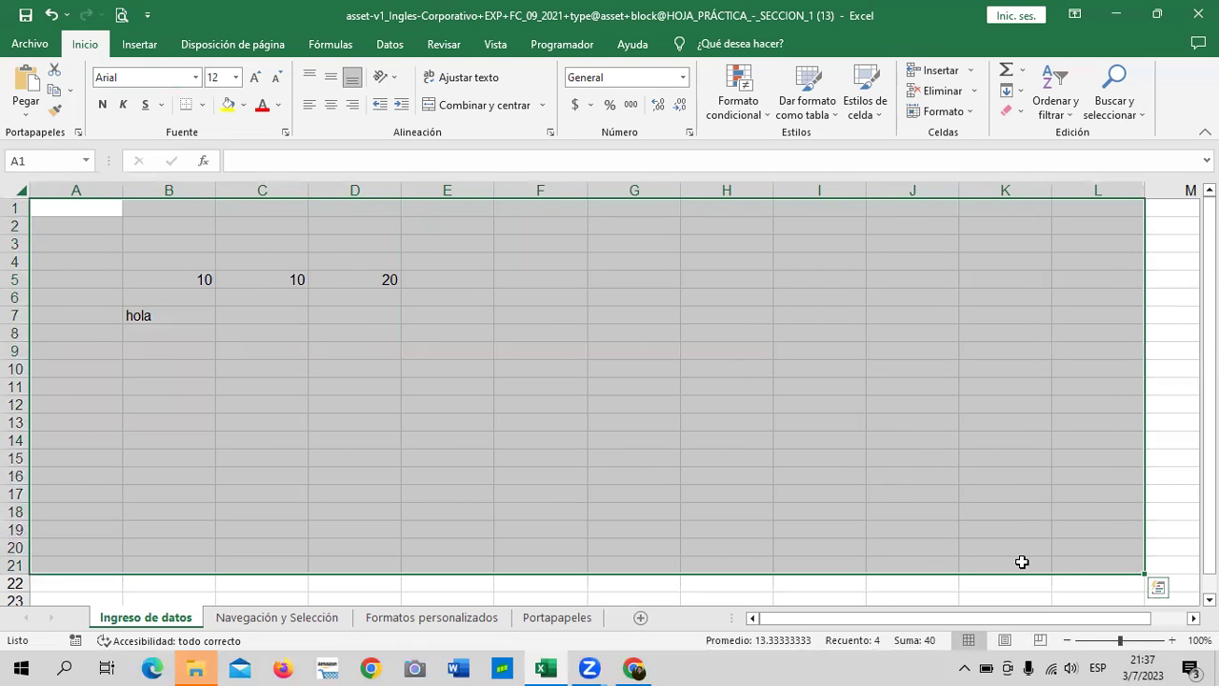
pyautogui.click(528, 584)
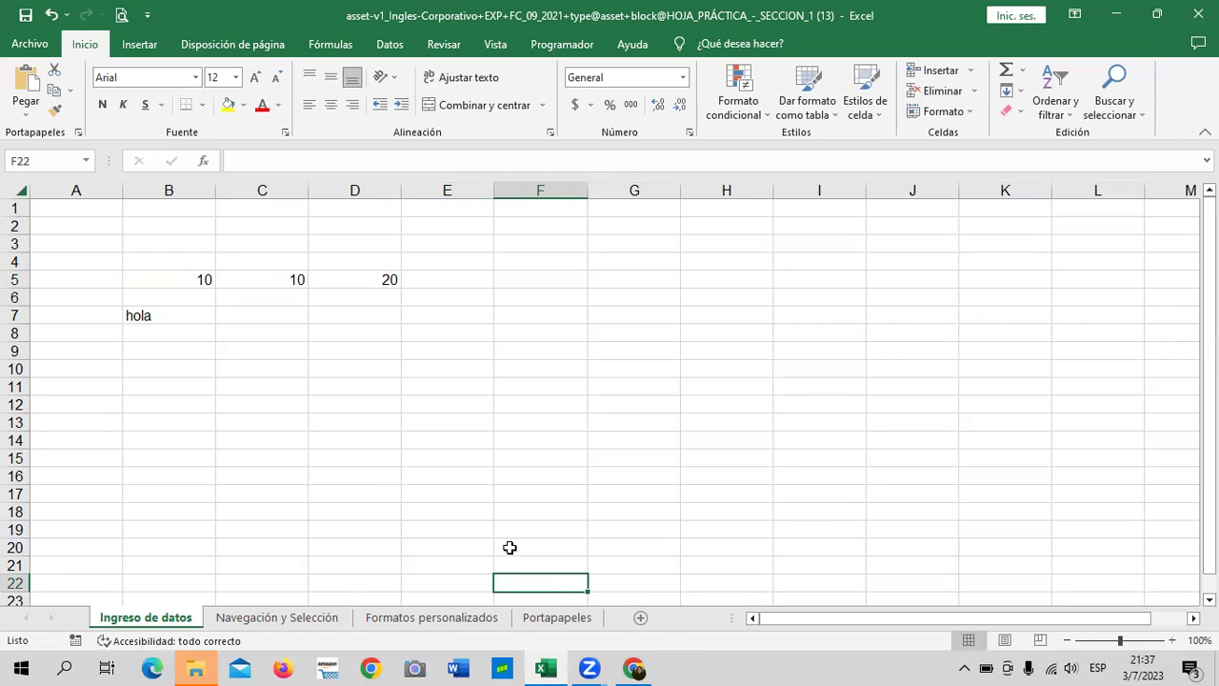
# Show the sheet in Page Layout view, scroll through its pages, and open Disposición de página
pyautogui.click(1041, 640)
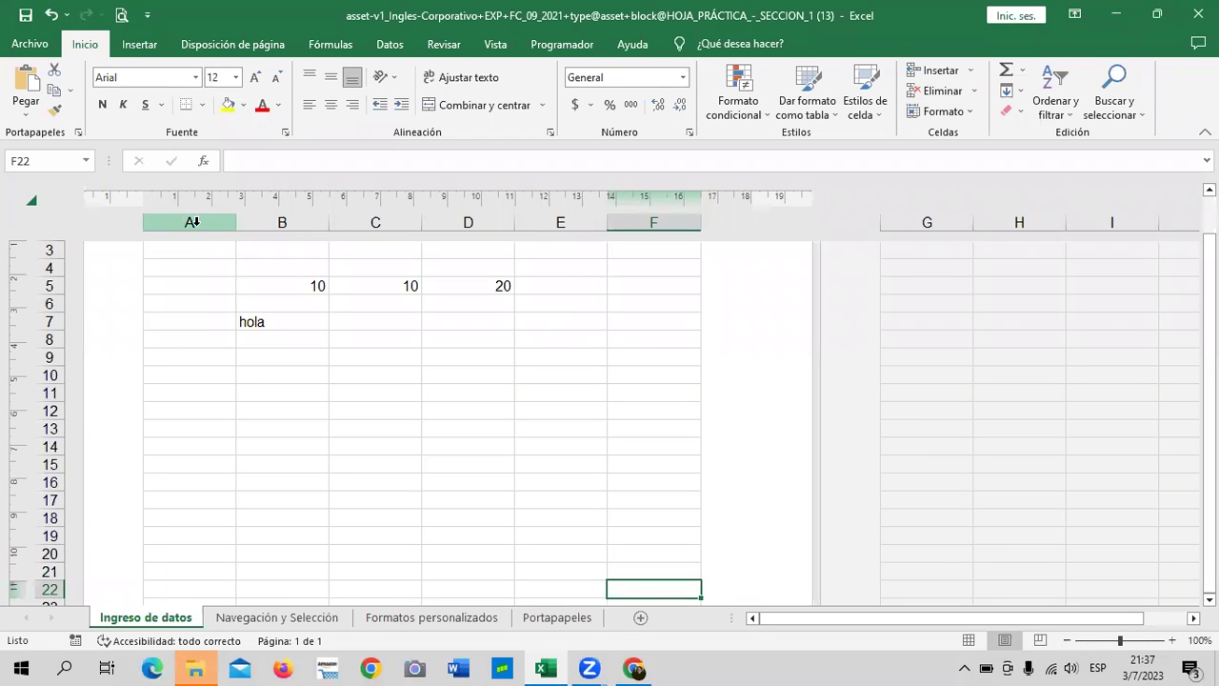
pyautogui.scroll(-3, 471, 342)
pyautogui.scroll(3, 470, 342)
pyautogui.scroll(2, 469, 345)
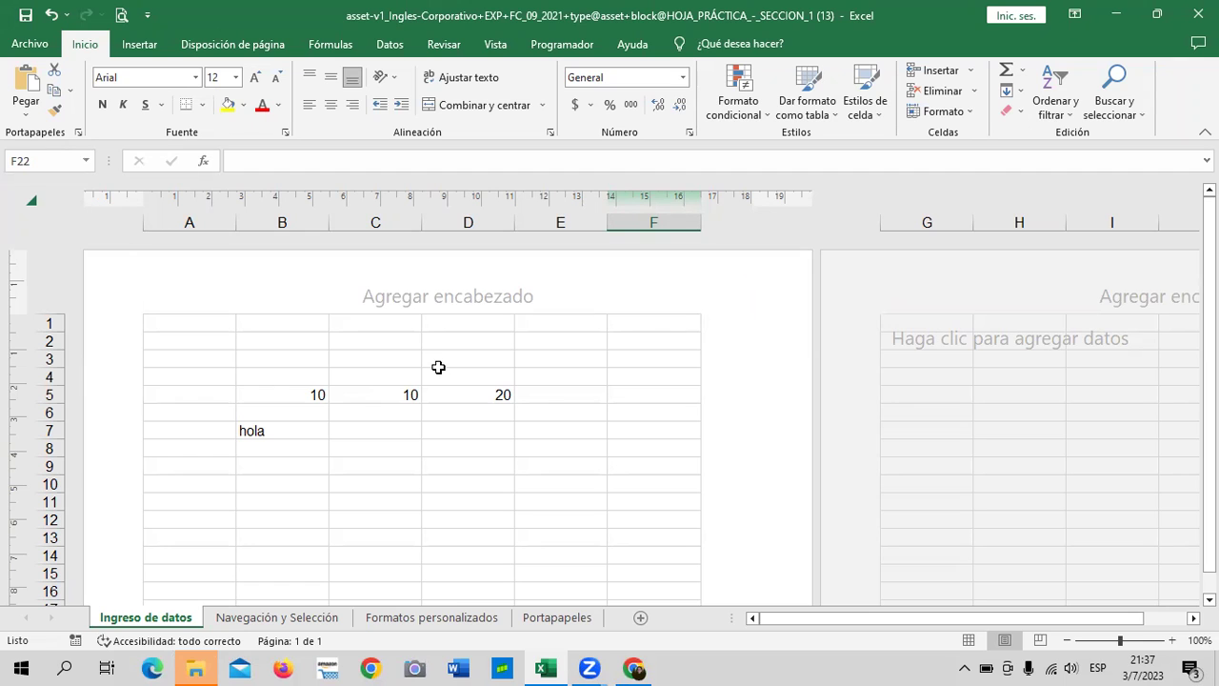
pyautogui.scroll(-6, 491, 388)
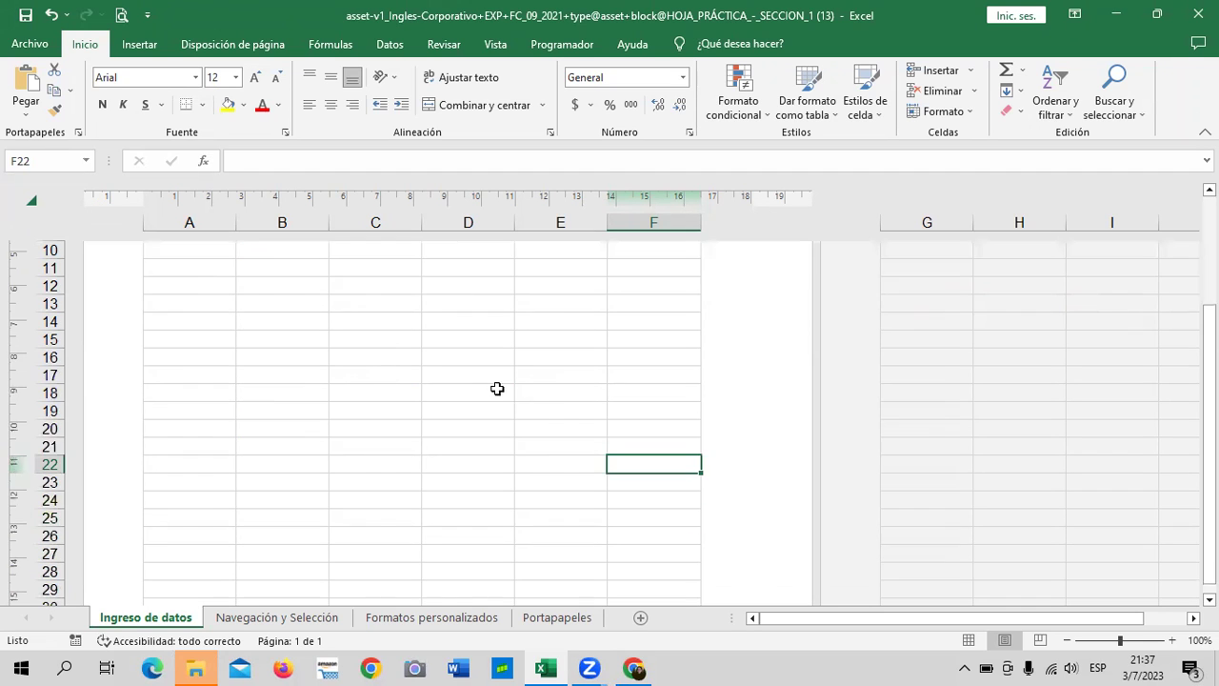
pyautogui.scroll(-4, 486, 389)
pyautogui.scroll(-2, 481, 387)
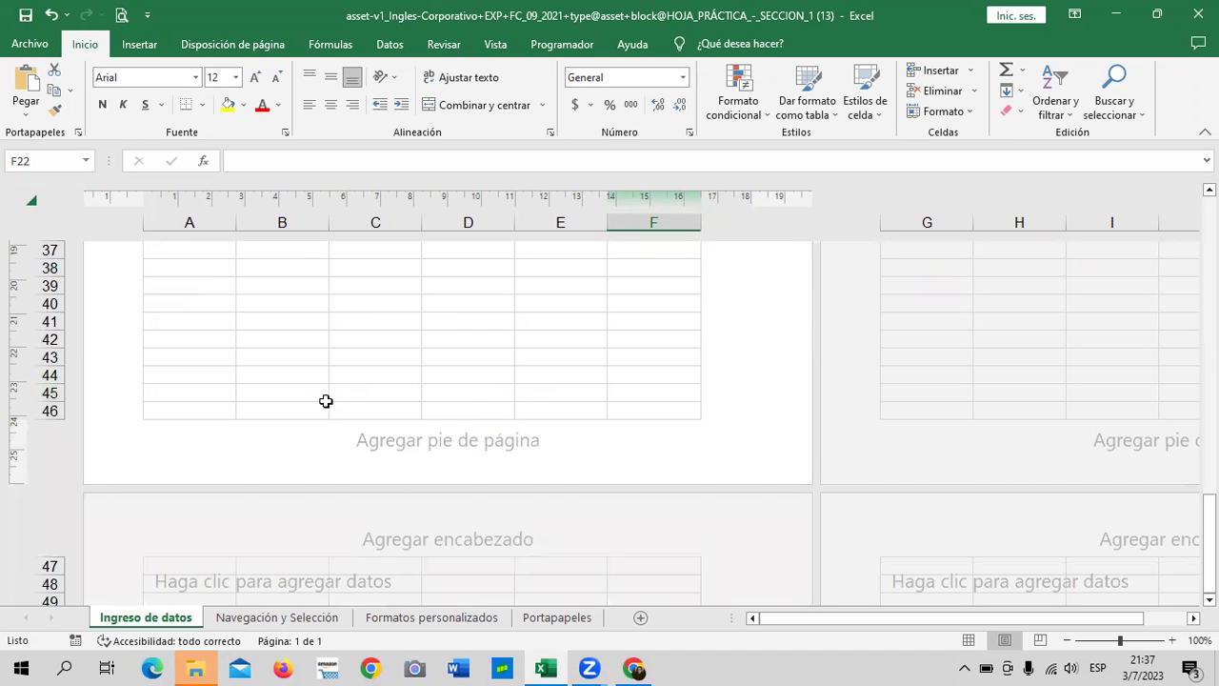
pyautogui.scroll(5, 327, 404)
pyautogui.scroll(5, 330, 431)
pyautogui.scroll(3, 333, 433)
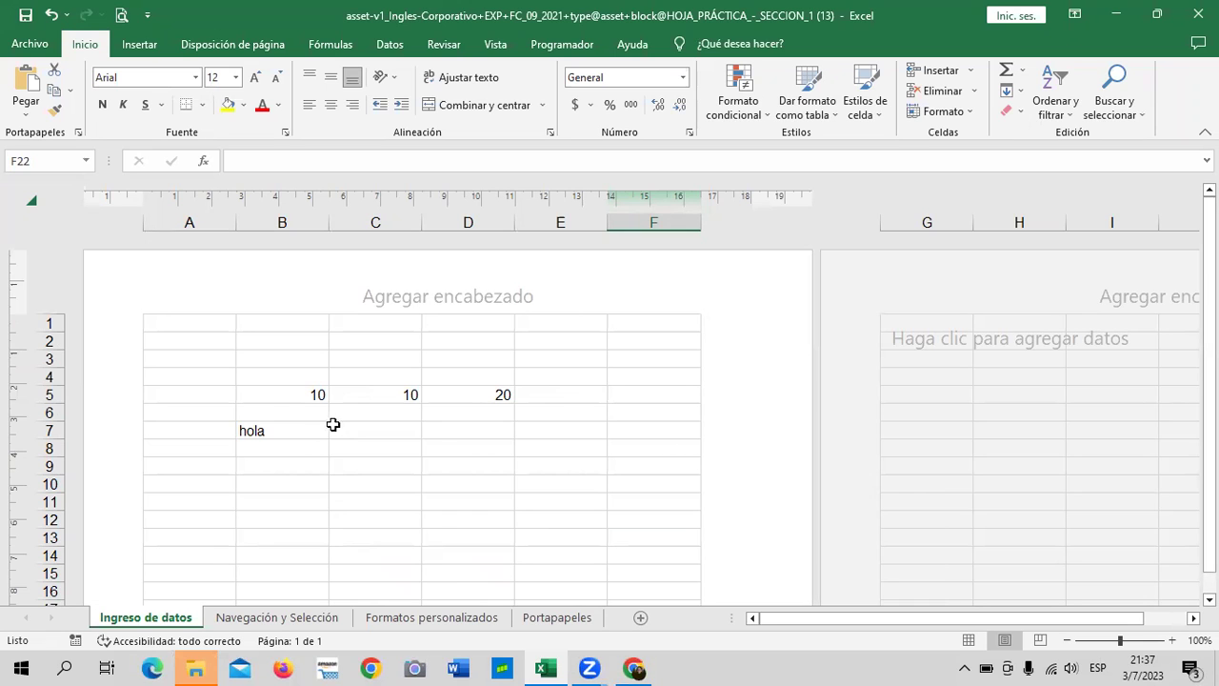
pyautogui.click(463, 448)
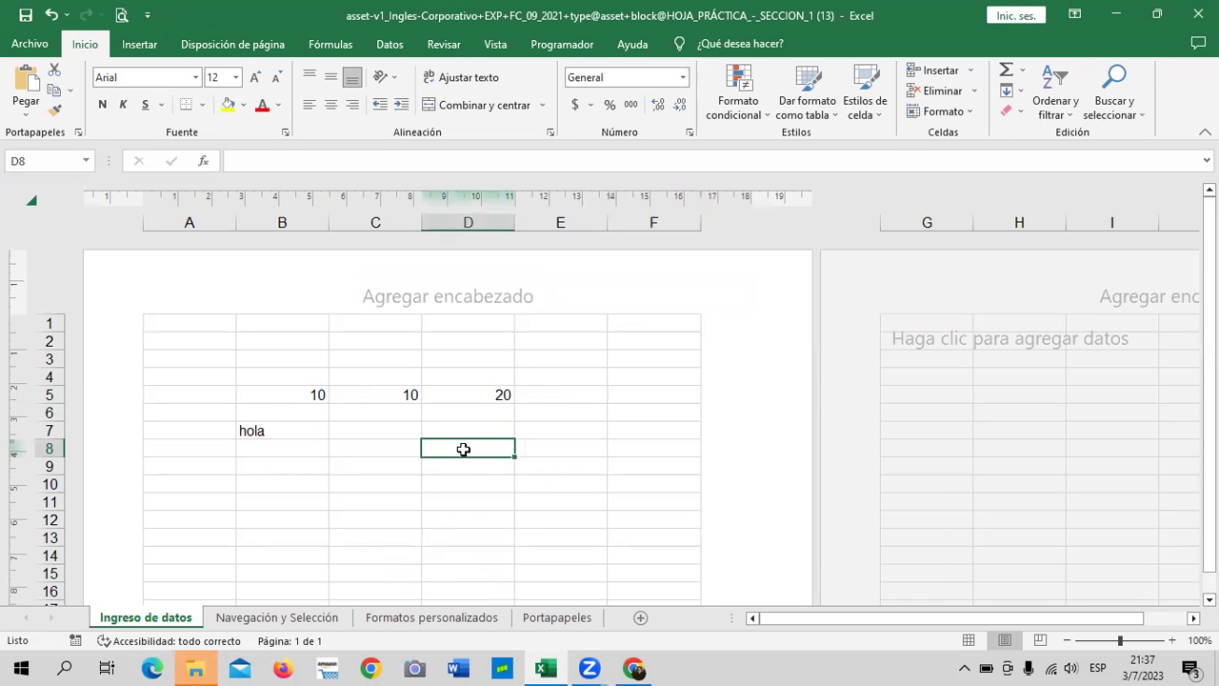
pyautogui.click(263, 45)
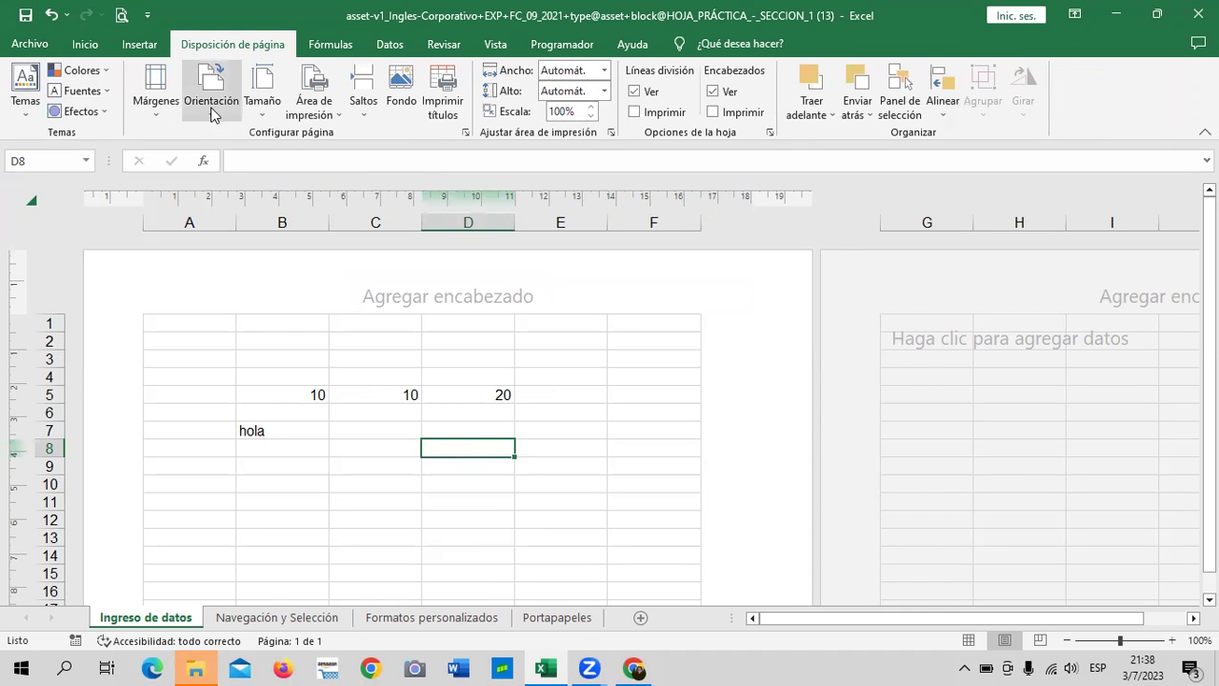
# Set the page orientation to Horizontal (landscape) and scroll through the printed pages to check it
pyautogui.click(212, 112)
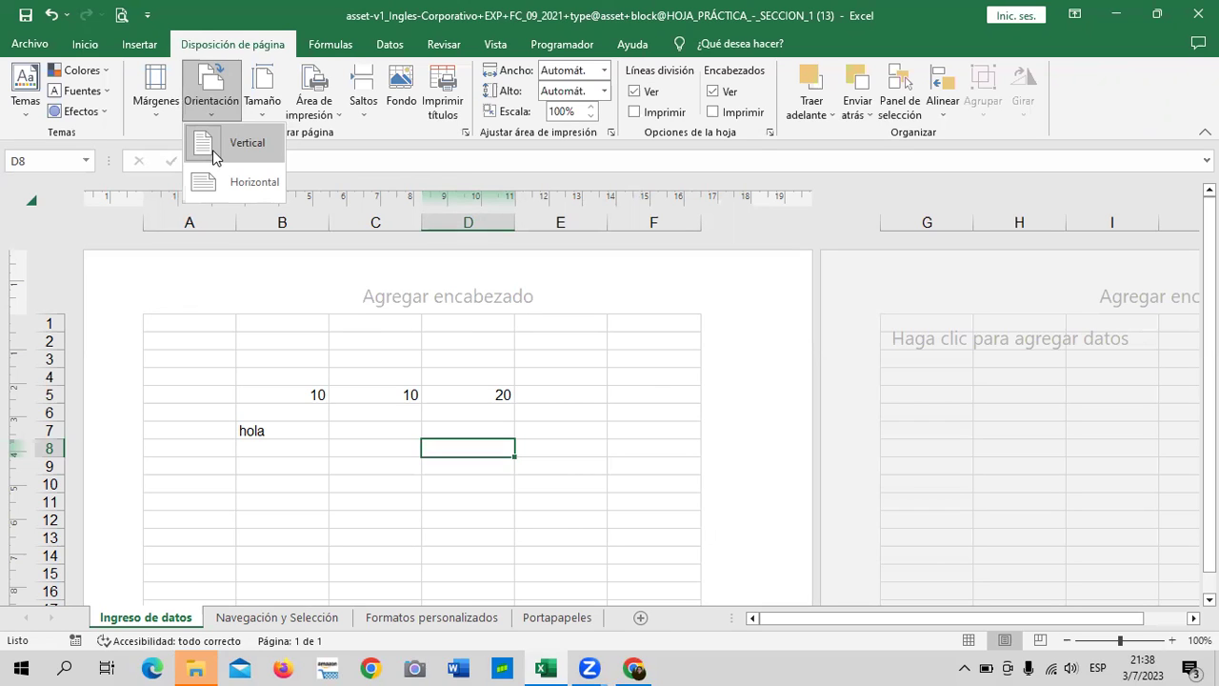
pyautogui.click(217, 181)
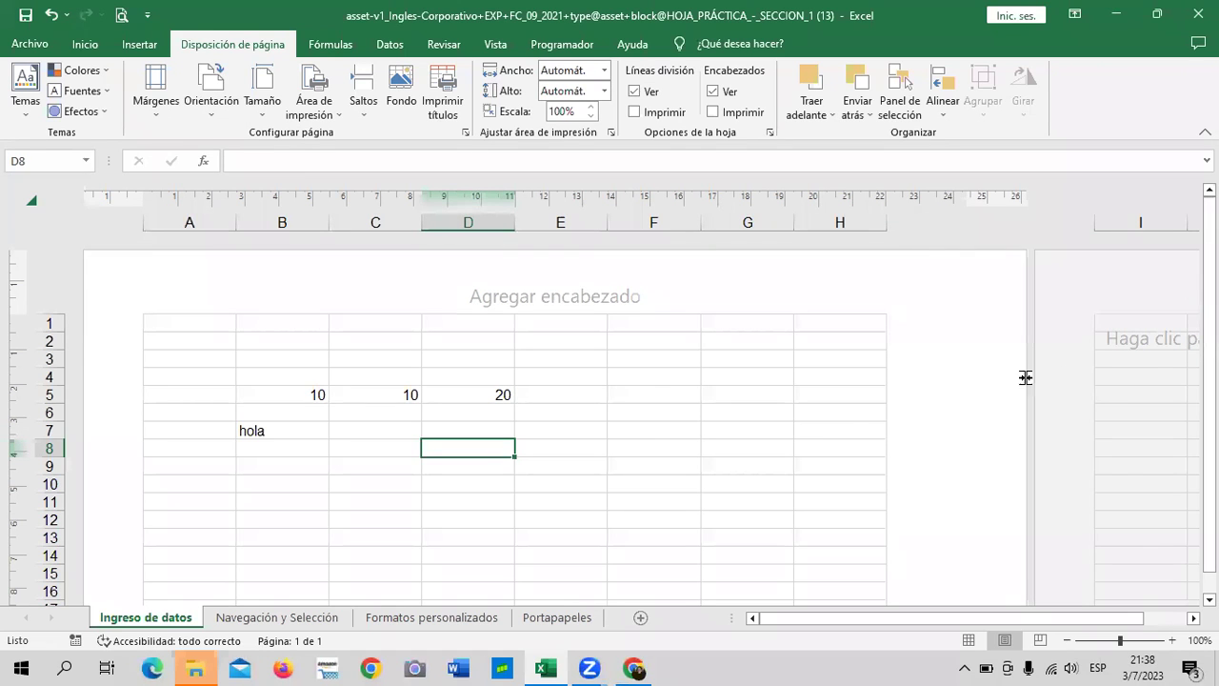
pyautogui.scroll(-2, 869, 418)
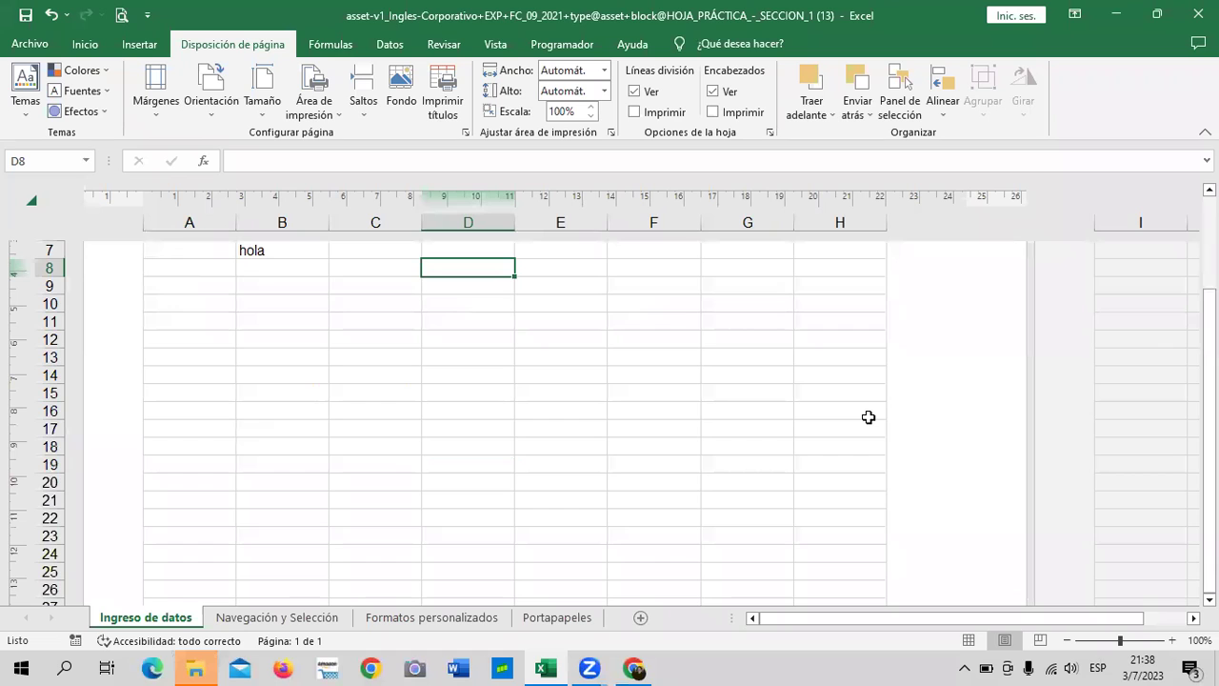
pyautogui.scroll(-2, 869, 417)
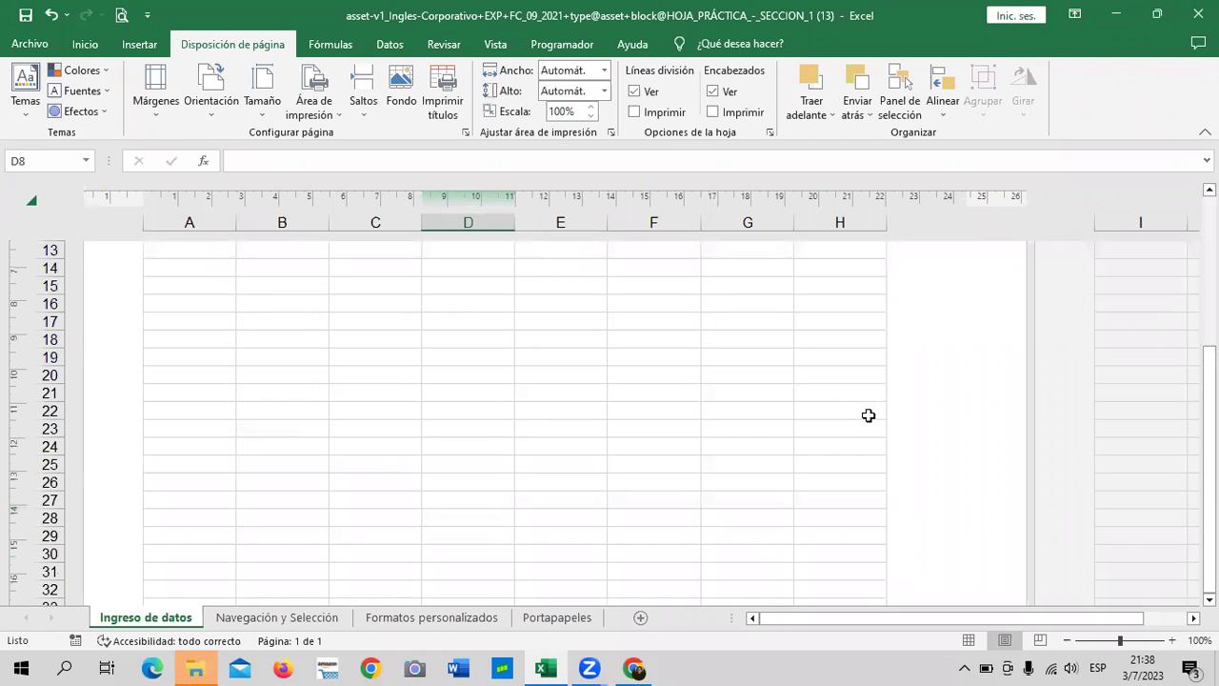
pyautogui.scroll(-2, 514, 457)
pyautogui.scroll(-3, 512, 457)
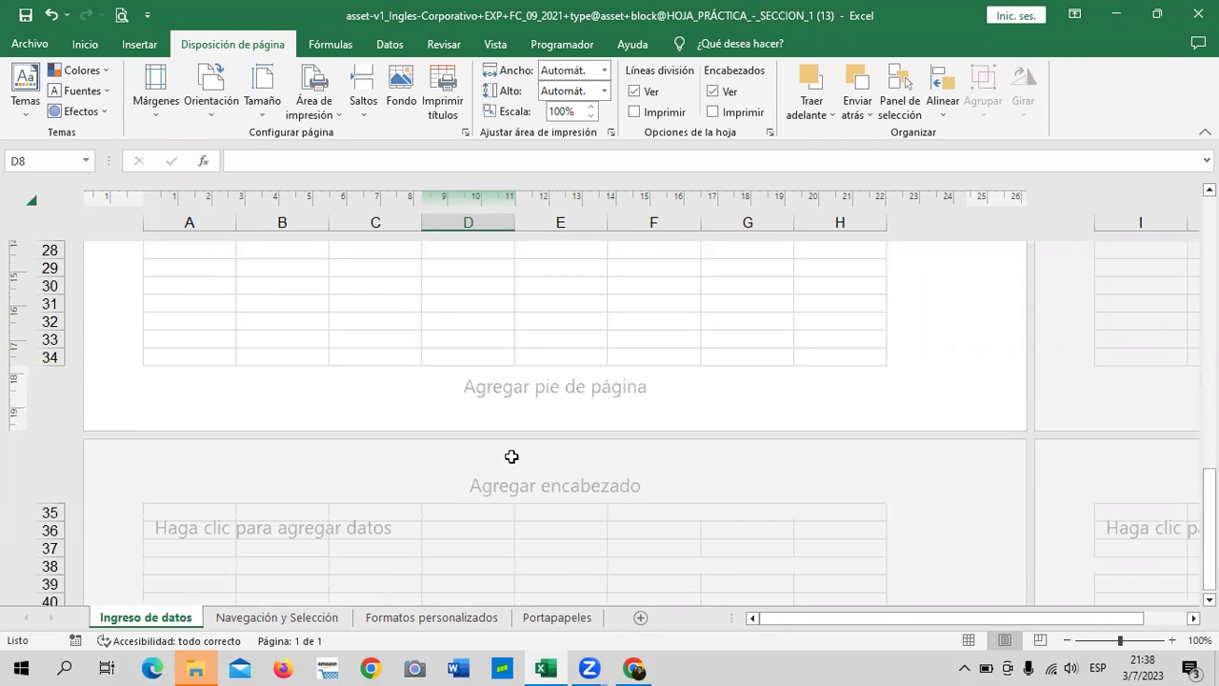
pyautogui.scroll(-1, 190, 488)
pyautogui.scroll(-1, 184, 482)
pyautogui.scroll(3, 185, 482)
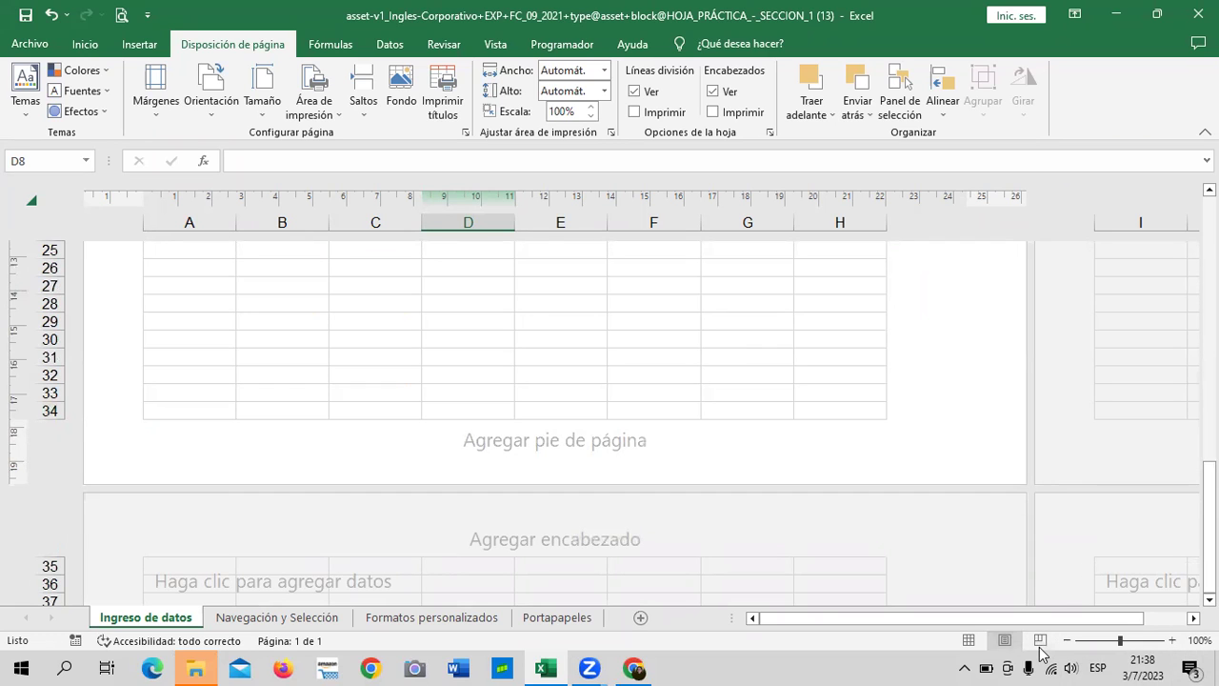
# Return the sheet to Normal view
pyautogui.click(968, 640)
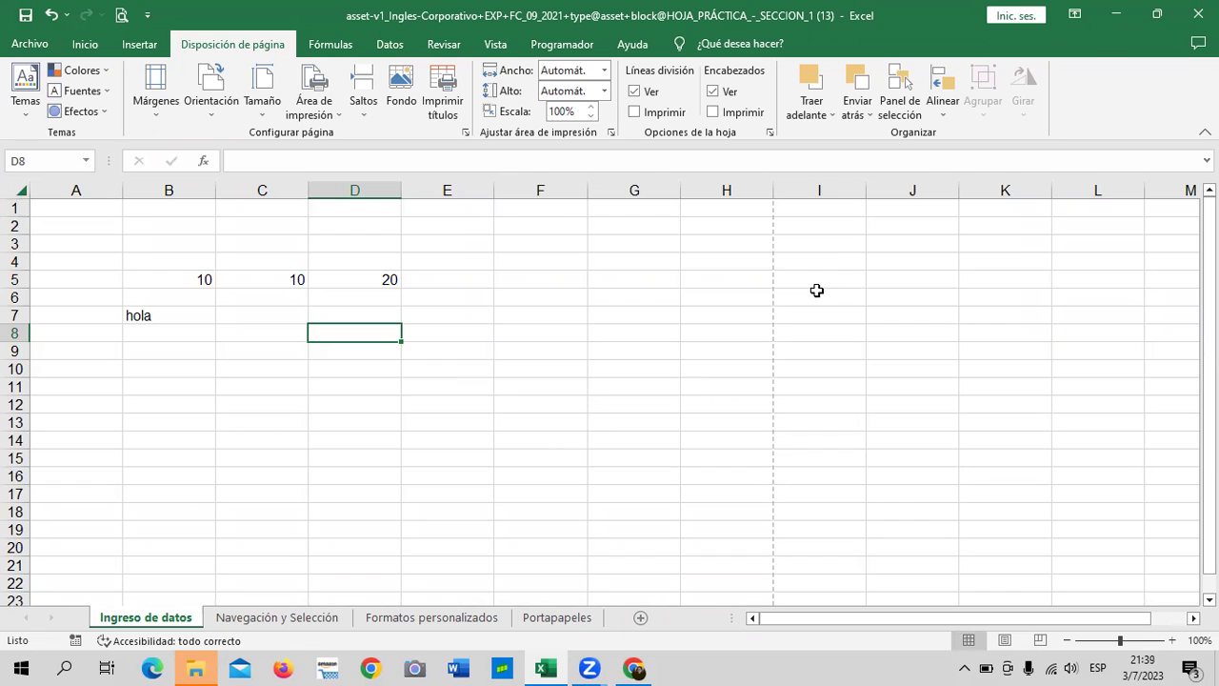
pyautogui.scroll(-3, 817, 290)
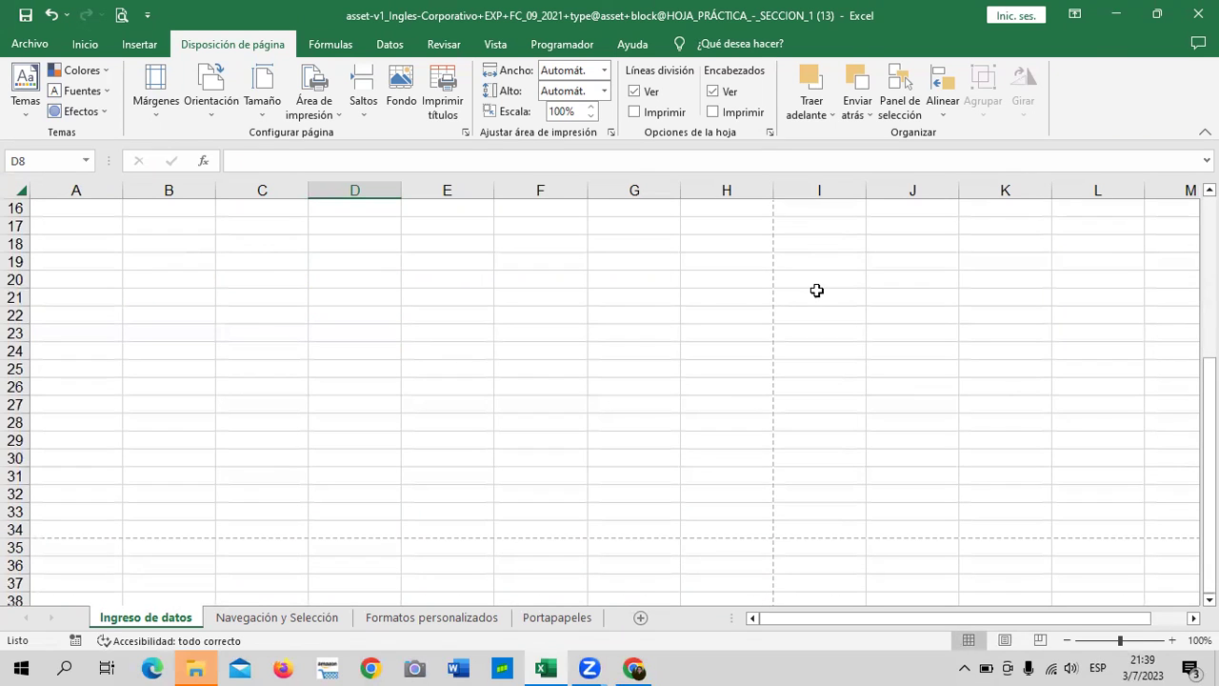
pyautogui.scroll(3, 816, 291)
# Enter 10 in each of cells J4, J5, J6 and J7
pyautogui.click(931, 256)
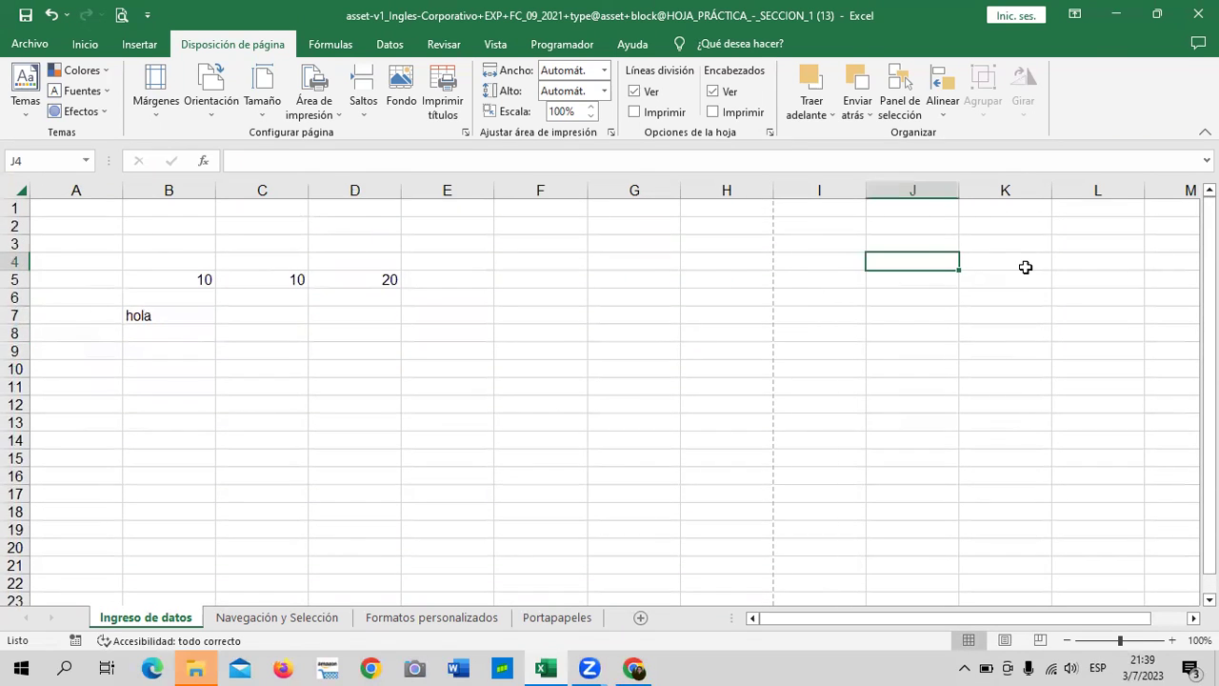
pyautogui.write('1')
pyautogui.write('0')
pyautogui.press('Return')
pyautogui.write('10')
pyautogui.press('Return')
pyautogui.write('10')
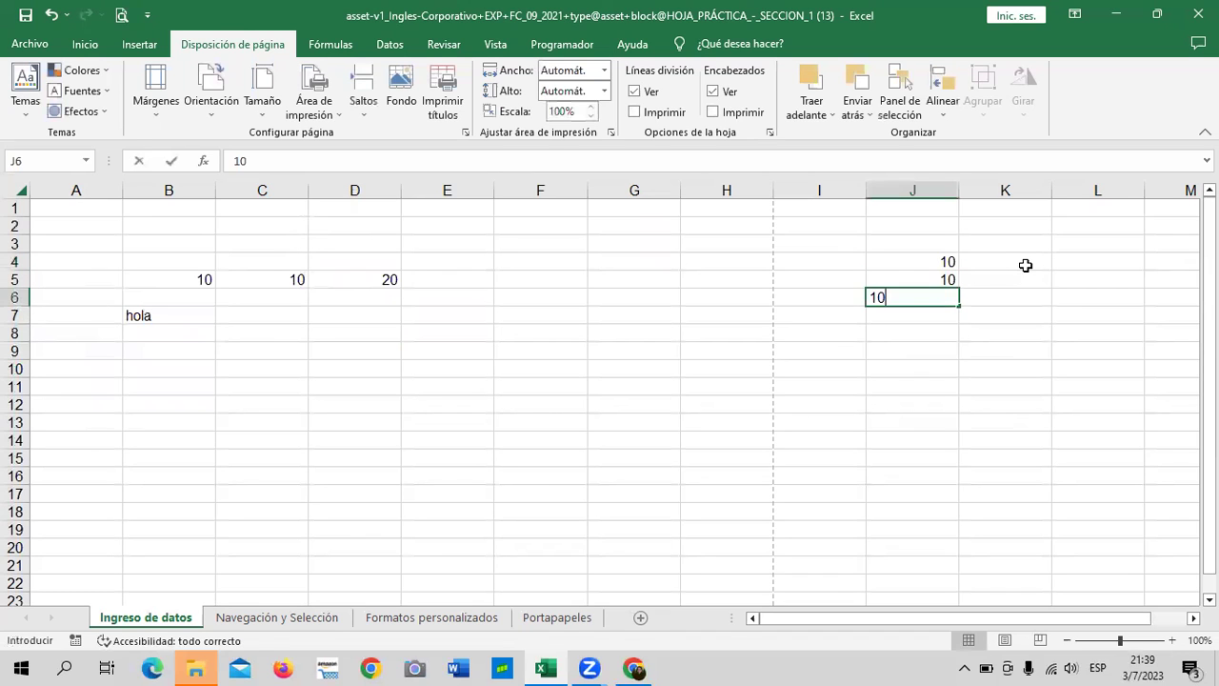
pyautogui.press('Return')
pyautogui.write('10')
pyautogui.press('Return')
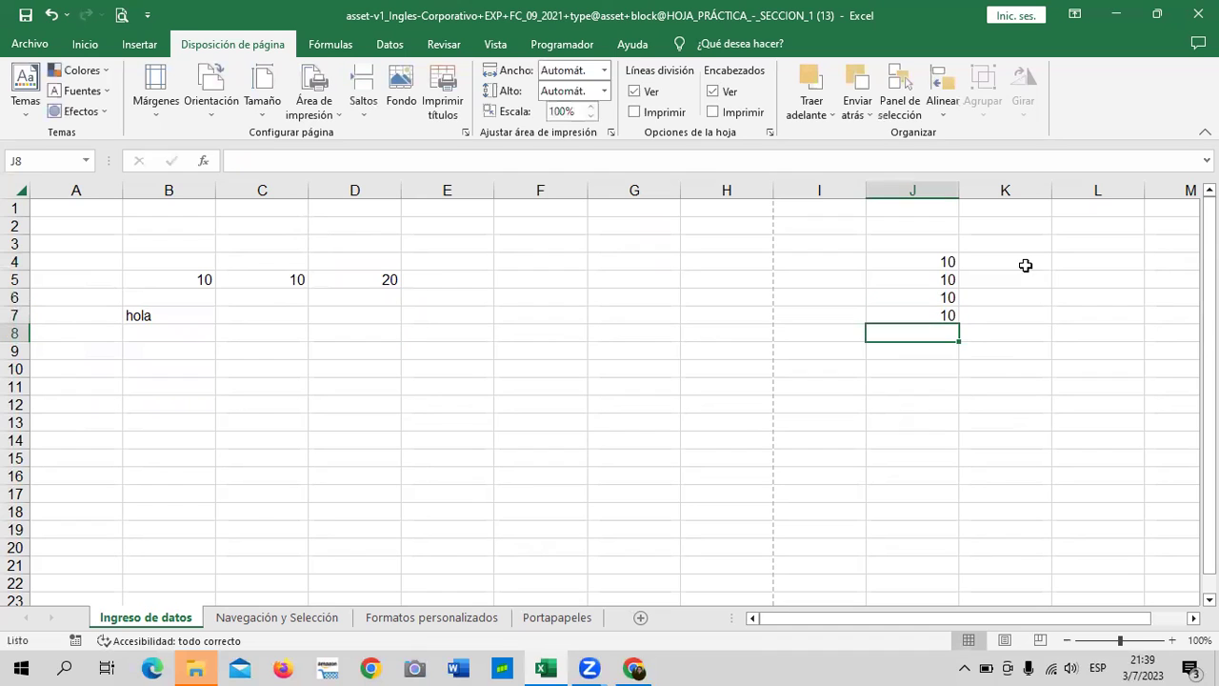
pyautogui.click(583, 368)
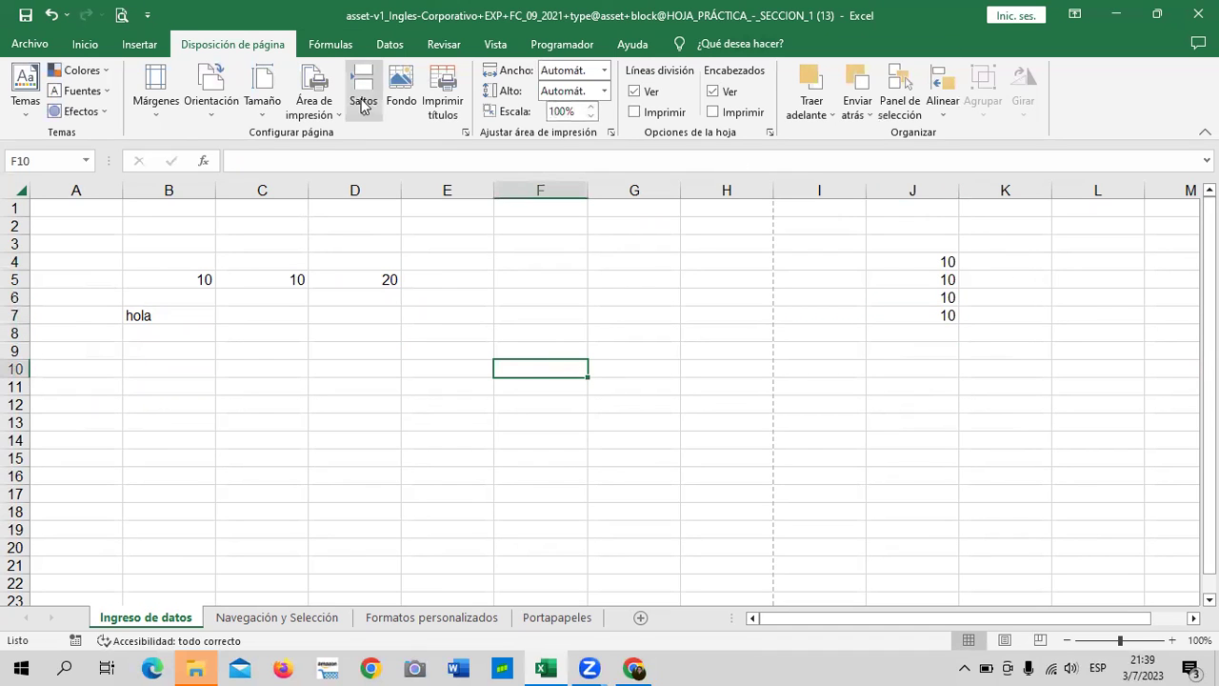
pyautogui.click(304, 451)
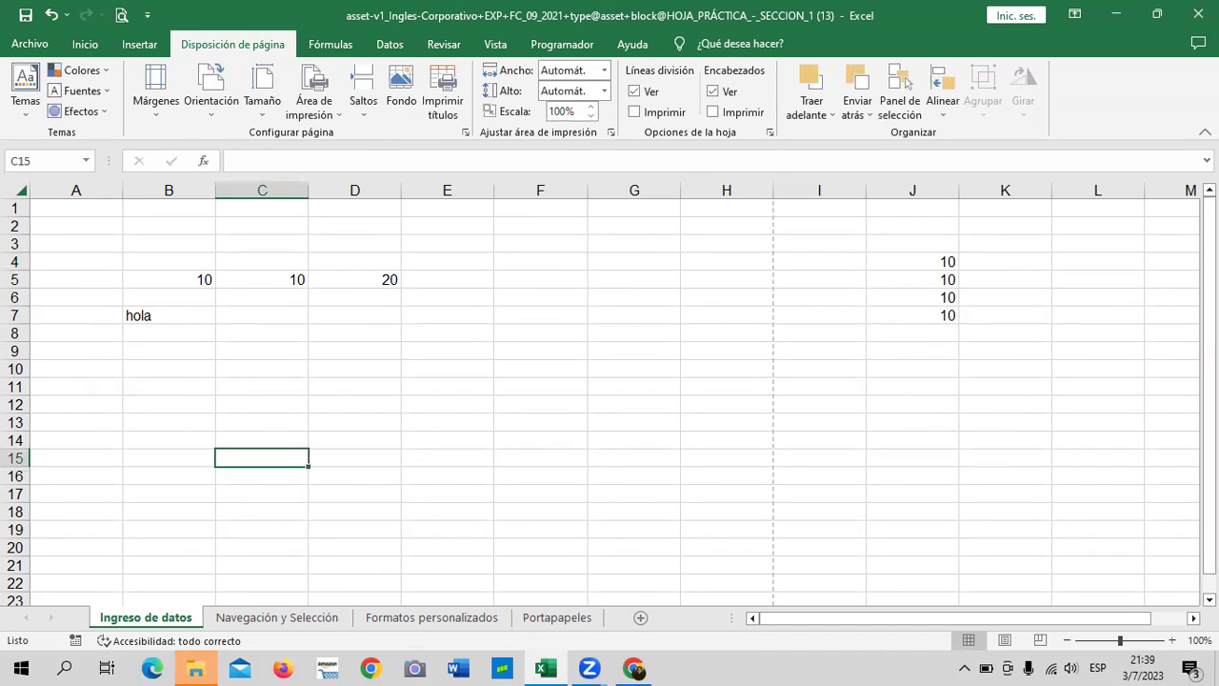
# Preview the printout in File > Imprimir, view page 2, then return to the worksheet
pyautogui.click(122, 16)
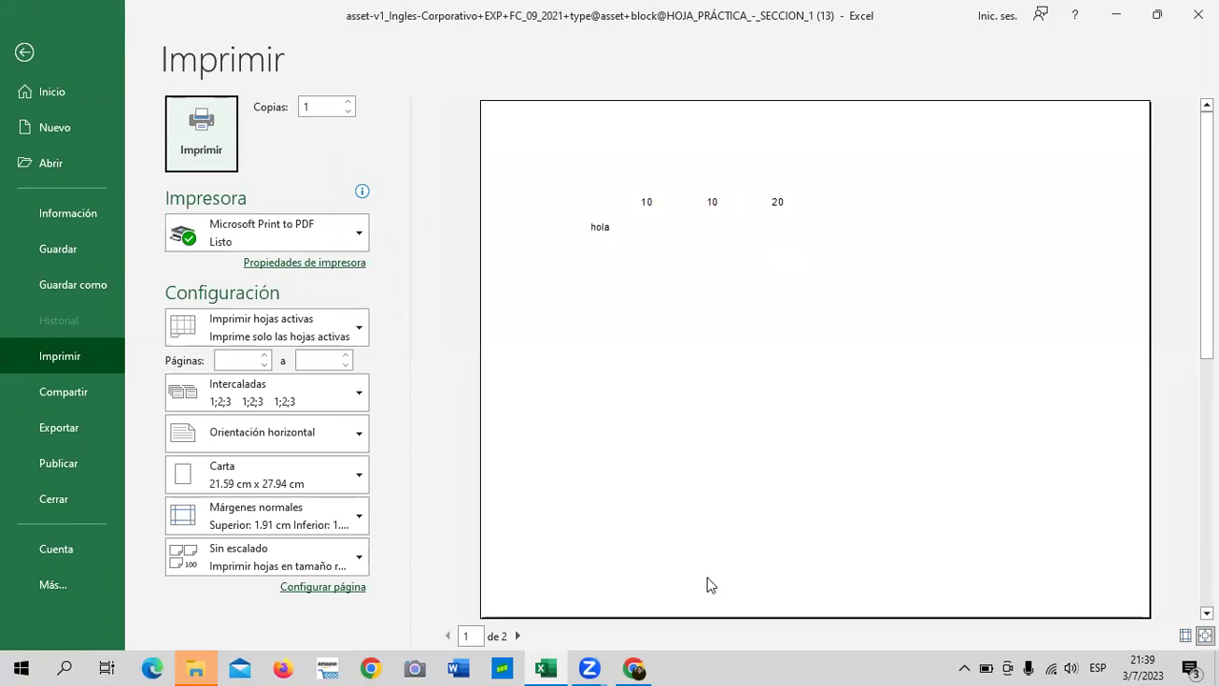
pyautogui.click(781, 664)
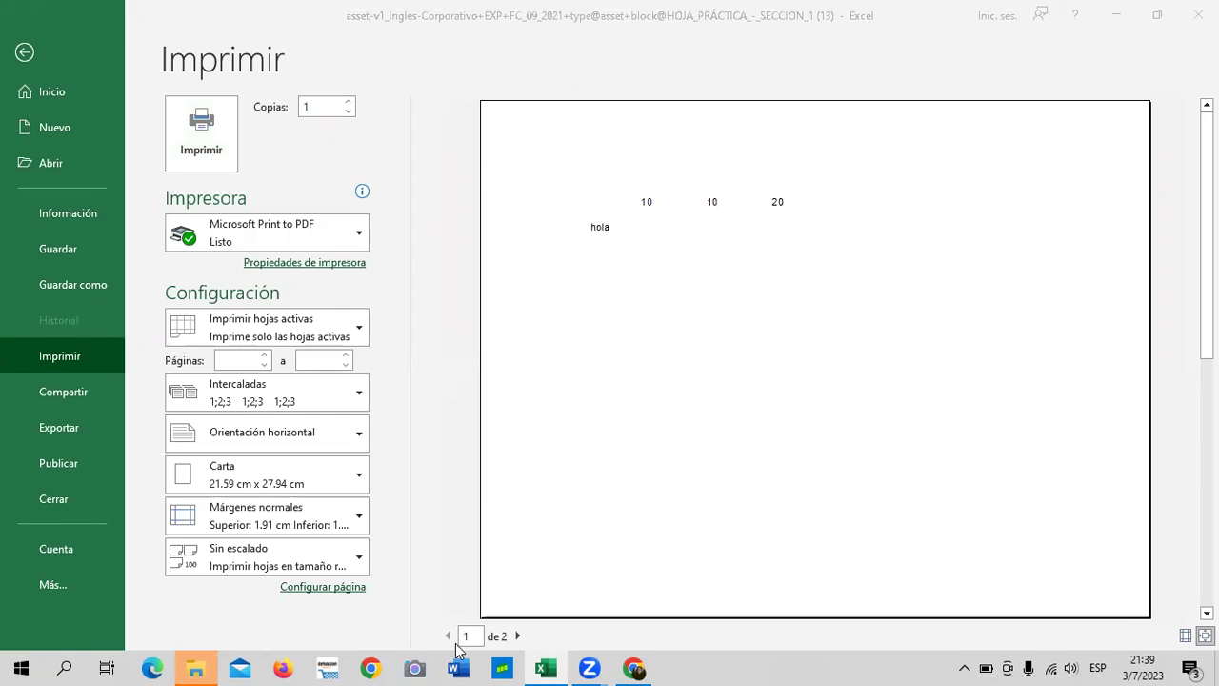
pyautogui.click(519, 636)
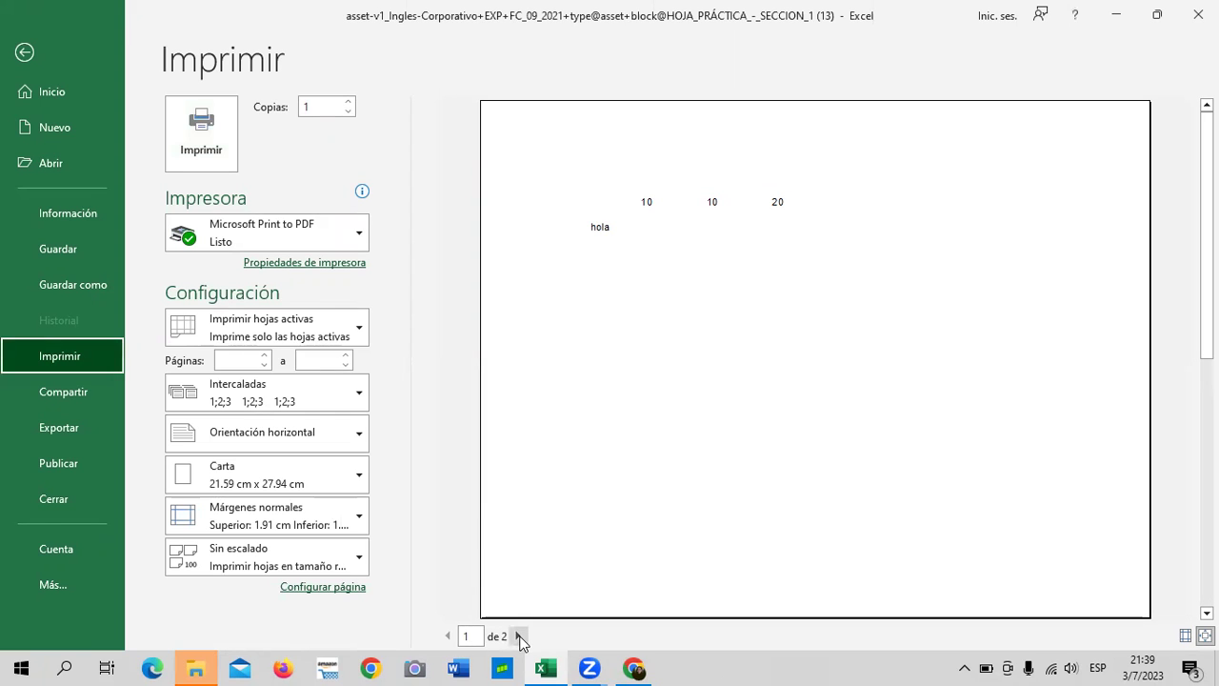
pyautogui.click(519, 635)
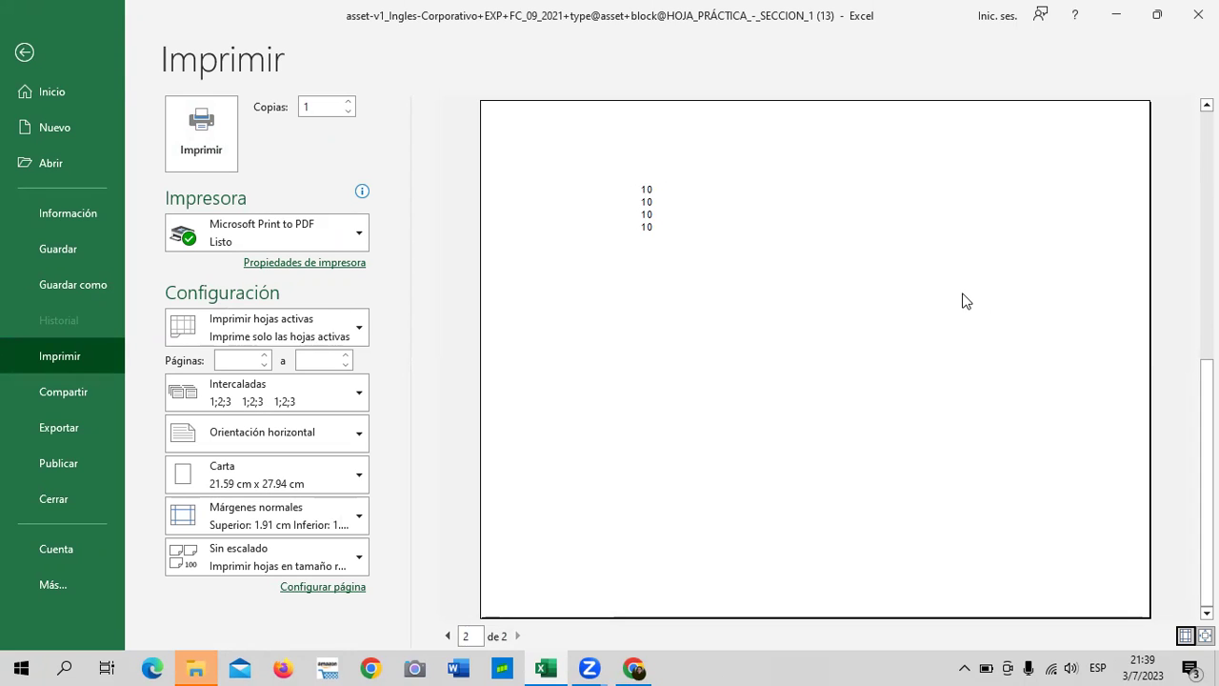
pyautogui.click(70, 51)
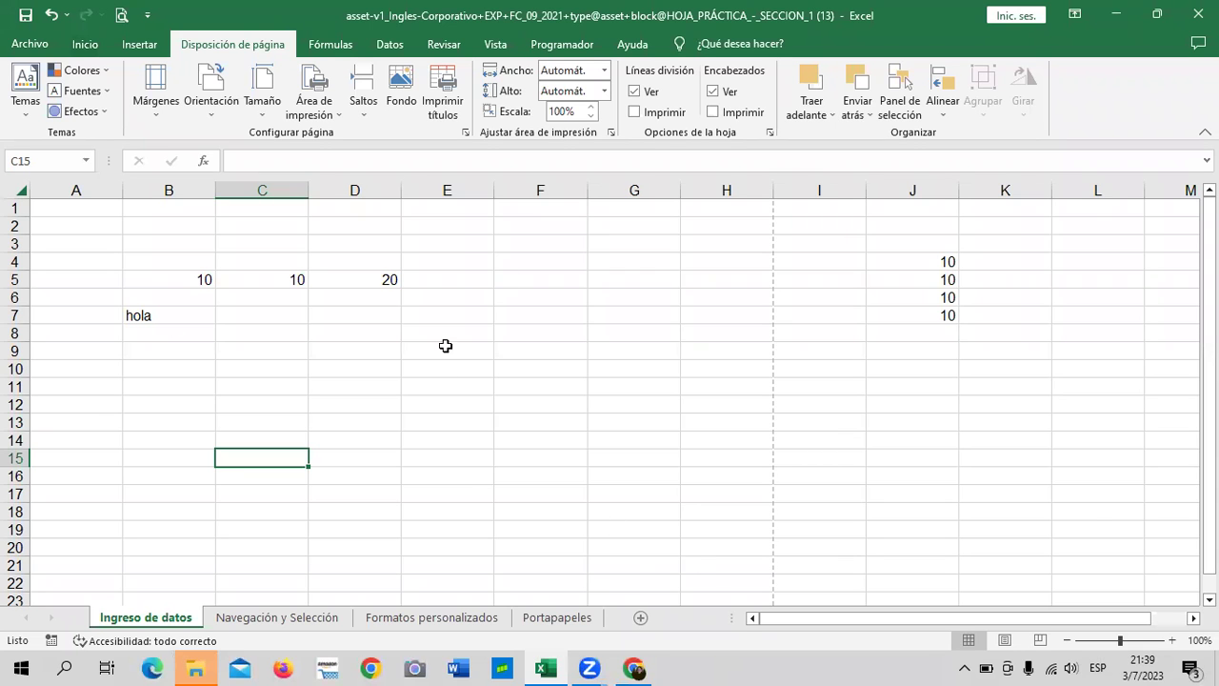
# Scroll the sheet, select C2 and L6, and switch to the Inicio tab
pyautogui.scroll(-5, 551, 370)
pyautogui.scroll(-5, 550, 371)
pyautogui.scroll(1, 550, 376)
pyautogui.scroll(7, 550, 376)
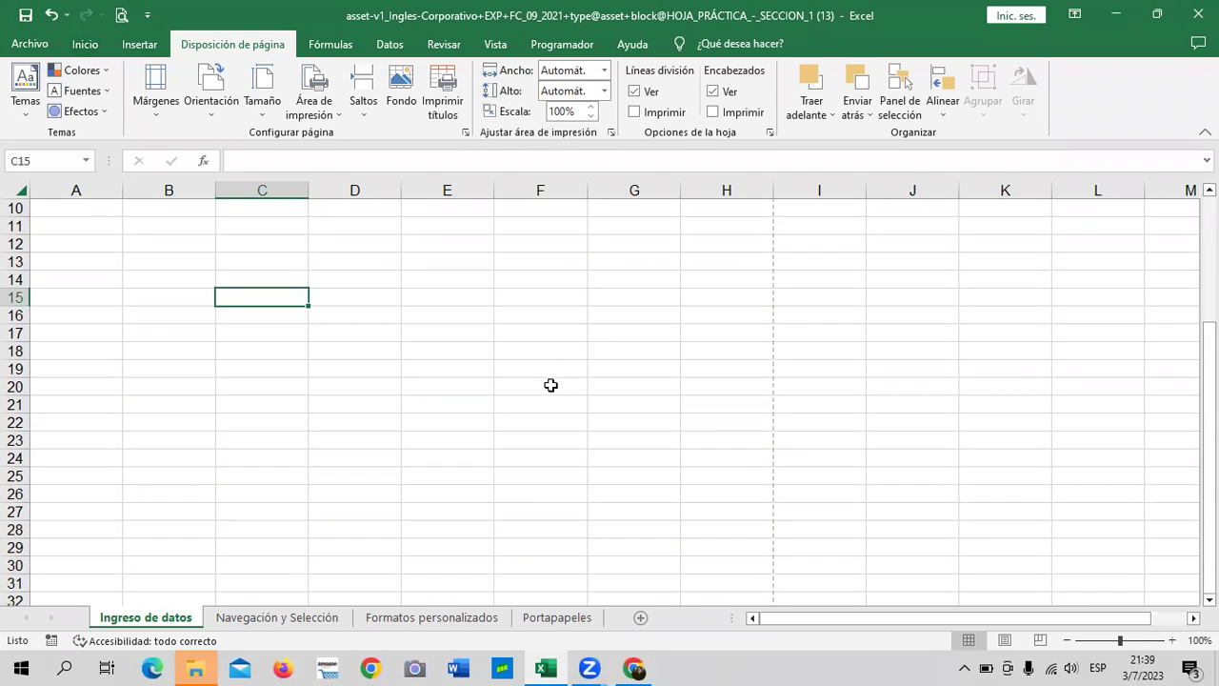
pyautogui.scroll(2, 551, 388)
pyautogui.click(295, 229)
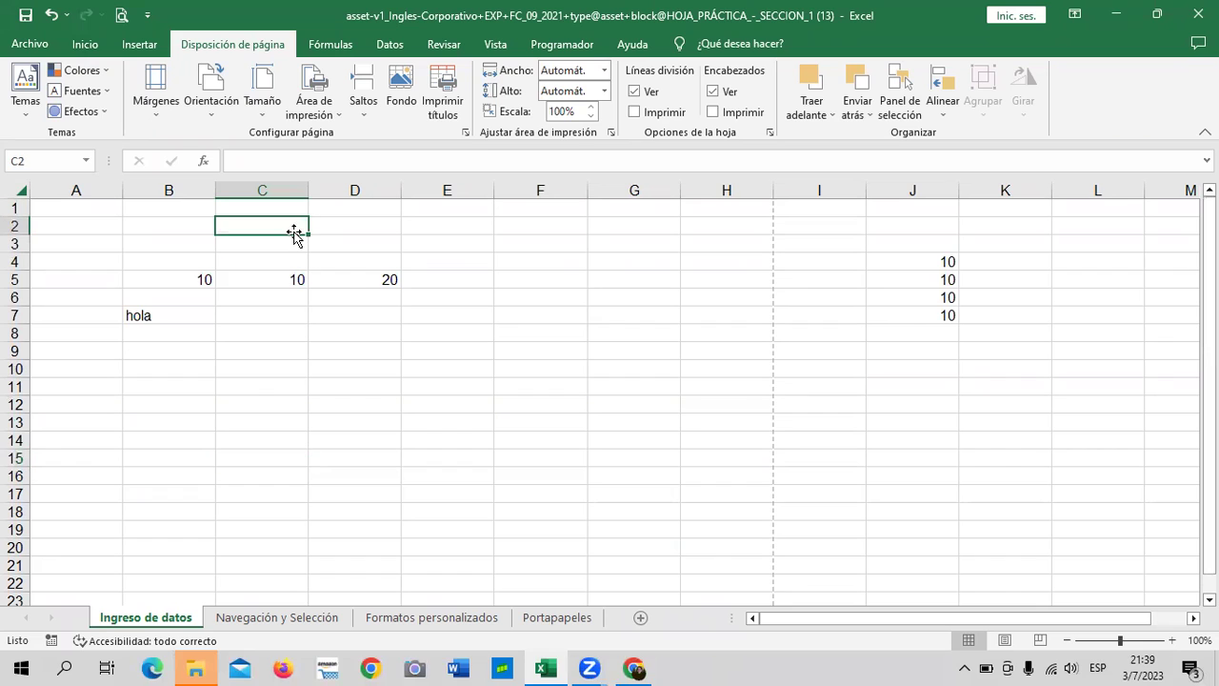
pyautogui.click(1097, 295)
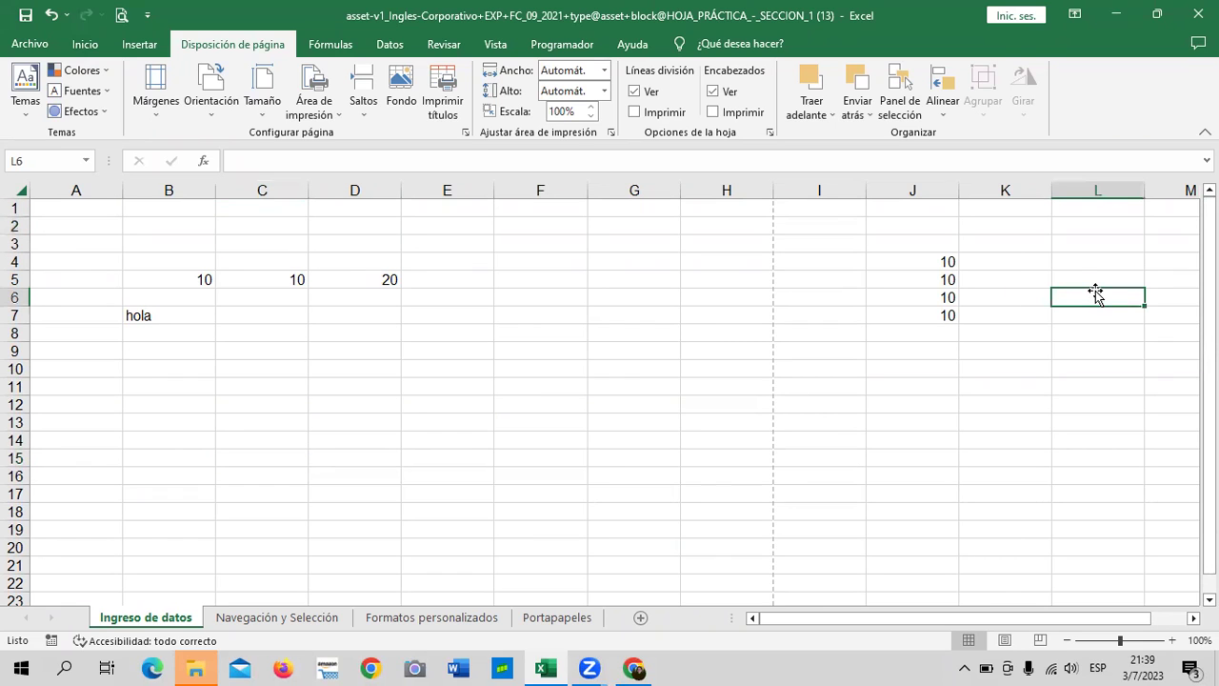
pyautogui.click(86, 44)
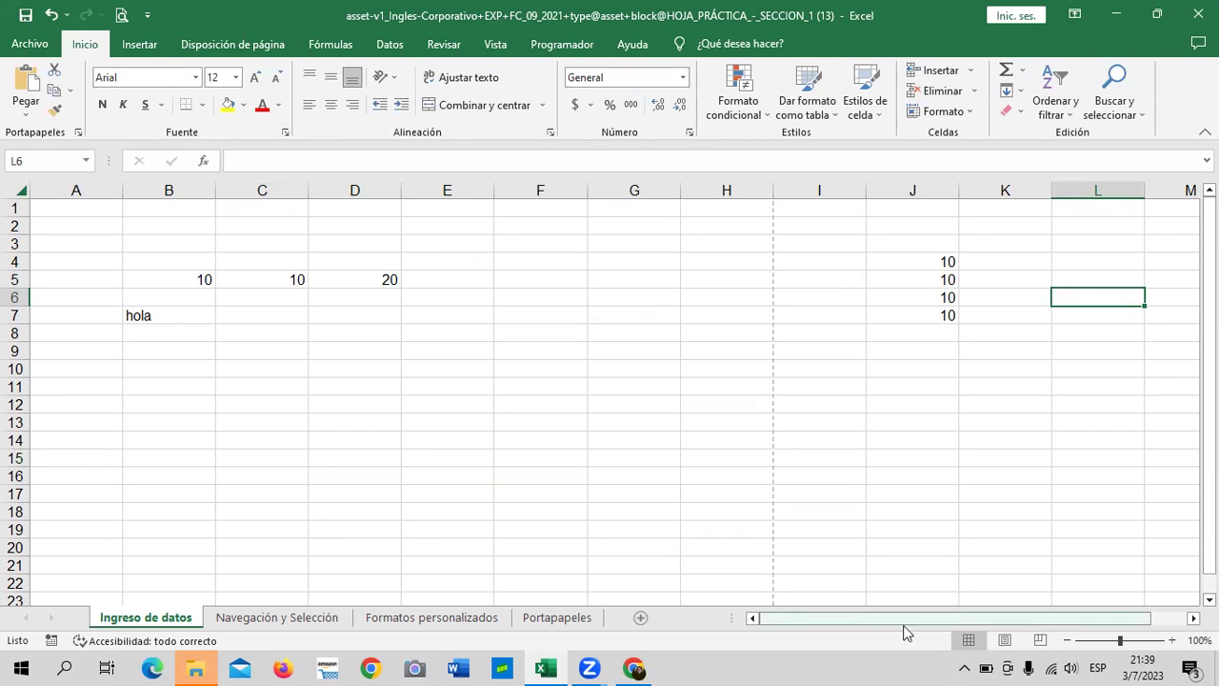
# Insert three new blank sheets, the first placed after Ingreso de datos
pyautogui.moveTo(862, 621); pyautogui.dragTo(805, 620)
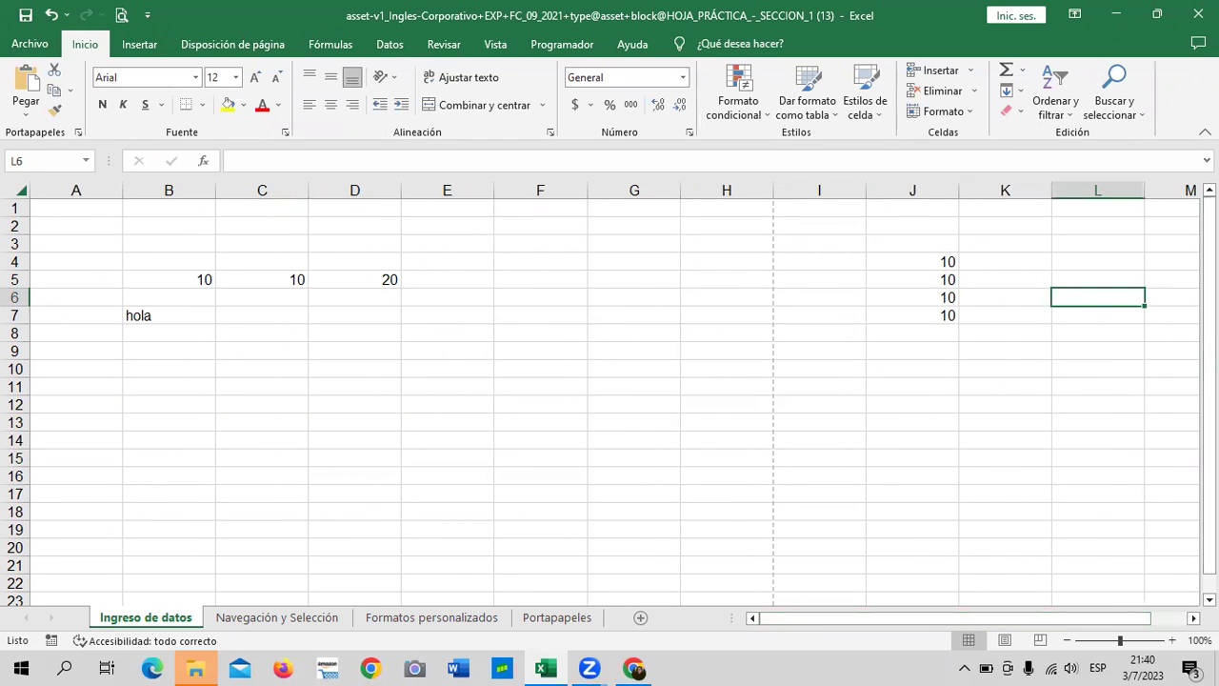
pyautogui.click(785, 619)
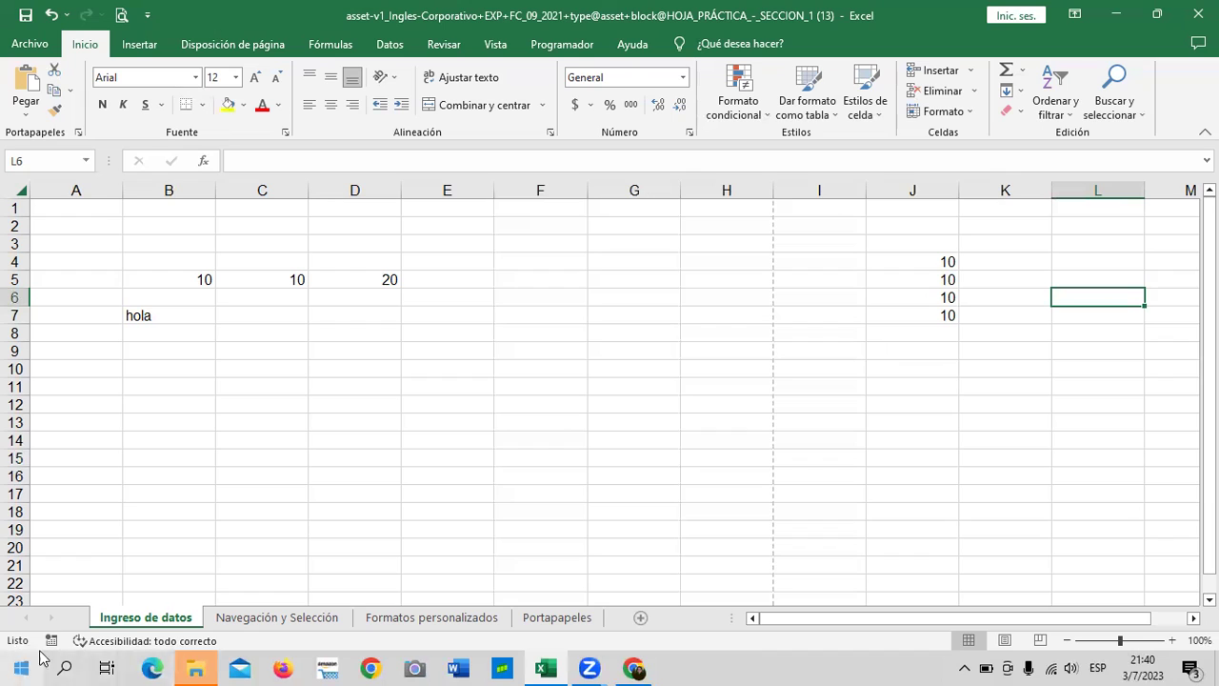
pyautogui.click(107, 526)
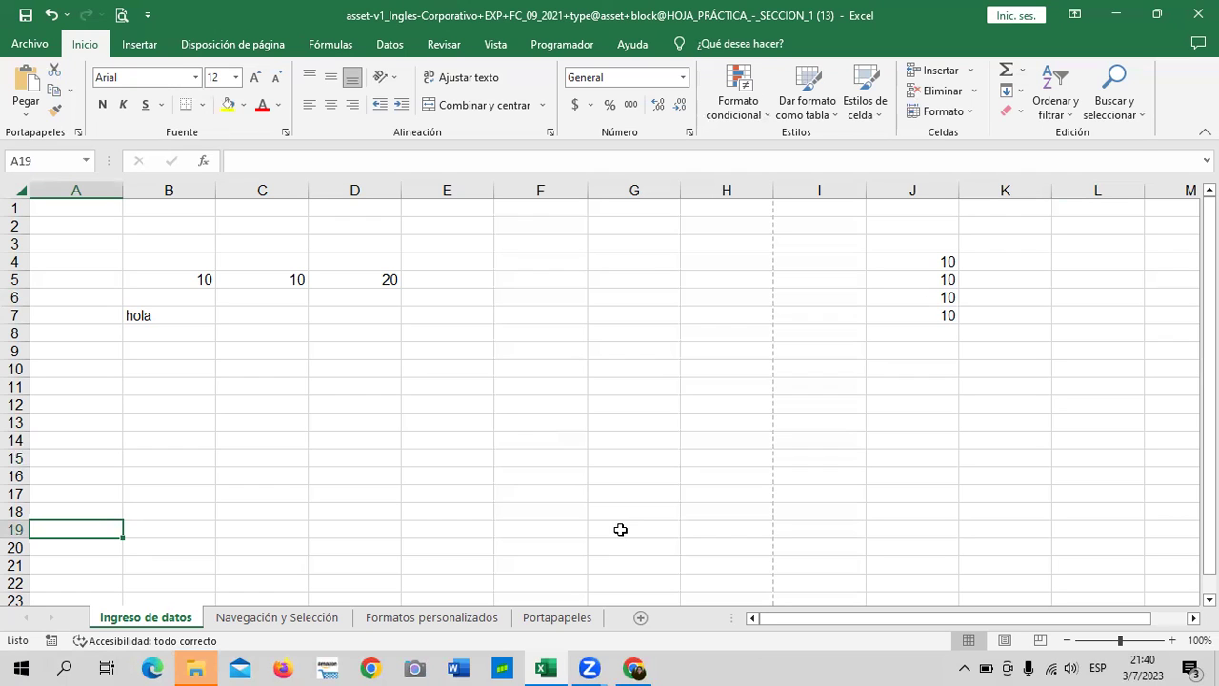
pyautogui.click(641, 617)
pyautogui.click(640, 619)
pyautogui.click(696, 619)
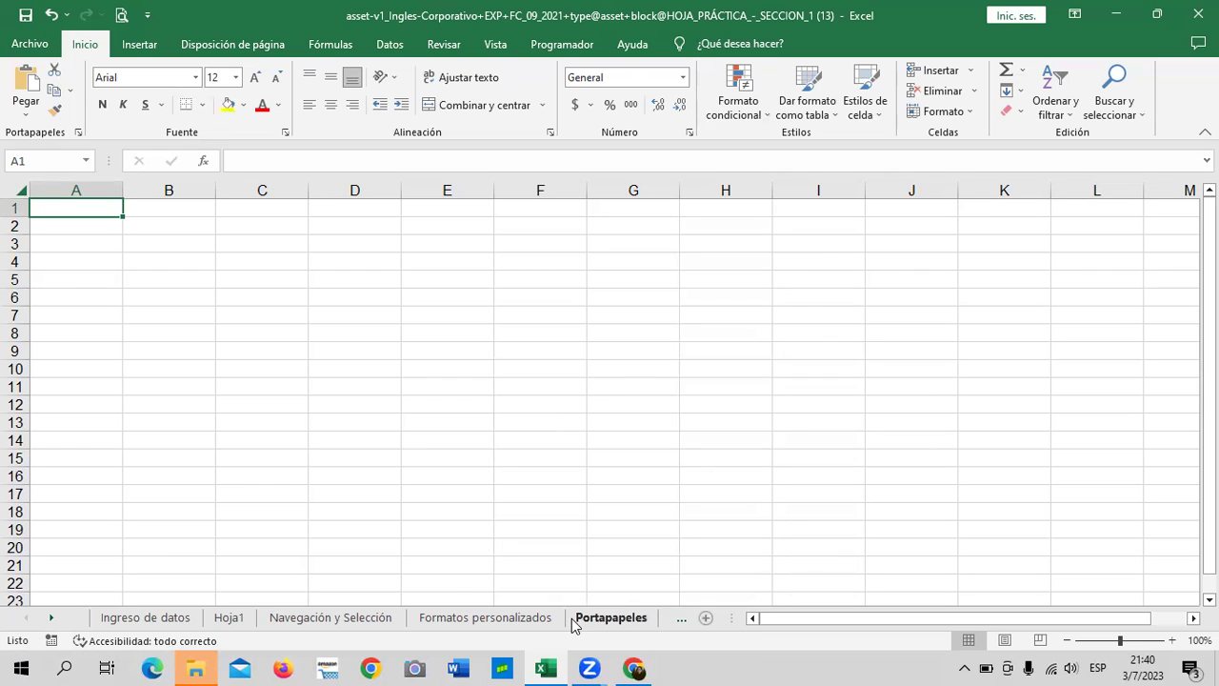
pyautogui.click(51, 618)
pyautogui.click(51, 618)
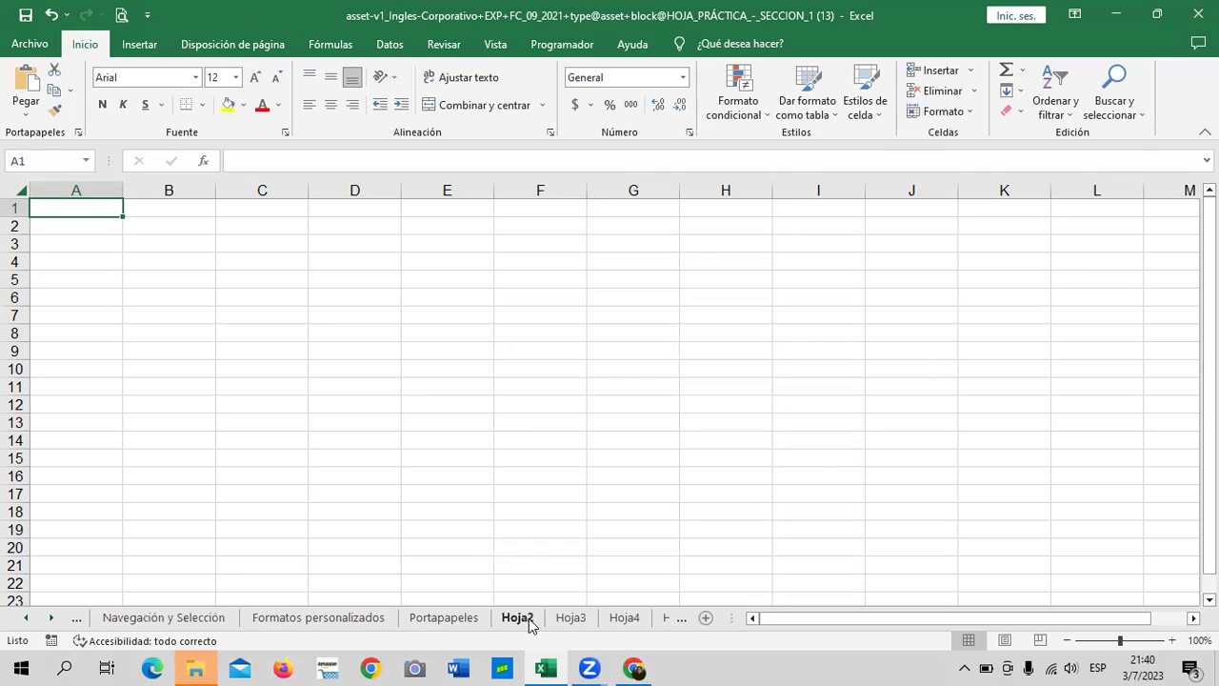
pyautogui.click(52, 618)
pyautogui.click(52, 619)
pyautogui.click(51, 618)
pyautogui.click(52, 618)
pyautogui.click(51, 618)
pyautogui.click(52, 618)
pyautogui.click(52, 618)
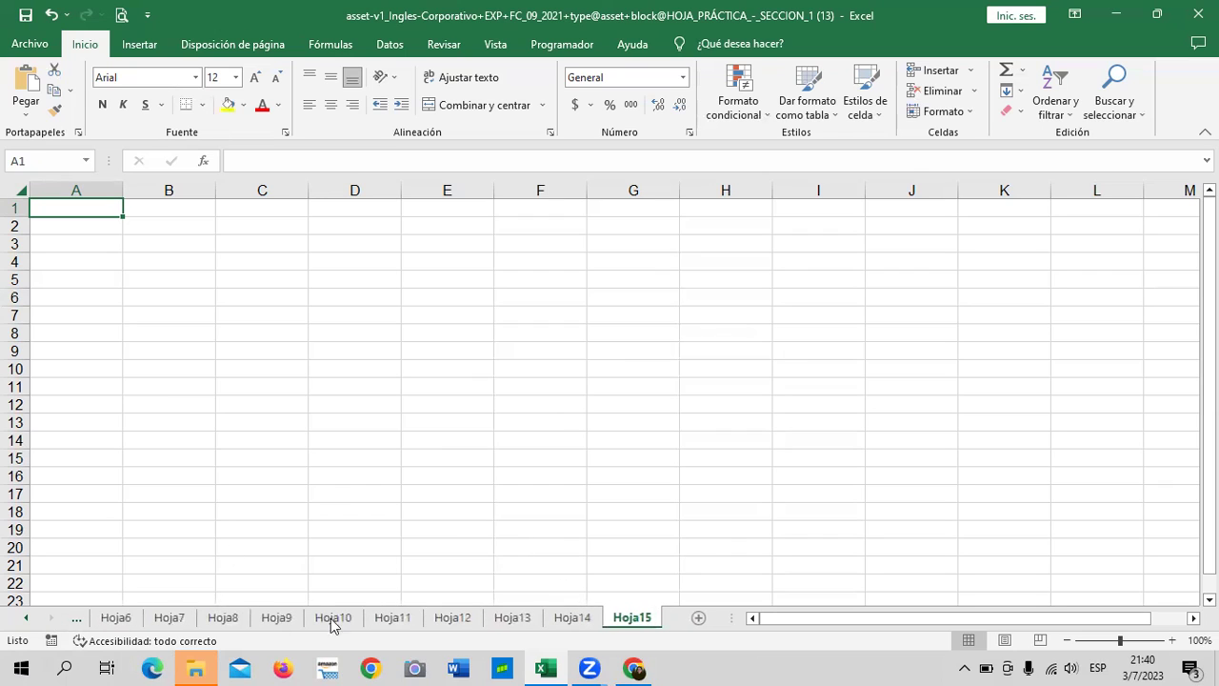
pyautogui.click(29, 621)
pyautogui.click(29, 621)
pyautogui.click(27, 621)
pyautogui.click(28, 621)
pyautogui.click(28, 621)
pyautogui.click(27, 622)
pyautogui.click(28, 621)
pyautogui.click(28, 621)
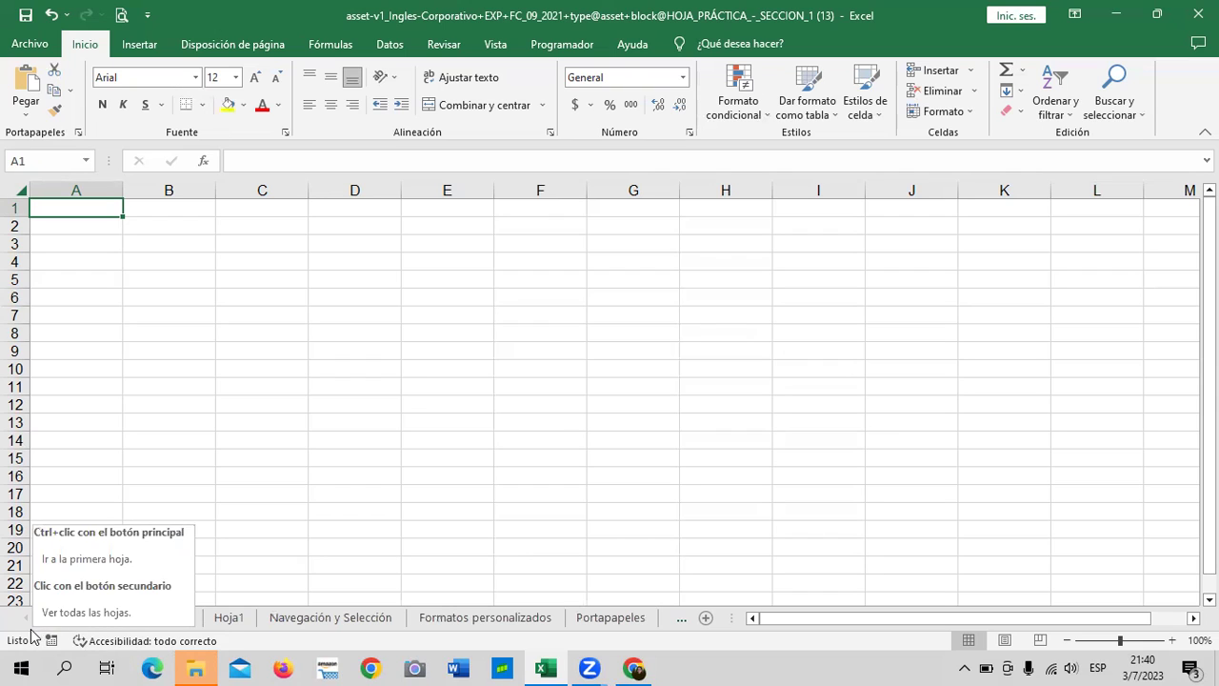
pyautogui.click(311, 406)
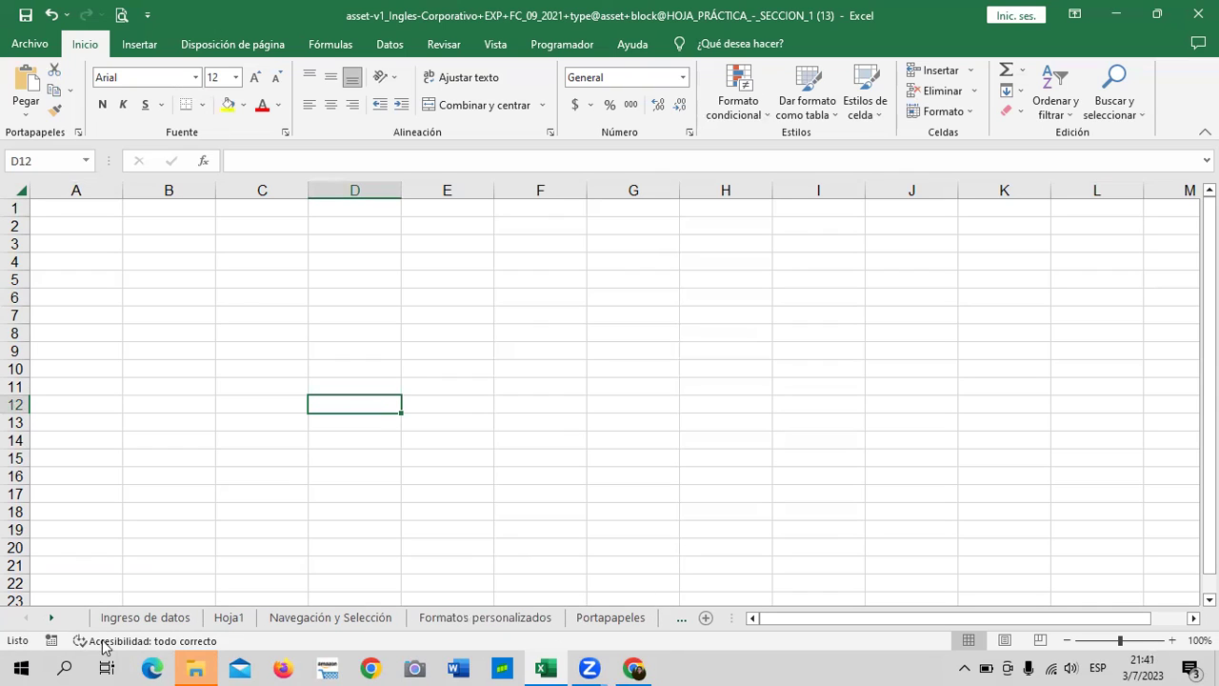
pyautogui.click(49, 618)
pyautogui.click(50, 618)
pyautogui.click(50, 618)
pyautogui.click(50, 618)
pyautogui.click(50, 618)
pyautogui.click(49, 618)
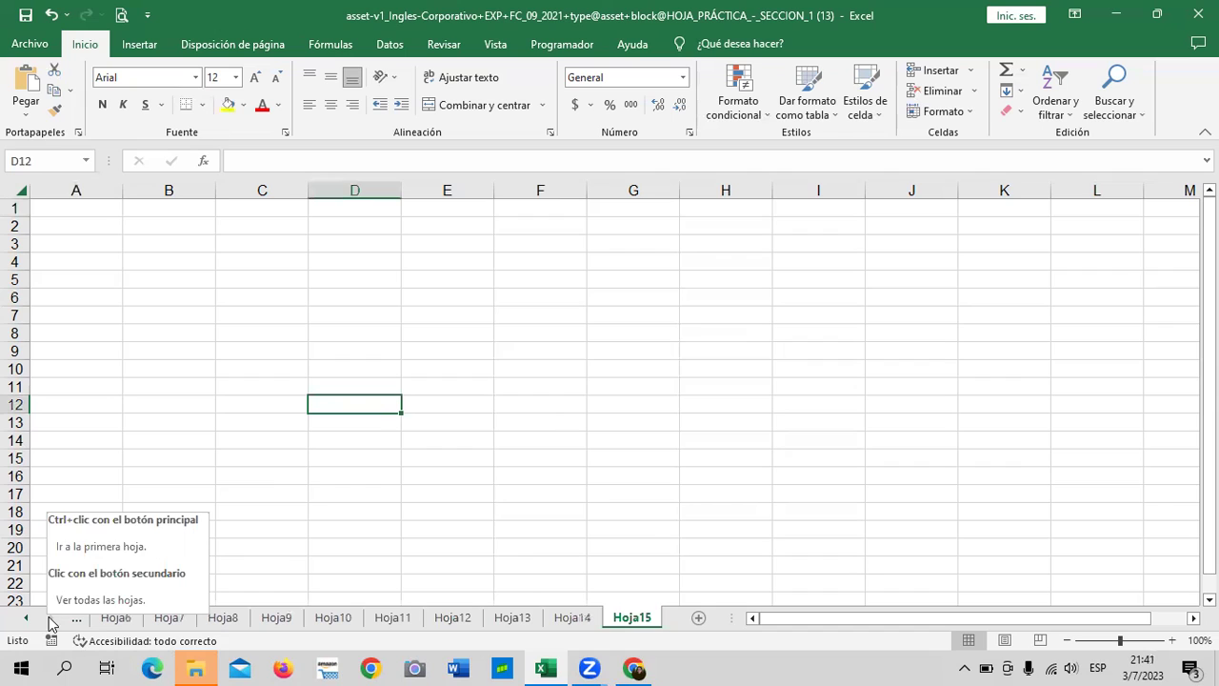
pyautogui.click(28, 619)
pyautogui.click(28, 620)
pyautogui.click(28, 619)
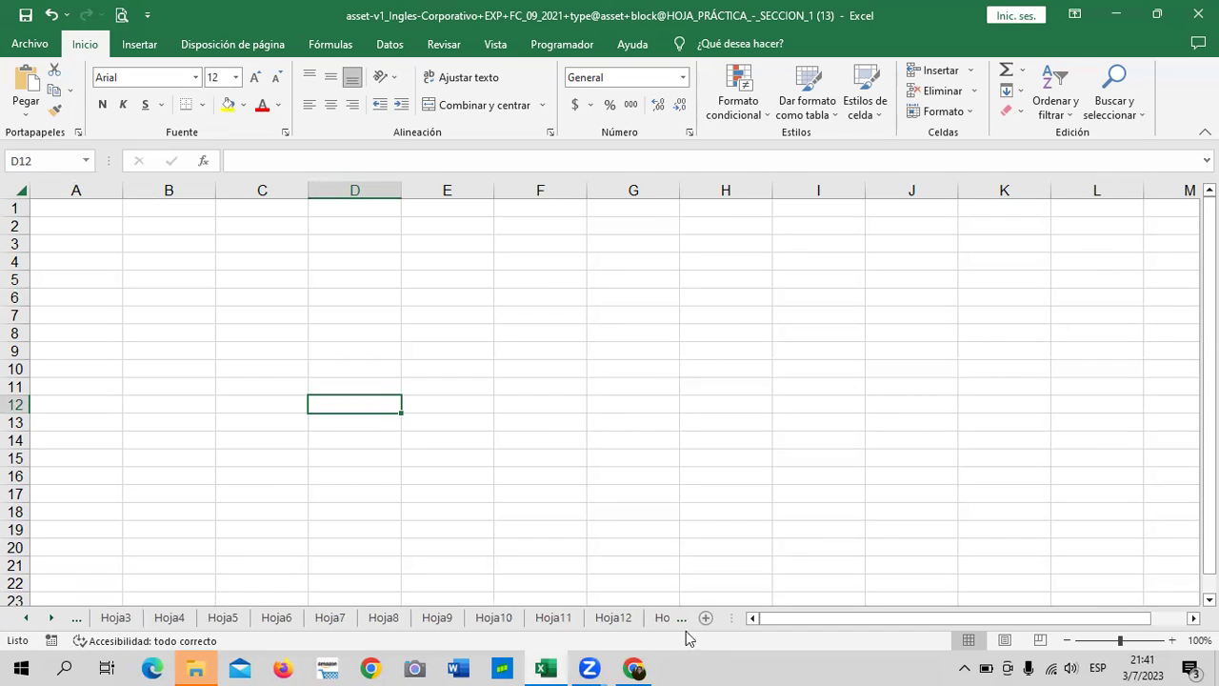
pyautogui.click(26, 619)
pyautogui.click(26, 619)
pyautogui.click(27, 620)
pyautogui.click(27, 619)
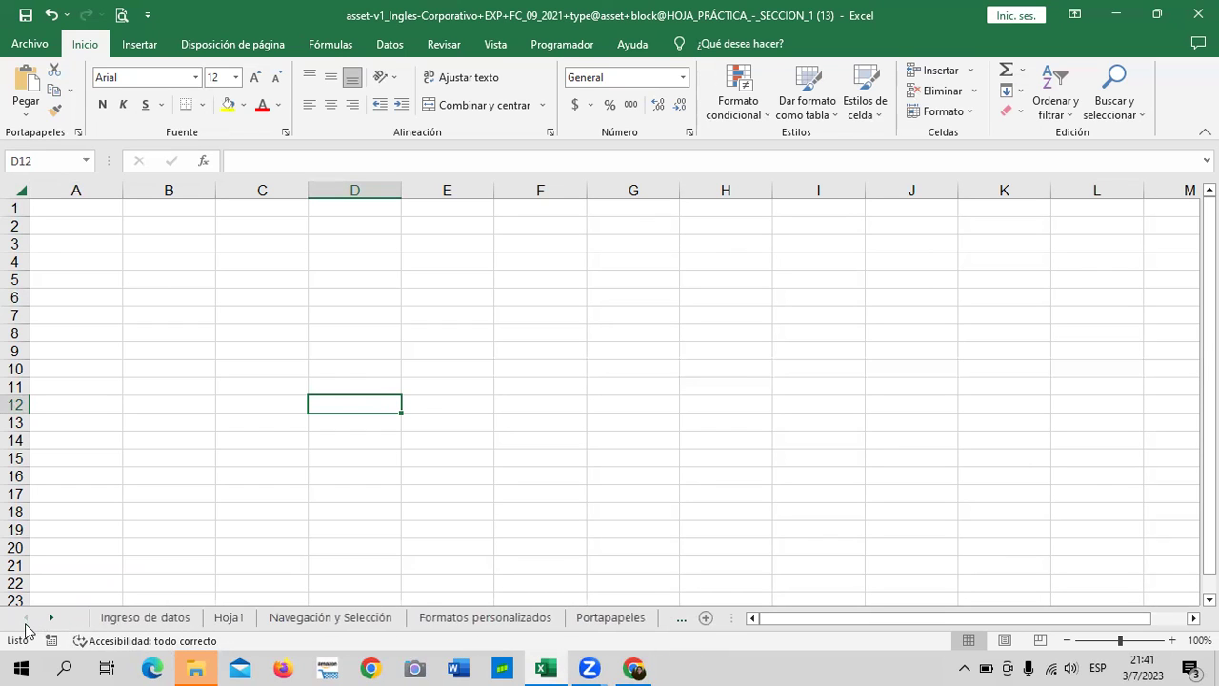
pyautogui.click(615, 619)
pyautogui.click(50, 619)
pyautogui.click(50, 619)
pyautogui.click(50, 619)
pyautogui.click(49, 619)
pyautogui.click(50, 619)
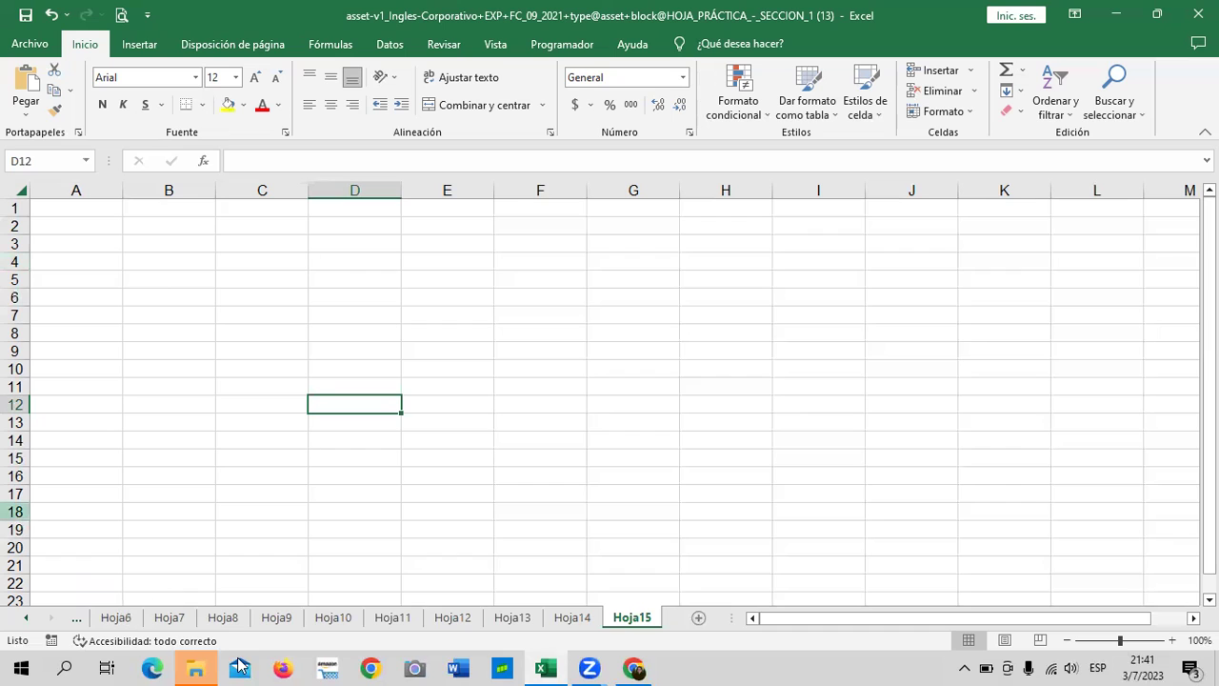
# Browse Hoja6 and Hoja7, then step through the sheets with Ctrl+PgDn and Ctrl+PgUp
pyautogui.click(123, 620)
pyautogui.click(173, 619)
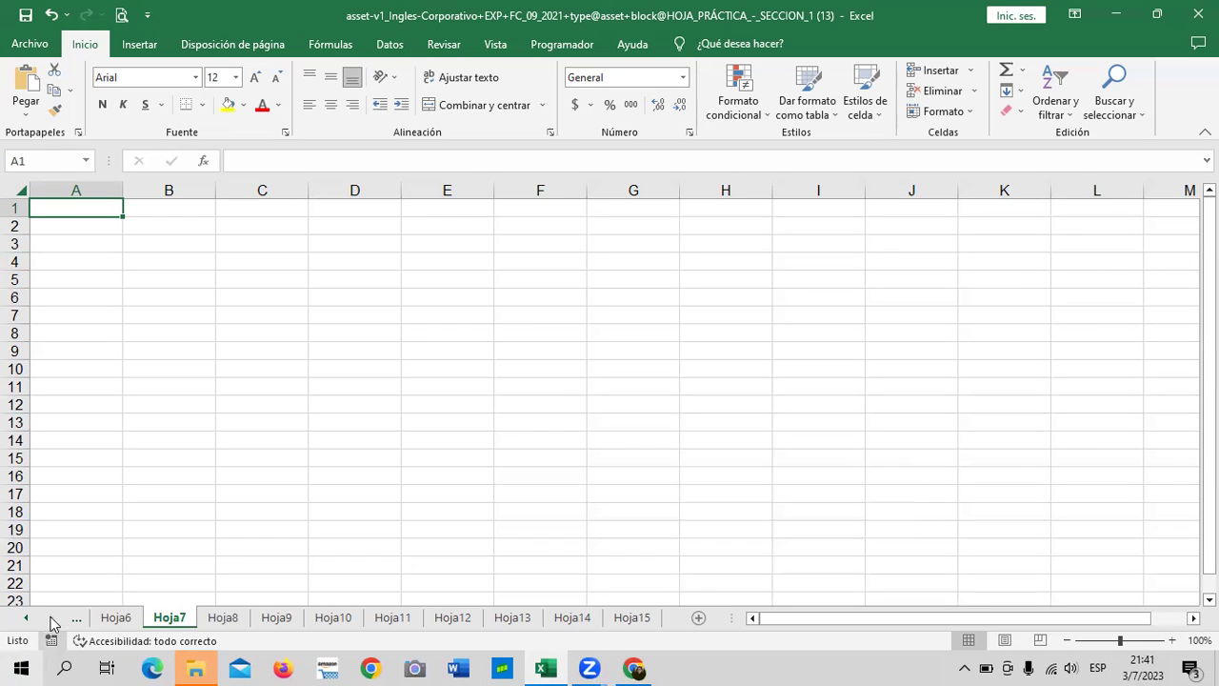
pyautogui.click(116, 617)
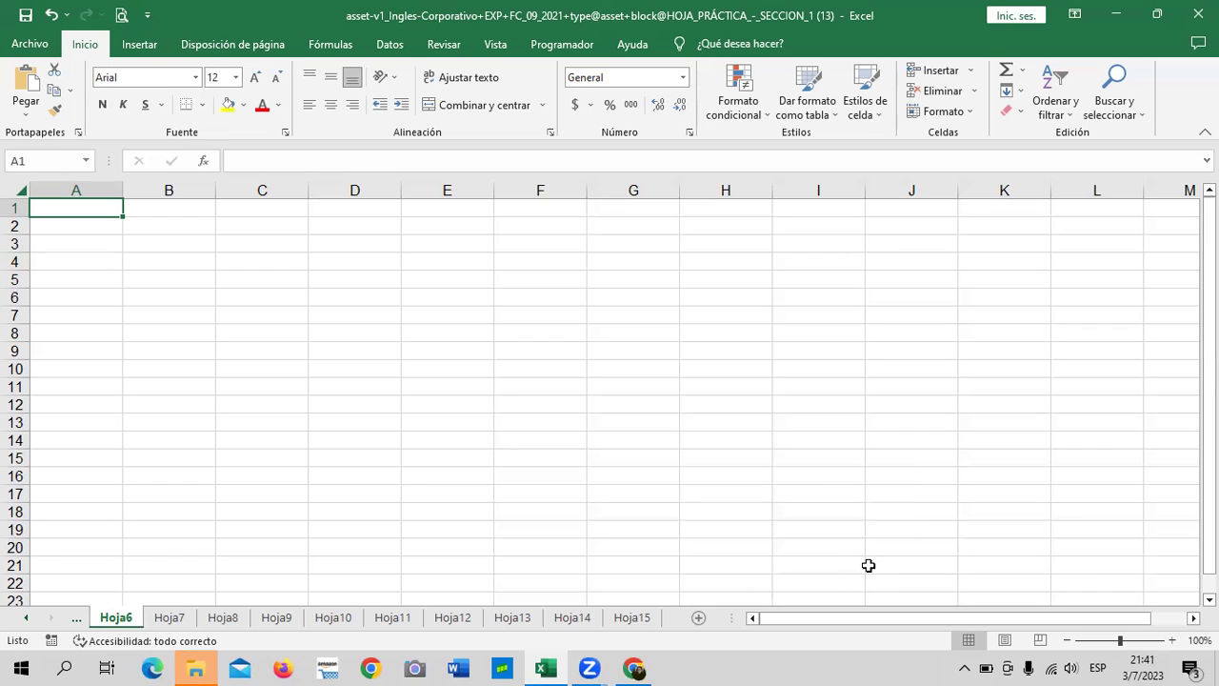
pyautogui.press('Num_Lock')
pyautogui.hotkey('ctrl', 'pagedown')
pyautogui.hotkey('ctrl', 'pagedown')
pyautogui.hotkey('ctrl', 'pagedown')
pyautogui.hotkey('ctrl', 'pagedown')
pyautogui.hotkey('ctrl', 'pagedown')
pyautogui.hotkey('ctrl', 'pagedown')
pyautogui.hotkey('ctrl', 'pagedown')
pyautogui.hotkey('ctrl', 'pagedown')
pyautogui.hotkey('ctrl', 'pagedown')
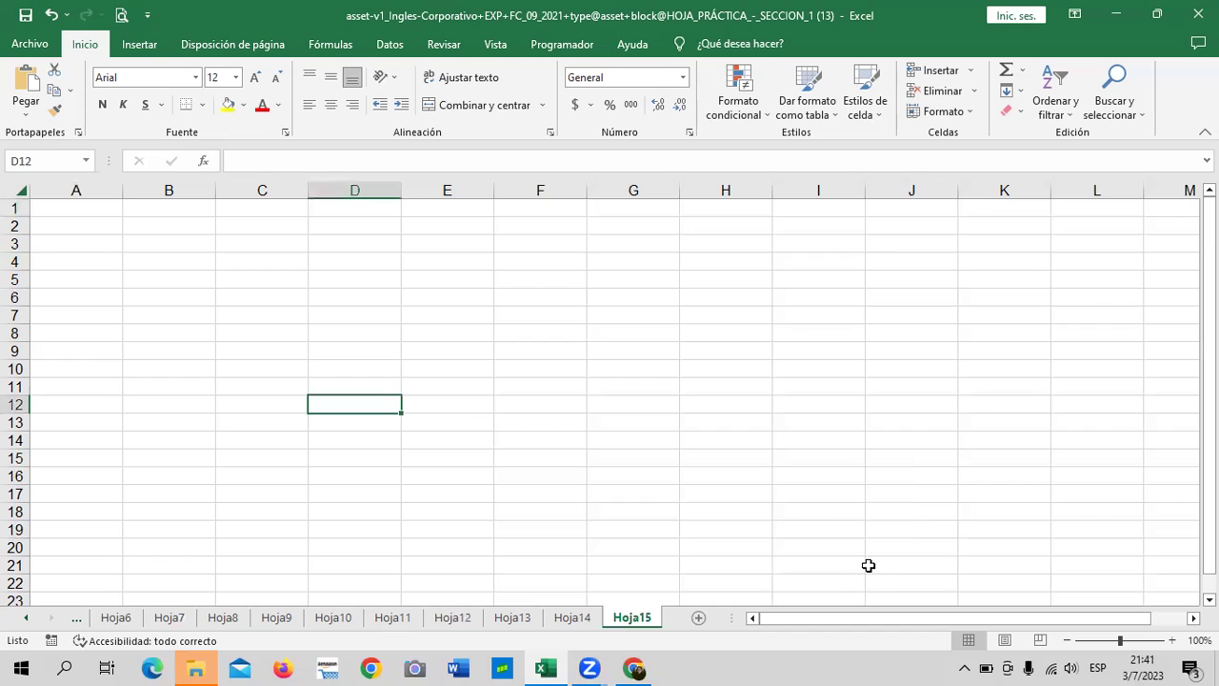
pyautogui.hotkey('ctrl', 'pageup')
pyautogui.hotkey('ctrl', 'pageup')
pyautogui.hotkey('ctrl', 'pageup')
pyautogui.hotkey('ctrl', 'pageup')
pyautogui.hotkey('ctrl', 'pageup')
pyautogui.hotkey('ctrl', 'pageup')
pyautogui.hotkey('ctrl', 'pageup')
pyautogui.hotkey('ctrl', 'pageup')
pyautogui.hotkey('ctrl', 'pageup')
pyautogui.hotkey('ctrl', 'pageup')
pyautogui.hotkey('ctrl', 'pageup')
pyautogui.hotkey('ctrl', 'pageup')
pyautogui.hotkey('ctrl', 'pageup')
pyautogui.hotkey('ctrl', 'pageup')
pyautogui.hotkey('ctrl', 'pageup')
pyautogui.hotkey('ctrl', 'pageup')
pyautogui.hotkey('ctrl', 'pageup')
pyautogui.hotkey('ctrl', 'pageup')
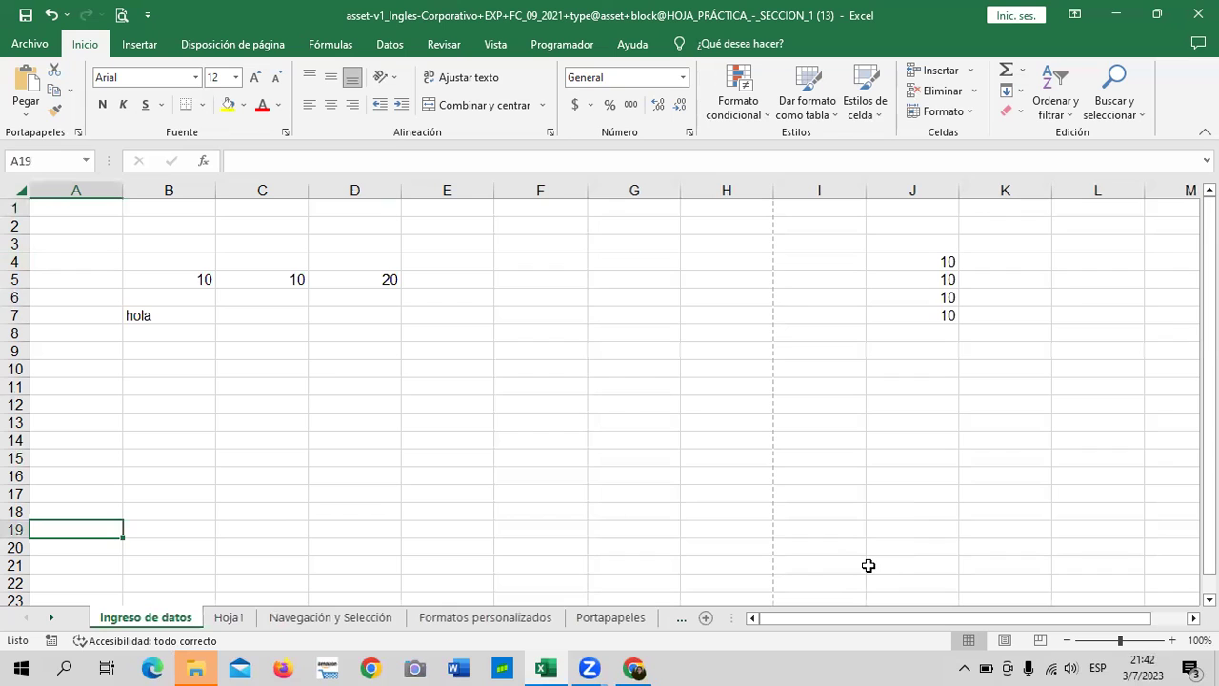
# Select D13 and G9, then look at the Navegación y Selección and Formatos personalizados sheets
pyautogui.press('Num_Lock')
pyautogui.click(385, 424)
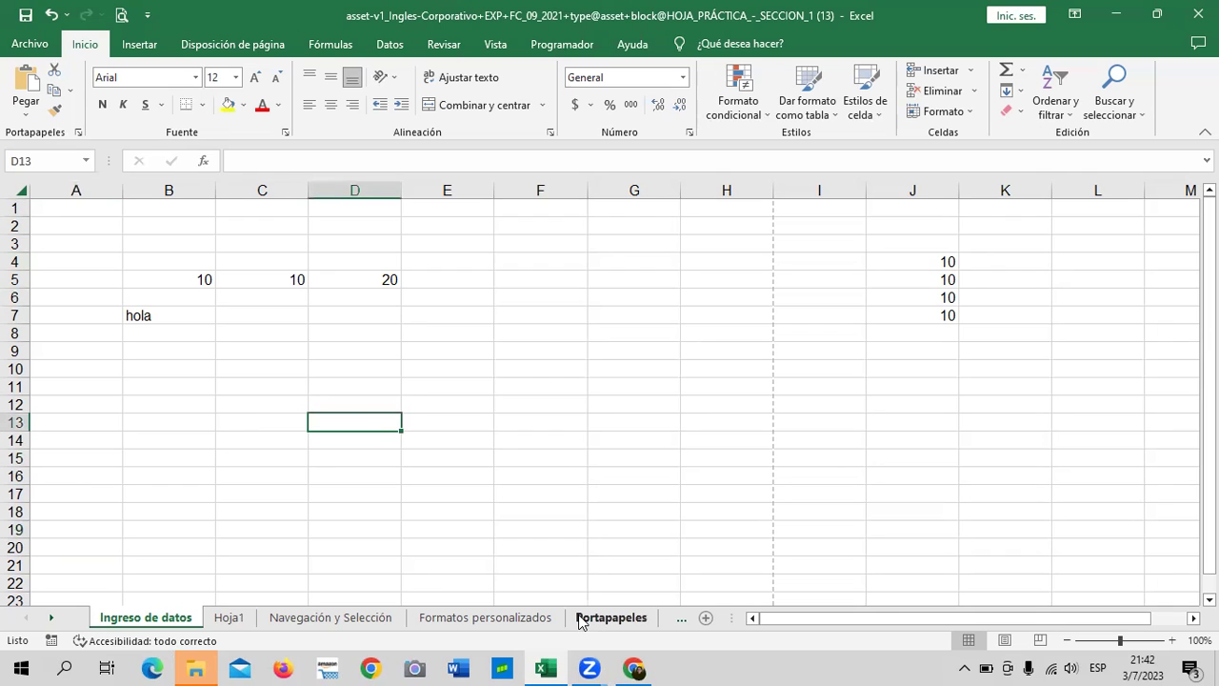
pyautogui.click(593, 348)
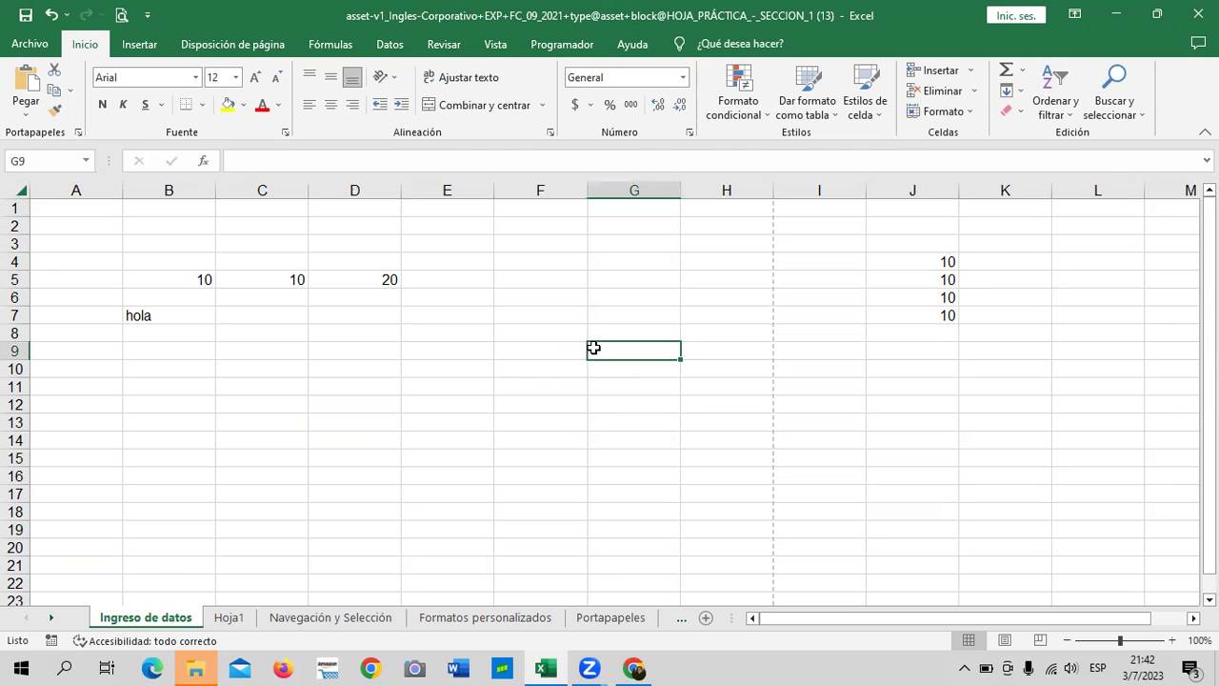
pyautogui.click(359, 619)
pyautogui.click(458, 619)
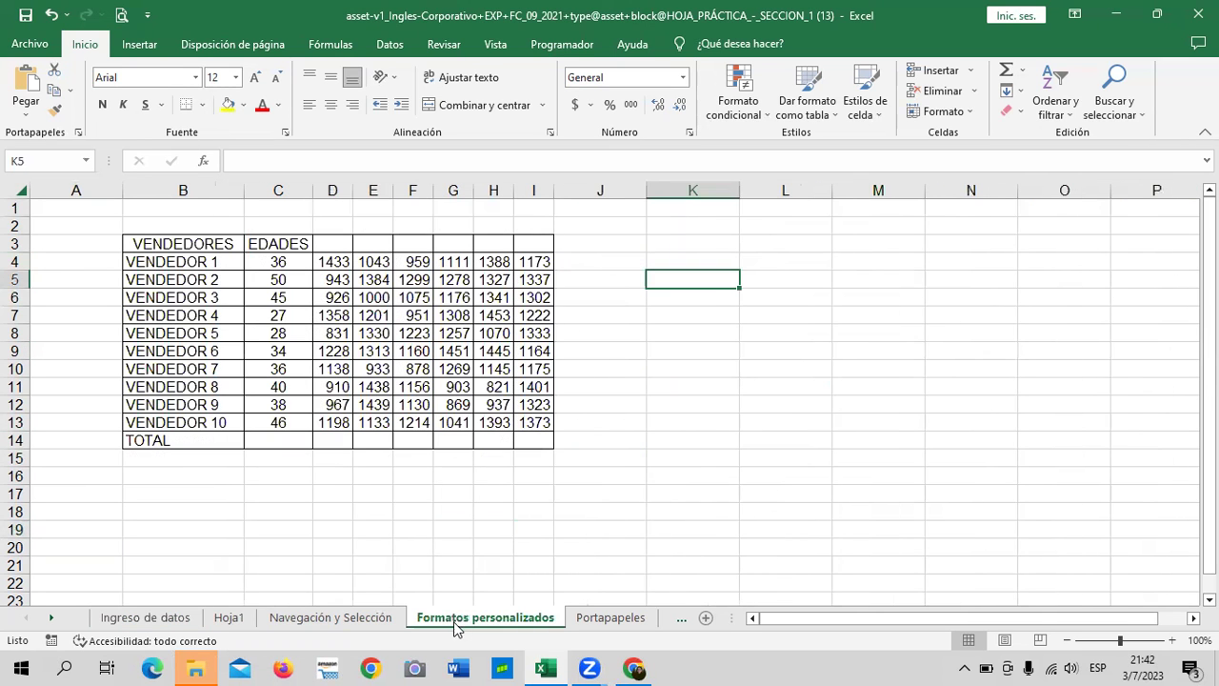
pyautogui.rightClick(283, 621)
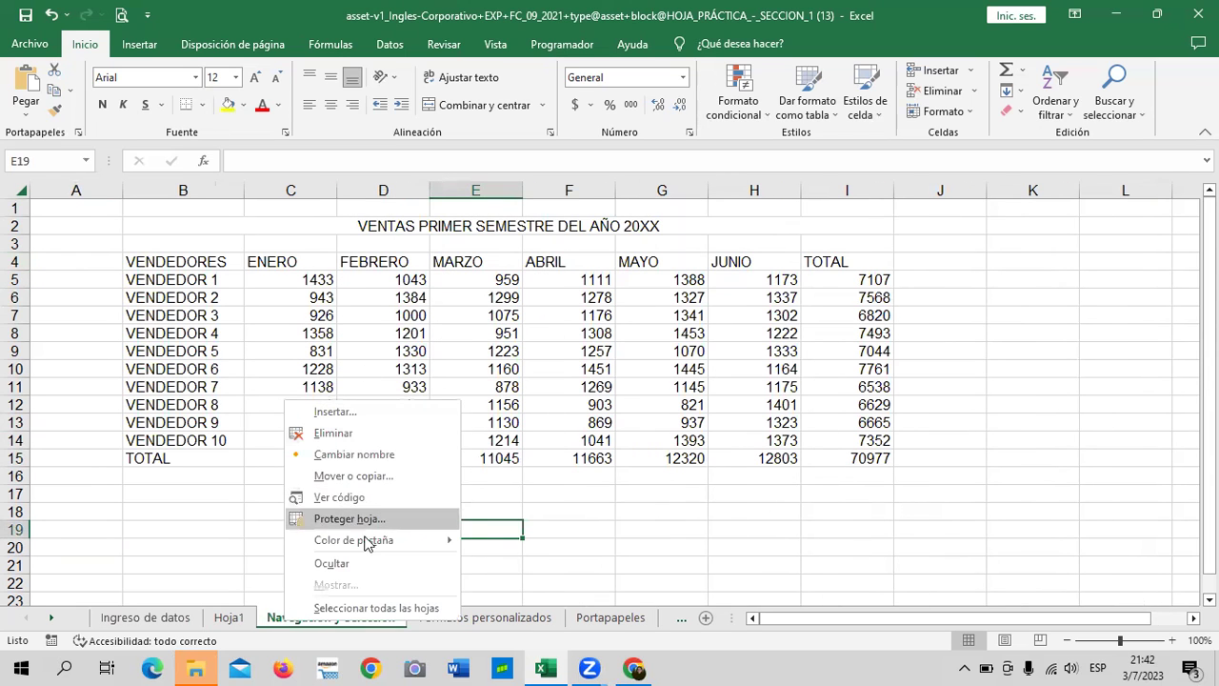
# Delete the Hoja1 sheet
pyautogui.click(232, 619)
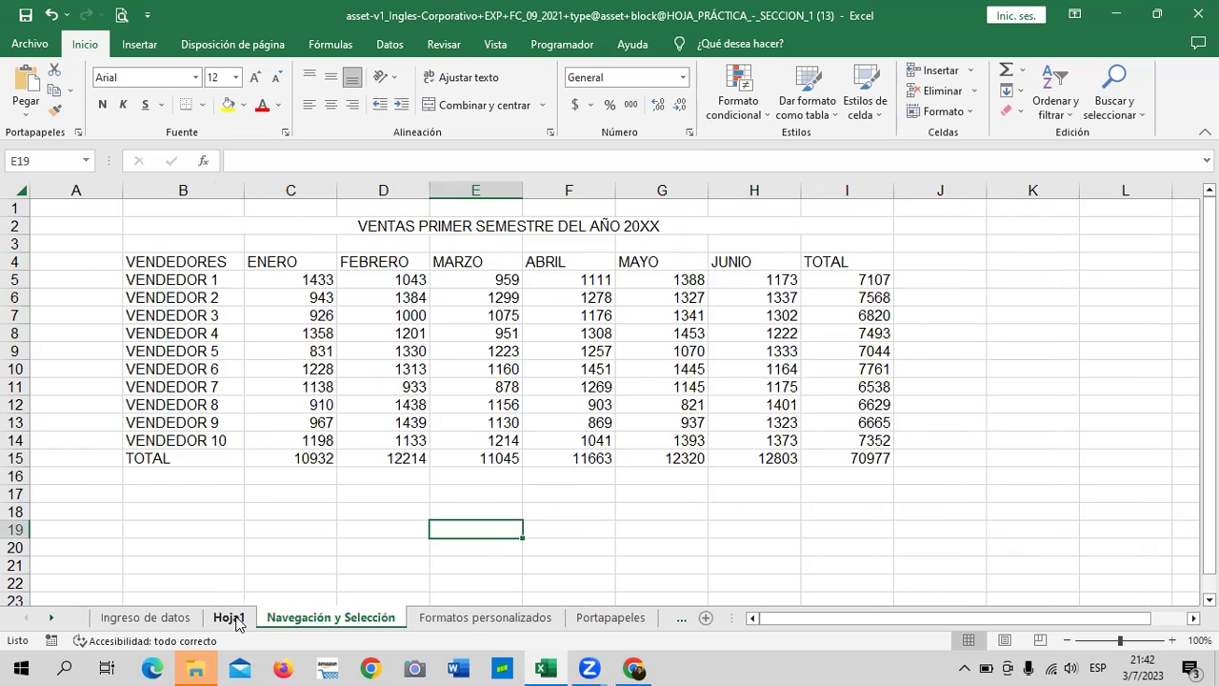
pyautogui.rightClick(237, 620)
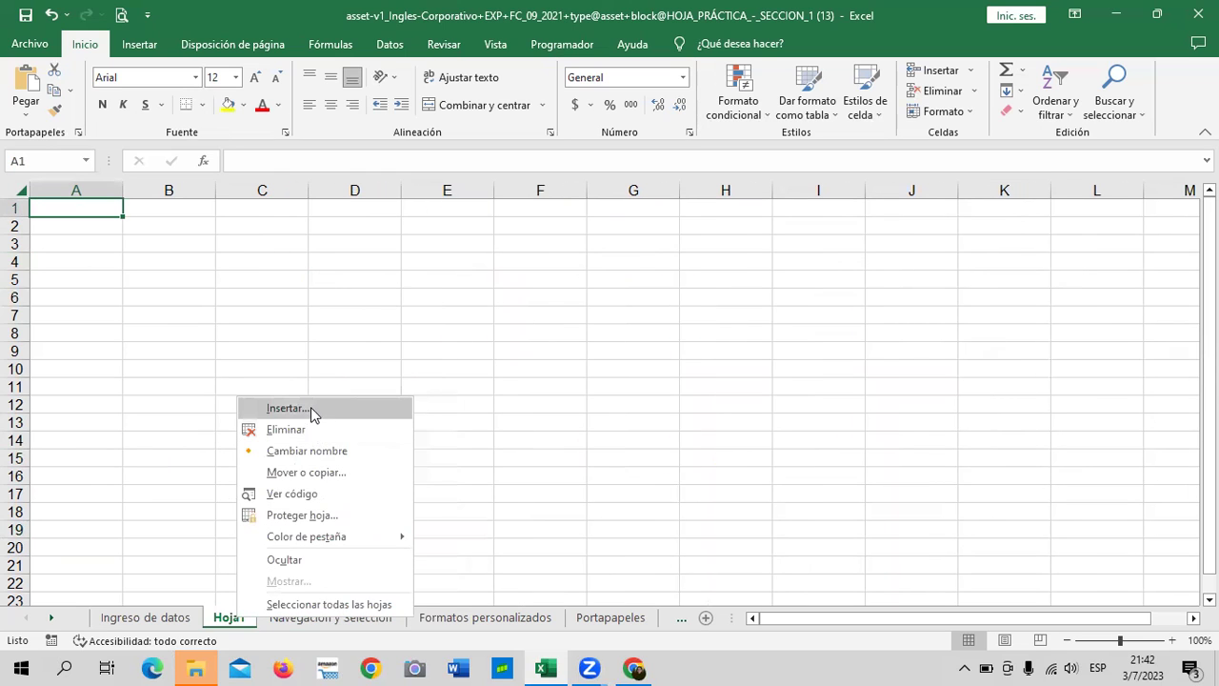
pyautogui.click(306, 429)
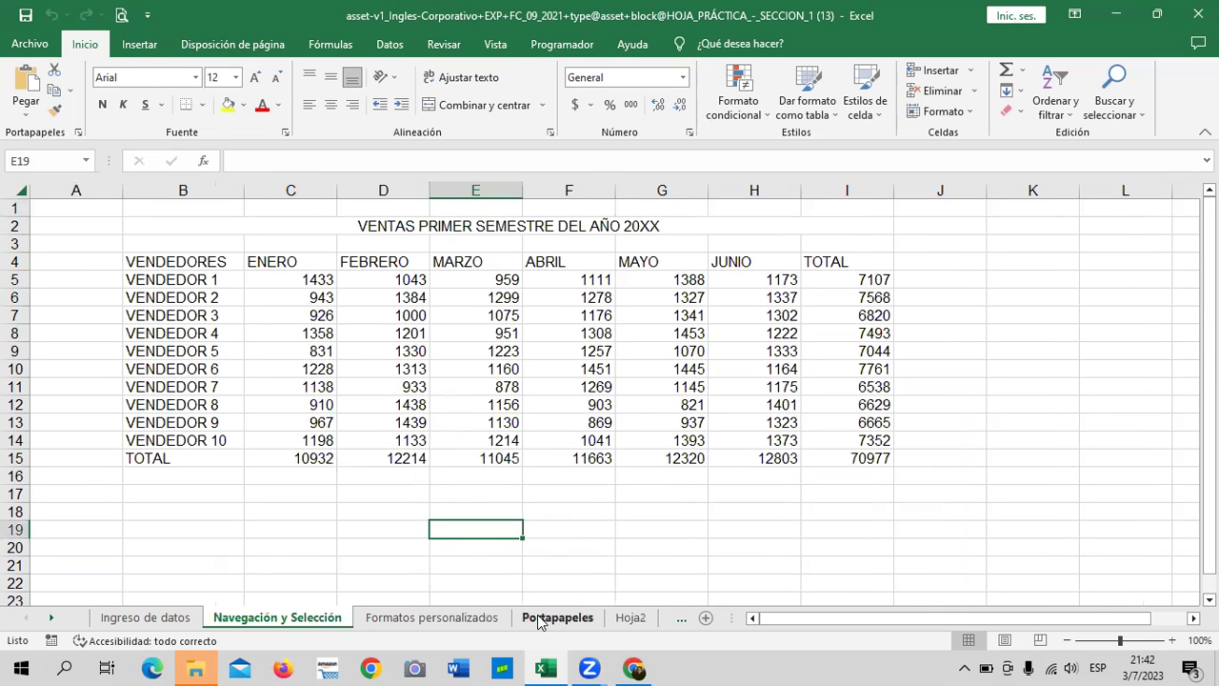
# Look at Portapapeles and Hoja2, then go back through the tabs to Navegación y Selección
pyautogui.click(545, 618)
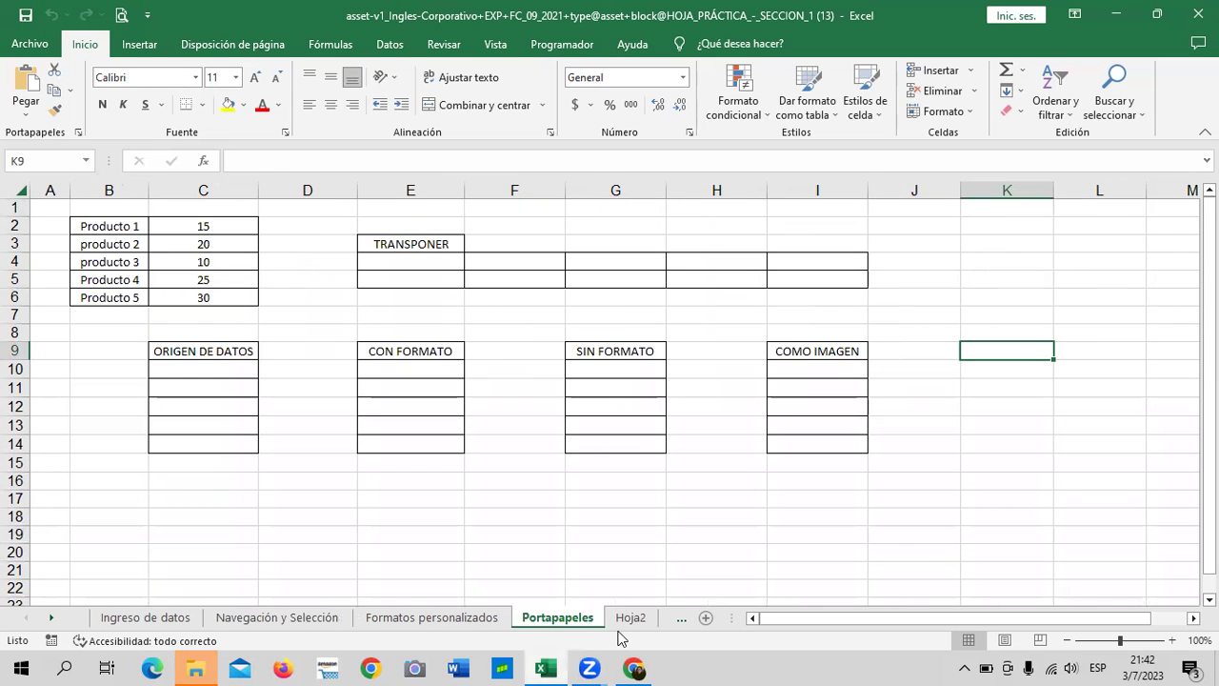
pyautogui.click(621, 618)
pyautogui.rightClick(619, 618)
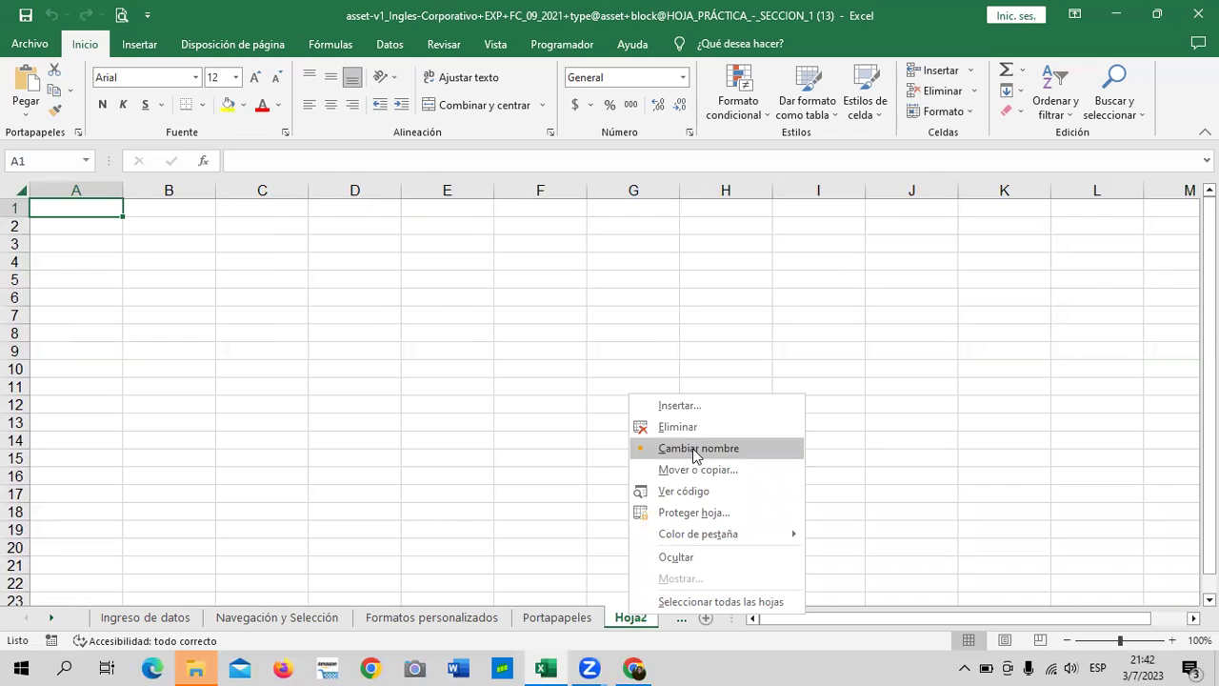
pyautogui.click(693, 443)
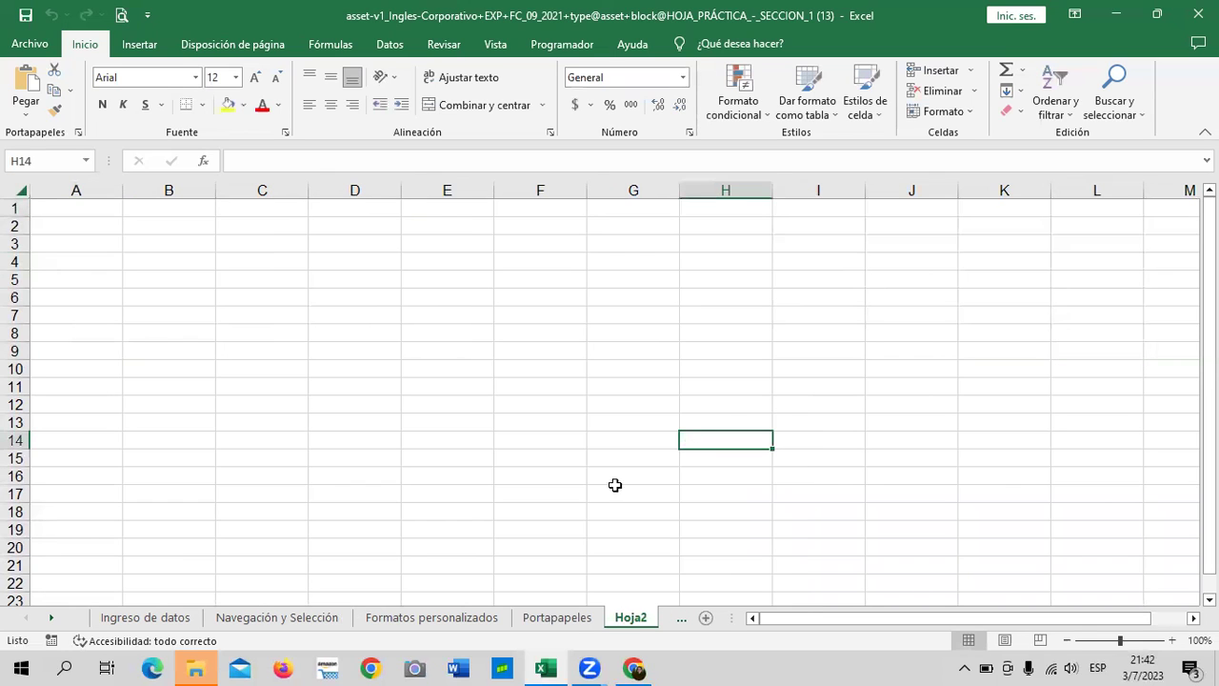
pyautogui.click(560, 617)
pyautogui.click(463, 617)
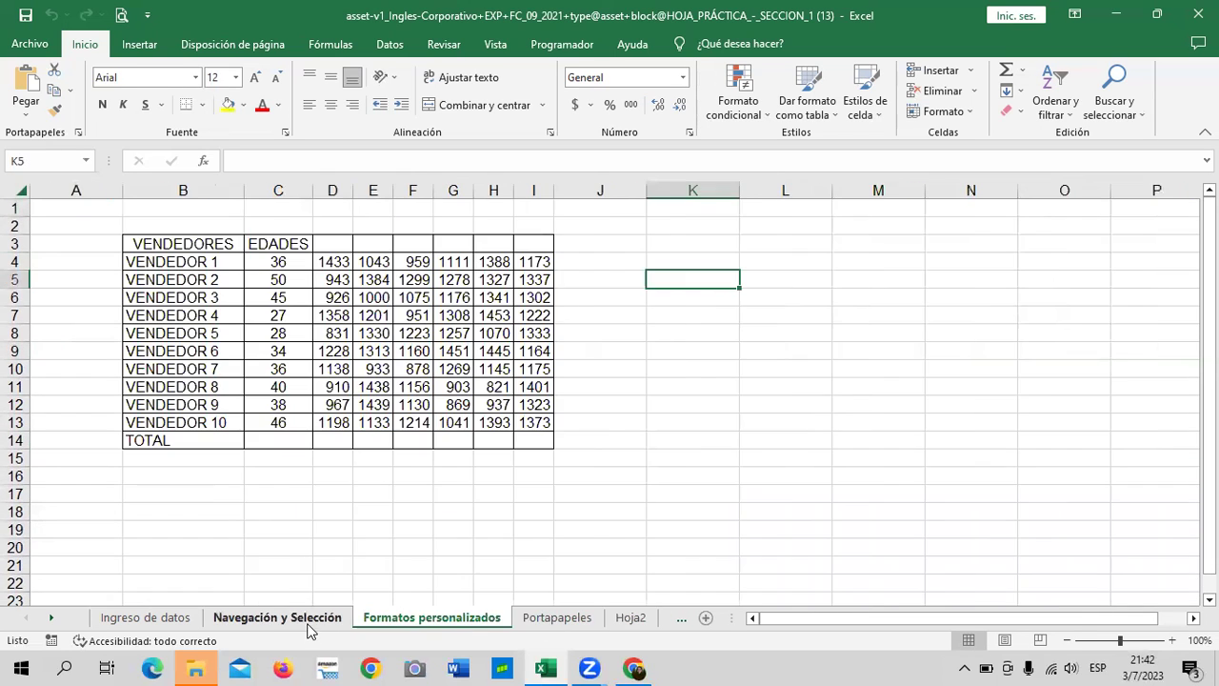
pyautogui.click(307, 617)
# Scroll the sheet tabs forward and back, then return to Ingreso de datos
pyautogui.click(47, 617)
pyautogui.click(47, 617)
pyautogui.click(48, 618)
pyautogui.click(47, 617)
pyautogui.click(25, 618)
pyautogui.click(25, 618)
pyautogui.click(26, 618)
pyautogui.click(26, 618)
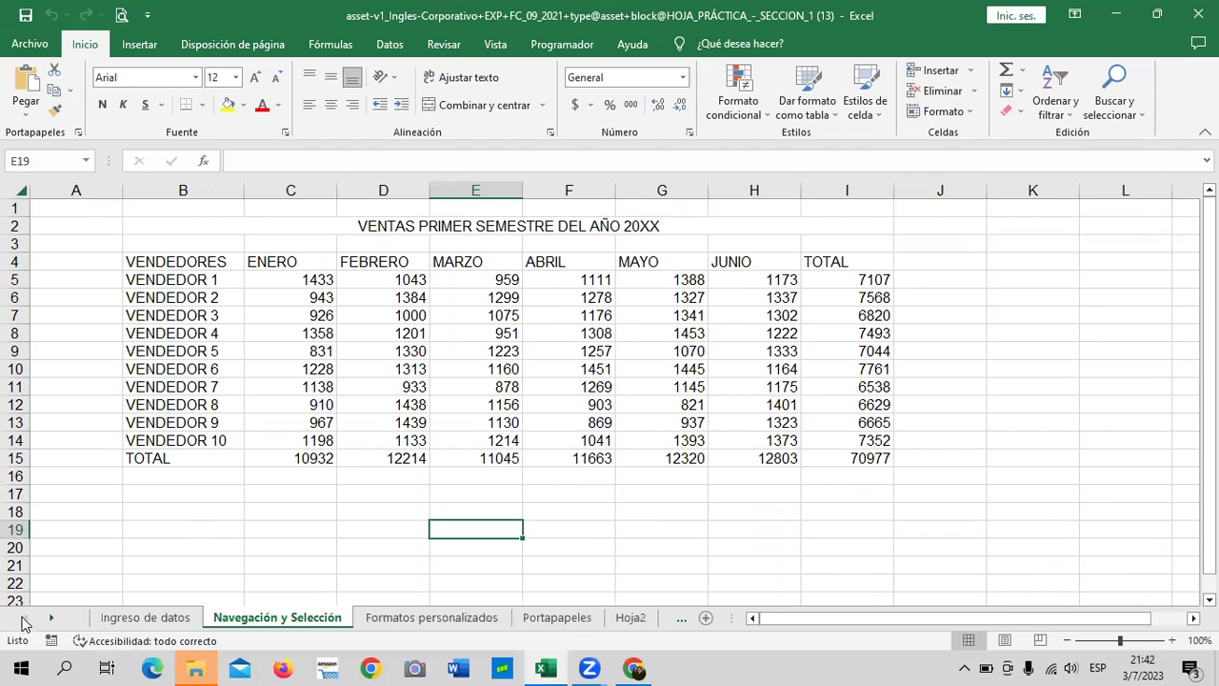
pyautogui.click(162, 619)
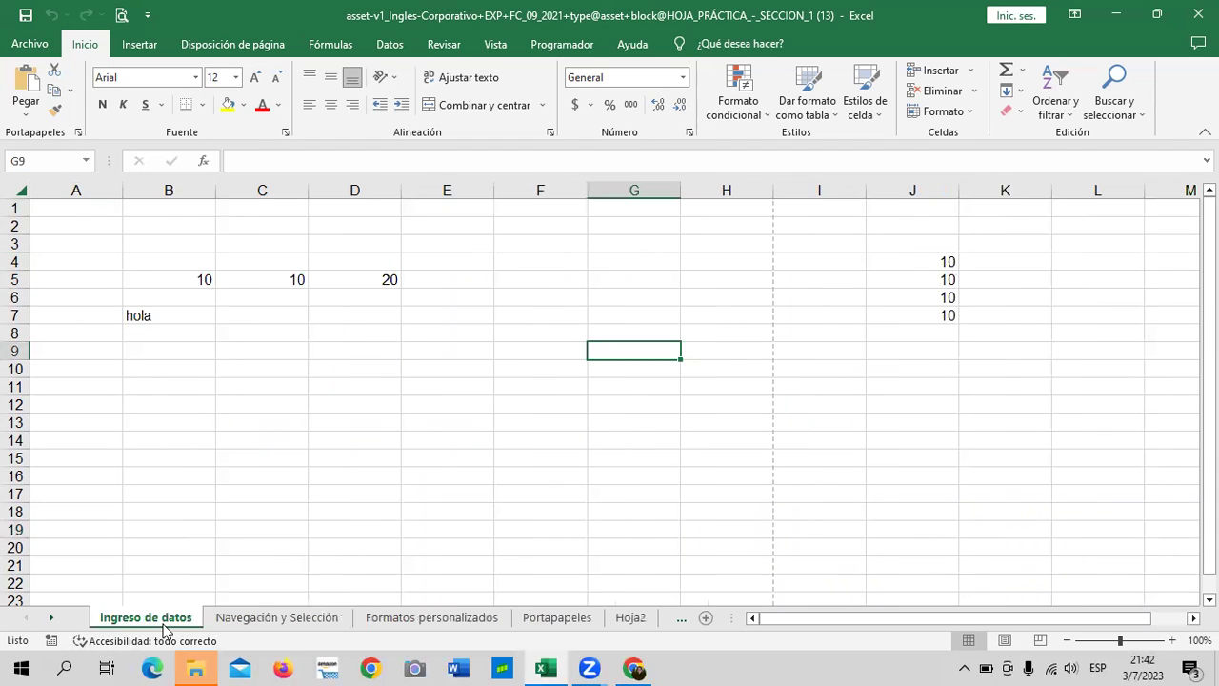
# Review Navegación y Selección, Formatos personalizados and Portapapeles, ending on Formatos personalizados
pyautogui.click(299, 621)
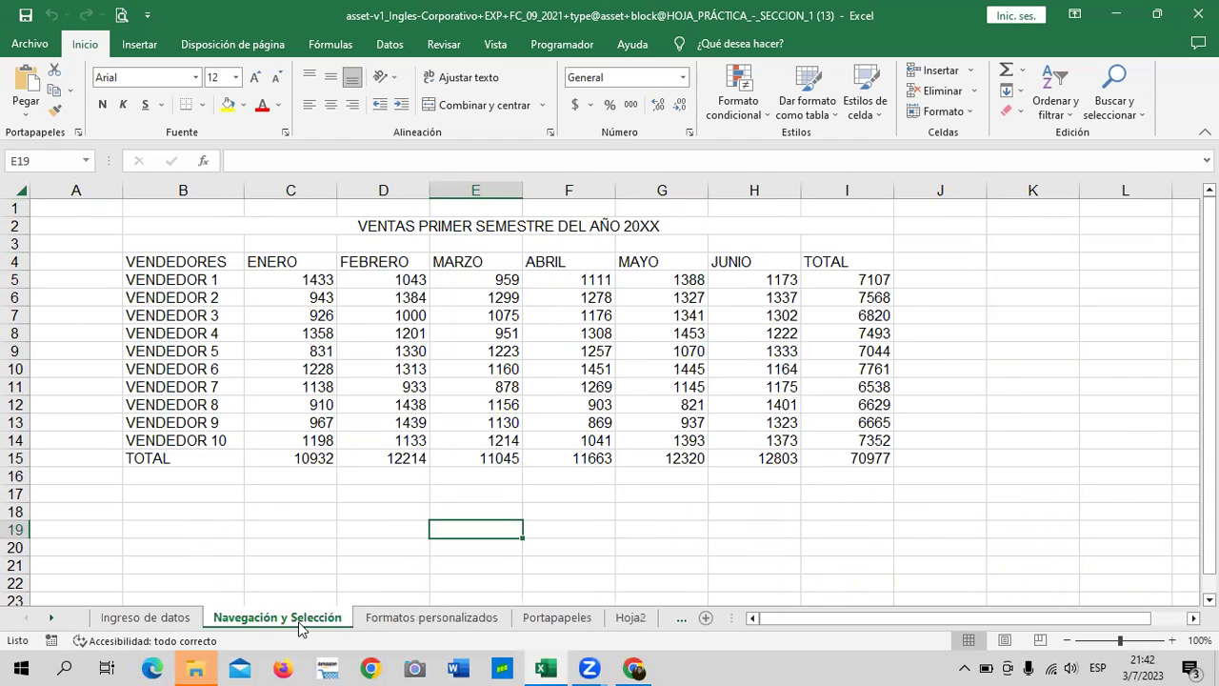
pyautogui.click(448, 621)
pyautogui.click(545, 621)
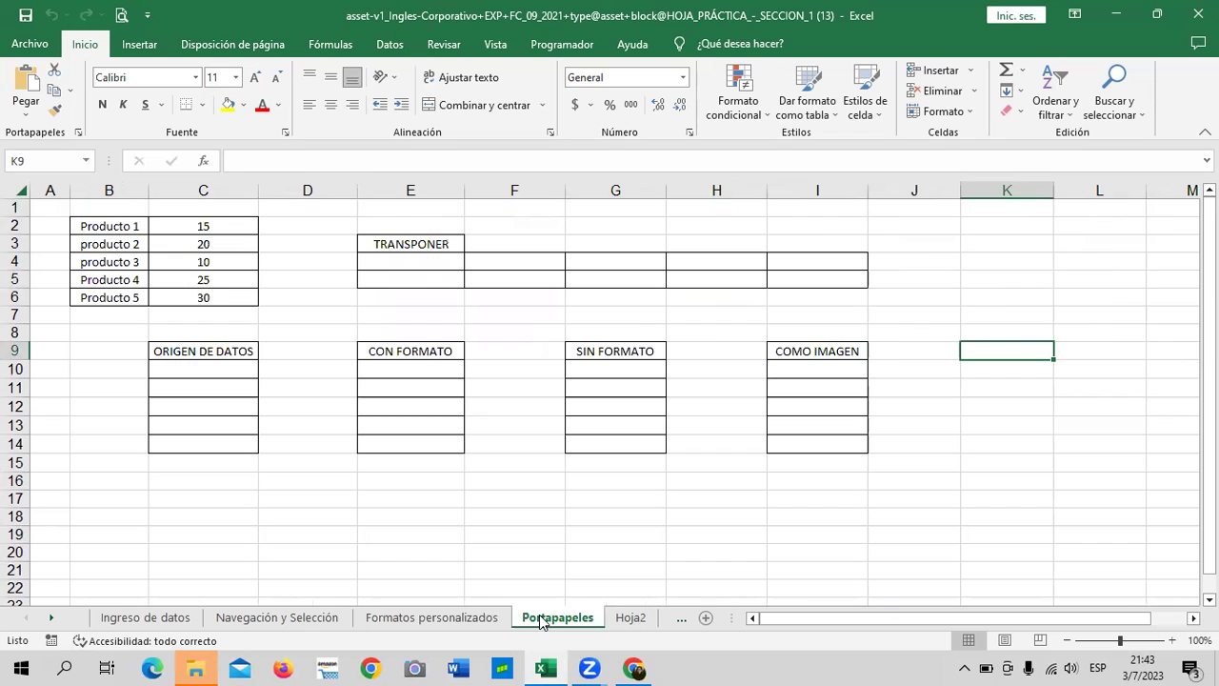
pyautogui.click(484, 615)
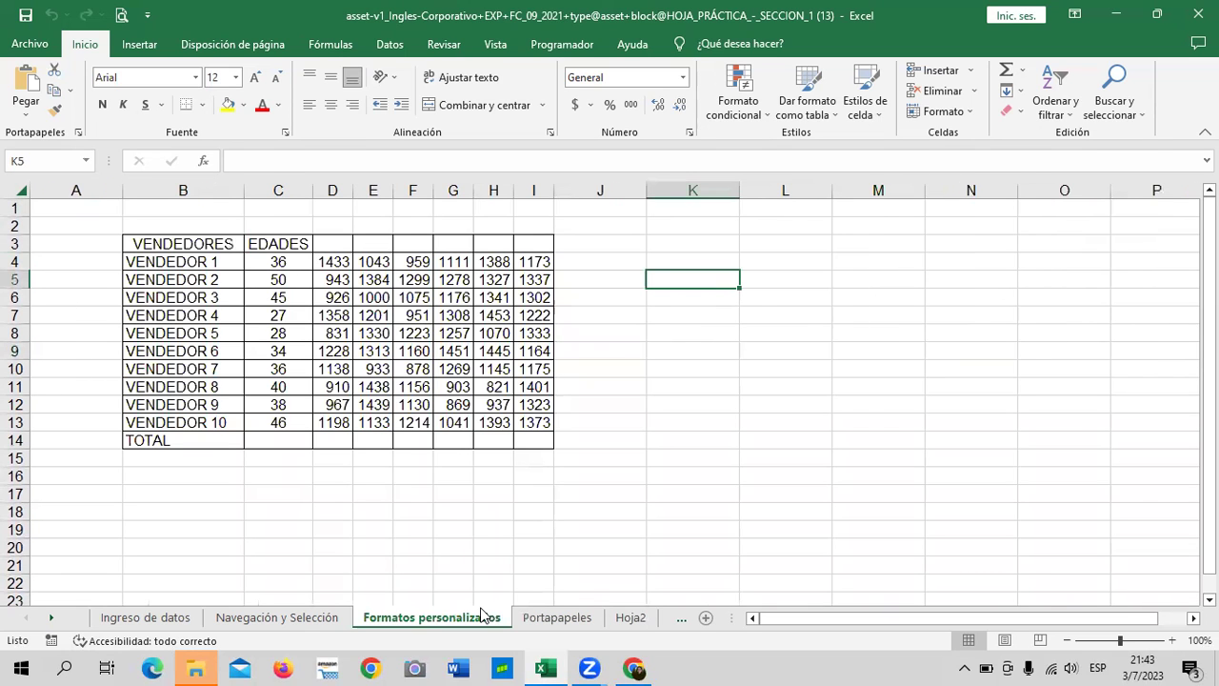
pyautogui.click(283, 619)
pyautogui.click(149, 618)
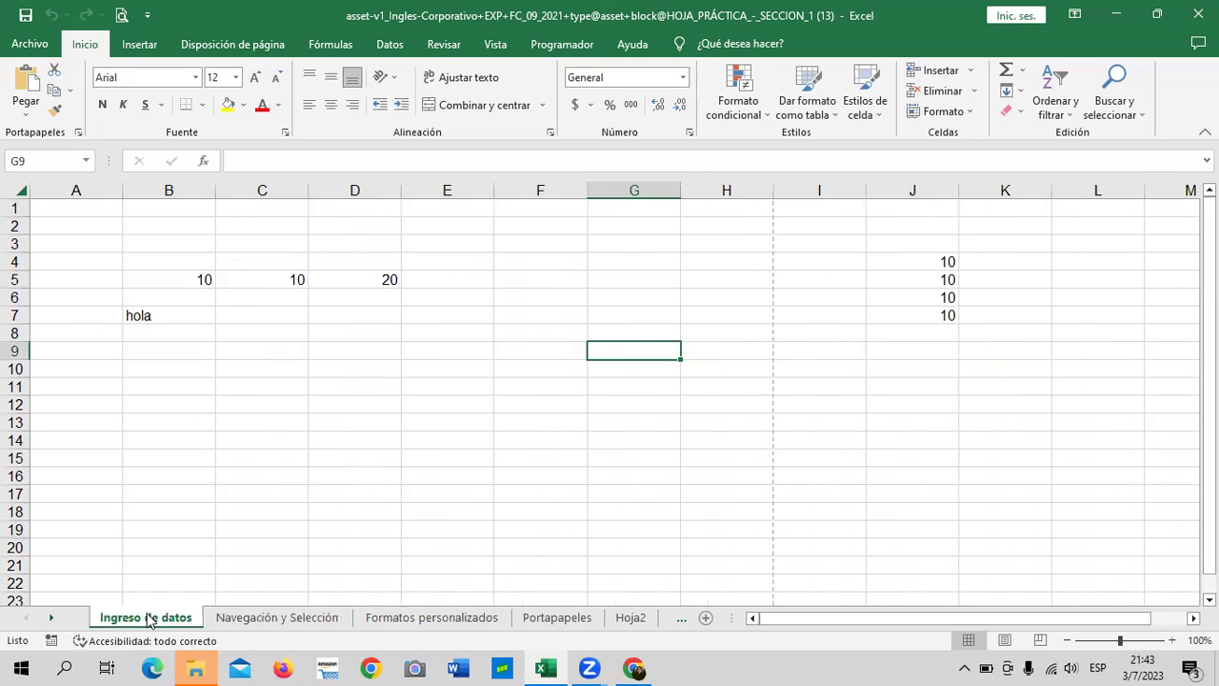
pyautogui.click(51, 617)
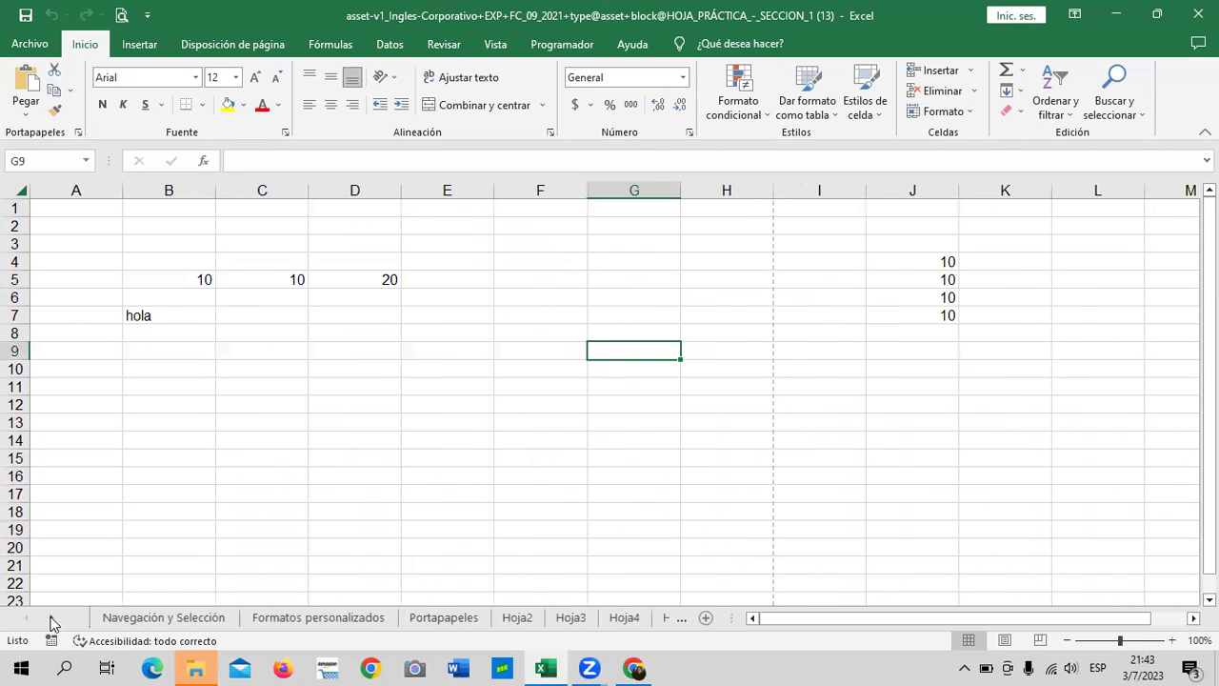
pyautogui.click(333, 622)
# Move the Hoja4 tab to the front, just before Formatos personalizados
pyautogui.rightClick(329, 618)
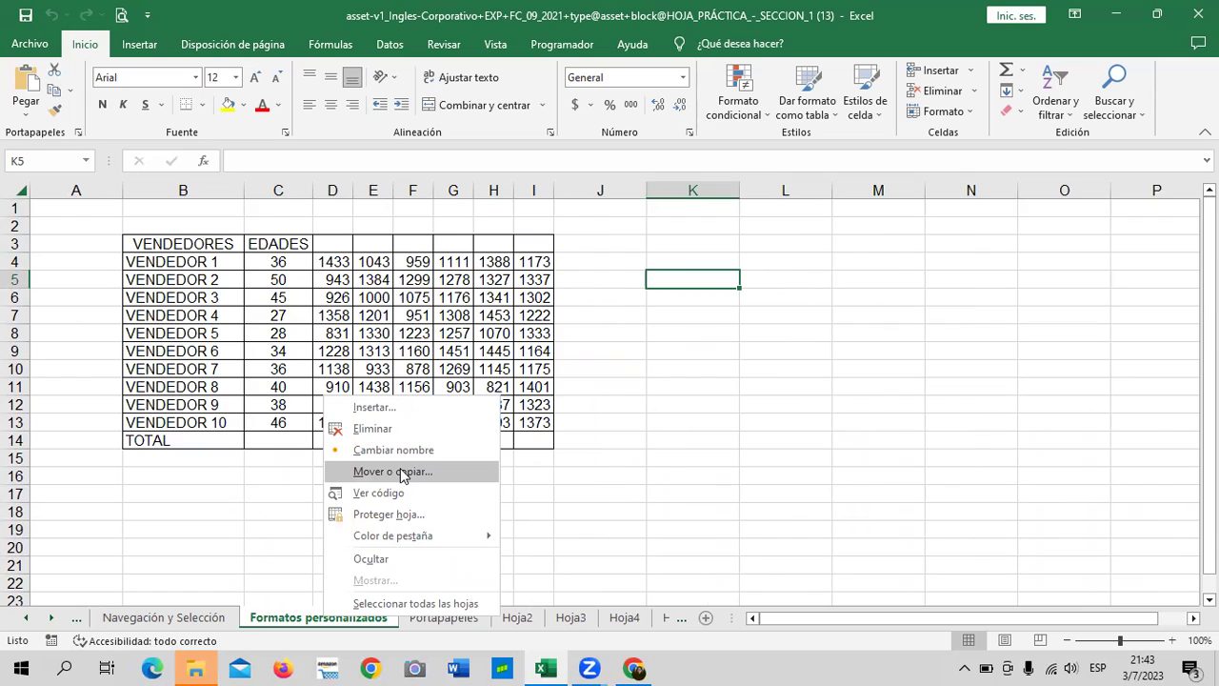
pyautogui.click(662, 576)
pyautogui.click(624, 617)
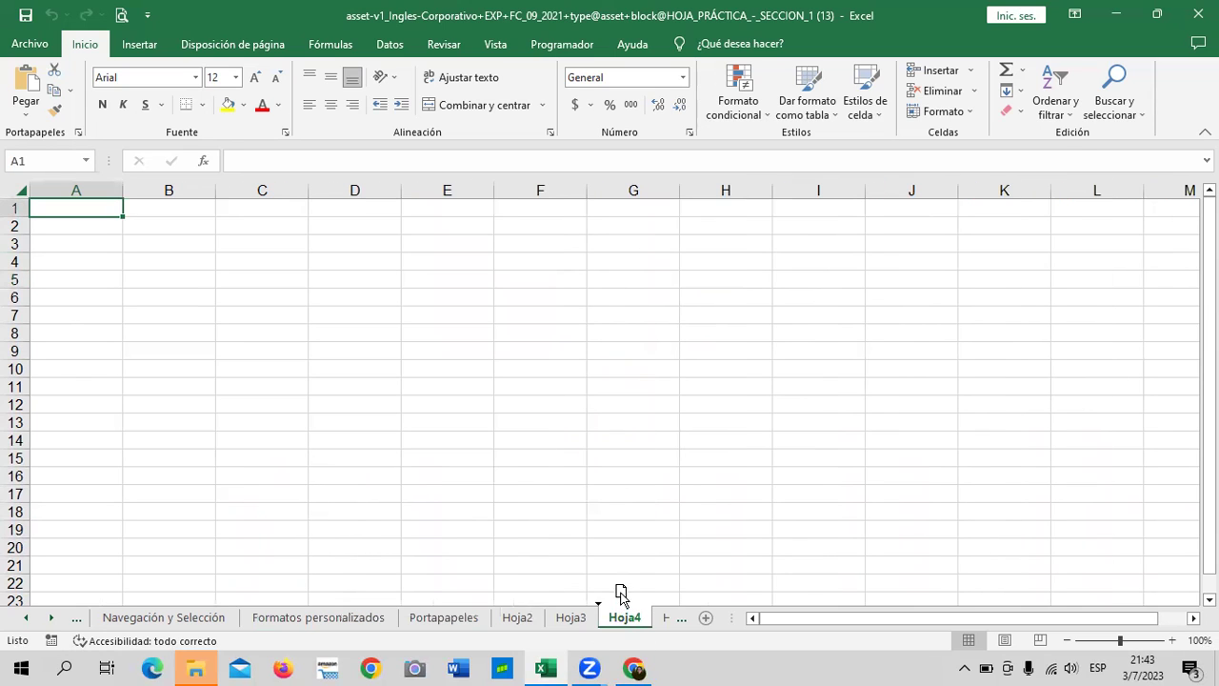
pyautogui.moveTo(629, 617)
pyautogui.mouseDown()
pyautogui.moveTo(575, 613)
pyautogui.moveTo(511, 583)
pyautogui.mouseUp()
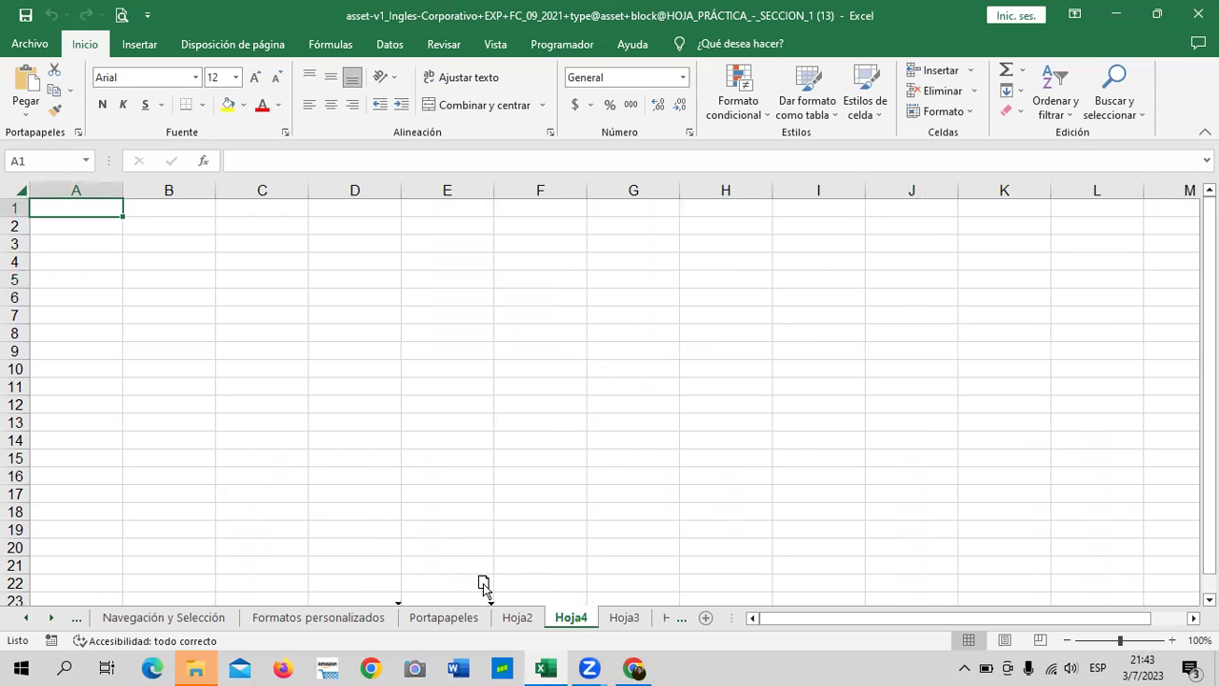
pyautogui.moveTo(512, 583); pyautogui.dragTo(129, 616)
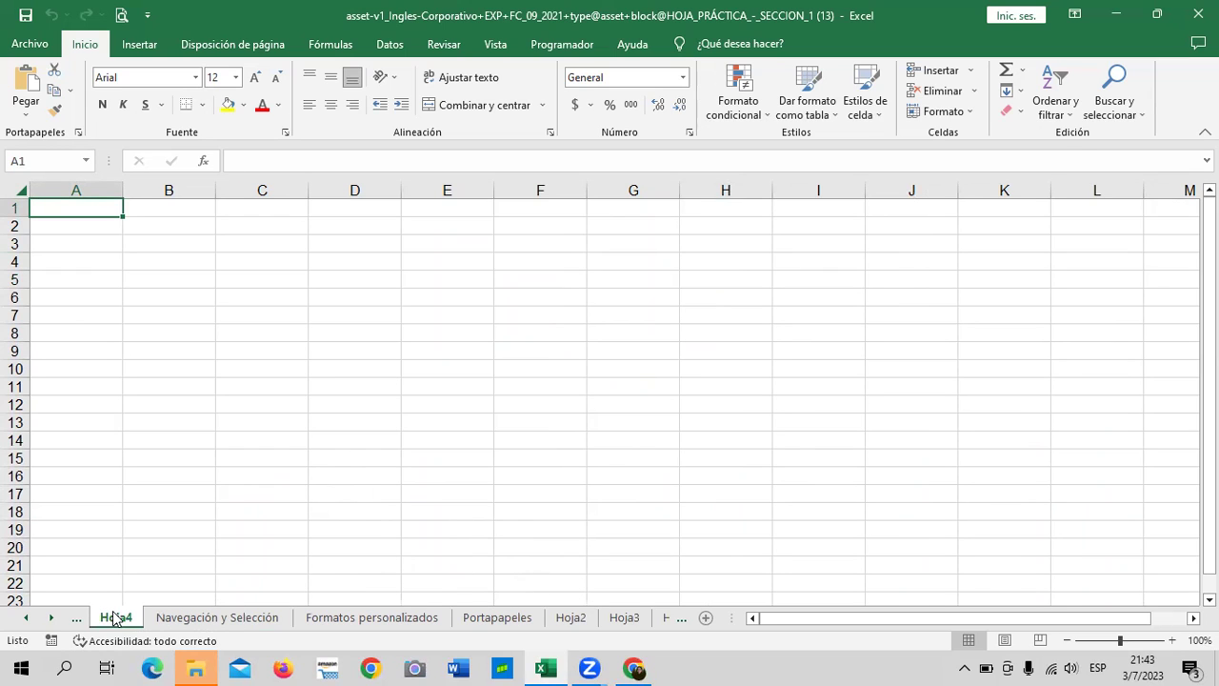
# Move Navegación y Selección between Hoja2 and Hoja3, then show Hoja2
pyautogui.click(248, 618)
pyautogui.moveTo(250, 620); pyautogui.dragTo(618, 621)
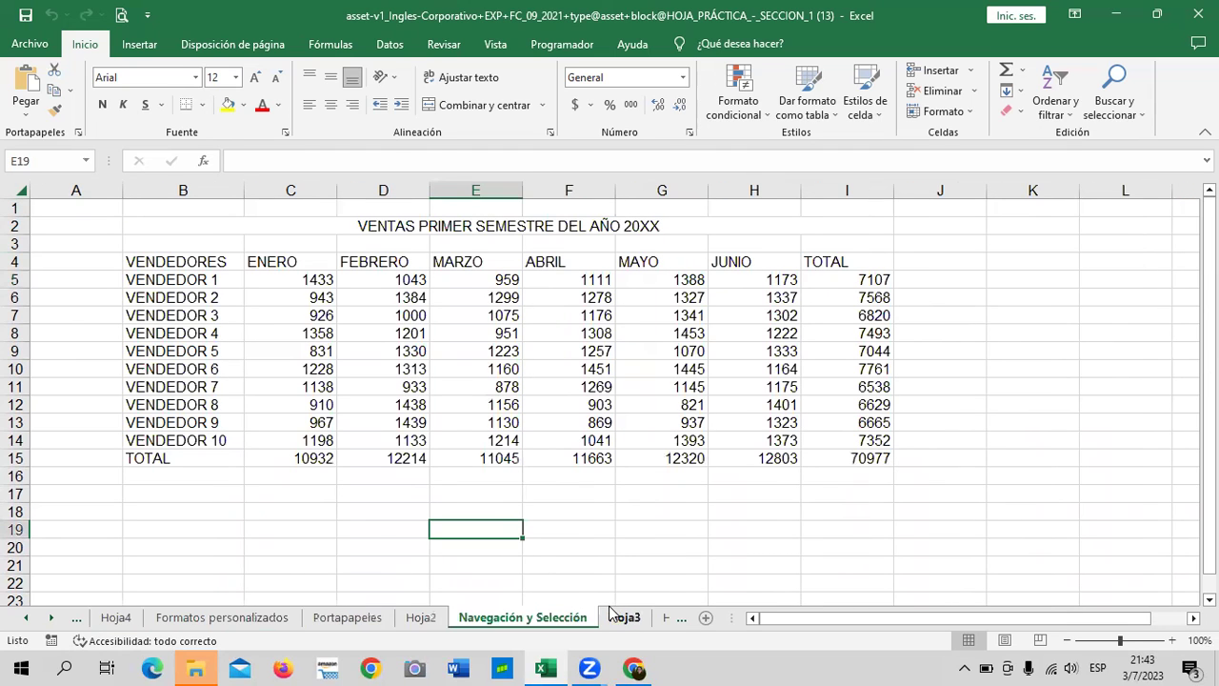
pyautogui.click(420, 621)
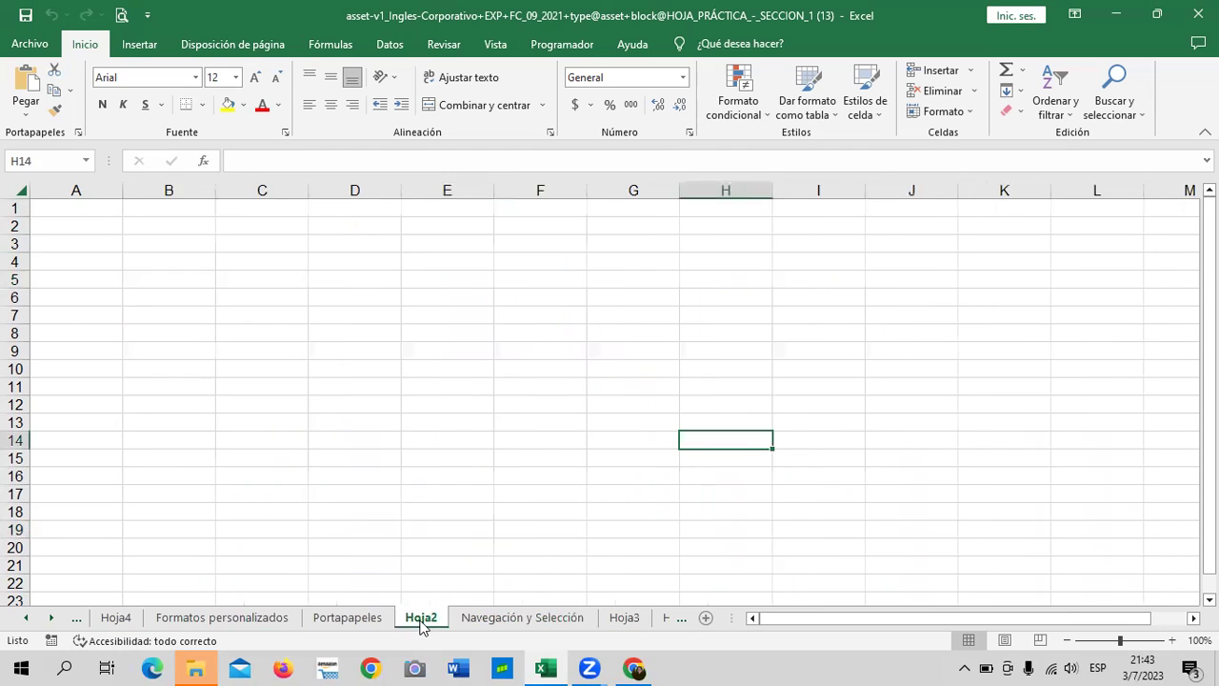
# Colour the Portapapeles sheet tab purple
pyautogui.rightClick(334, 619)
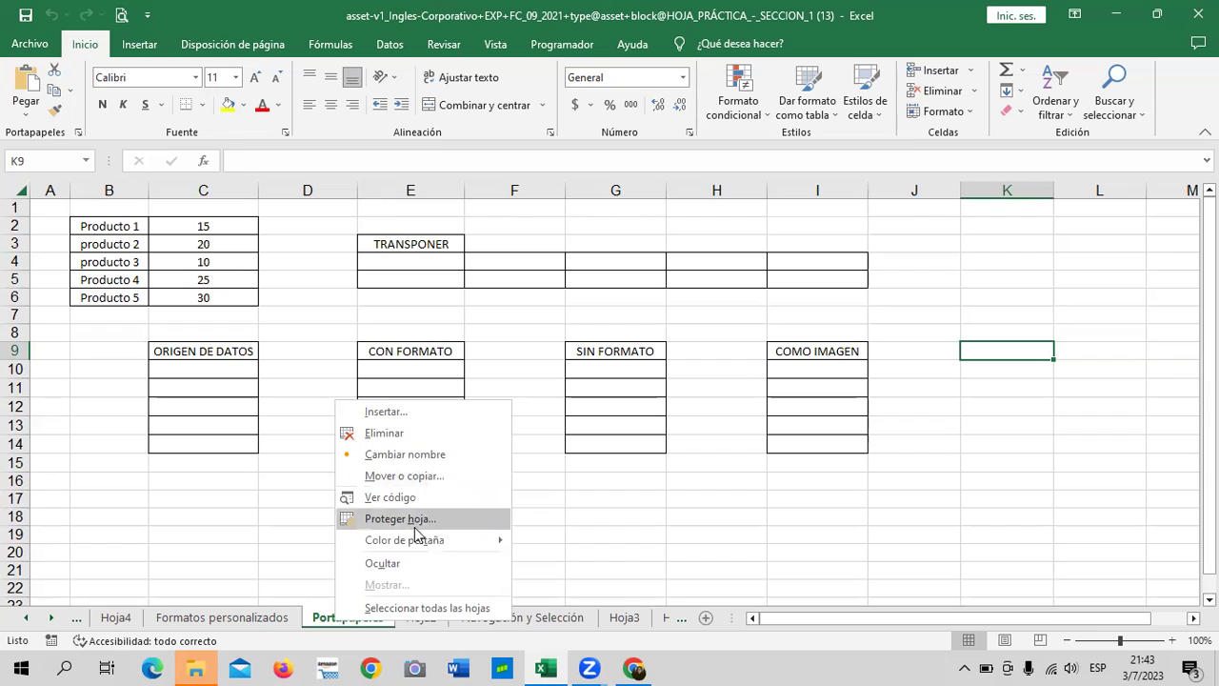
pyautogui.moveTo(408, 547)
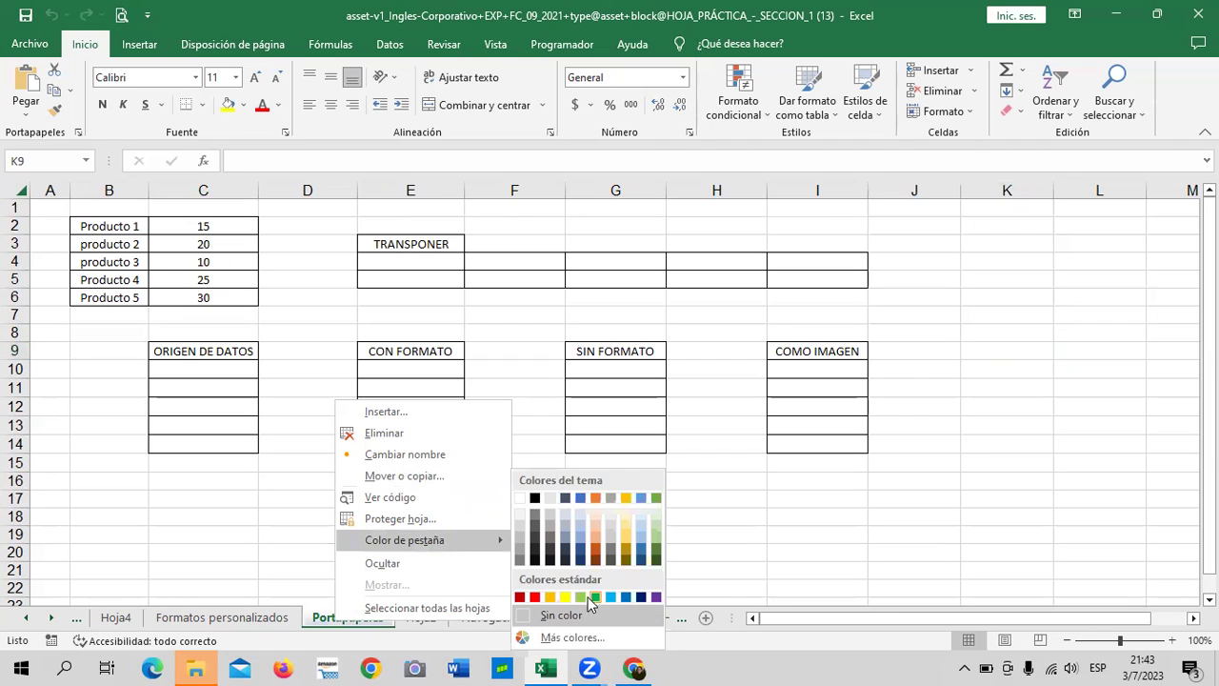
pyautogui.click(656, 597)
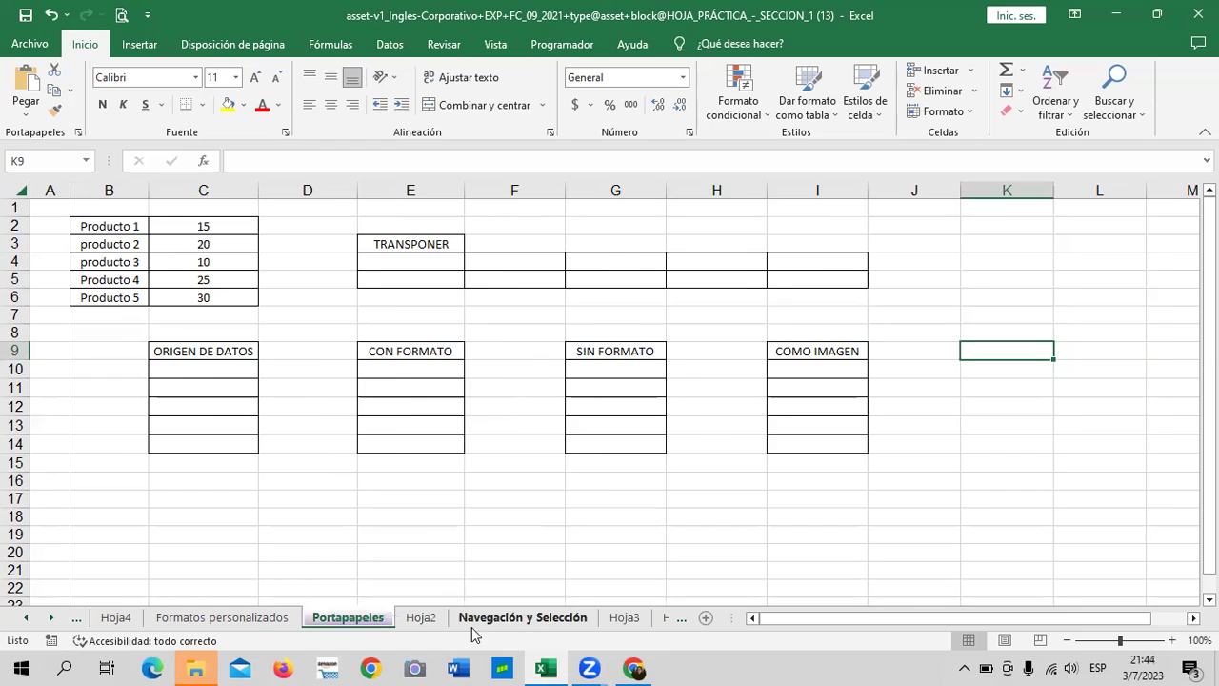
# Colour the Navegación y Selección sheet tab red
pyautogui.click(473, 621)
pyautogui.rightClick(484, 621)
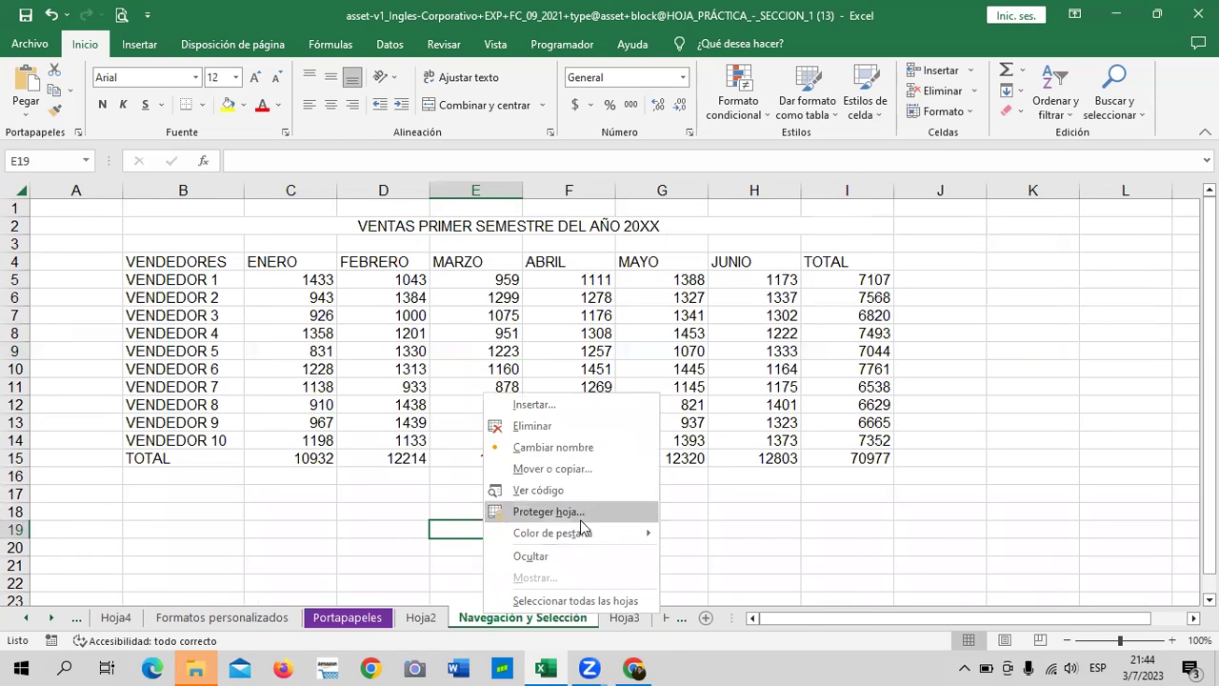
pyautogui.moveTo(583, 535)
pyautogui.click(682, 598)
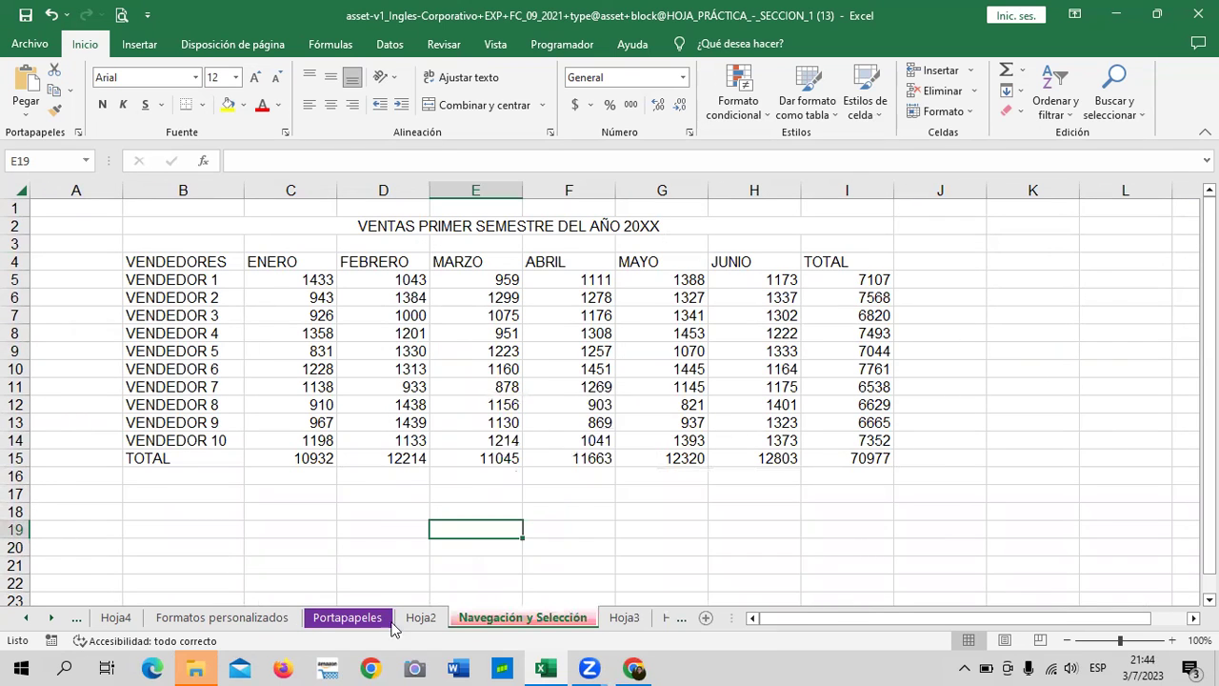
# Open the tab options for Formatos personalizados and Portapapeles without changing anything
pyautogui.click(205, 619)
pyautogui.rightClick(206, 619)
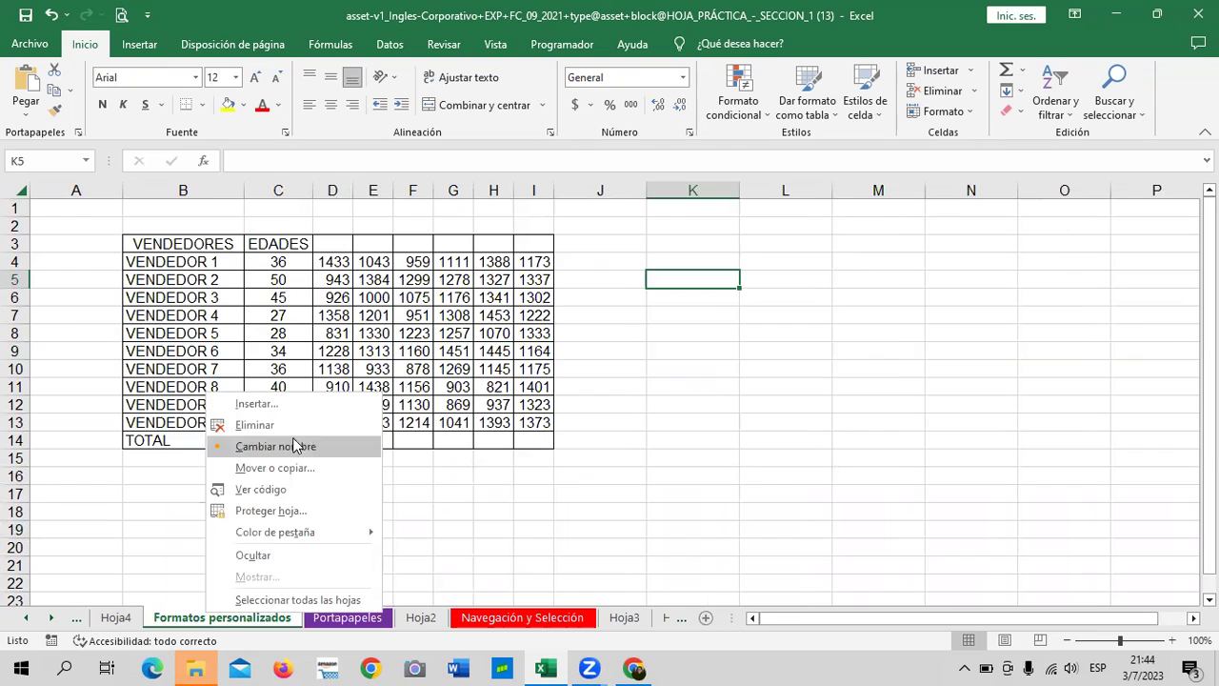
pyautogui.click(495, 533)
pyautogui.click(319, 621)
pyautogui.rightClick(343, 619)
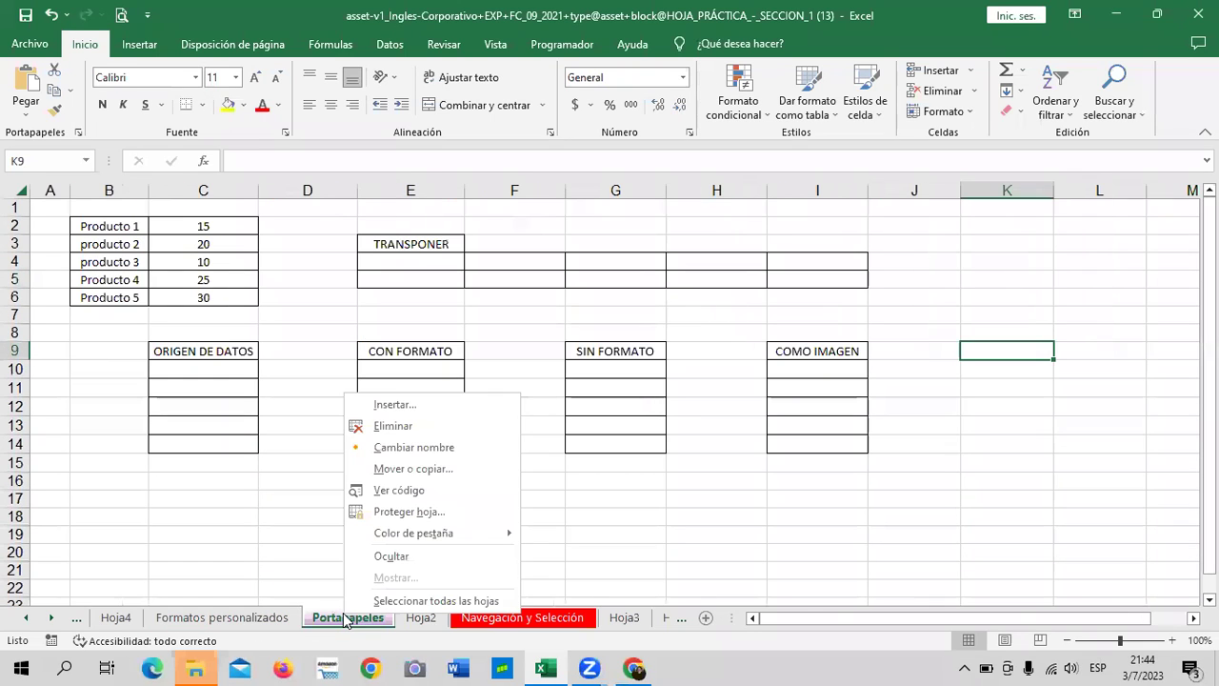
# Group the sheets, open and dismiss the Navegación y Selección tab menu, then go to Hoja2
pyautogui.click(415, 602)
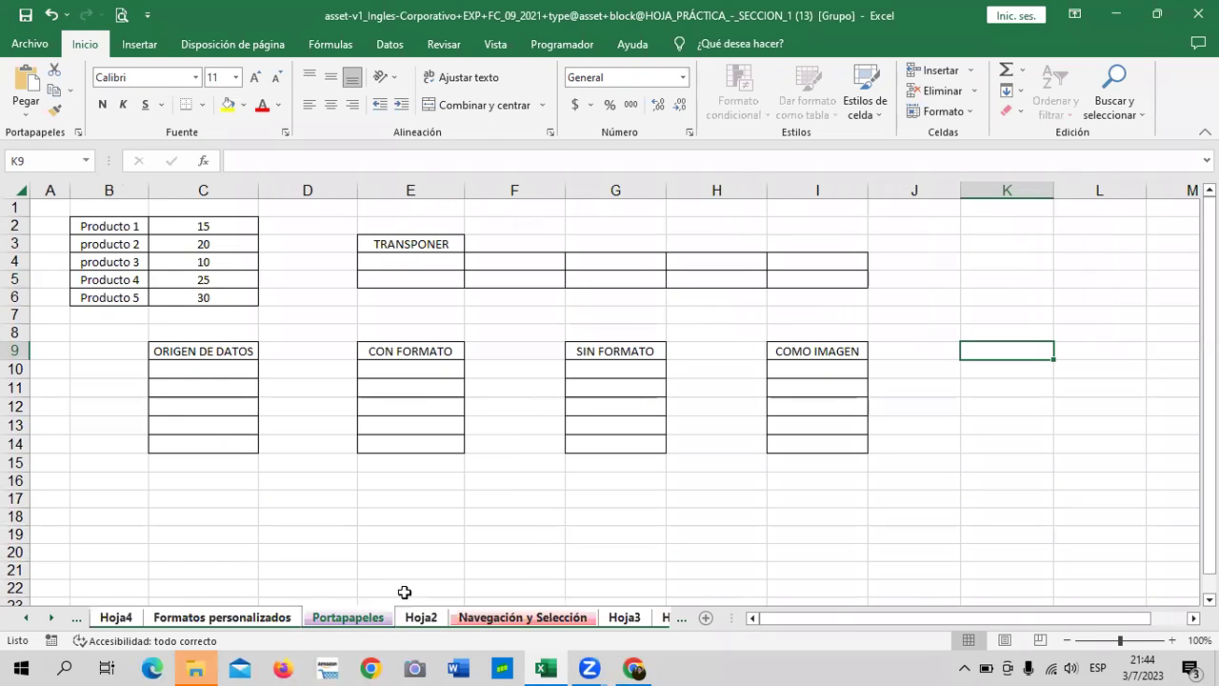
pyautogui.rightClick(510, 617)
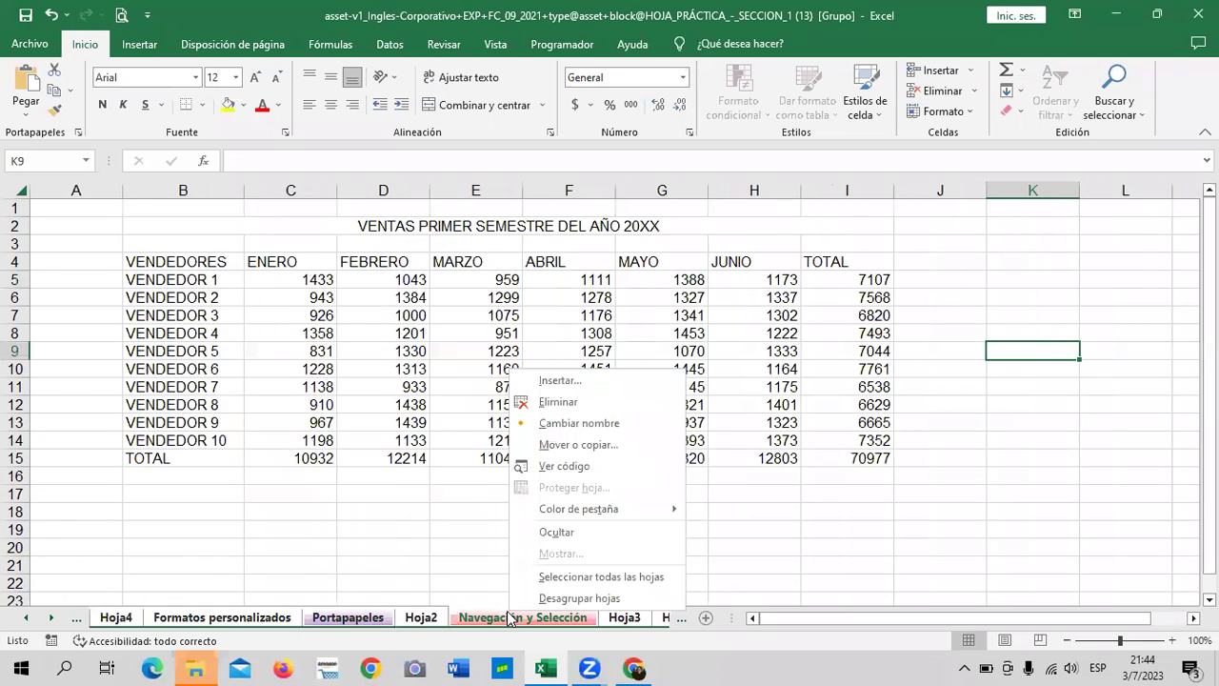
pyautogui.moveTo(581, 512)
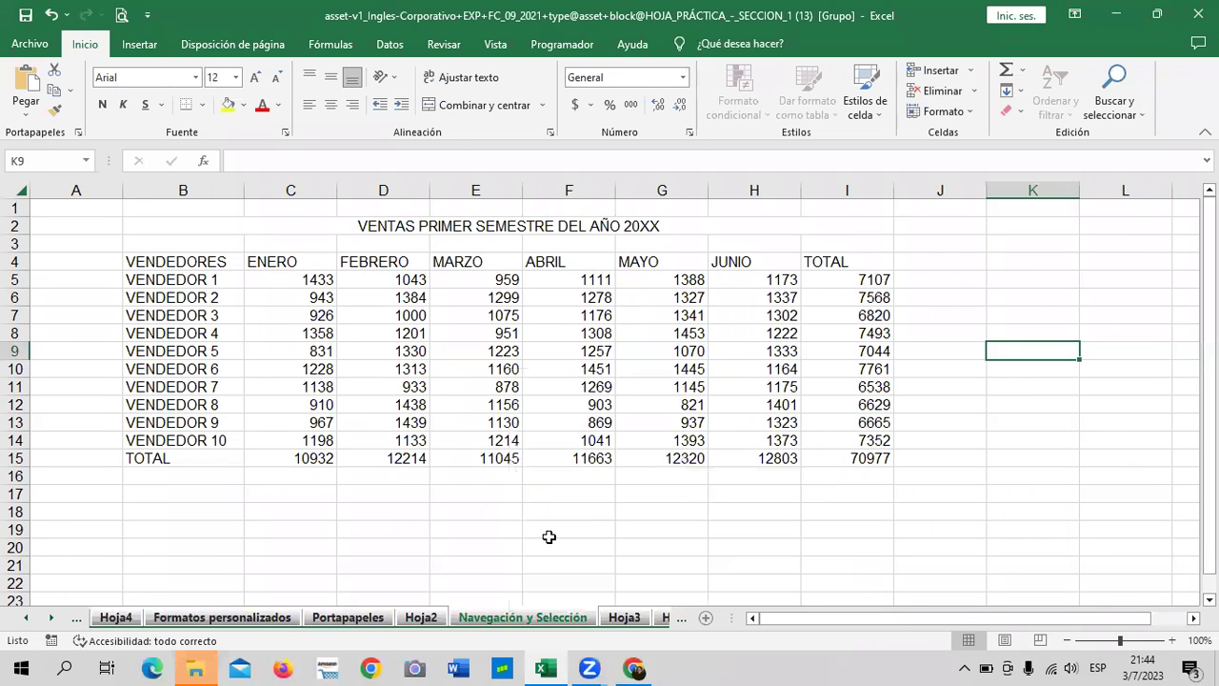
pyautogui.click(549, 543)
pyautogui.click(421, 618)
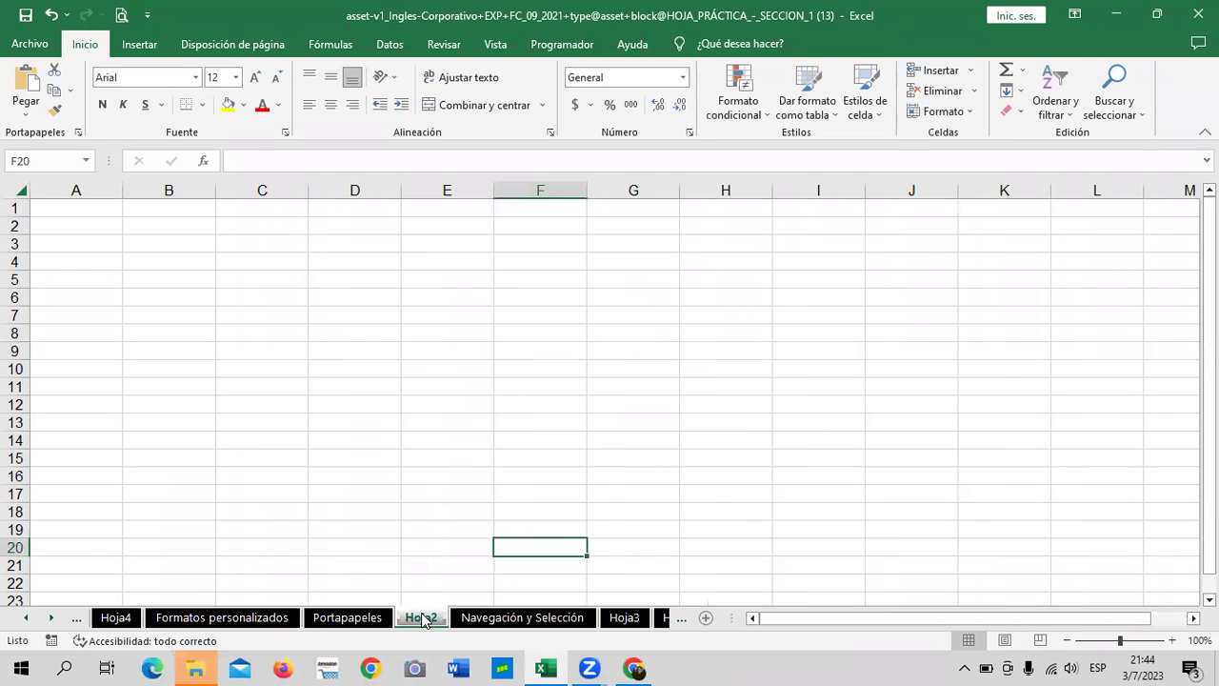
pyautogui.click(338, 544)
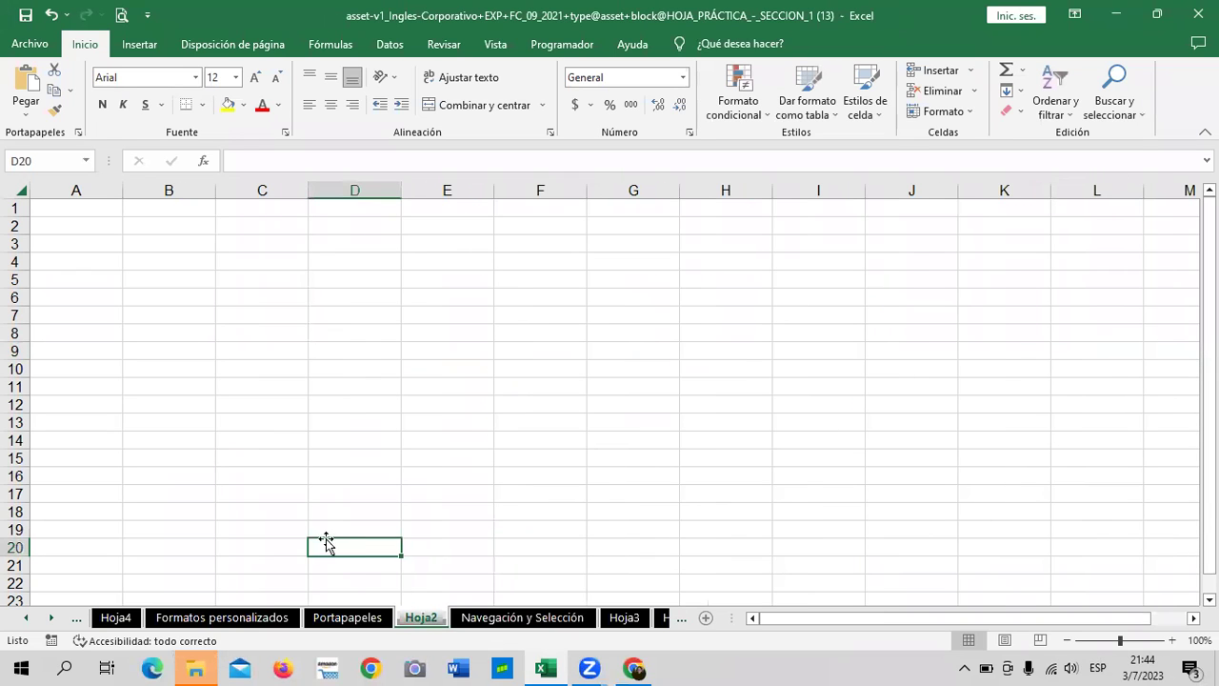
# Step through Formatos personalizados, Hoja4, Portapapeles, Hoja2, Navegación y Selección and Hoja3
pyautogui.click(238, 620)
pyautogui.click(112, 618)
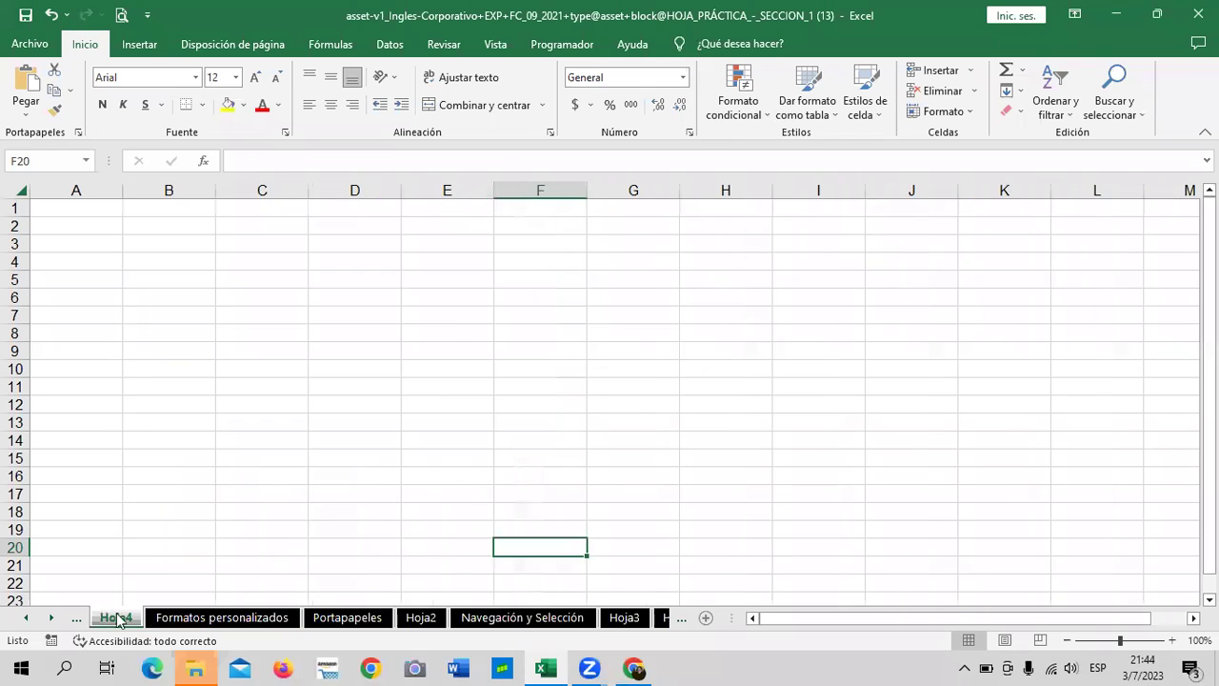
pyautogui.click(204, 620)
pyautogui.click(334, 619)
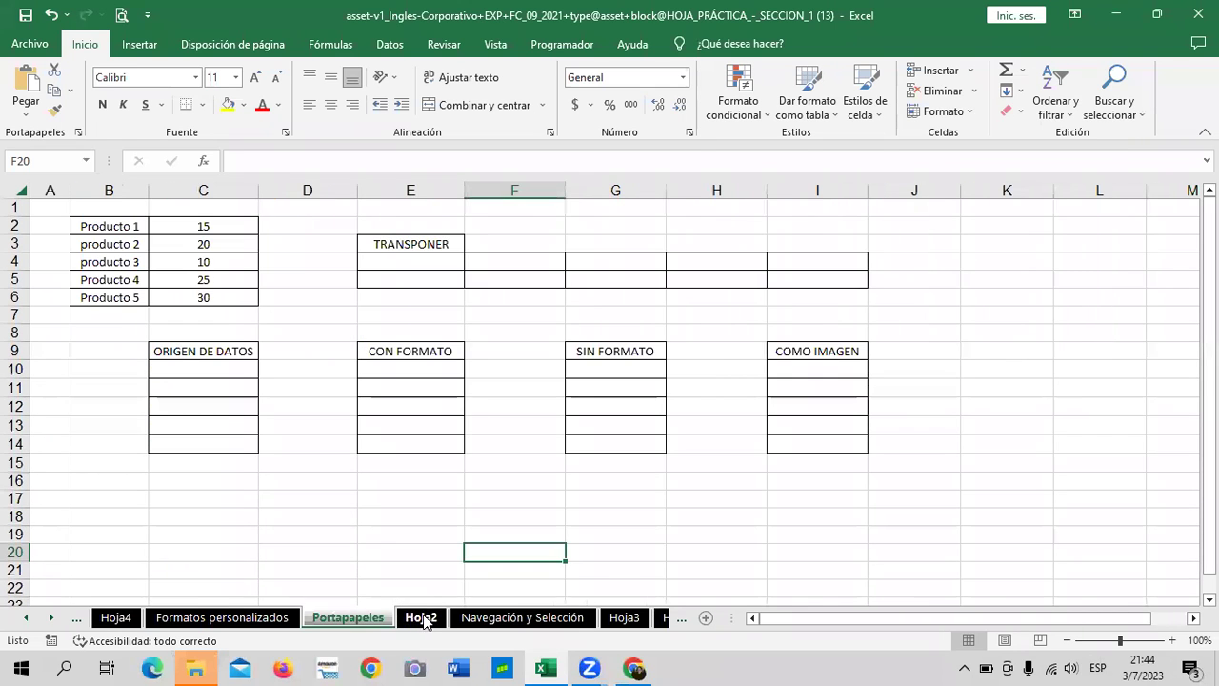
pyautogui.click(423, 619)
pyautogui.click(519, 621)
pyautogui.click(626, 619)
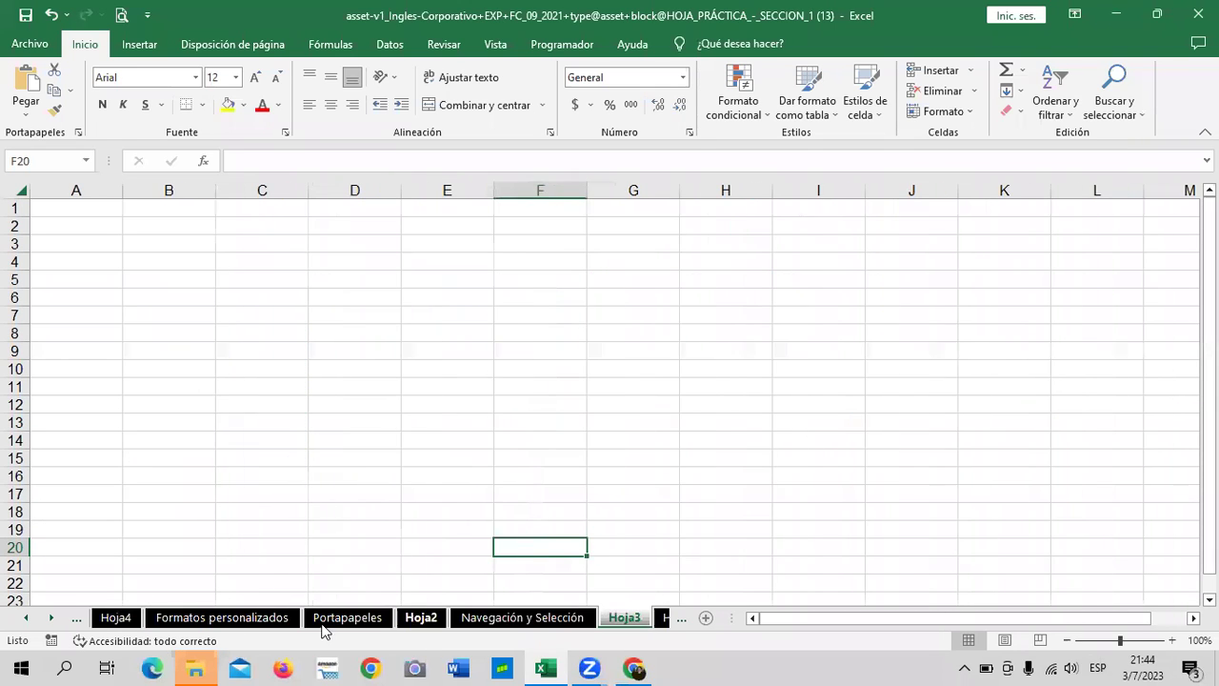
# Scroll the tabs onward, visit Hoja11 back to Hoja8, then bring up Hoja9's sheet menu
pyautogui.click(50, 619)
pyautogui.click(50, 619)
pyautogui.click(50, 619)
pyautogui.click(504, 619)
pyautogui.click(441, 619)
pyautogui.click(383, 619)
pyautogui.click(343, 620)
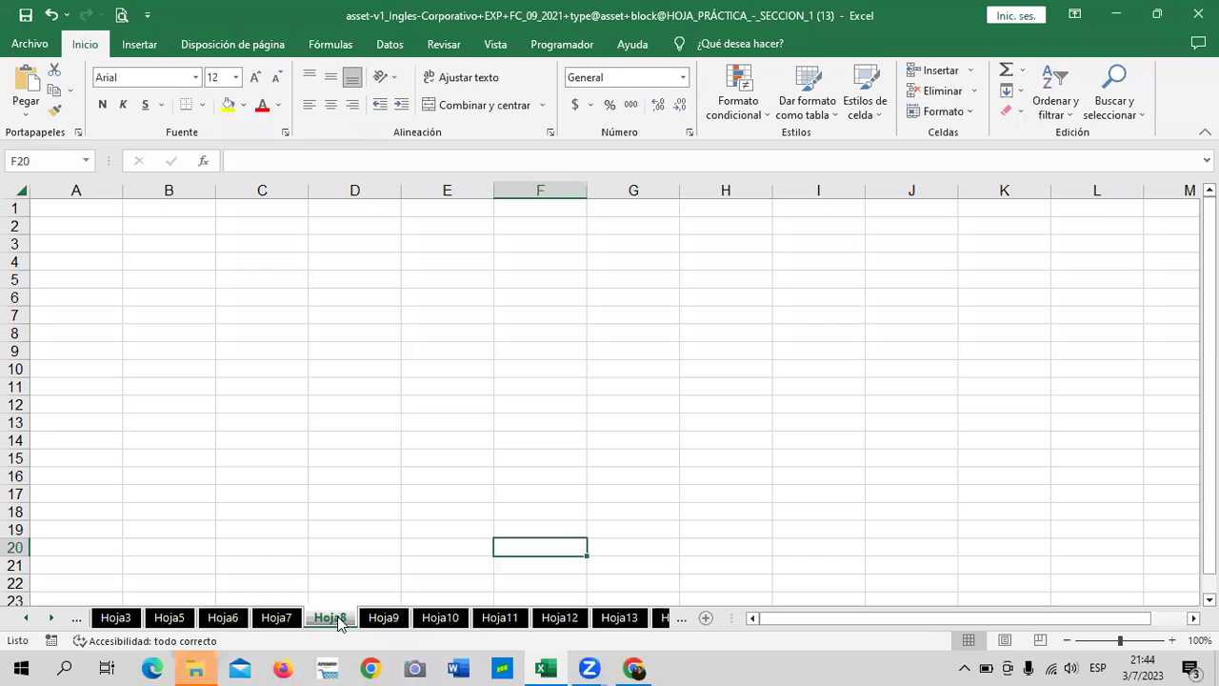
pyautogui.click(280, 494)
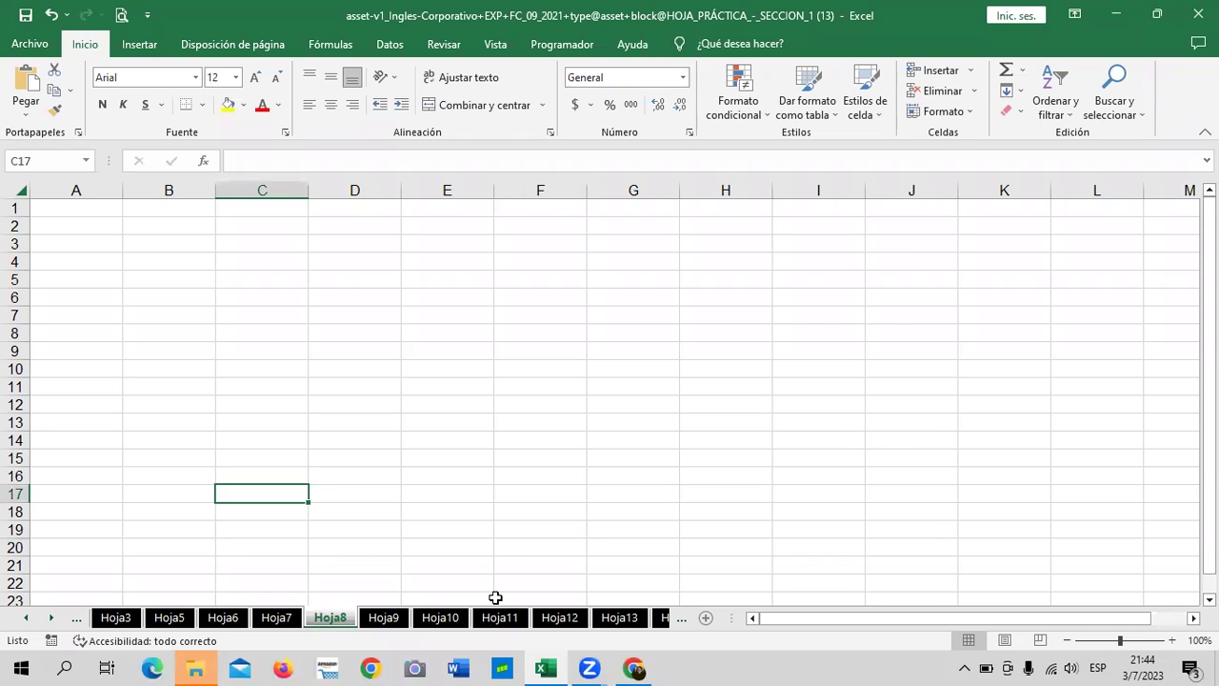
pyautogui.rightClick(384, 619)
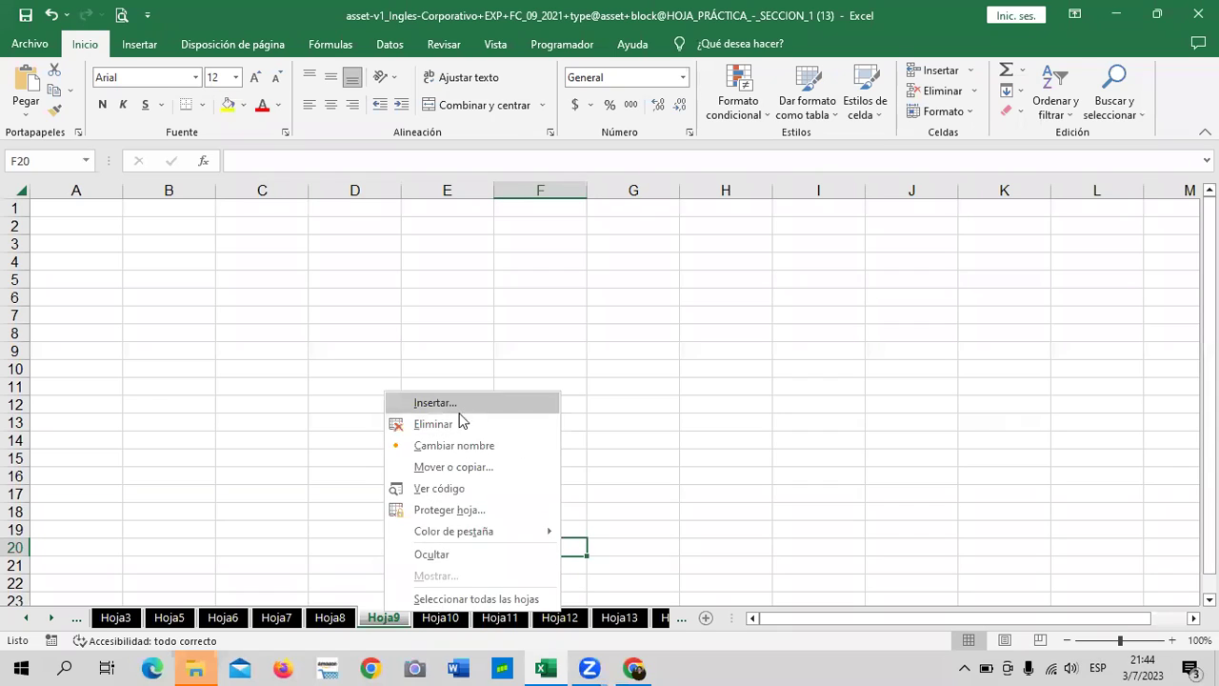
# Hide the Formatos personalizados sheet, then hide Navegación y Selección
pyautogui.click(25, 619)
pyautogui.click(25, 620)
pyautogui.click(25, 620)
pyautogui.click(367, 619)
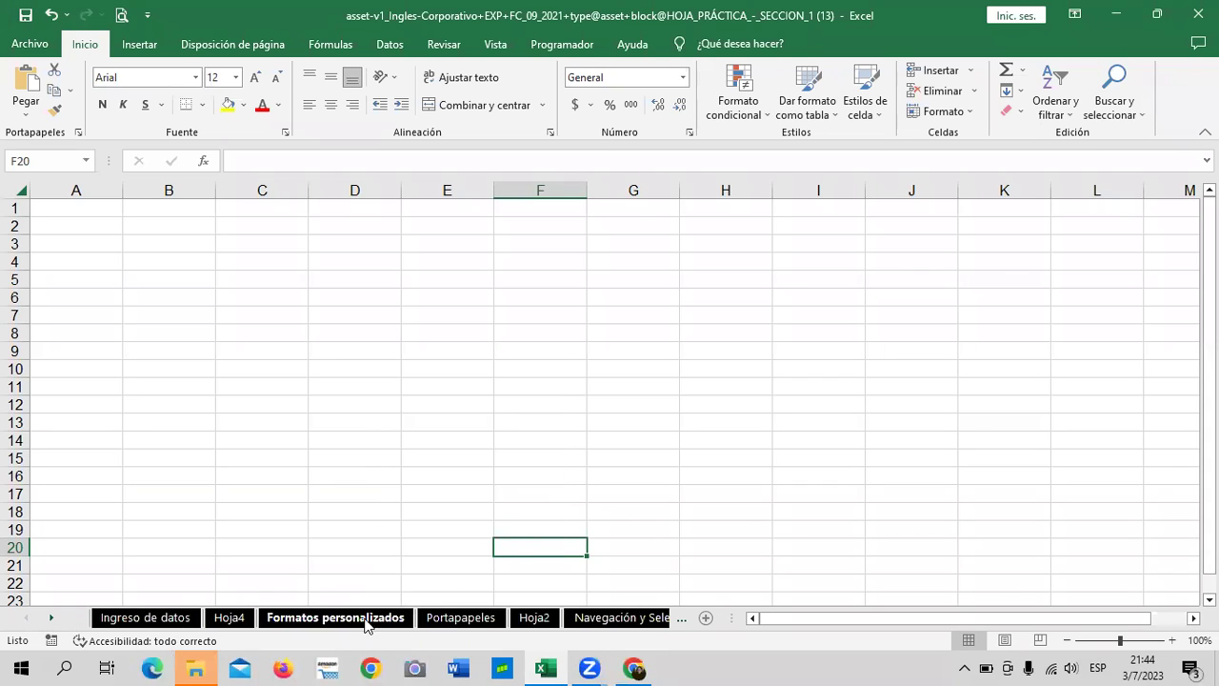
pyautogui.rightClick(367, 621)
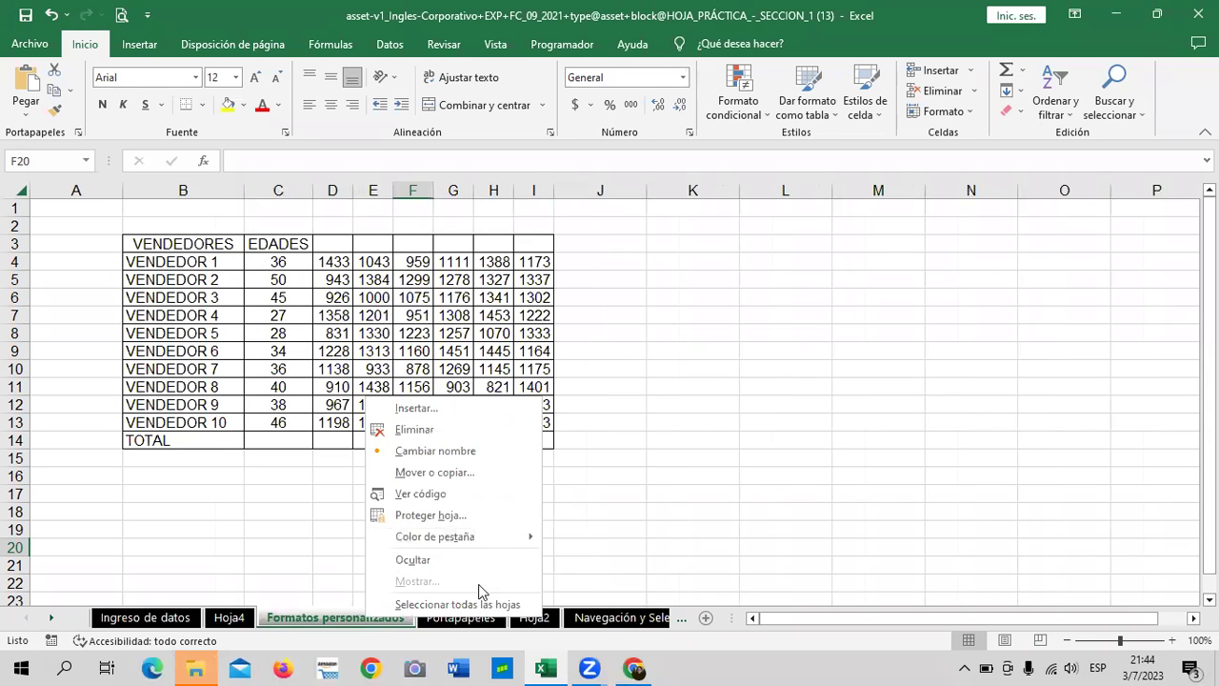
pyautogui.click(479, 560)
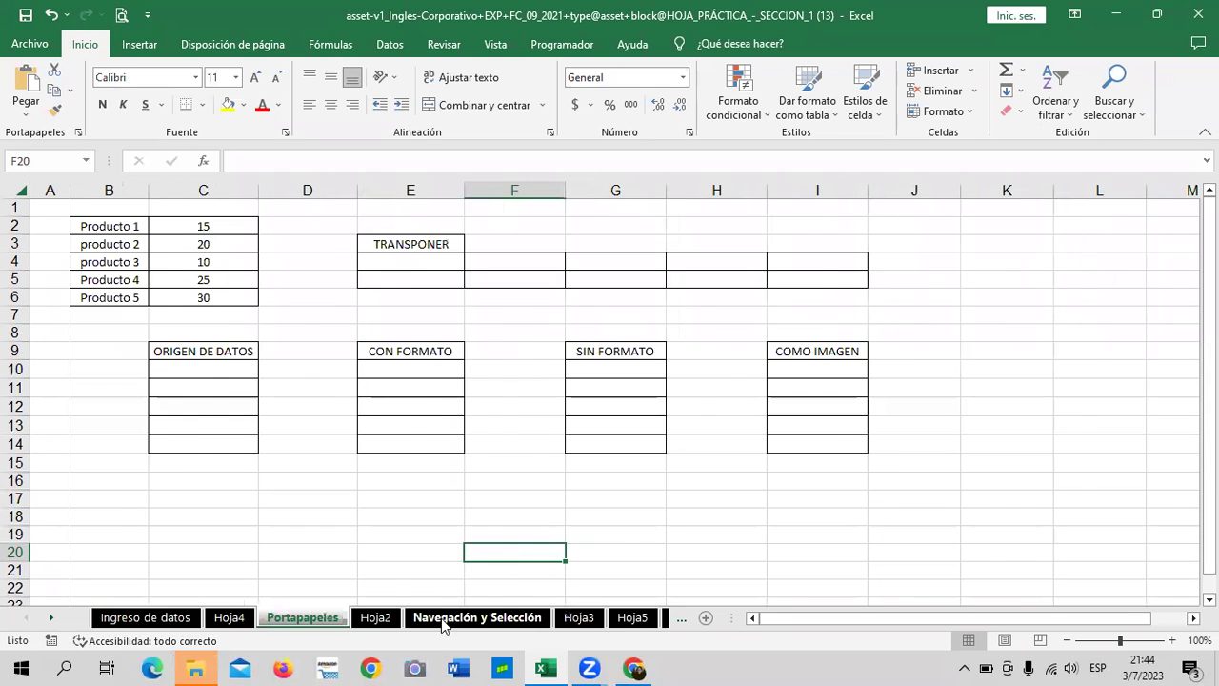
pyautogui.rightClick(443, 620)
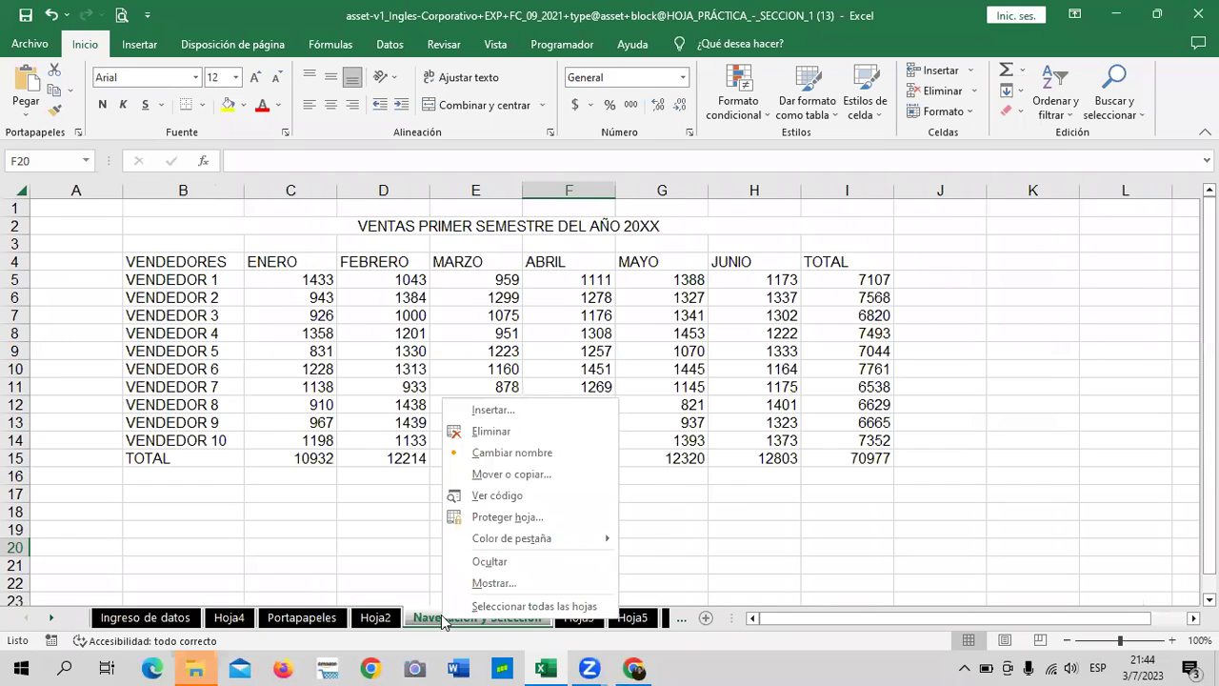
pyautogui.click(552, 569)
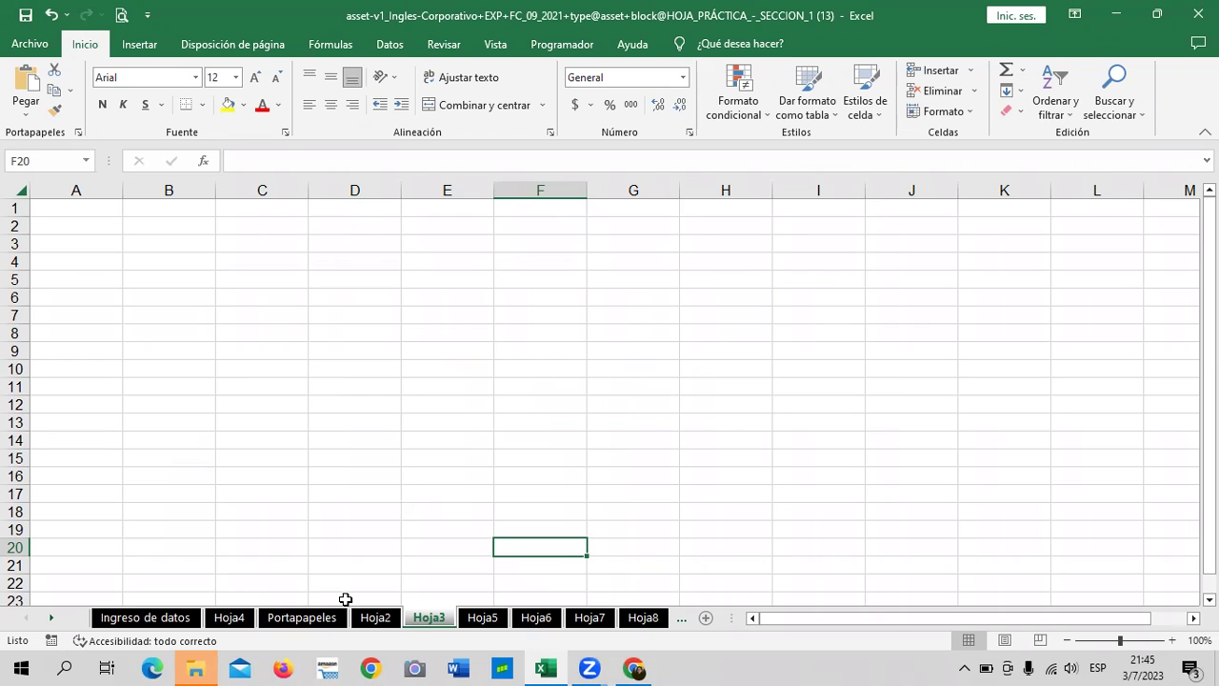
# Switch through Hoja2, Portapapeles, Hoja3, Hoja5 and Hoja6 to Hoja7
pyautogui.click(379, 619)
pyautogui.click(304, 619)
pyautogui.click(431, 619)
pyautogui.click(503, 620)
pyautogui.click(537, 619)
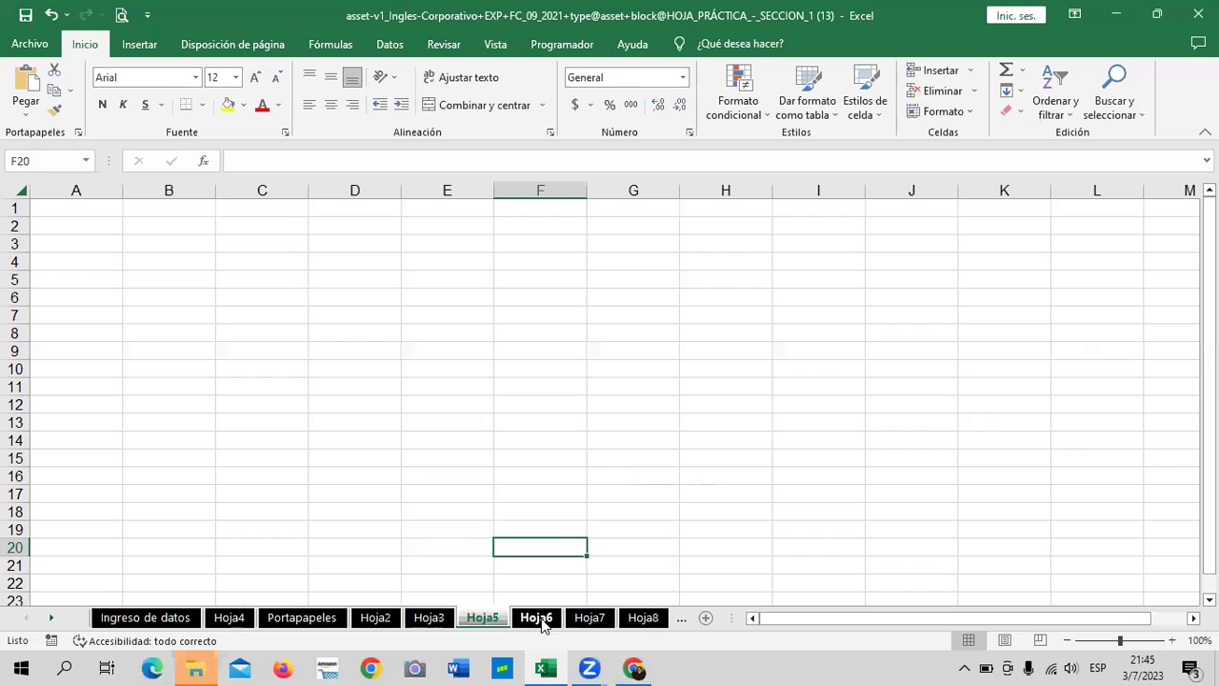
pyautogui.click(590, 619)
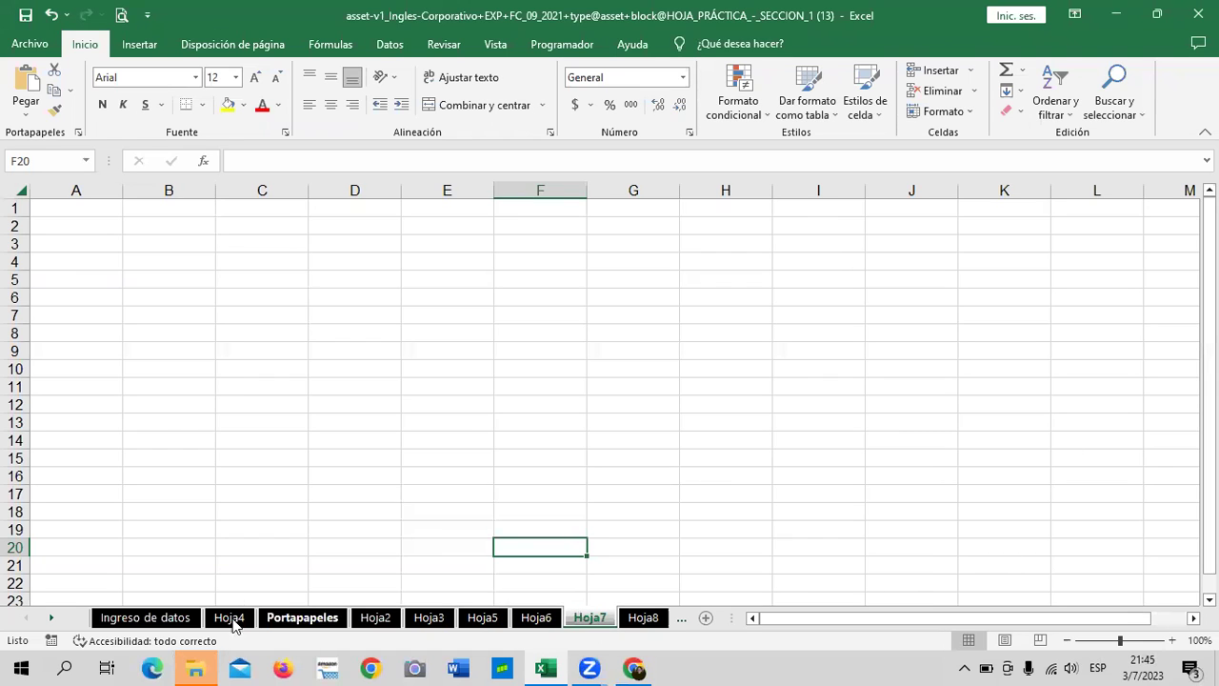
# Unhide Navegación y Selección via Mostrar and check it returns beside Hoja2
pyautogui.rightClick(154, 619)
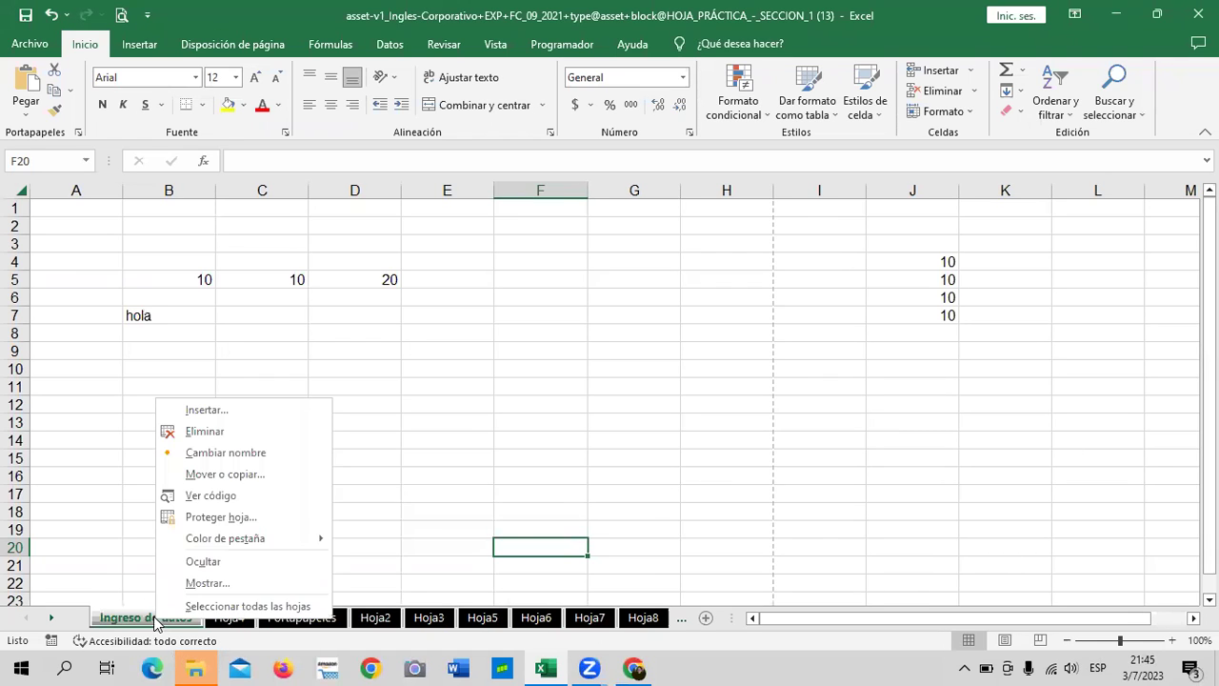
pyautogui.click(239, 582)
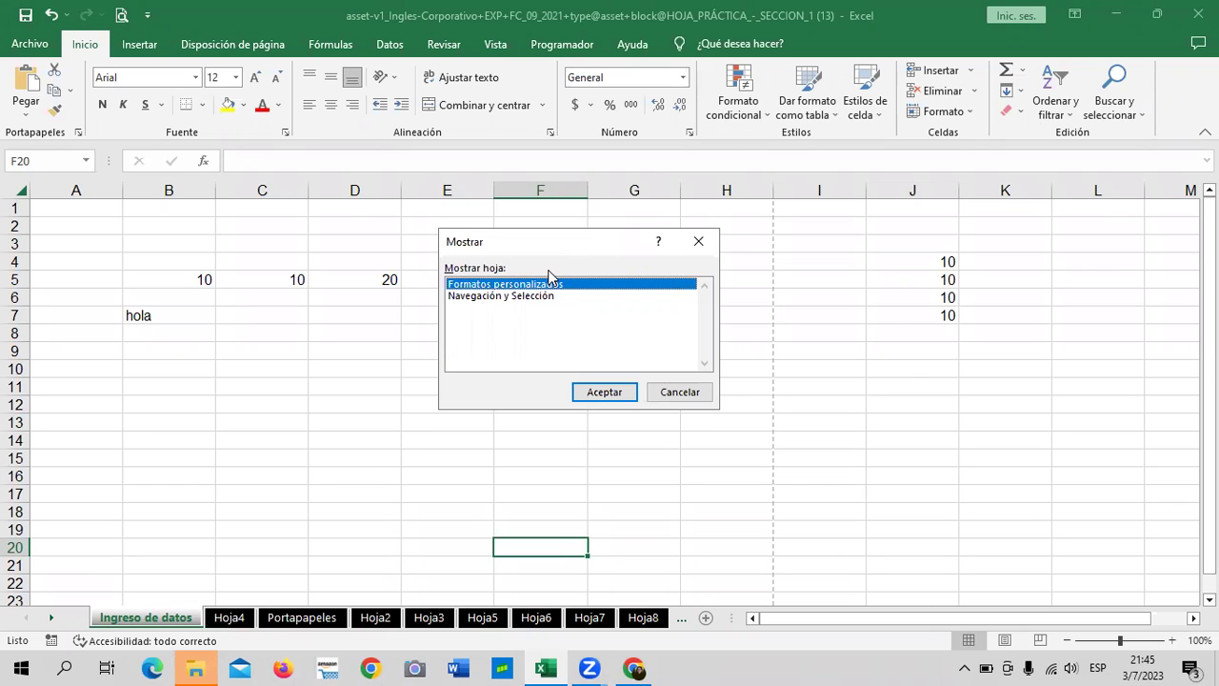
pyautogui.click(531, 296)
pyautogui.click(515, 284)
pyautogui.click(514, 296)
pyautogui.click(600, 391)
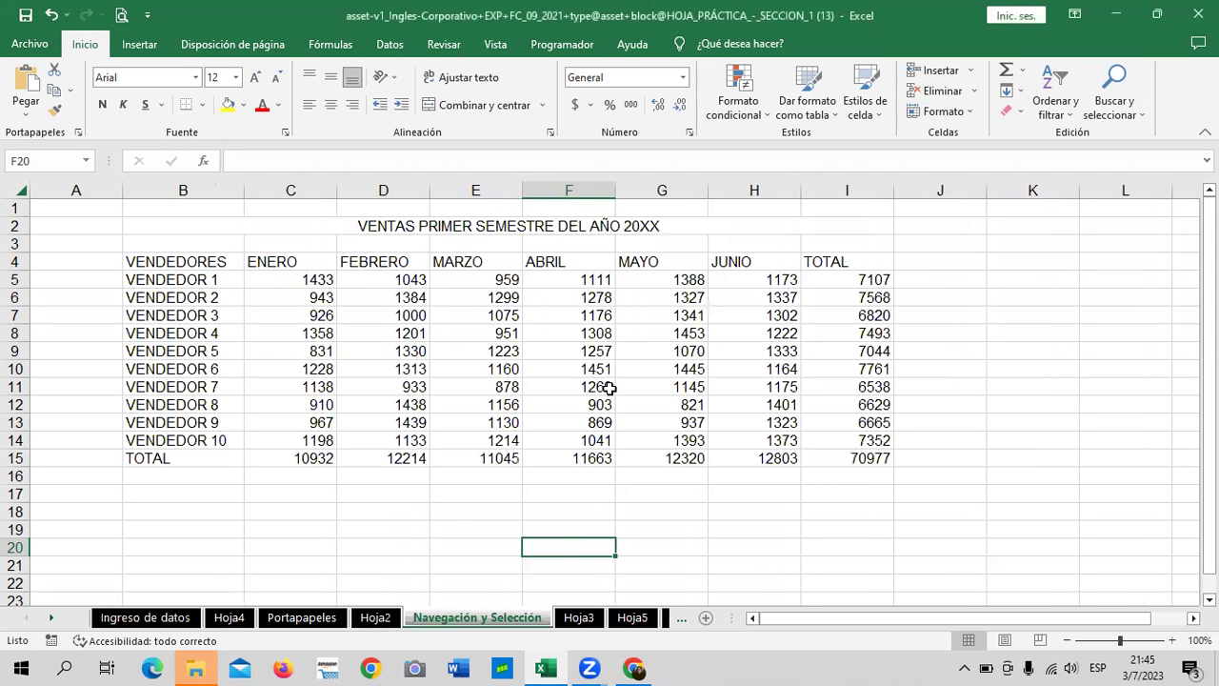
pyautogui.click(377, 619)
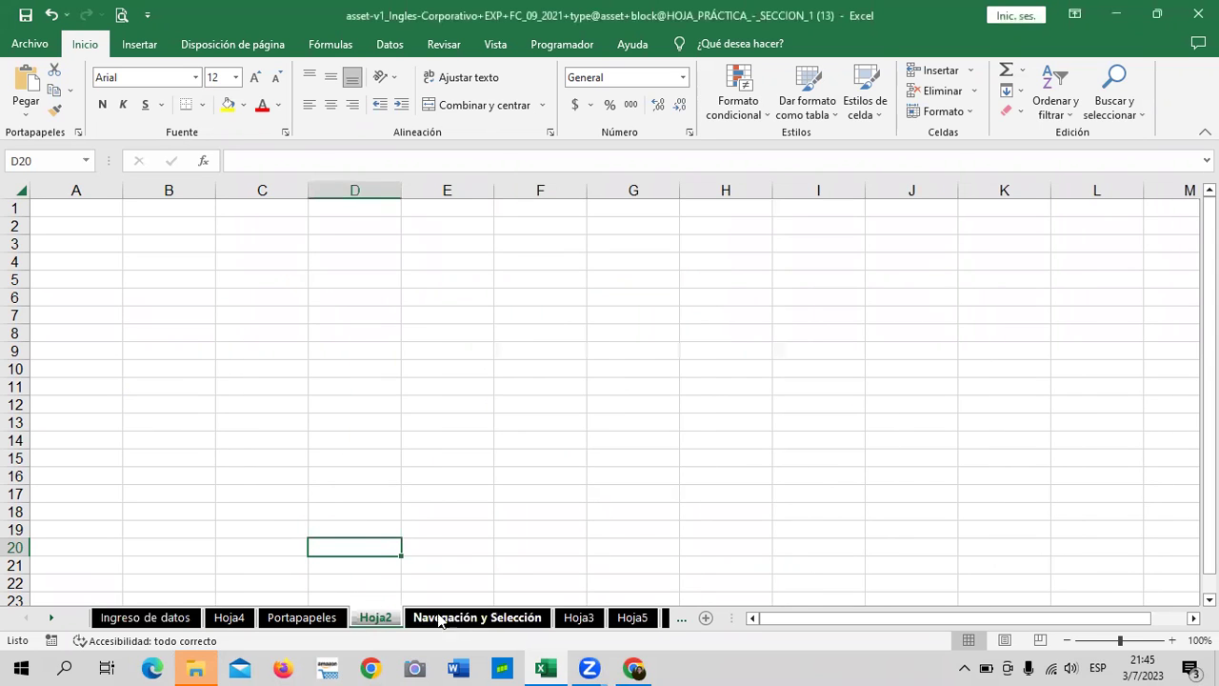
pyautogui.click(473, 619)
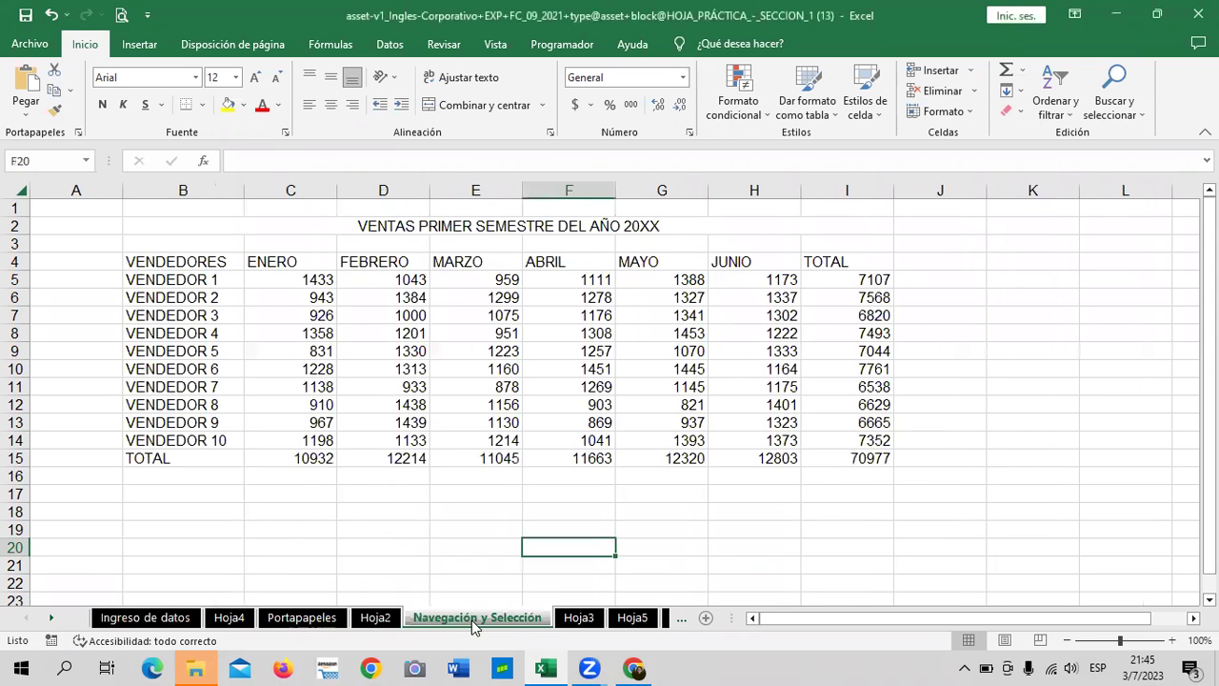
# Unhide the Formatos personalizados sheet from Portapapeles's sheet menu
pyautogui.rightClick(320, 619)
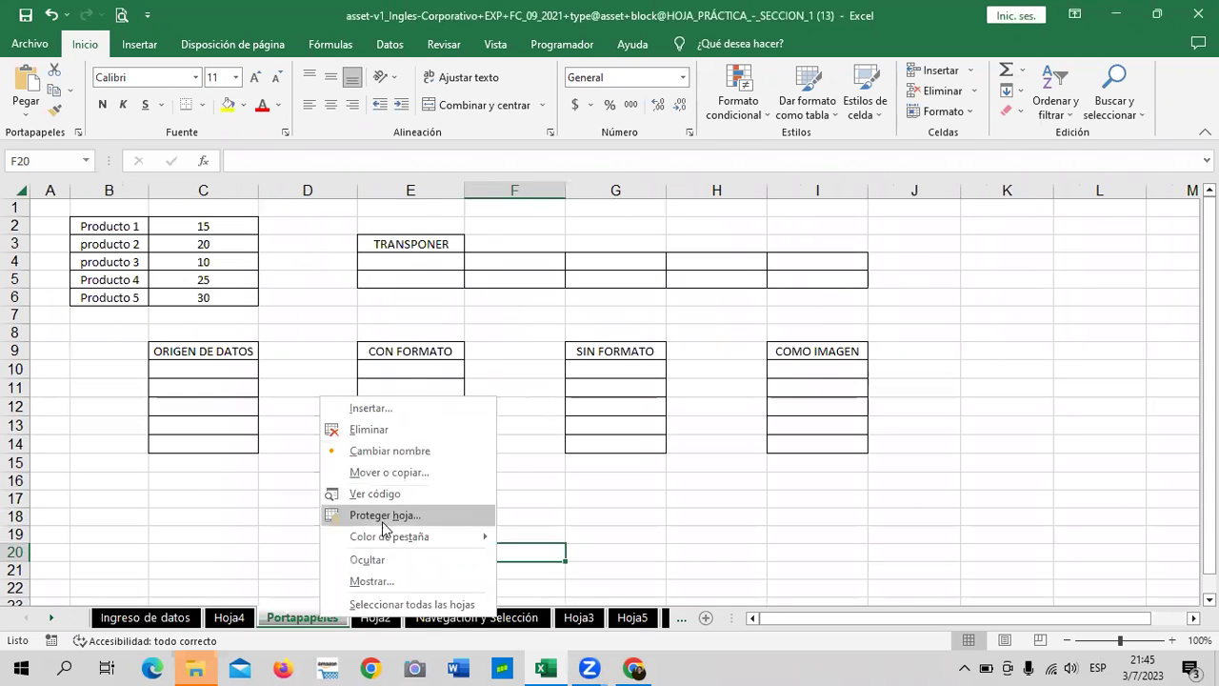
pyautogui.click(386, 583)
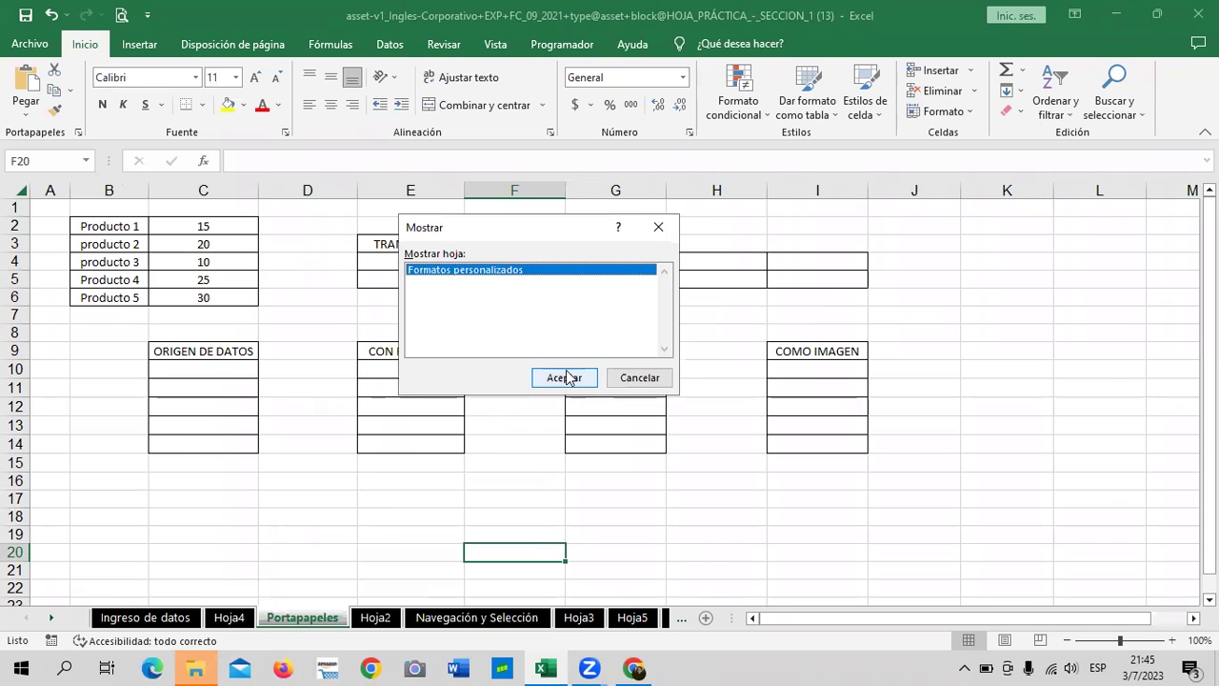
pyautogui.click(570, 377)
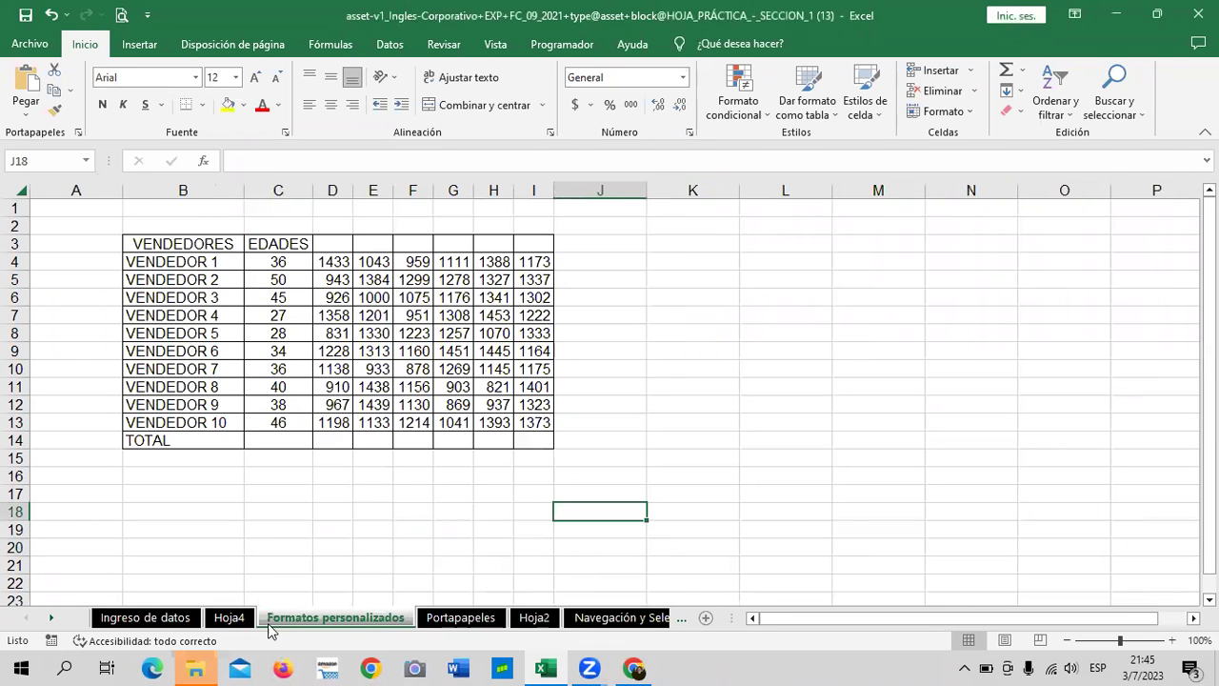
# Open the Portapapeles tab menu and close it with Esc, leaving Portapapeles showing
pyautogui.rightClick(486, 620)
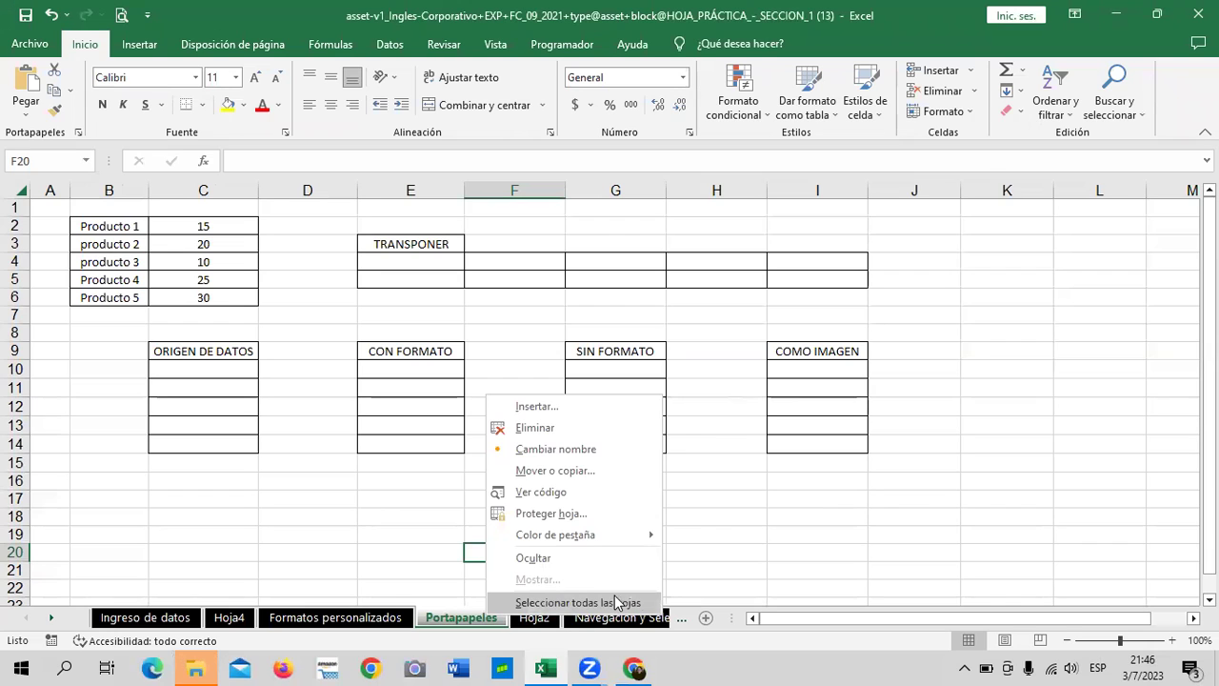
pyautogui.press('Escape')
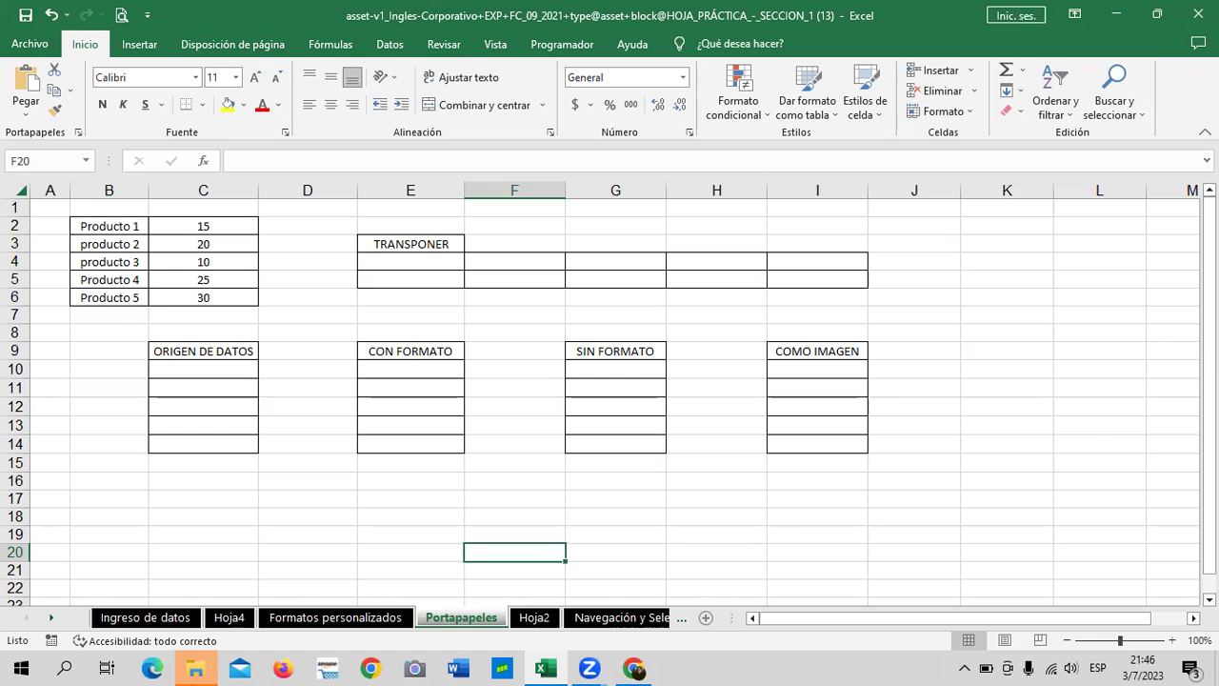
# Glance over the Chrome course page, then return to Excel's Portapapeles sheet
pyautogui.click(636, 669)
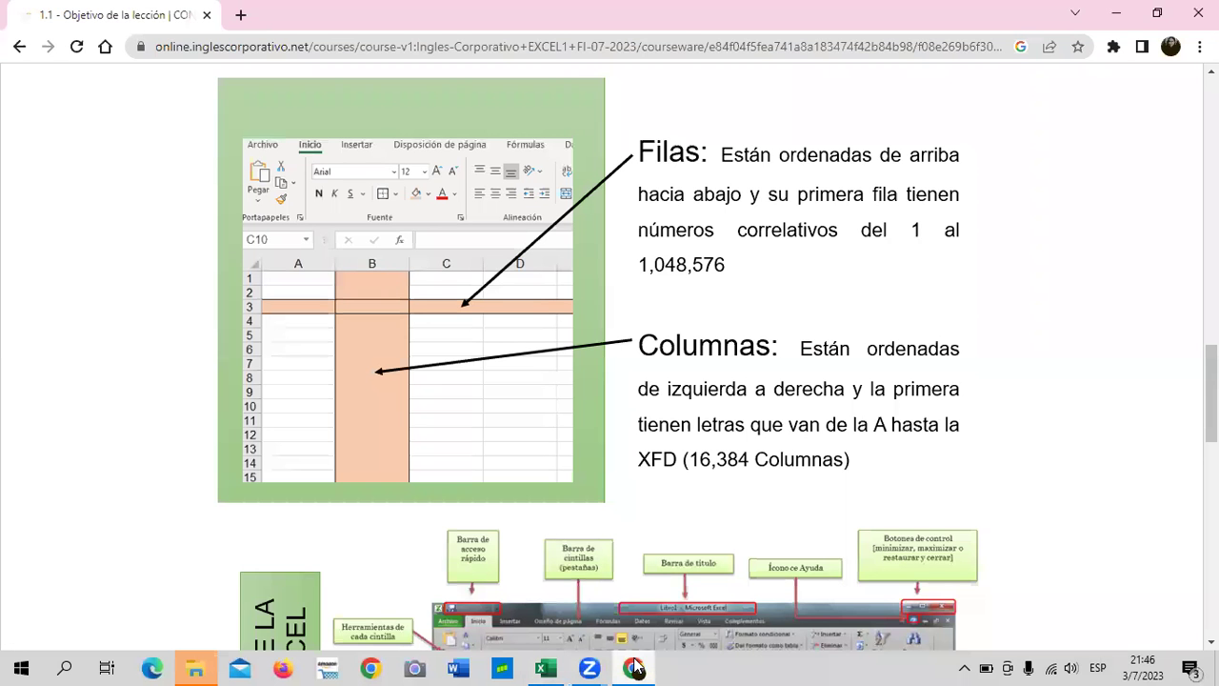
pyautogui.scroll(-3, 580, 398)
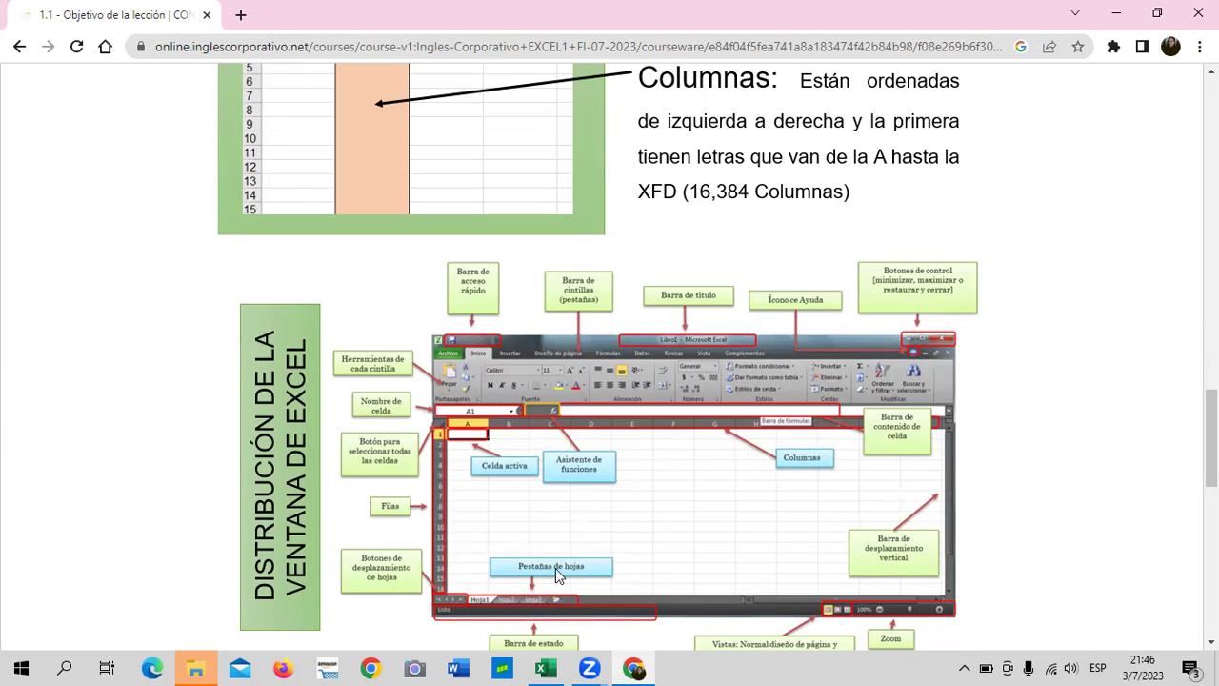
pyautogui.scroll(-2, 920, 514)
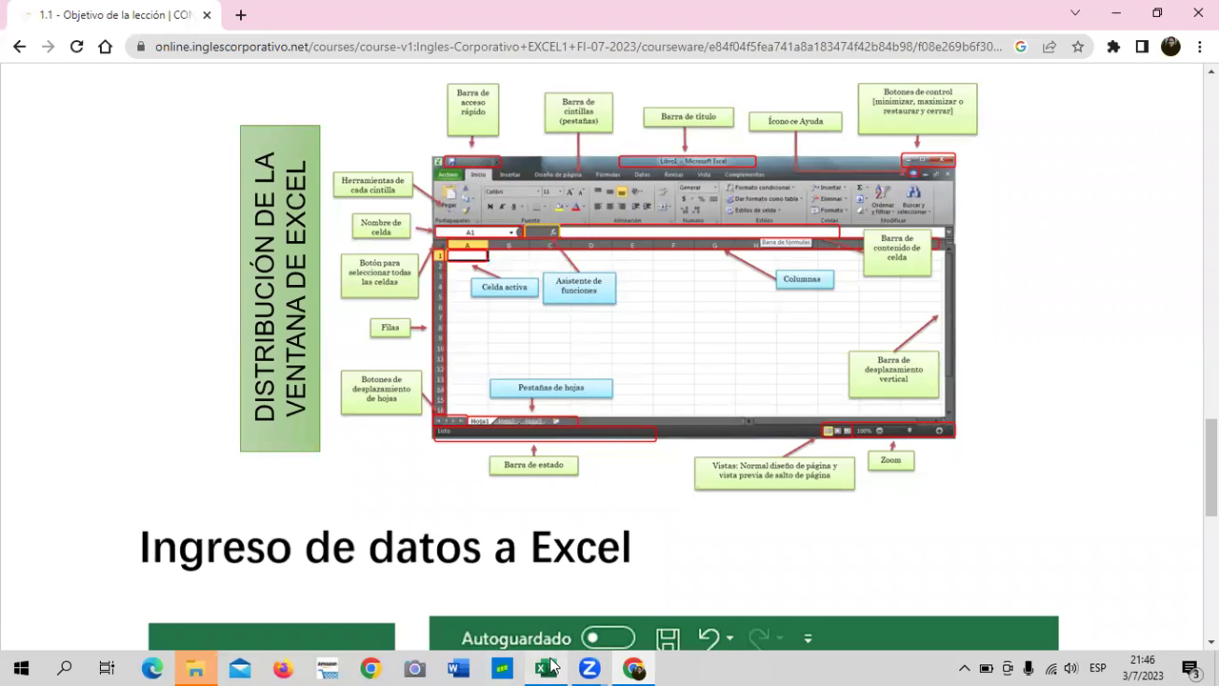
pyautogui.moveTo(545, 668)
pyautogui.click(552, 606)
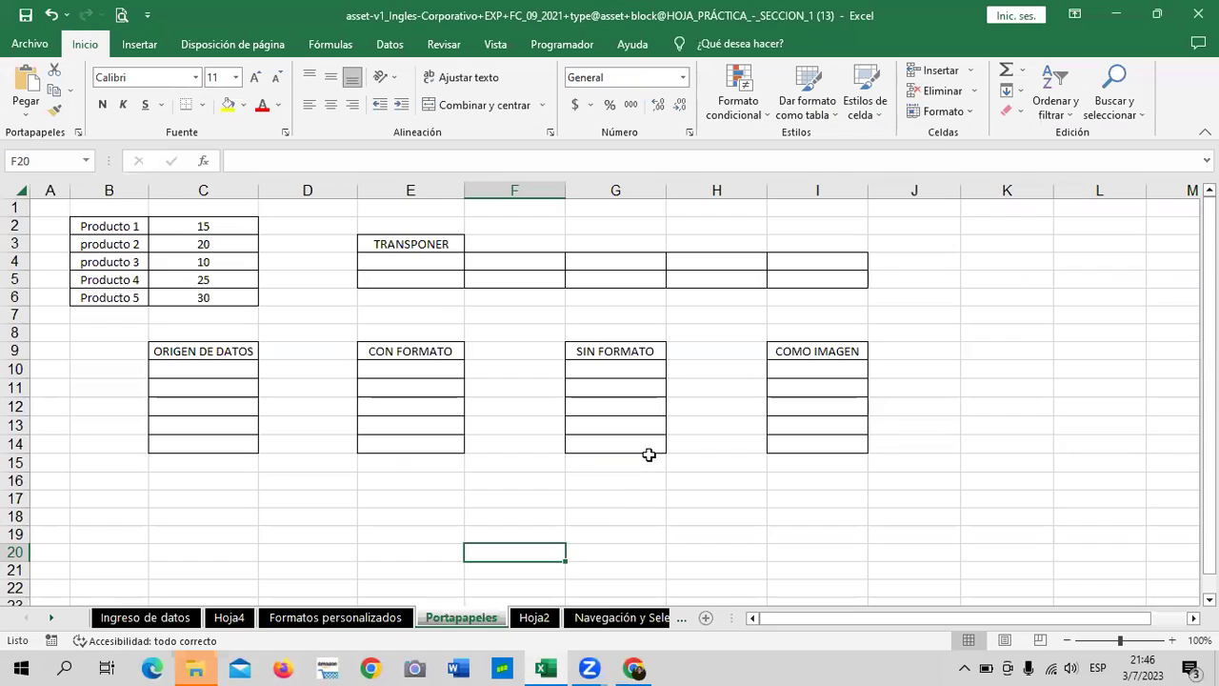
pyautogui.scroll(-1, 648, 458)
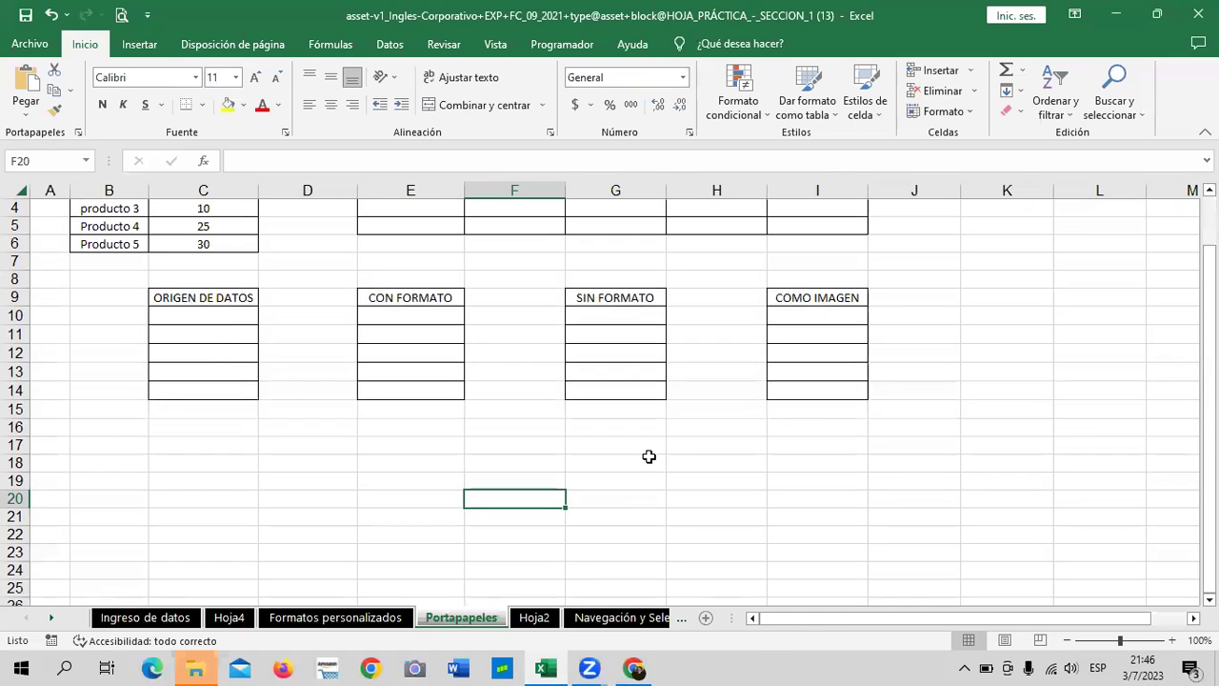
pyautogui.rightClick(761, 647)
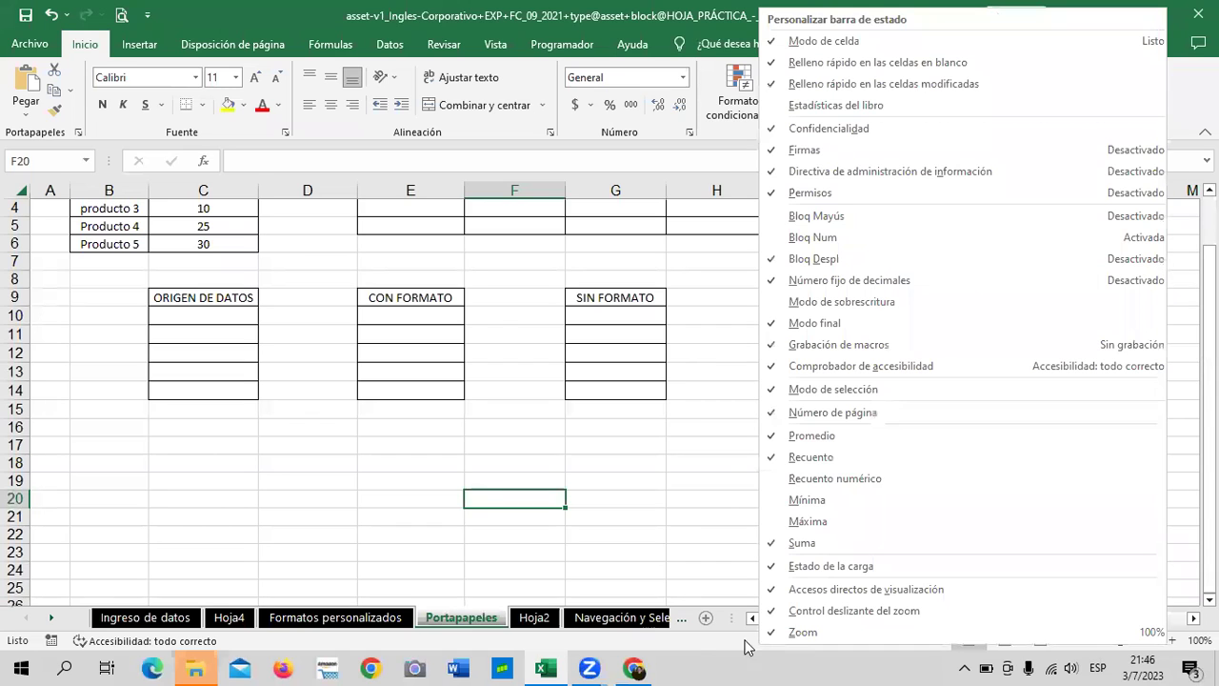
pyautogui.rightClick(709, 646)
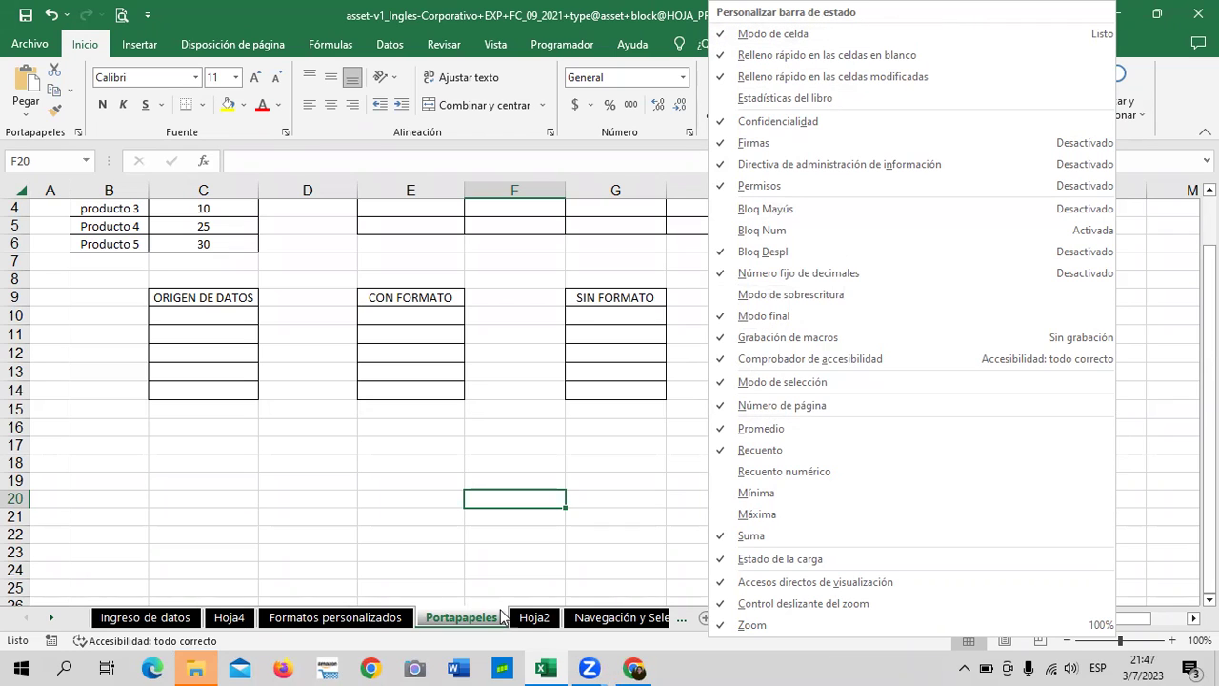
pyautogui.click(643, 648)
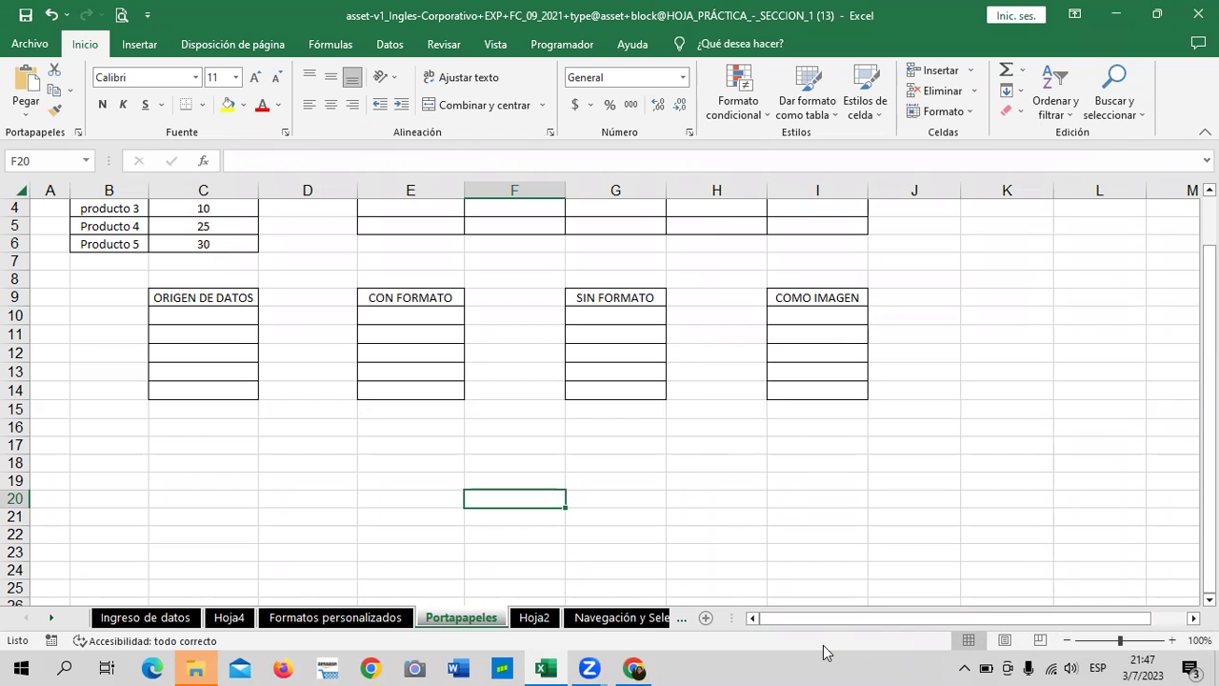
pyautogui.rightClick(738, 639)
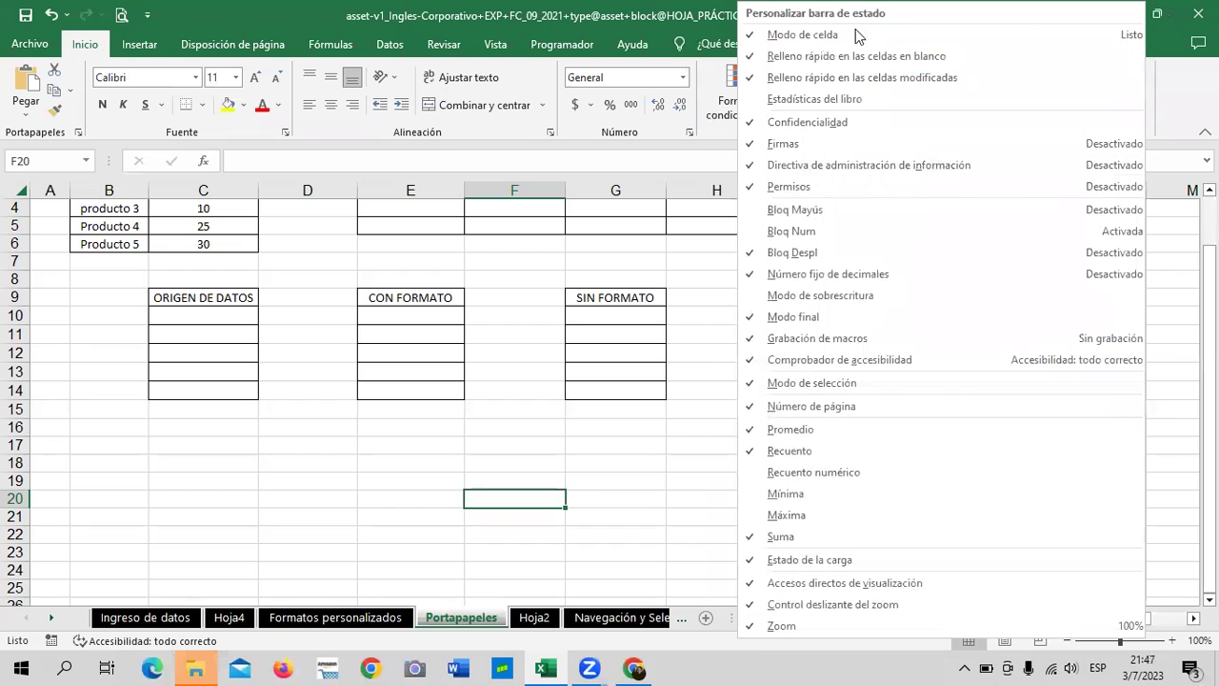
pyautogui.click(679, 642)
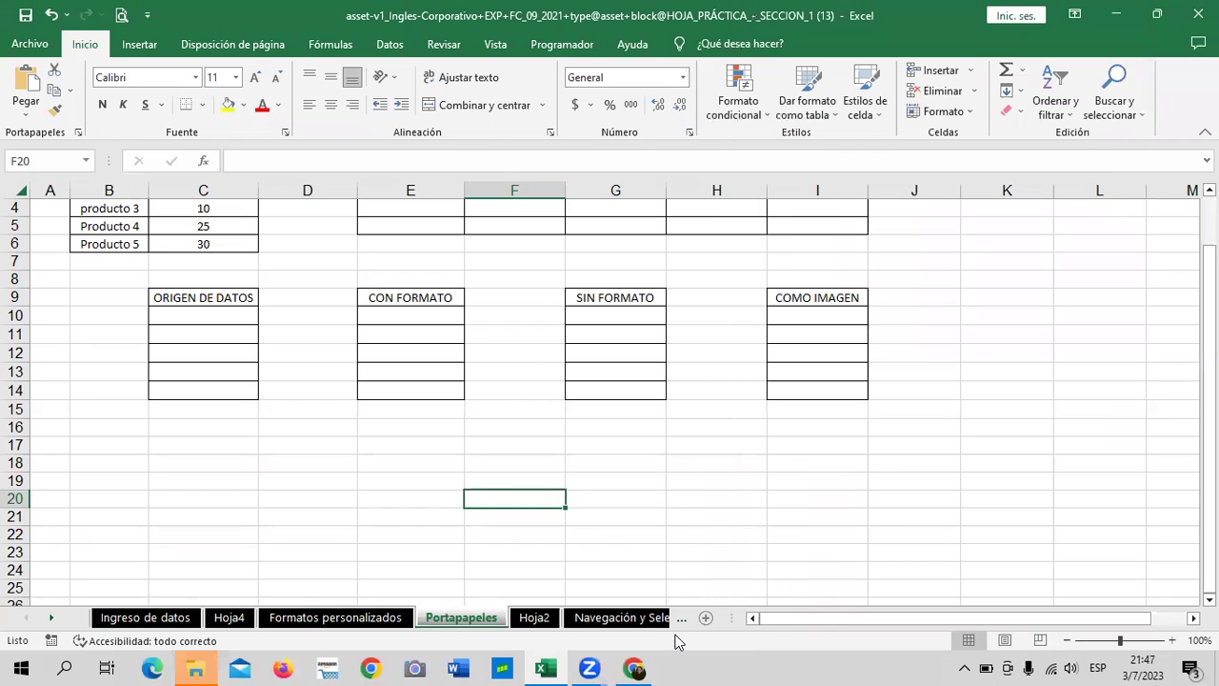
# Go to Formatos personalizados and select the sales figures D3:I15
pyautogui.click(569, 422)
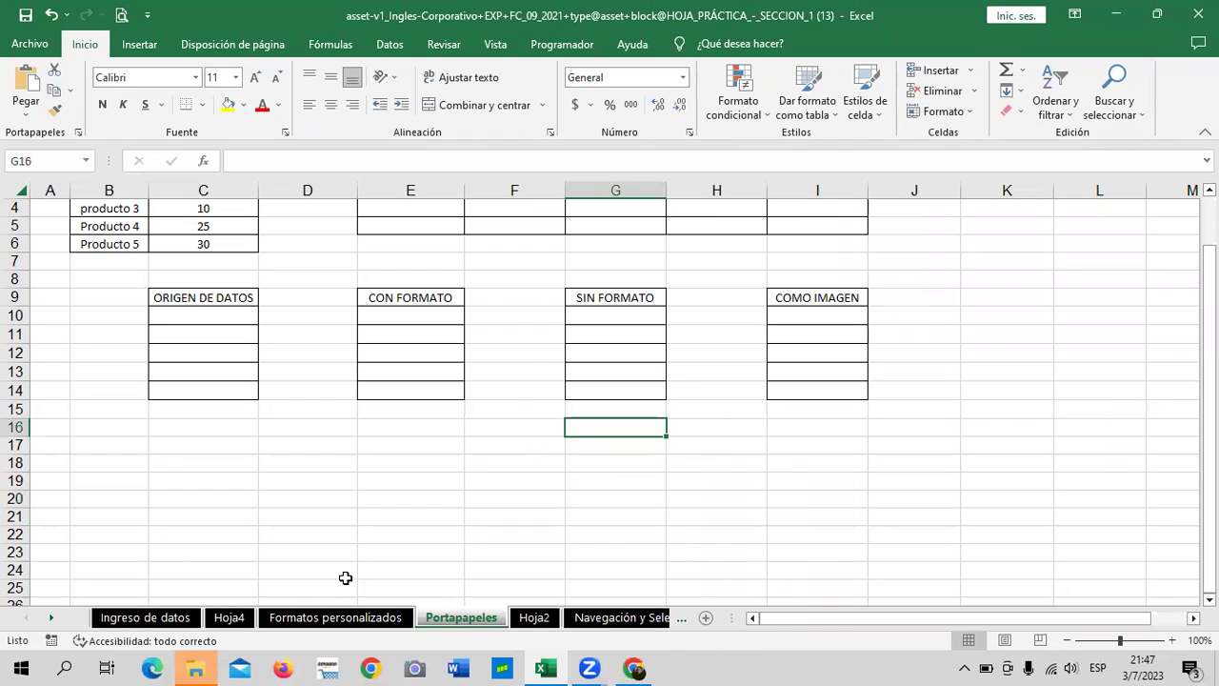
pyautogui.click(338, 618)
pyautogui.moveTo(267, 244)
pyautogui.mouseDown()
pyautogui.moveTo(543, 460)
pyautogui.moveTo(548, 404)
pyautogui.mouseUp()
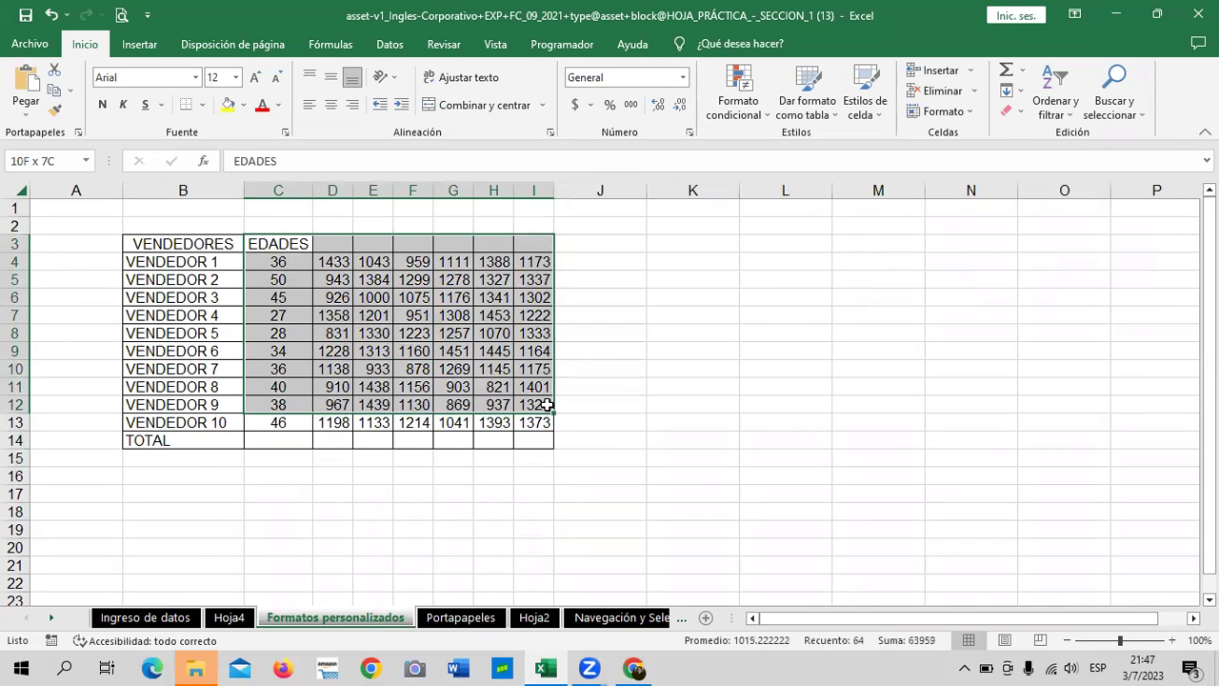
pyautogui.click(648, 468)
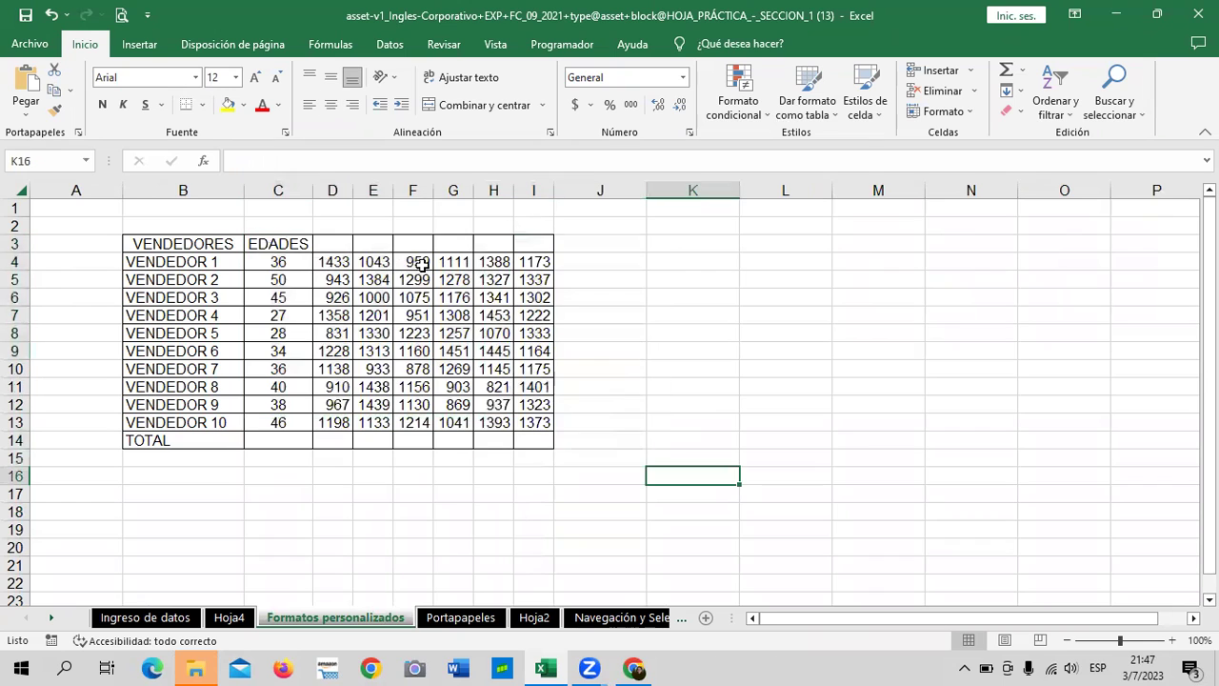
pyautogui.moveTo(333, 244)
pyautogui.mouseDown()
pyautogui.moveTo(378, 385)
pyautogui.moveTo(545, 458)
pyautogui.mouseUp()
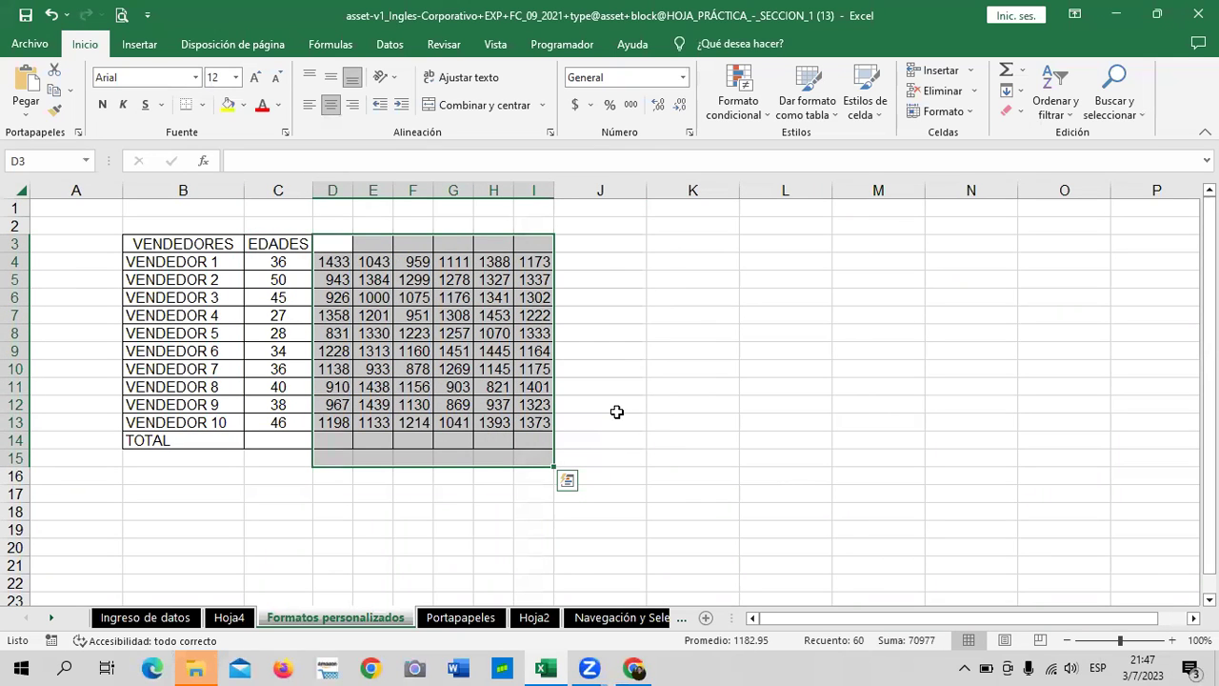
# Turn on Scroll Lock and select the last sales column, I3:I14
pyautogui.press('Scroll_Lock')
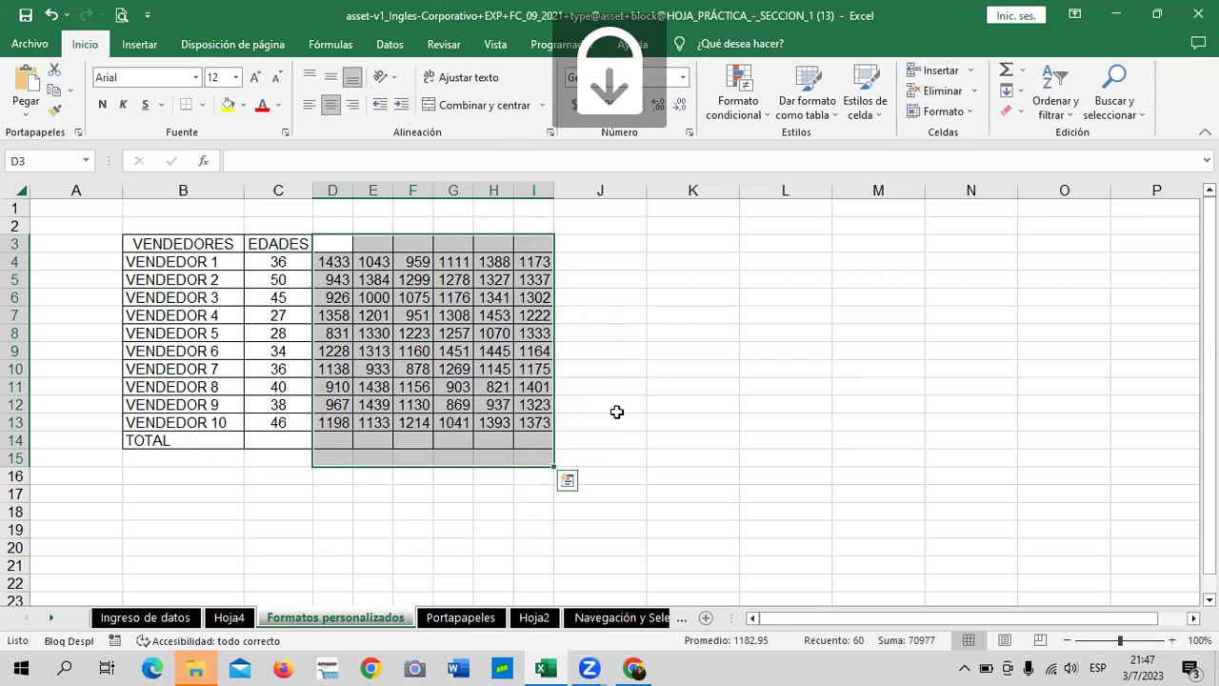
pyautogui.click(636, 366)
pyautogui.moveTo(525, 246); pyautogui.dragTo(538, 448)
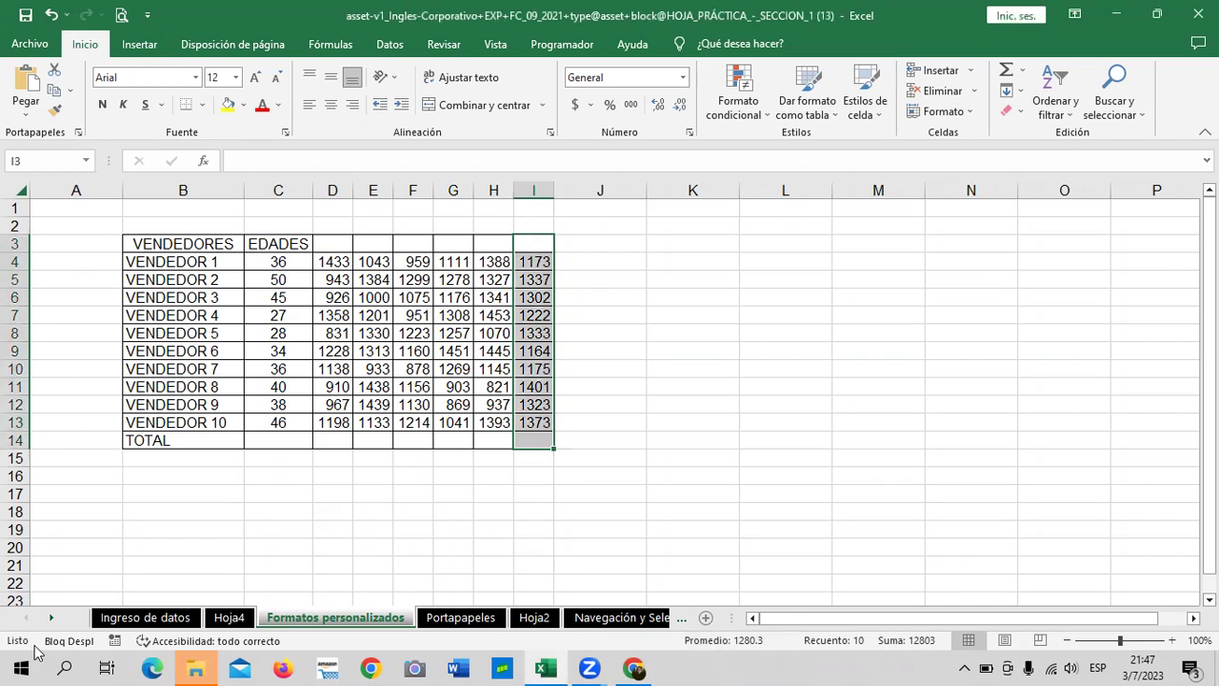
pyautogui.click(190, 640)
pyautogui.moveTo(700, 262); pyautogui.dragTo(722, 285)
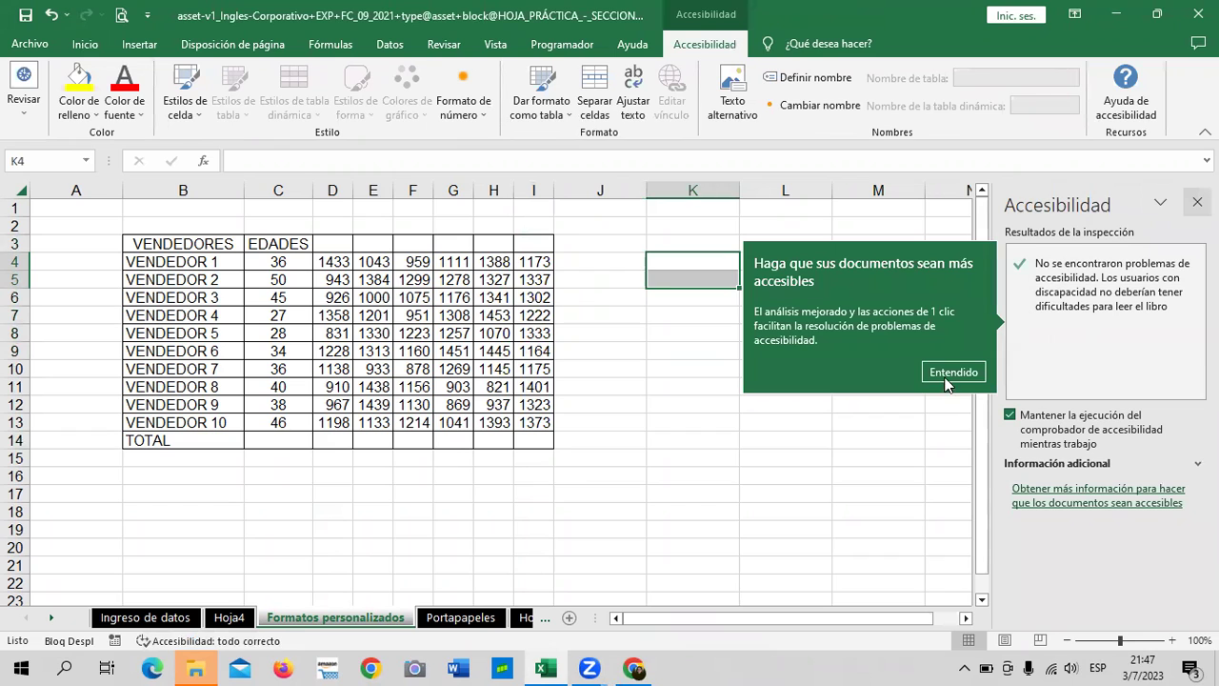
pyautogui.click(954, 371)
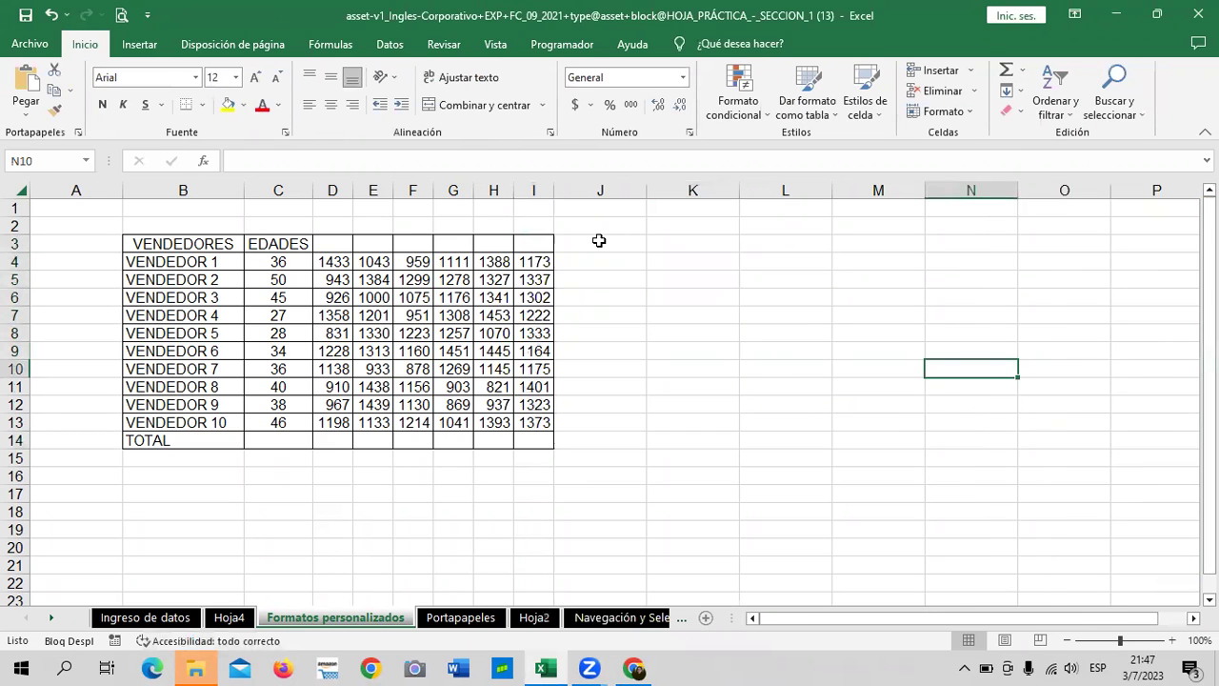
pyautogui.moveTo(688, 229); pyautogui.dragTo(898, 397)
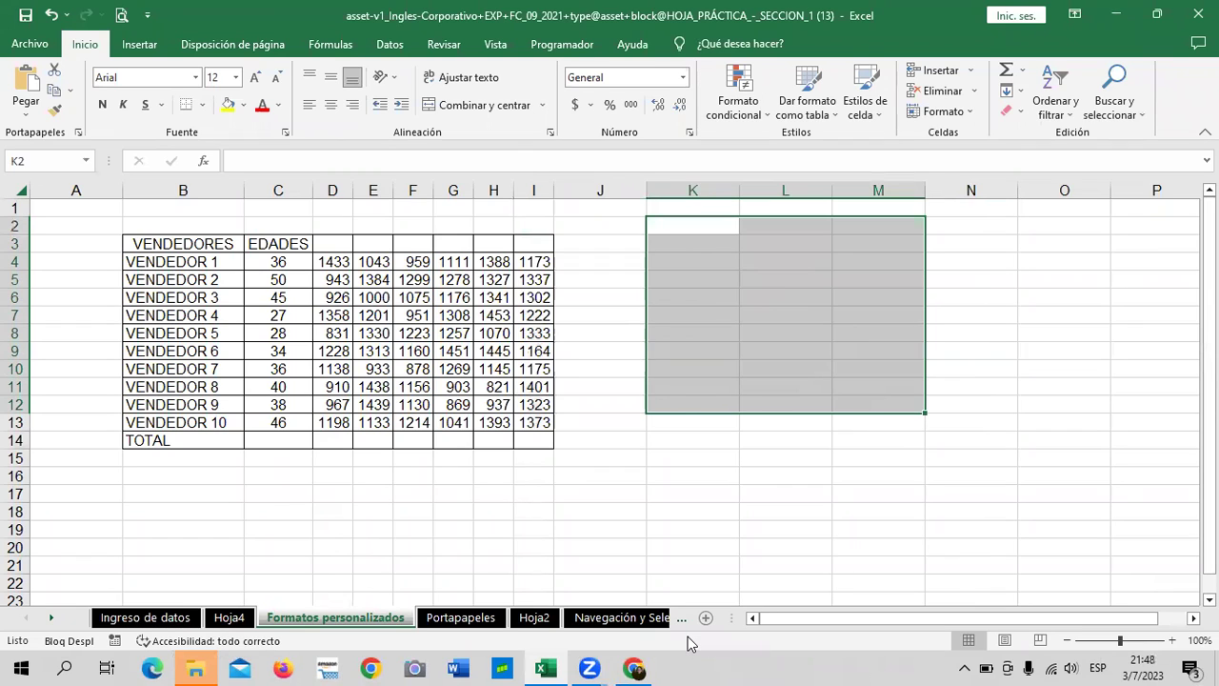
pyautogui.moveTo(534, 243); pyautogui.dragTo(519, 439)
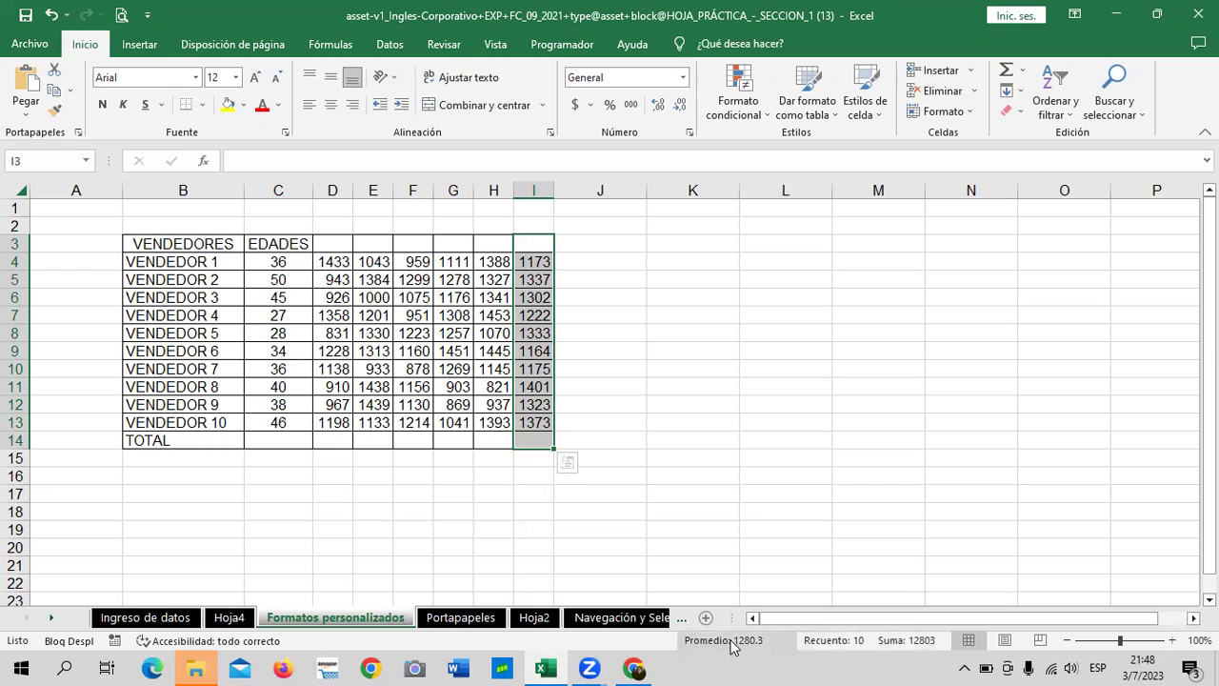
pyautogui.click(763, 295)
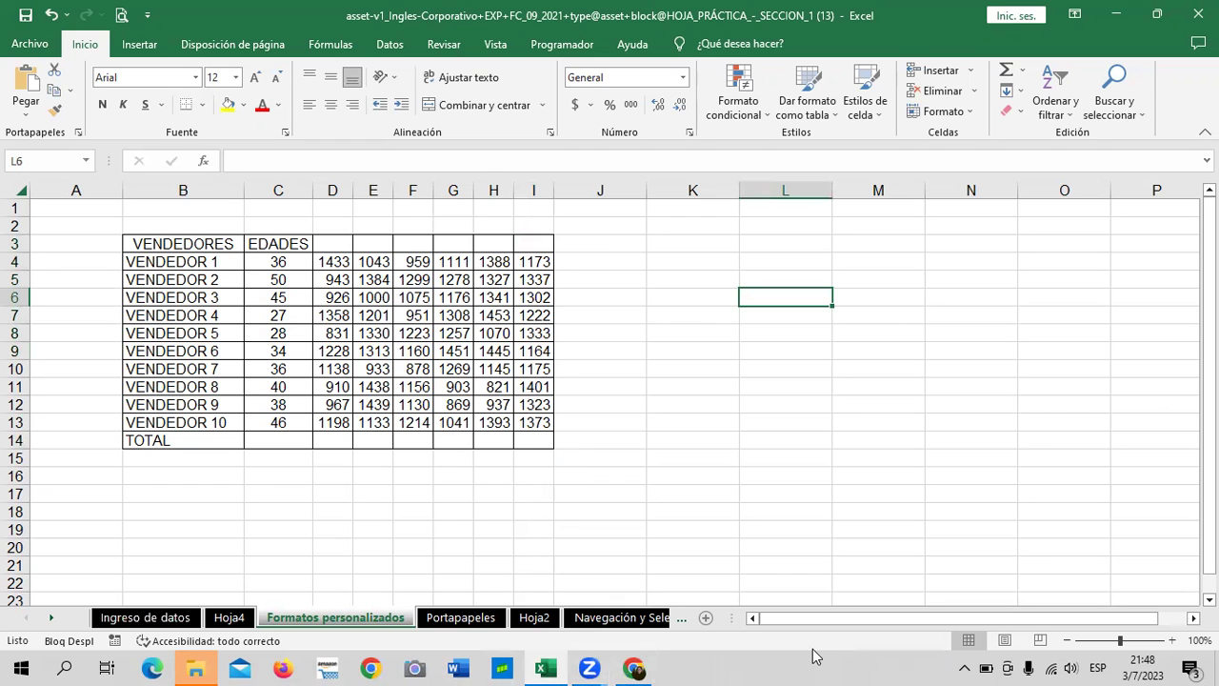
# On the course page, go to the next lesson with Siguiente and scroll to its video
pyautogui.click(634, 667)
pyautogui.scroll(-1, 658, 357)
pyautogui.scroll(-1, 596, 313)
pyautogui.scroll(-5, 590, 314)
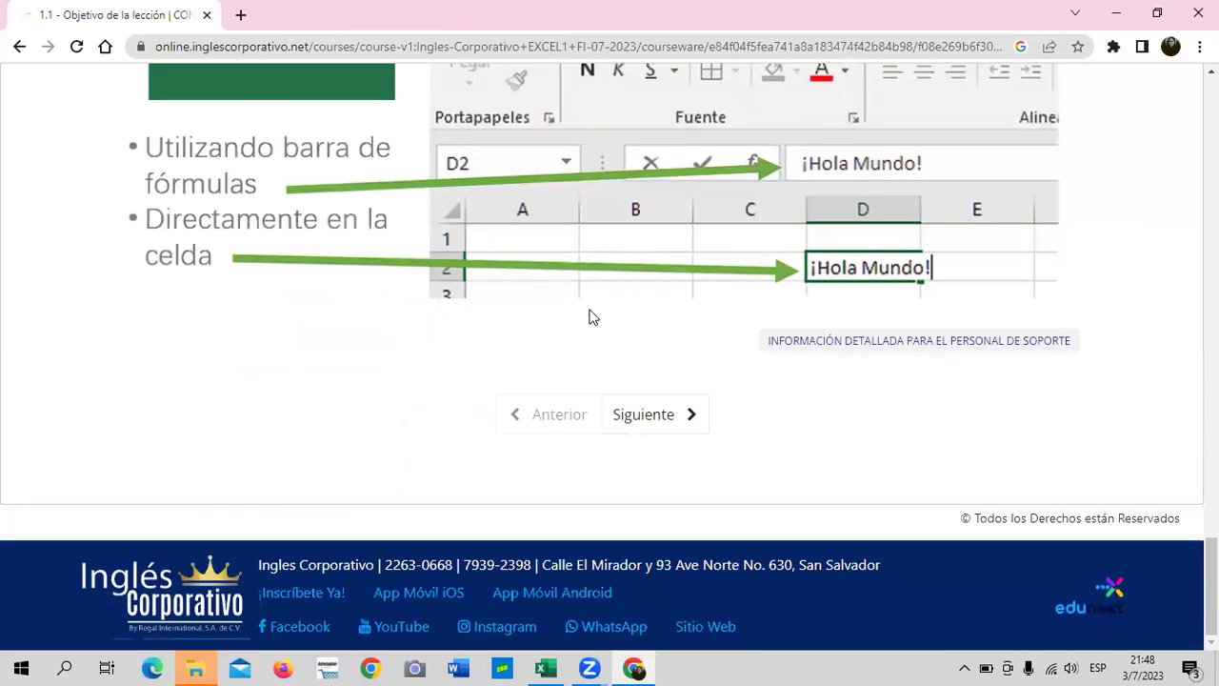
pyautogui.scroll(2, 591, 318)
pyautogui.scroll(1, 477, 333)
pyautogui.scroll(-1, 366, 353)
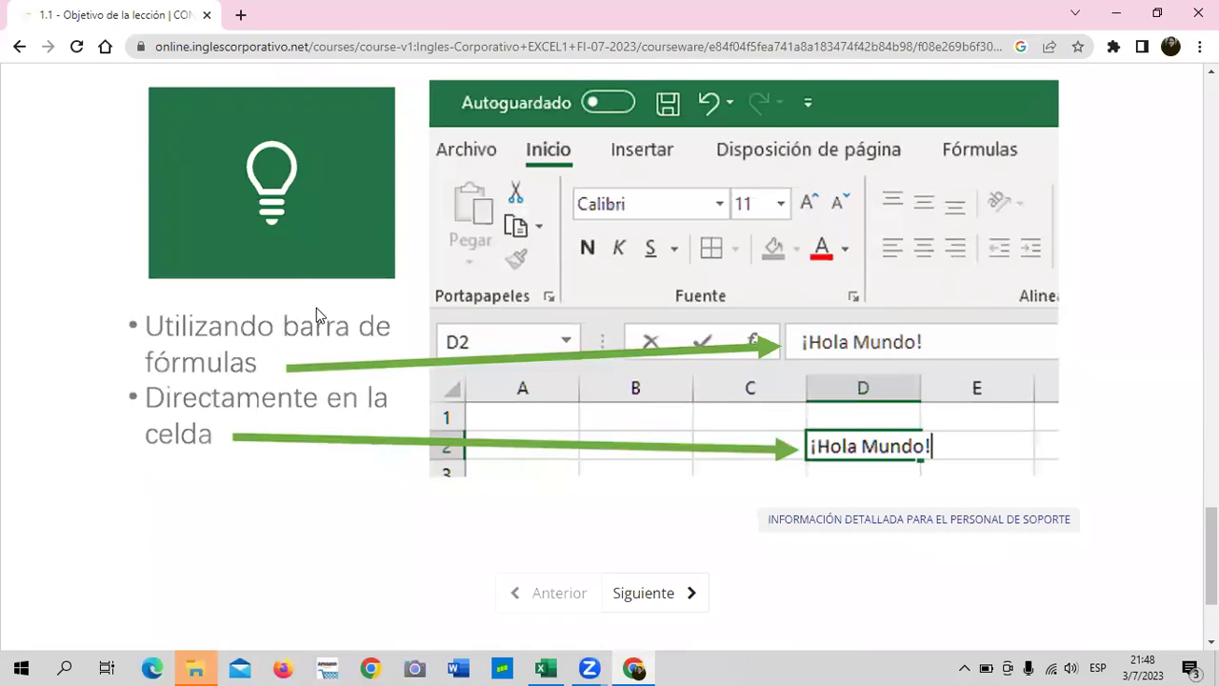
pyautogui.scroll(-2, 841, 355)
pyautogui.click(648, 416)
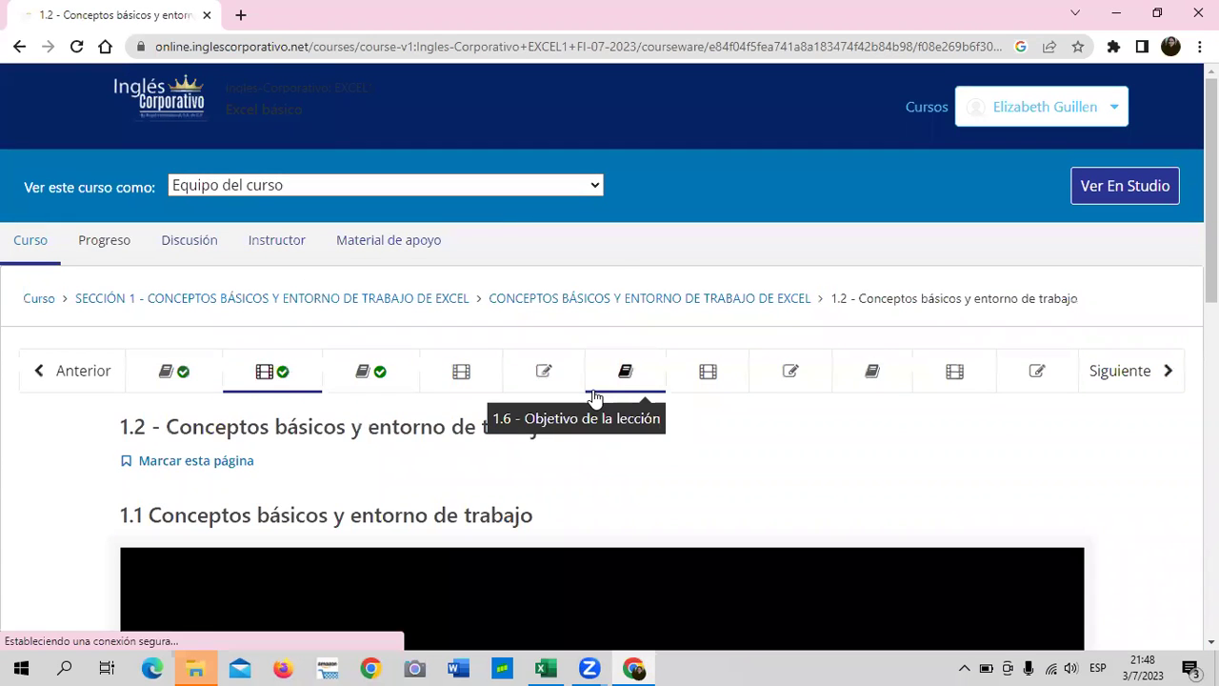
pyautogui.scroll(-2, 594, 394)
pyautogui.scroll(-1, 594, 395)
pyautogui.scroll(-3, 593, 393)
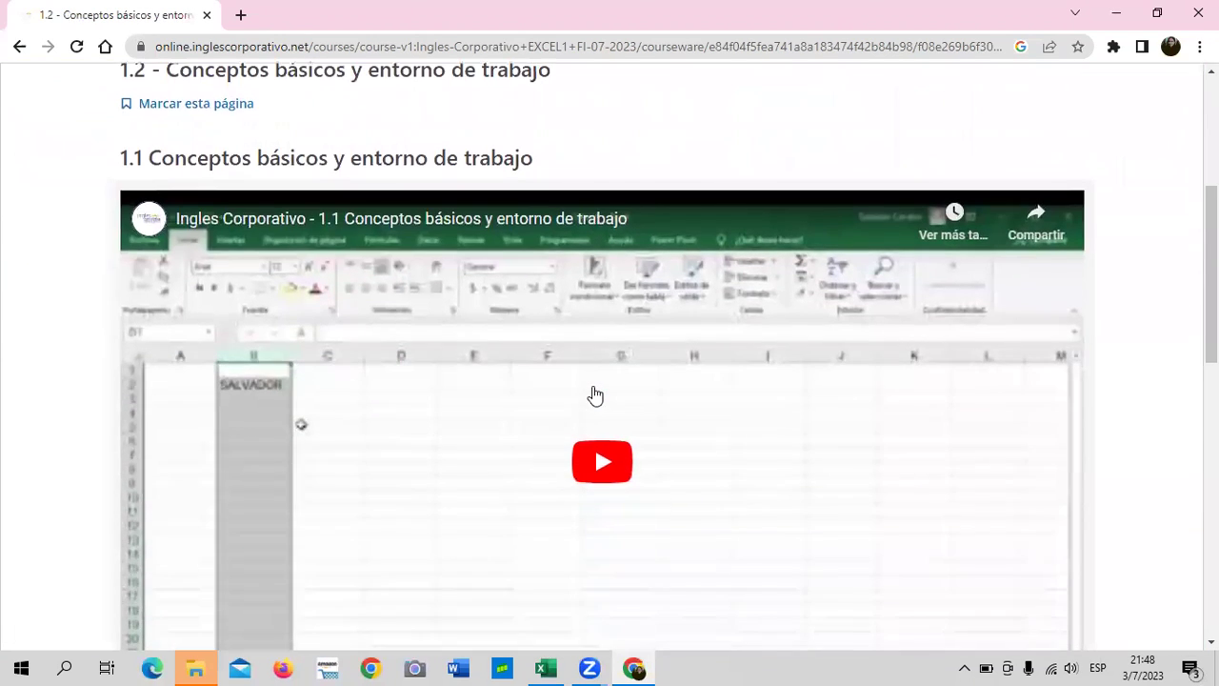
pyautogui.scroll(-2, 593, 392)
pyautogui.scroll(1, 595, 390)
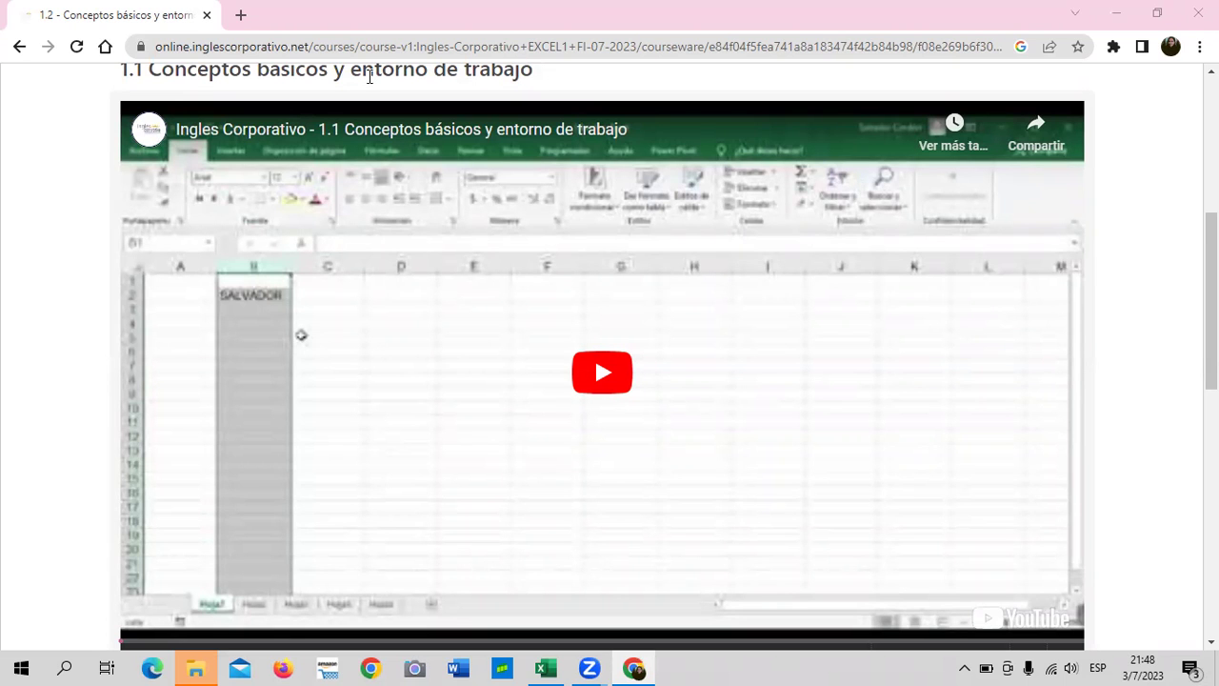
# Play the '1.1 Conceptos básicos y entorno de trabajo' video through to its end screen
pyautogui.click(603, 372)
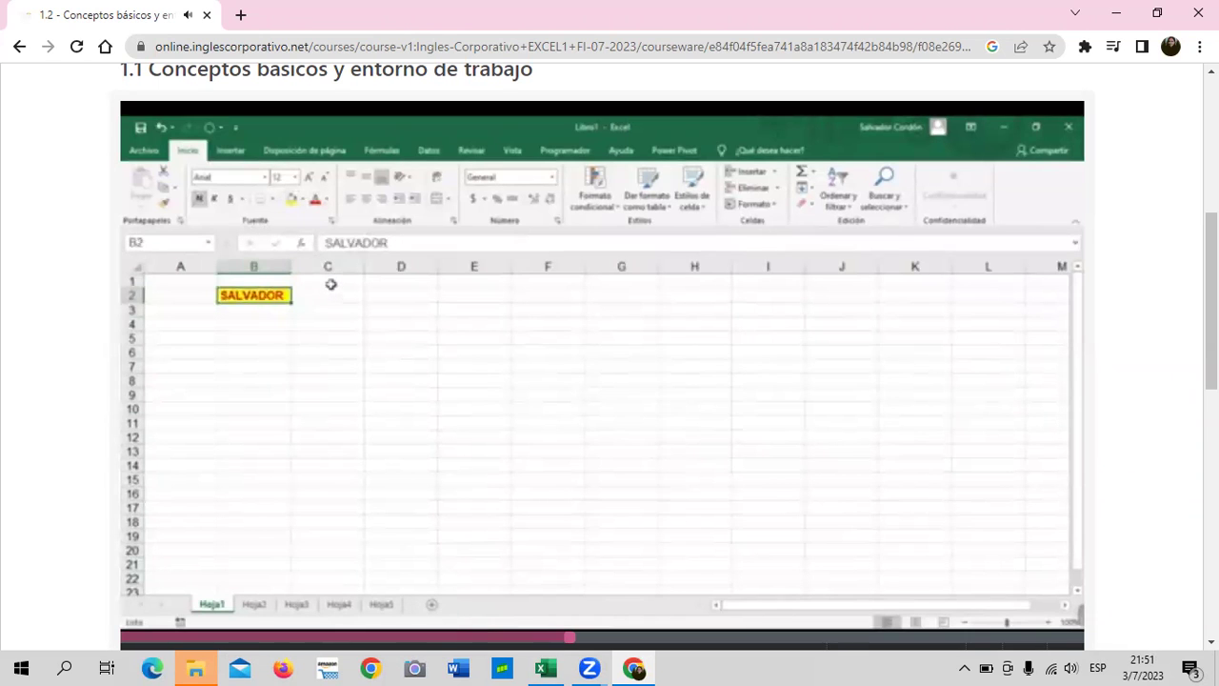
pyautogui.moveTo(600, 362)
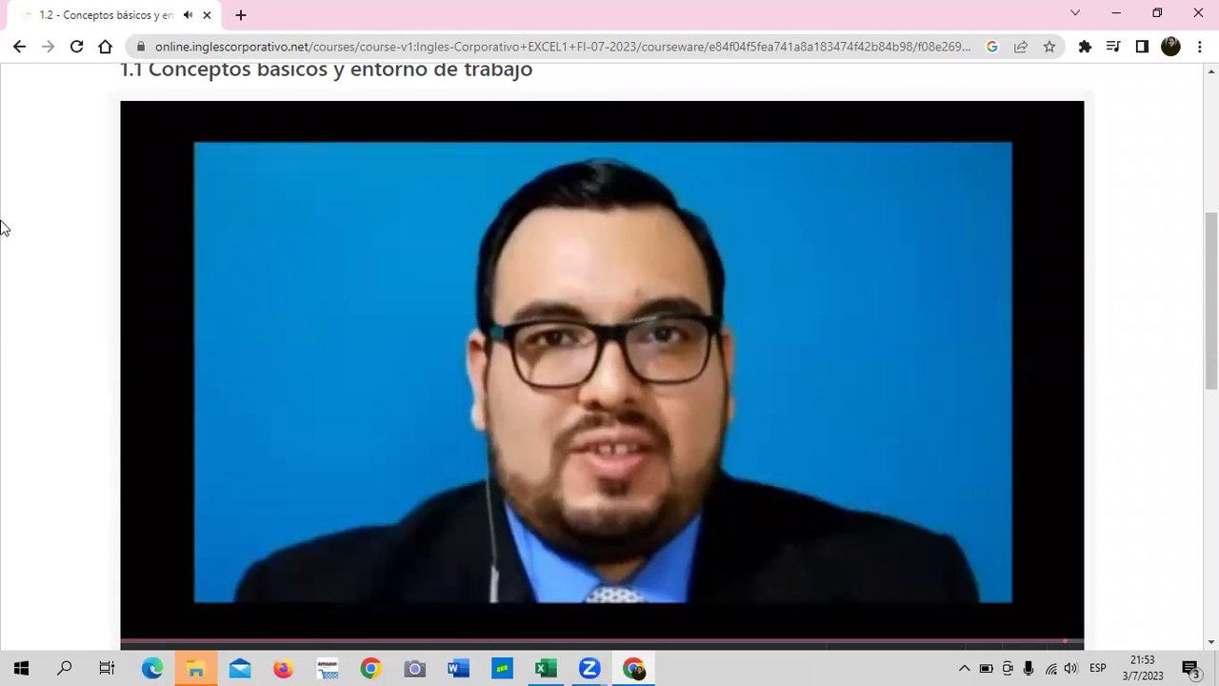
pyautogui.moveTo(964, 145)
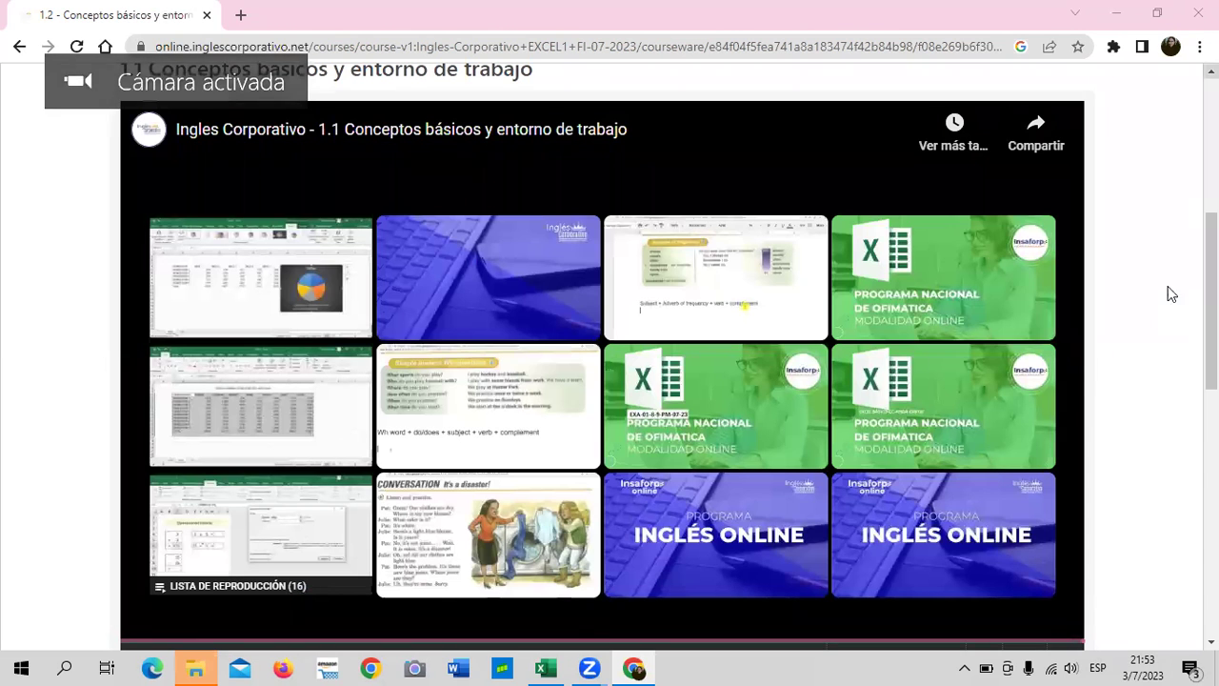
# Scroll below the video to the PLANTILLA DE ACTIVIDADES - SECCIÓN 1 link and Discusión
pyautogui.scroll(3, 629, 354)
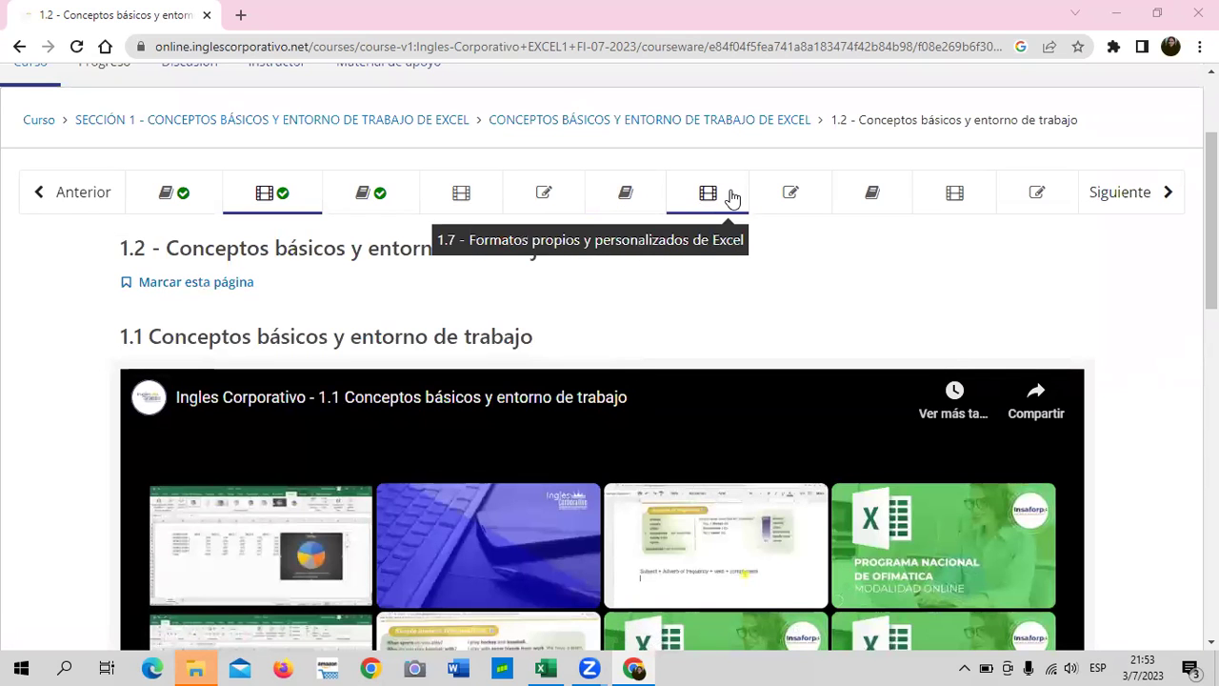
pyautogui.scroll(-3, 730, 214)
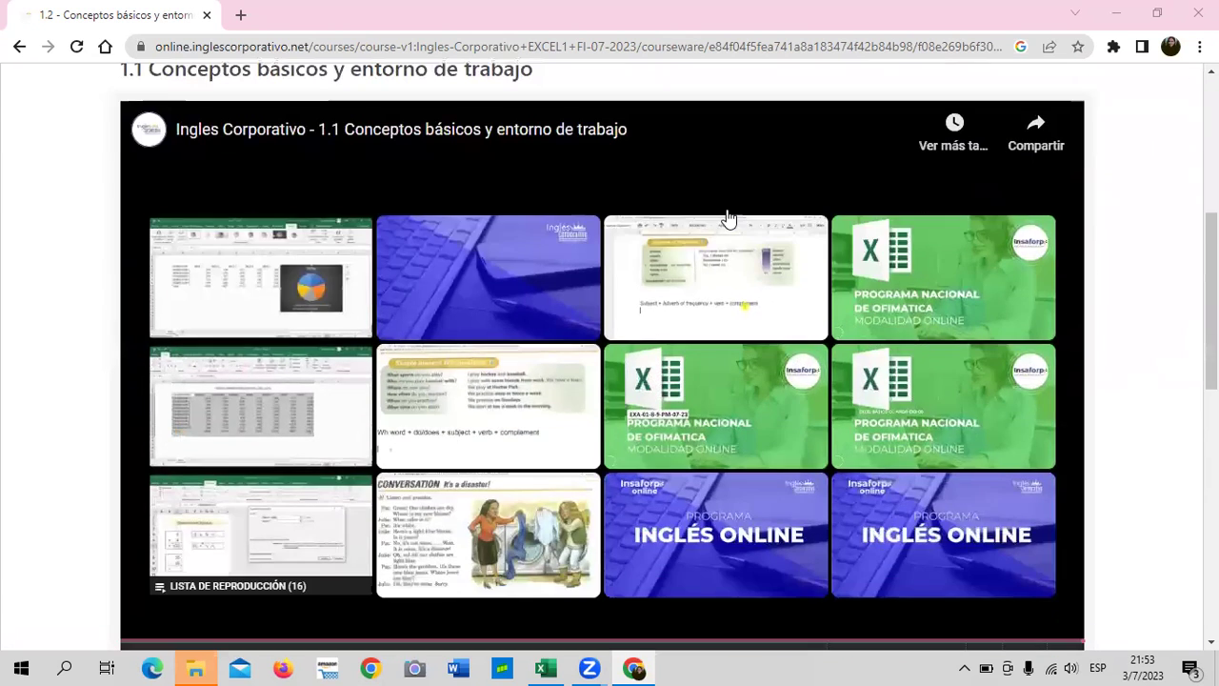
pyautogui.scroll(-5, 730, 217)
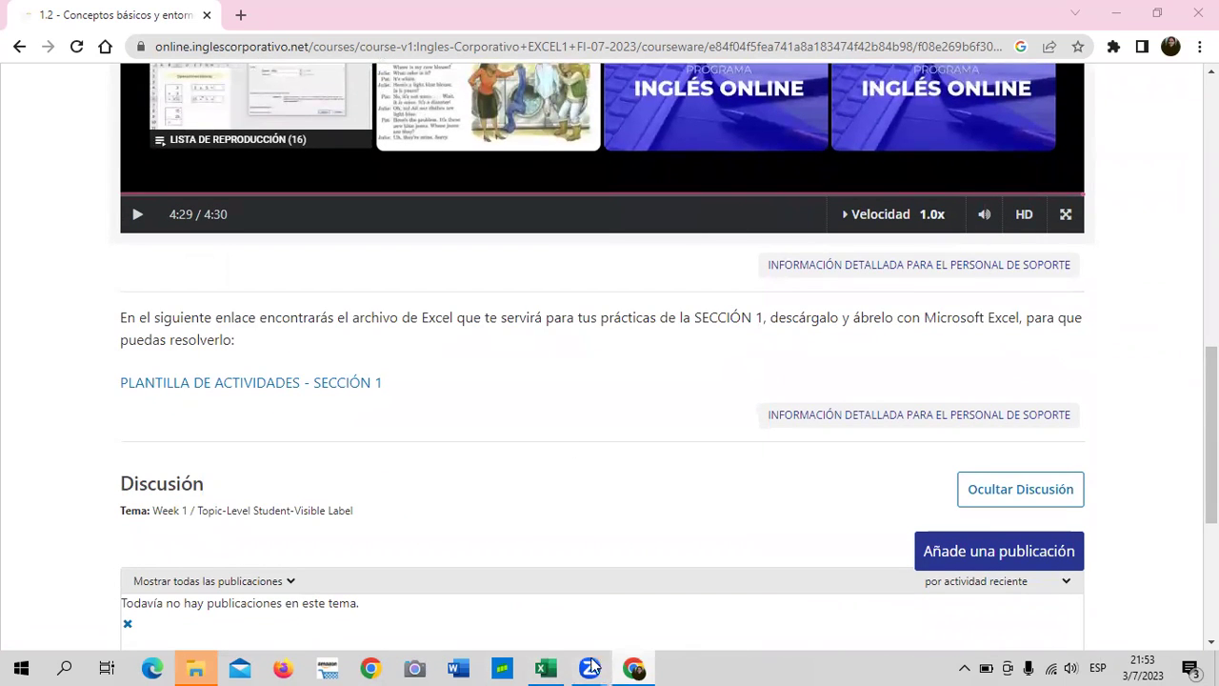
# Return to the Excel workbook and open the empty Hoja4 sheet
pyautogui.moveTo(551, 665)
pyautogui.click(563, 612)
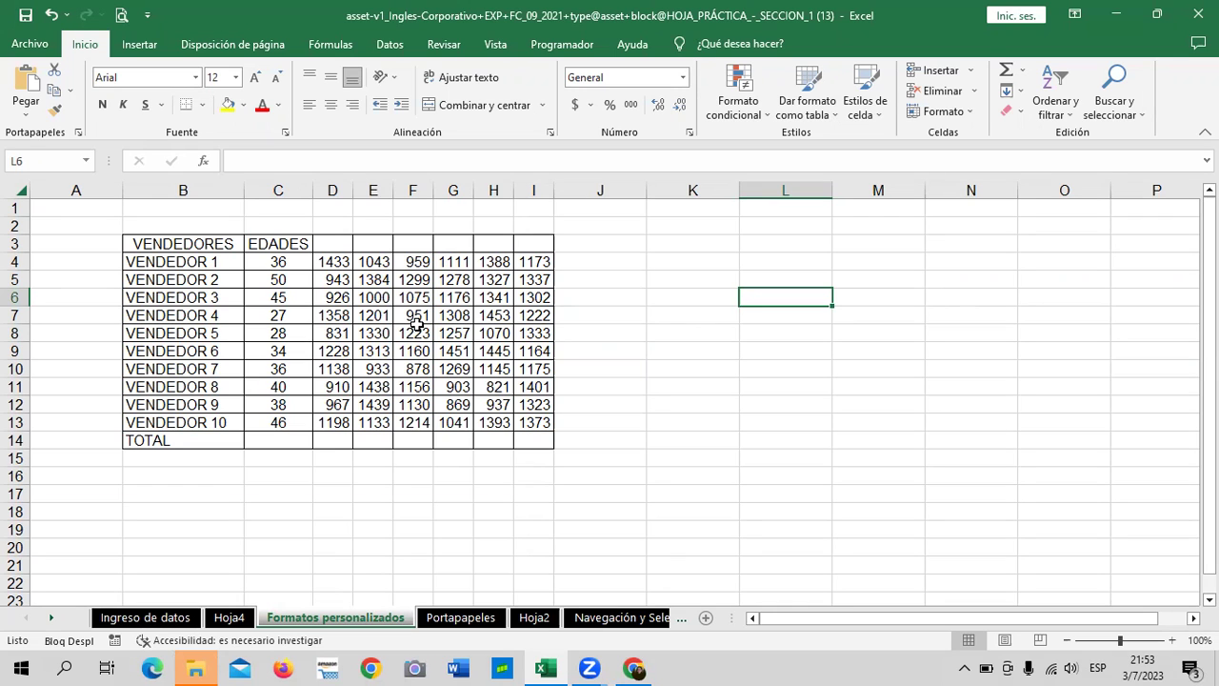
pyautogui.click(650, 283)
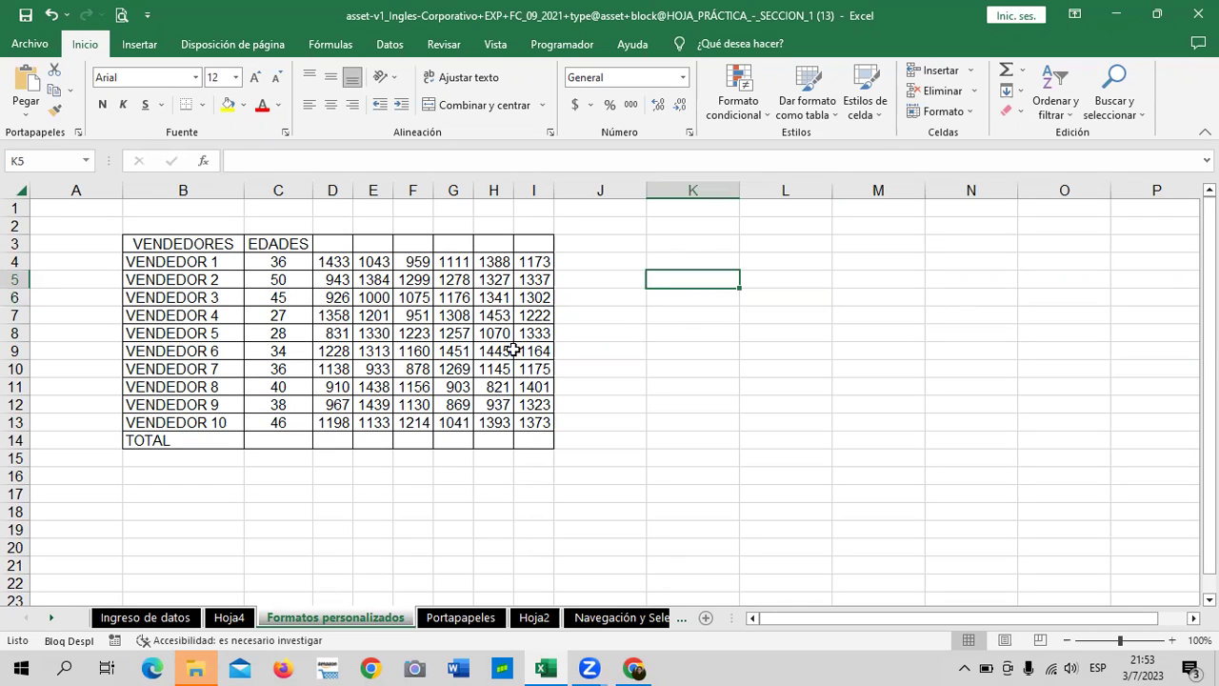
pyautogui.click(228, 617)
pyautogui.click(441, 362)
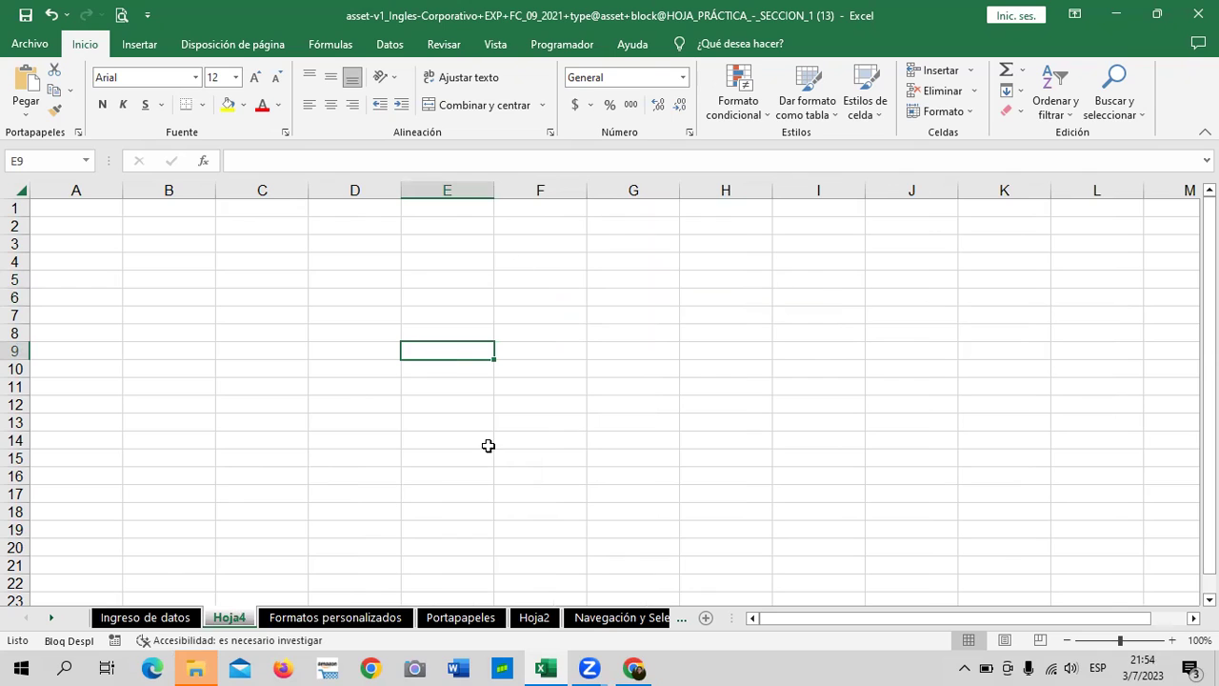
pyautogui.click(268, 267)
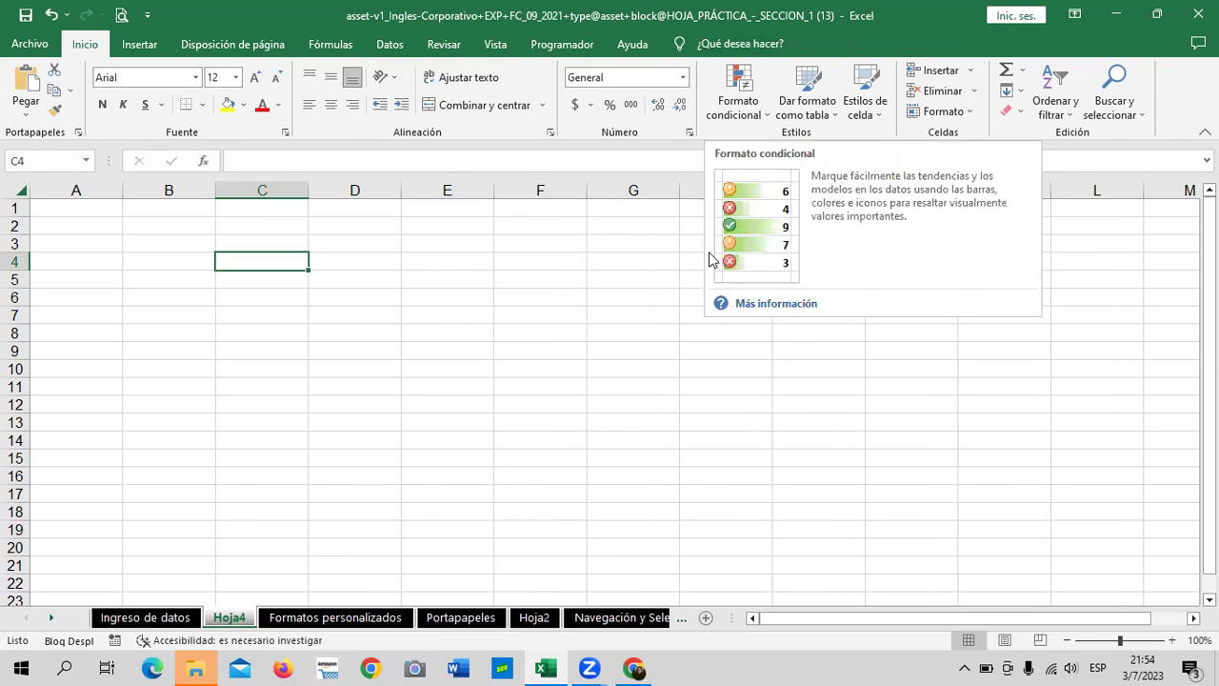
# Click around Hoja4's cells, settling on C5 for the first text entry
pyautogui.click(622, 299)
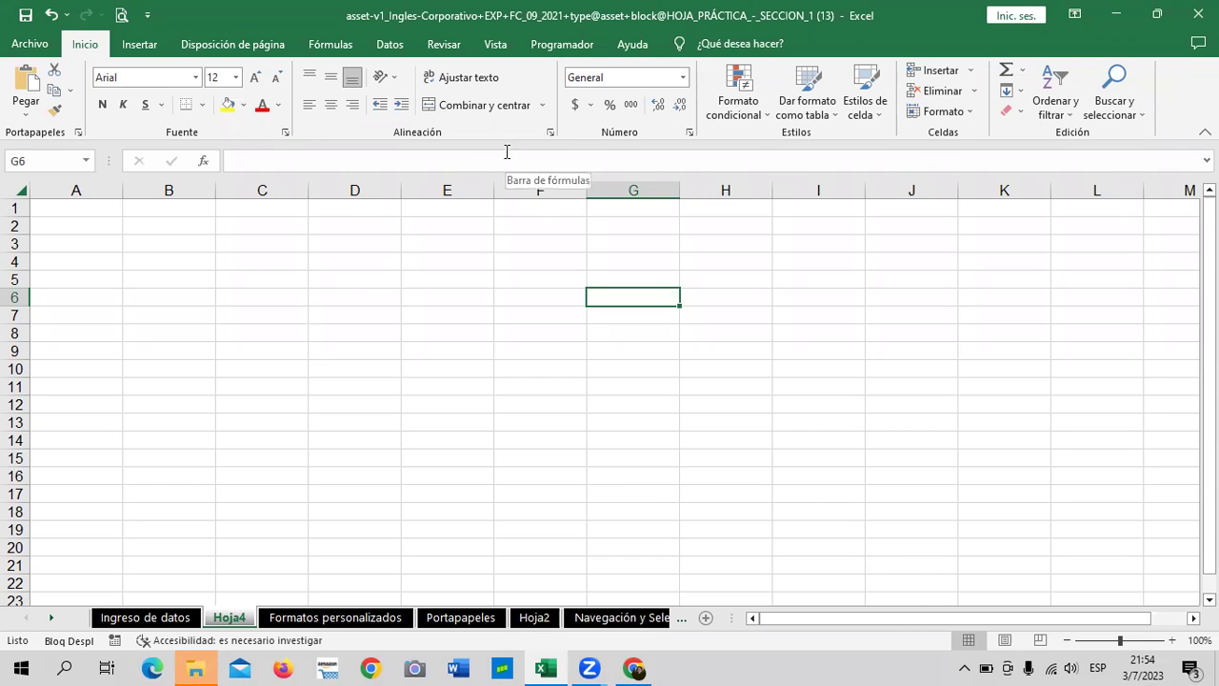
pyautogui.click(456, 247)
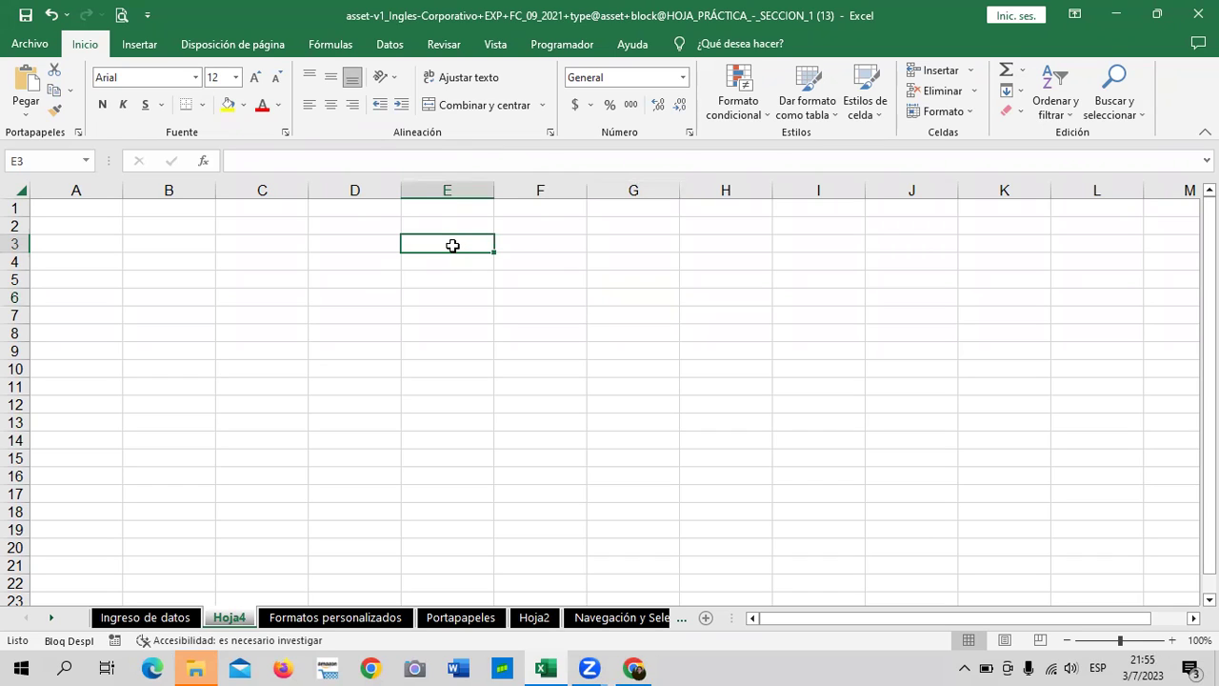
pyautogui.click(707, 381)
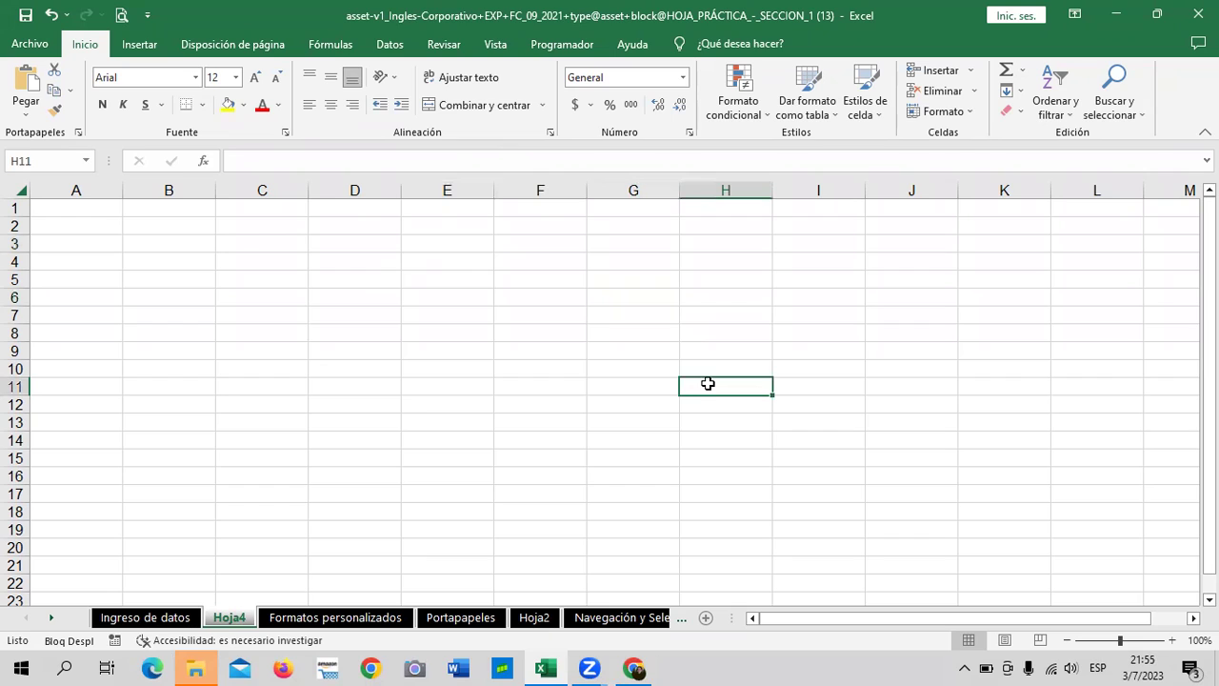
pyautogui.click(710, 321)
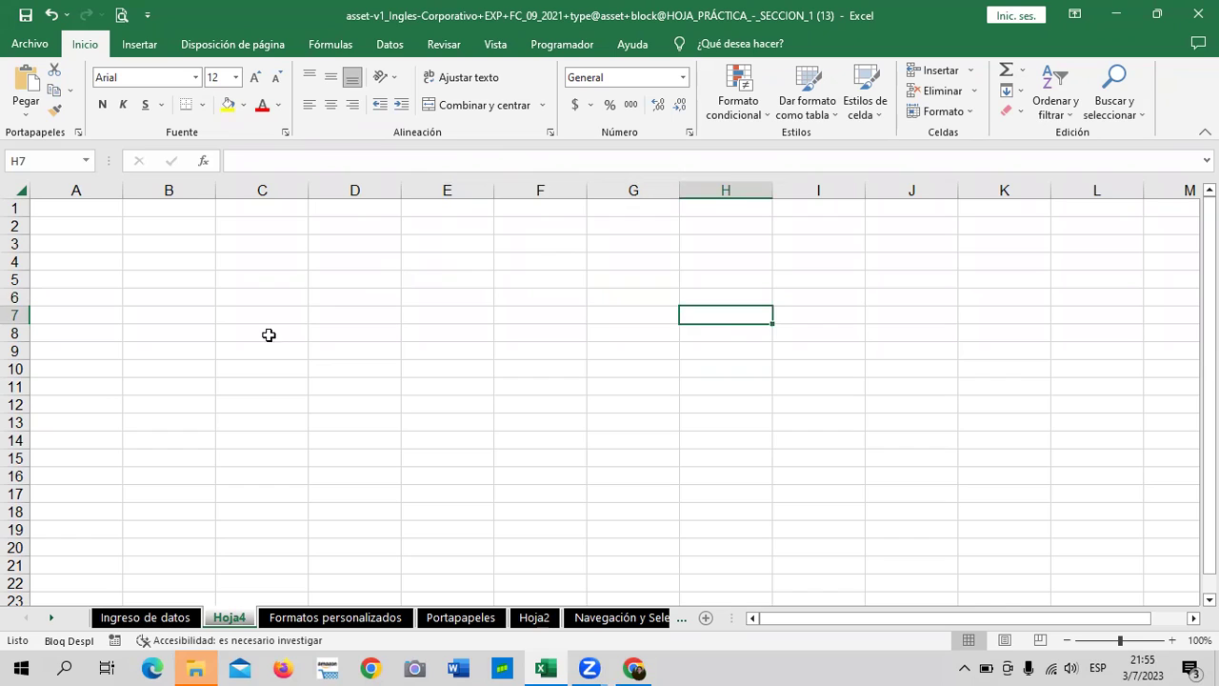
pyautogui.click(239, 301)
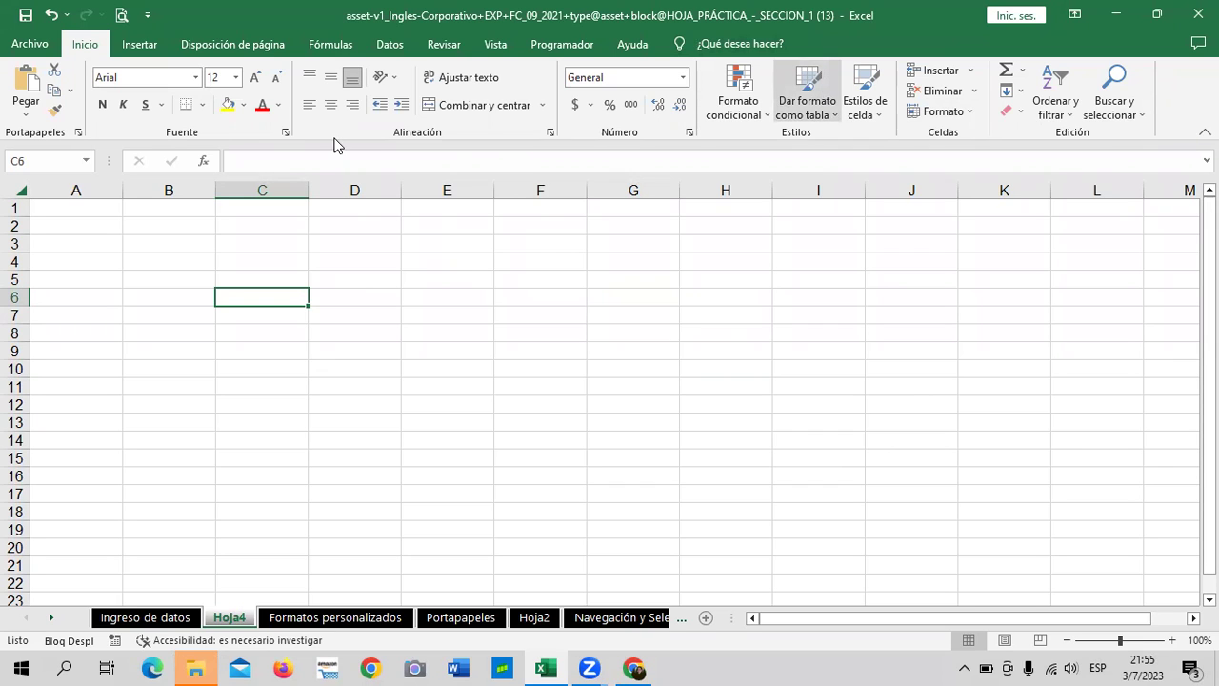
pyautogui.click(250, 260)
pyautogui.click(691, 278)
pyautogui.click(176, 277)
pyautogui.click(729, 278)
pyautogui.click(210, 286)
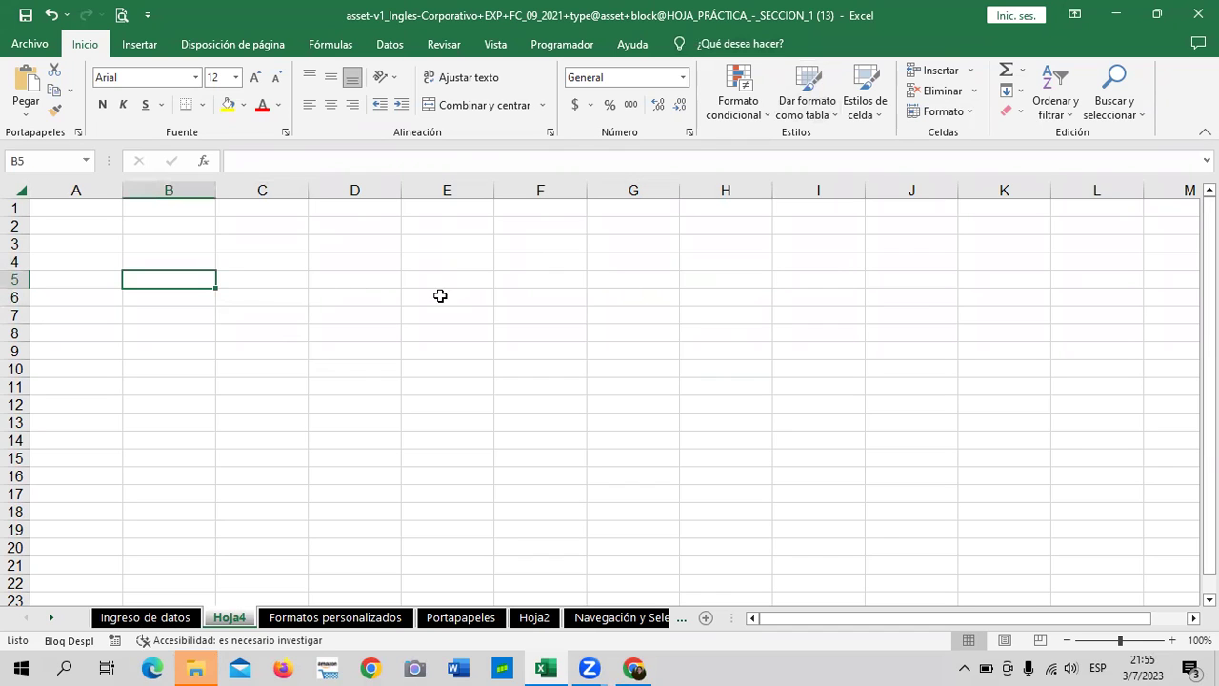
pyautogui.click(256, 283)
# Enter the word 'hola' in C5 and check its content
pyautogui.write('hola')
pyautogui.press('Return')
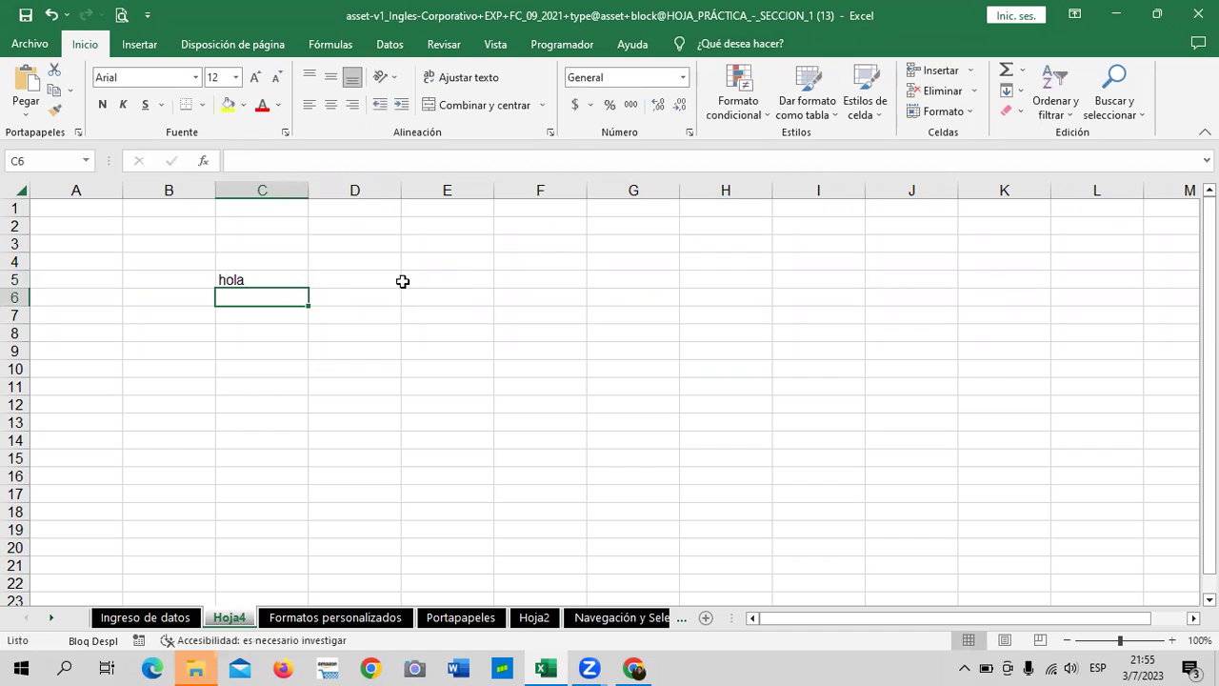
pyautogui.click(343, 288)
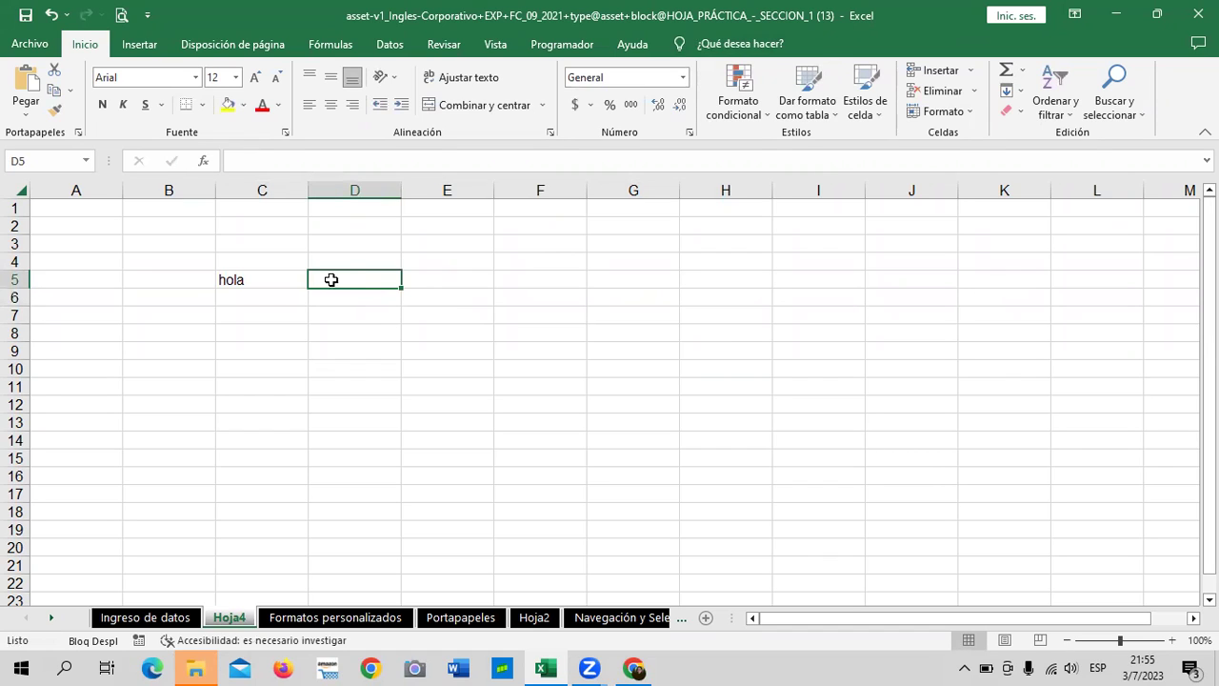
pyautogui.click(272, 275)
# Type a sample first name into C7, correcting a typo
pyautogui.click(416, 336)
pyautogui.moveTo(266, 319); pyautogui.dragTo(258, 303)
pyautogui.click(255, 301)
pyautogui.click(252, 320)
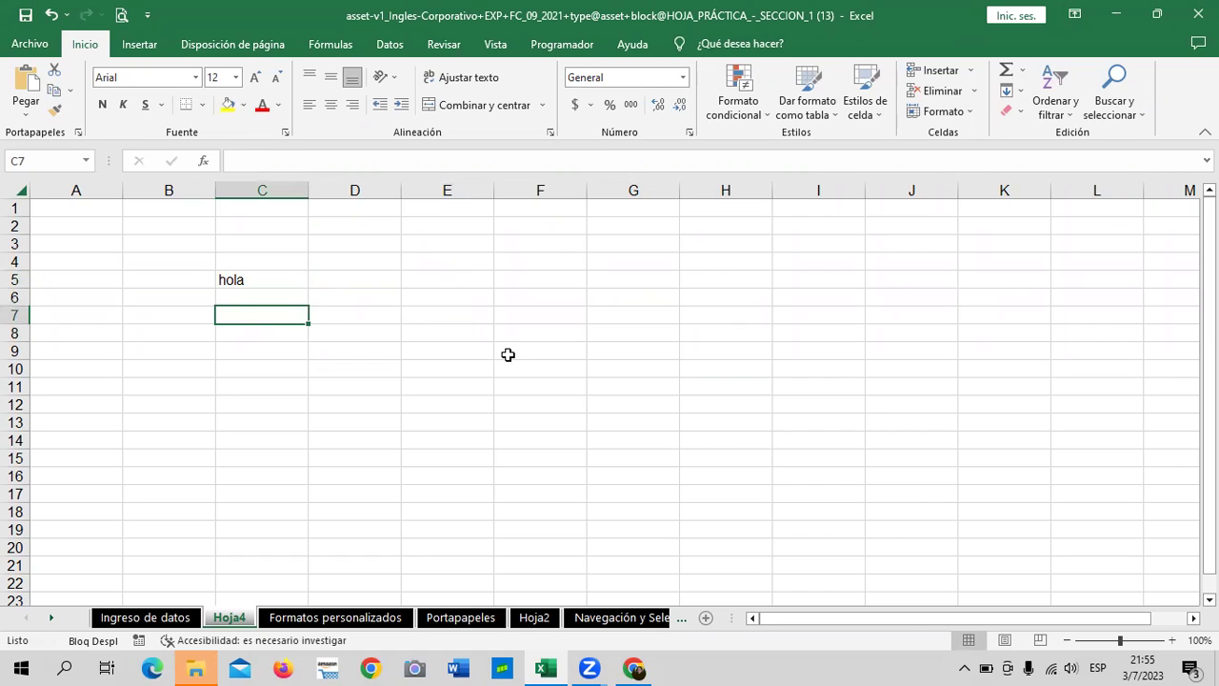
pyautogui.write('Aña')
pyautogui.press('BackSpace')
pyautogui.press('BackSpace')
pyautogui.write('na')
pyautogui.press('Return')
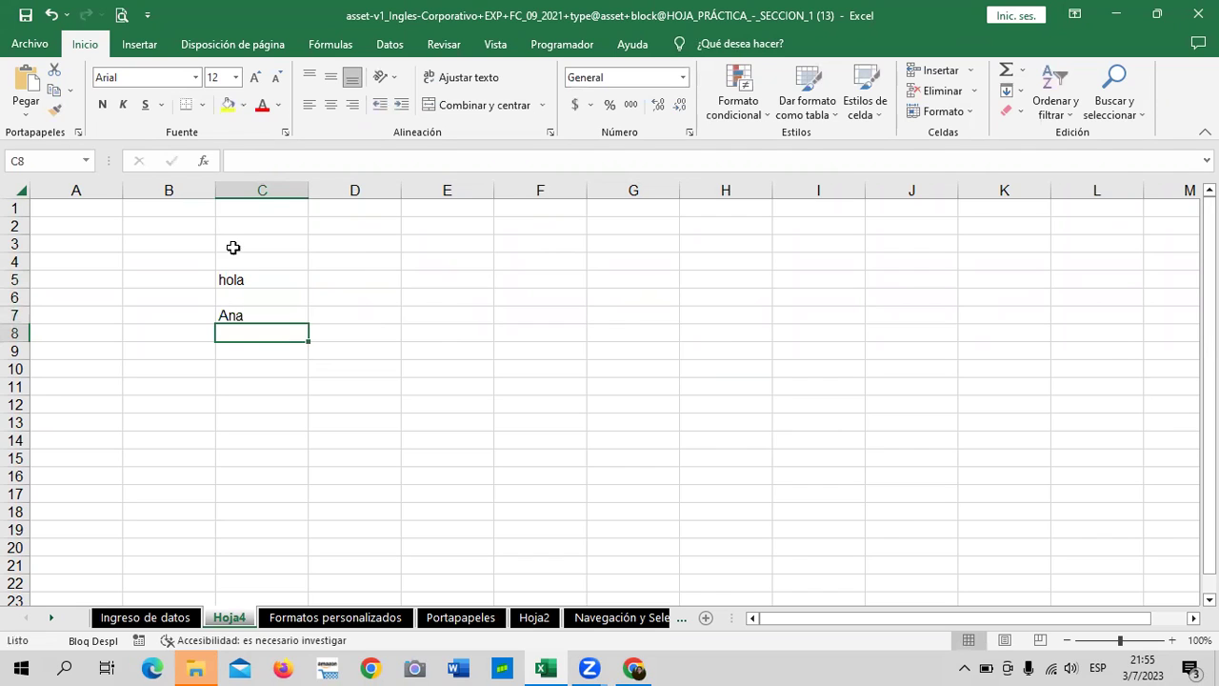
# Enter the number 10 in D5
pyautogui.click(476, 329)
pyautogui.click(363, 278)
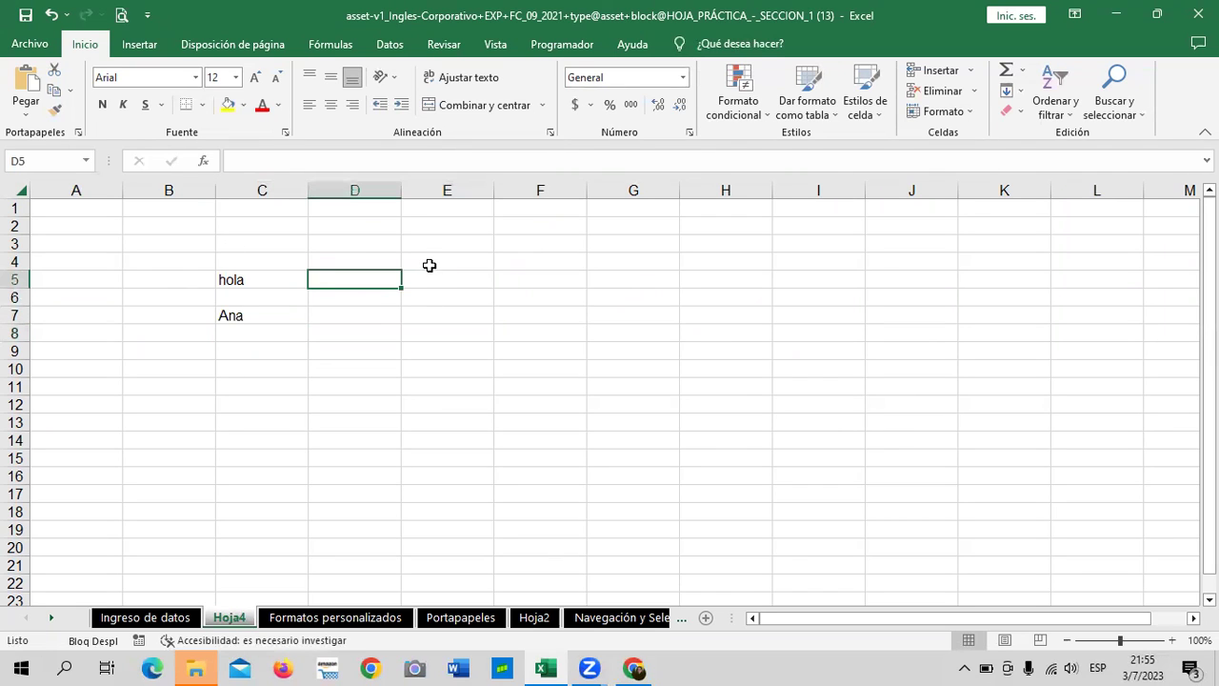
pyautogui.write('10')
pyautogui.press('Return')
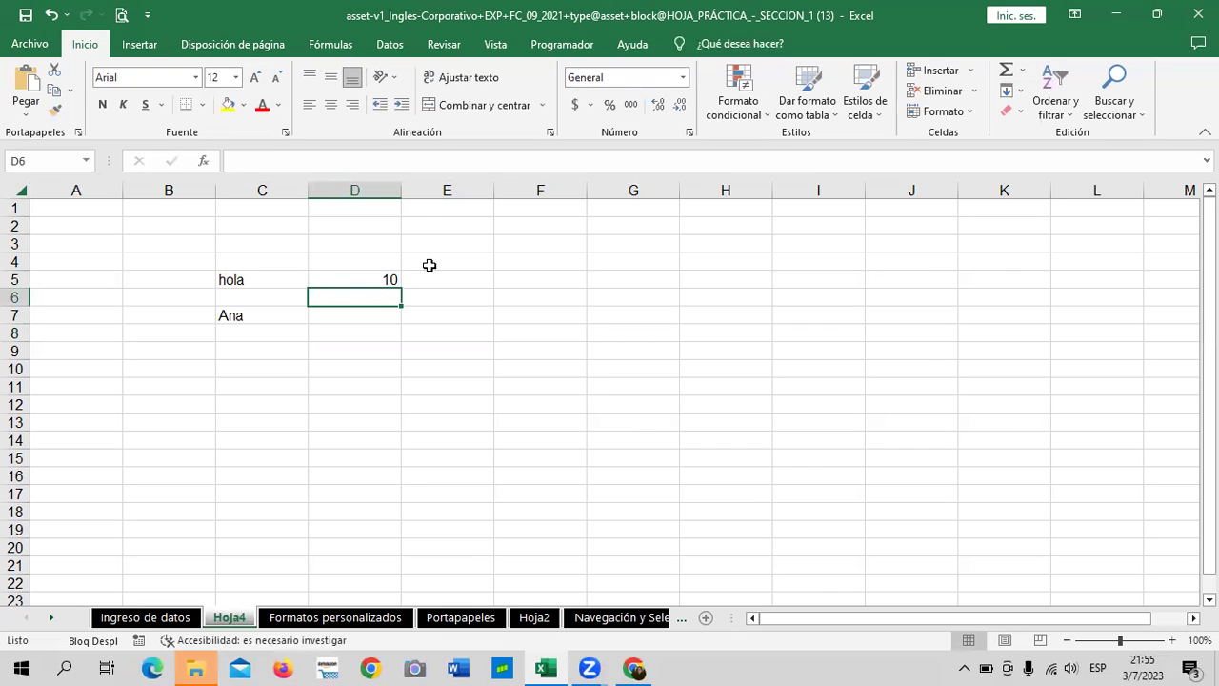
# Enter 'numero 20' in E7 and check the cell
pyautogui.click(437, 316)
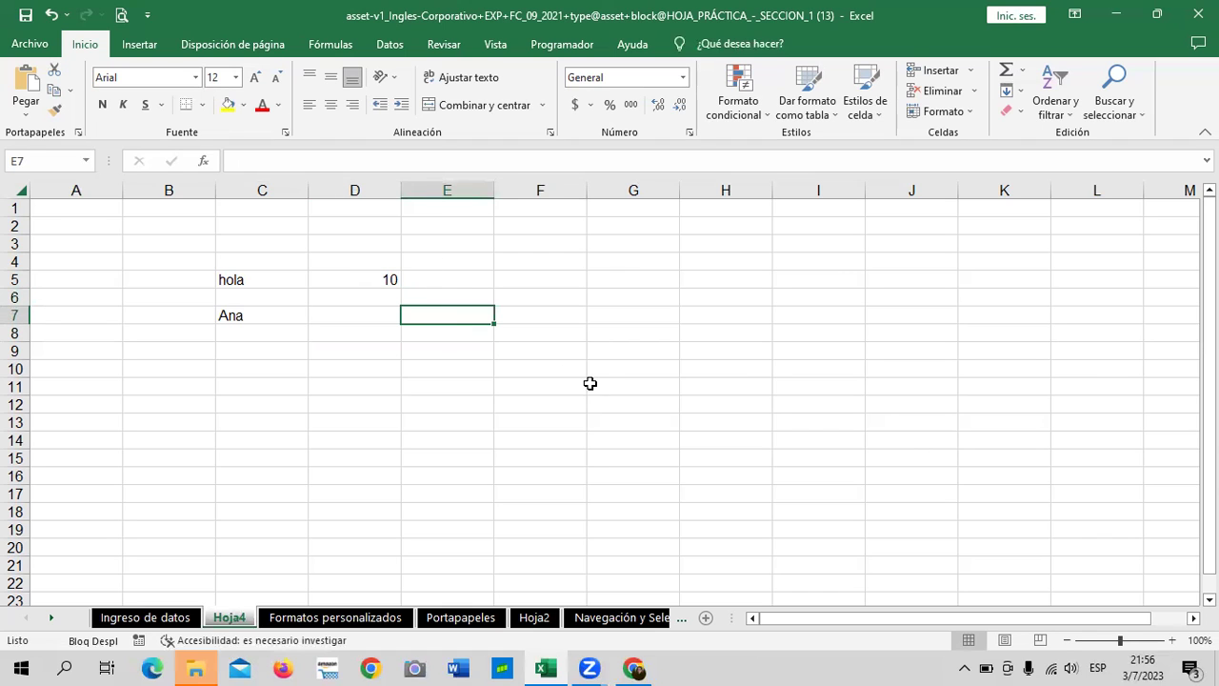
pyautogui.write('numero ')
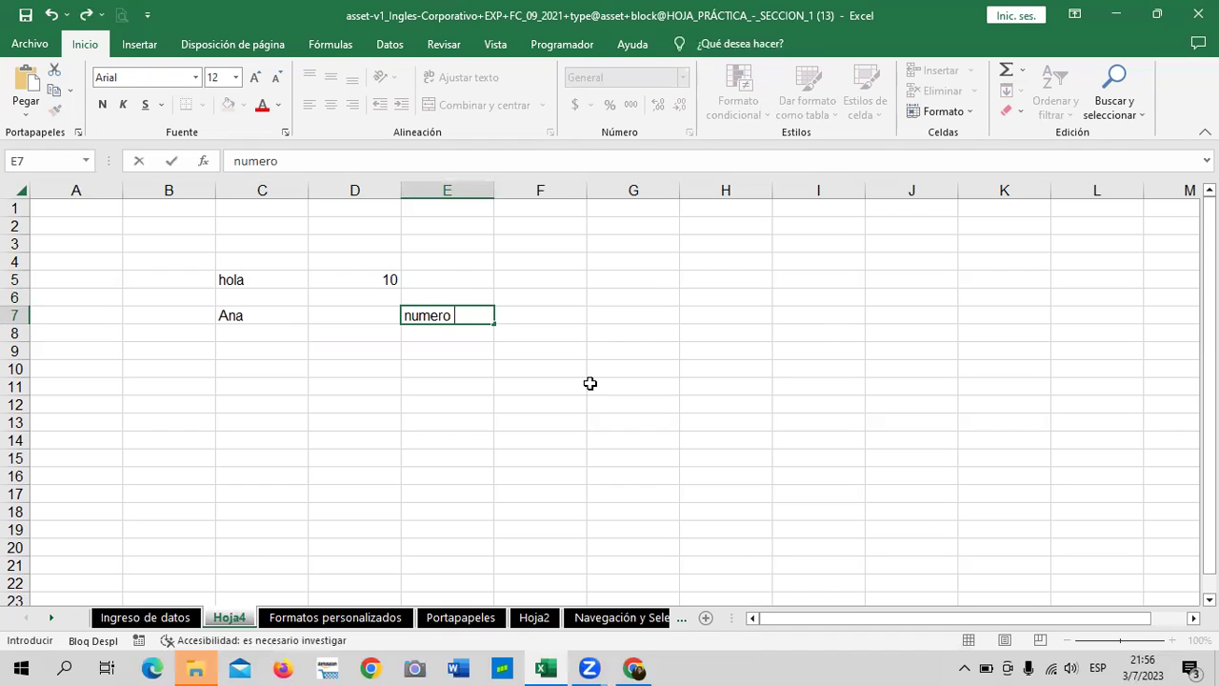
pyautogui.write('20')
pyautogui.press('Return')
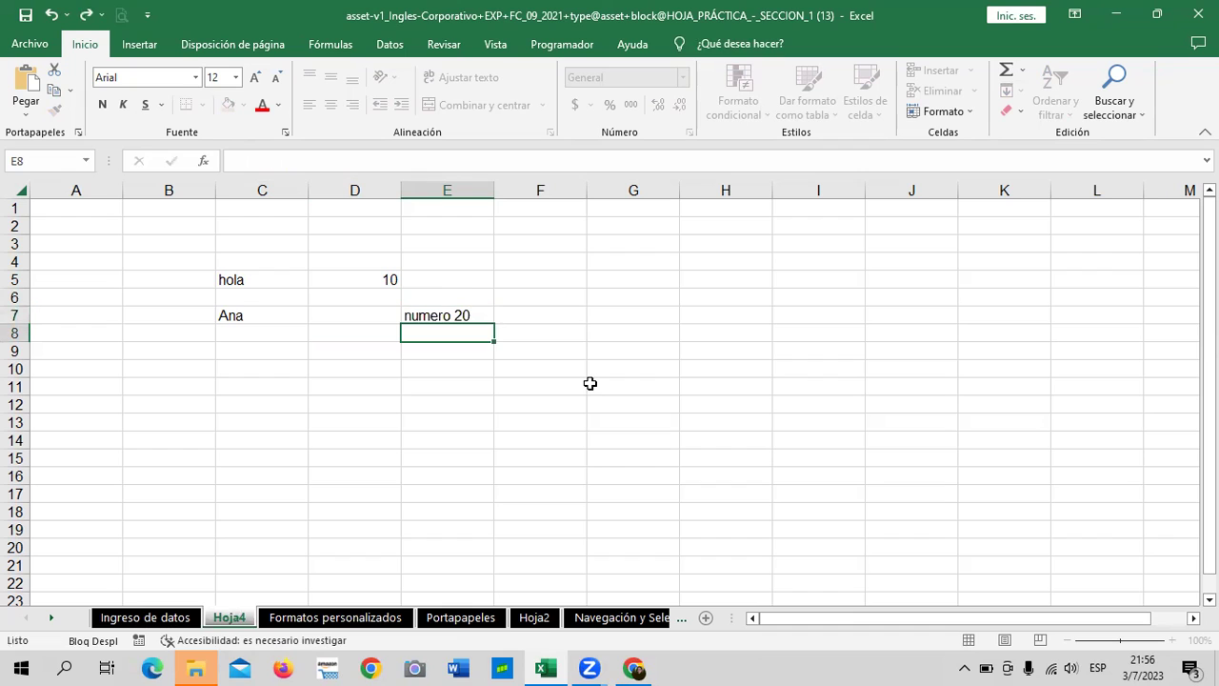
pyautogui.click(444, 313)
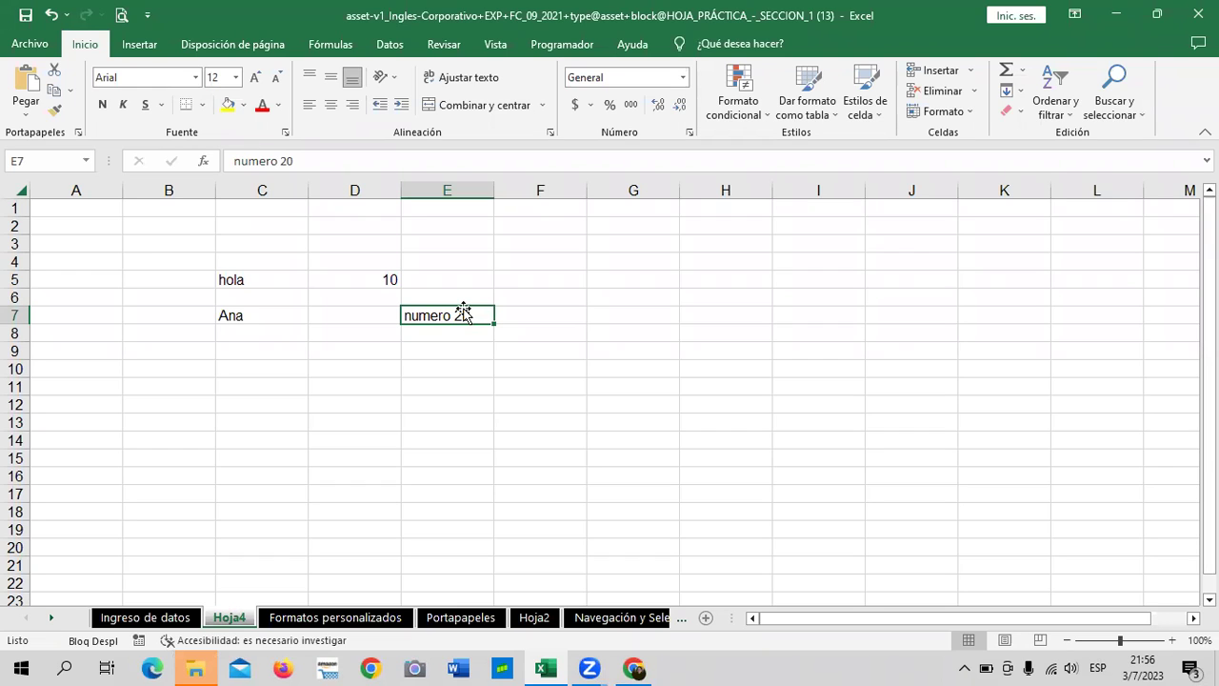
# Type 'Numero' into cell E6
pyautogui.click(522, 349)
pyautogui.click(461, 316)
pyautogui.click(448, 420)
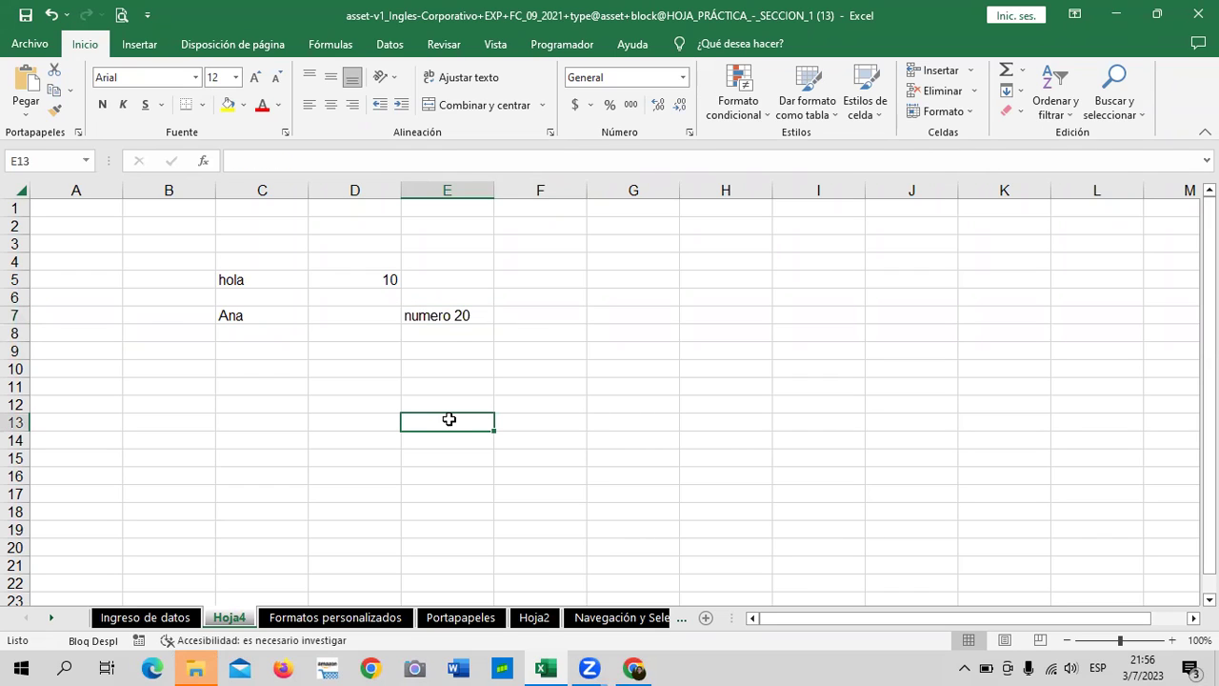
pyautogui.click(452, 314)
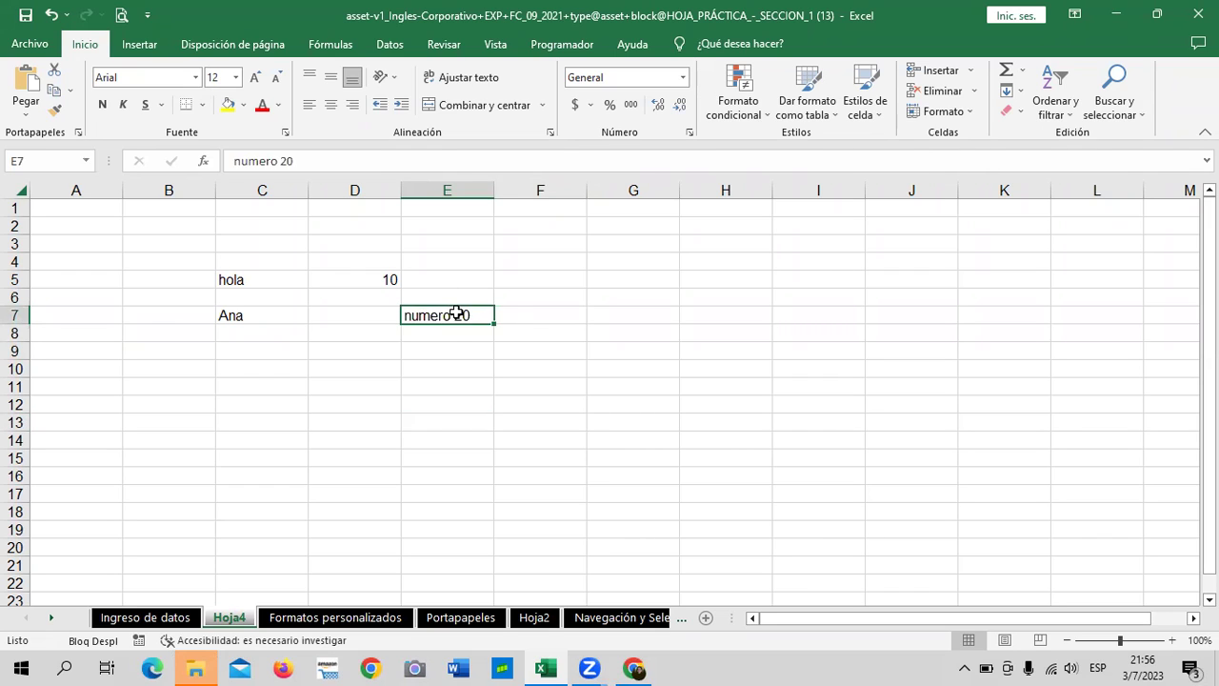
pyautogui.click(524, 313)
pyautogui.click(452, 296)
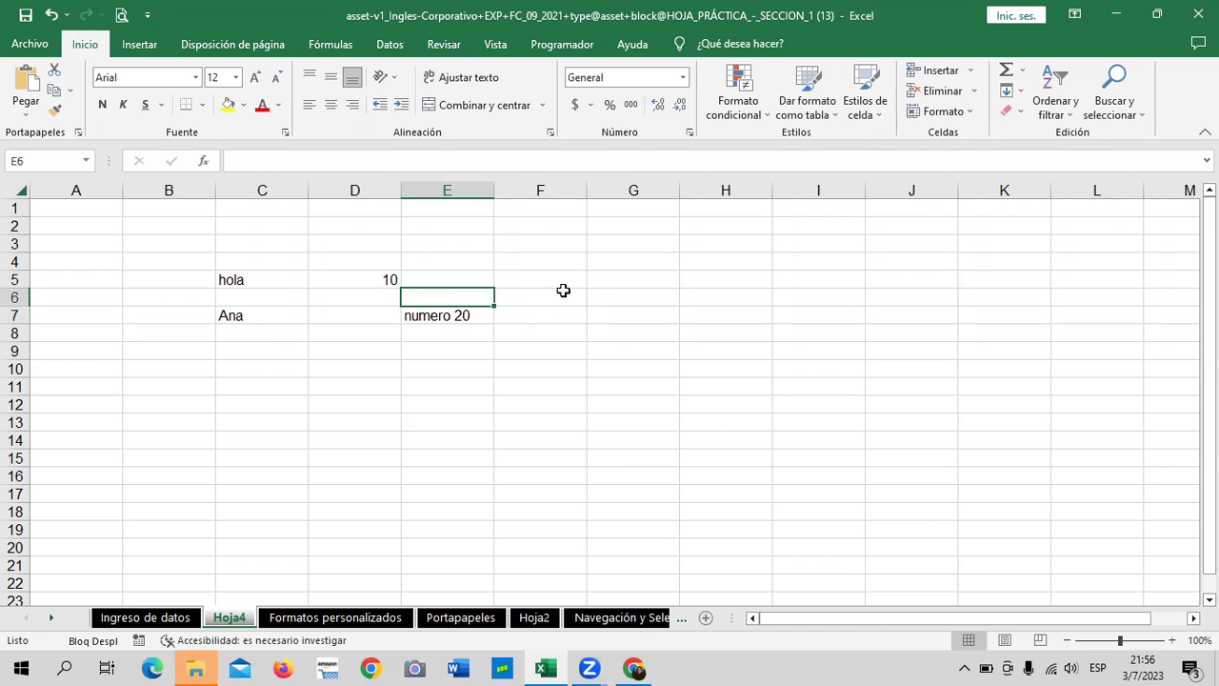
pyautogui.write('Numero')
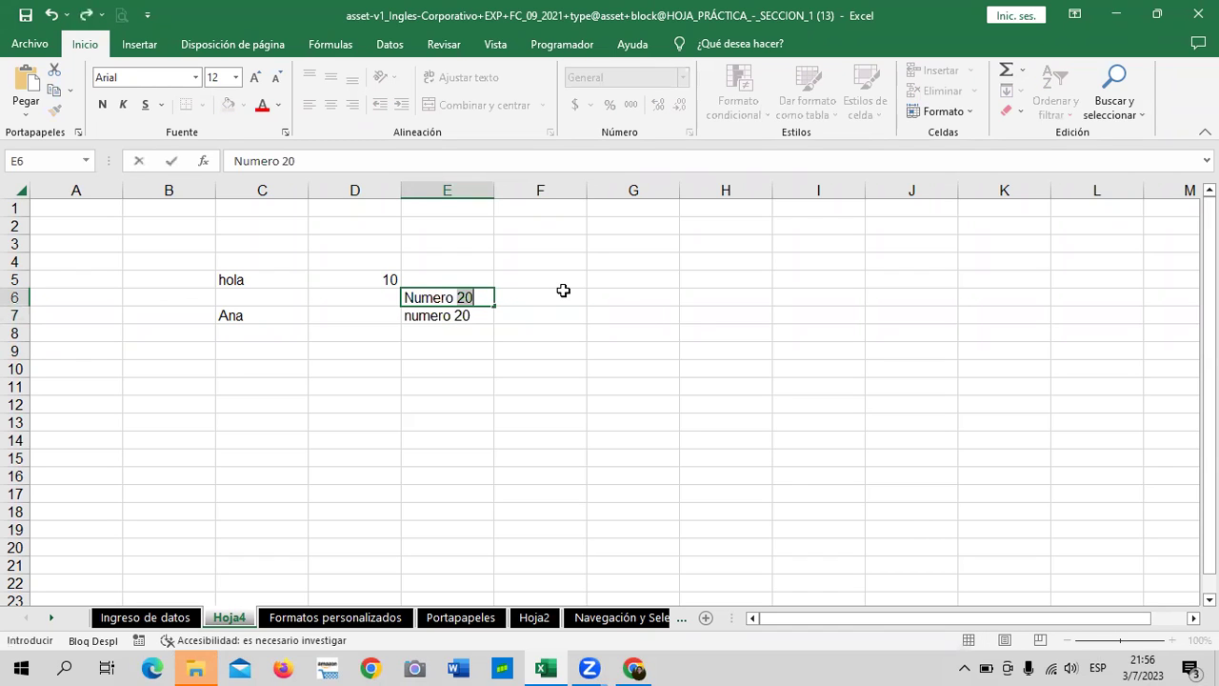
pyautogui.hscroll(1, 692, 333)
pyautogui.click(474, 364)
# Enter the value 20 in F6
pyautogui.click(447, 303)
pyautogui.write('20')
pyautogui.press('Return')
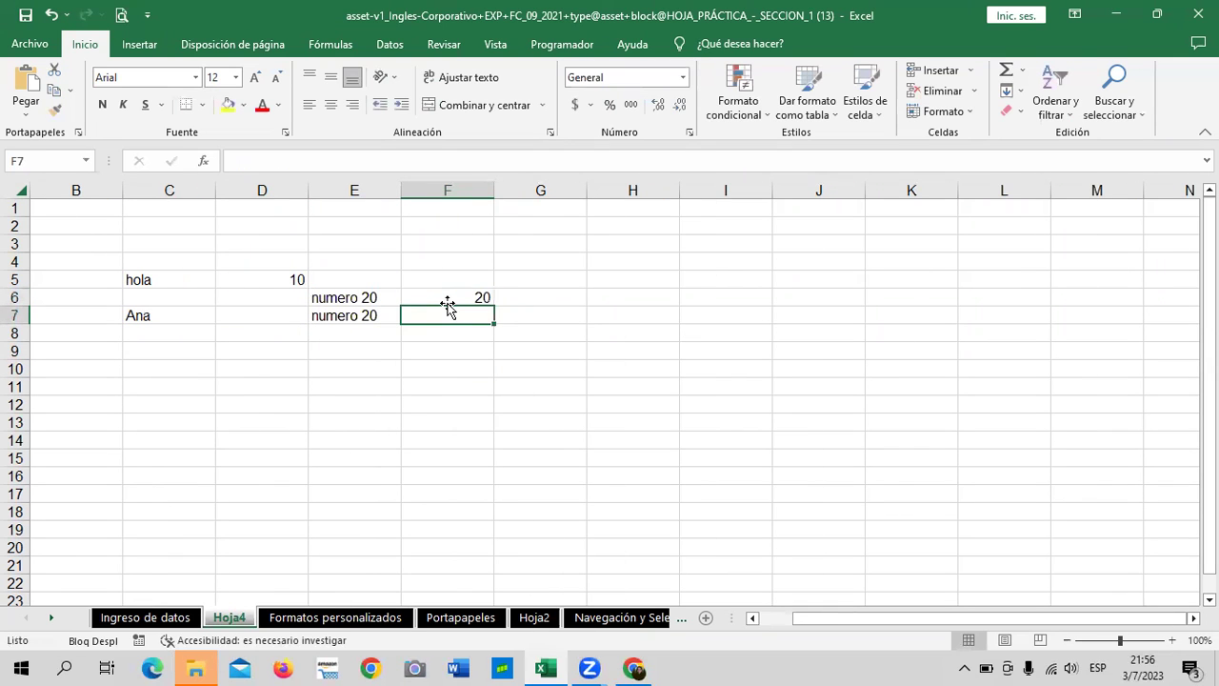
pyautogui.click(420, 380)
pyautogui.click(354, 315)
pyautogui.click(370, 295)
# Trim E6 in the formula bar so it reads just 'numero'
pyautogui.click(362, 161)
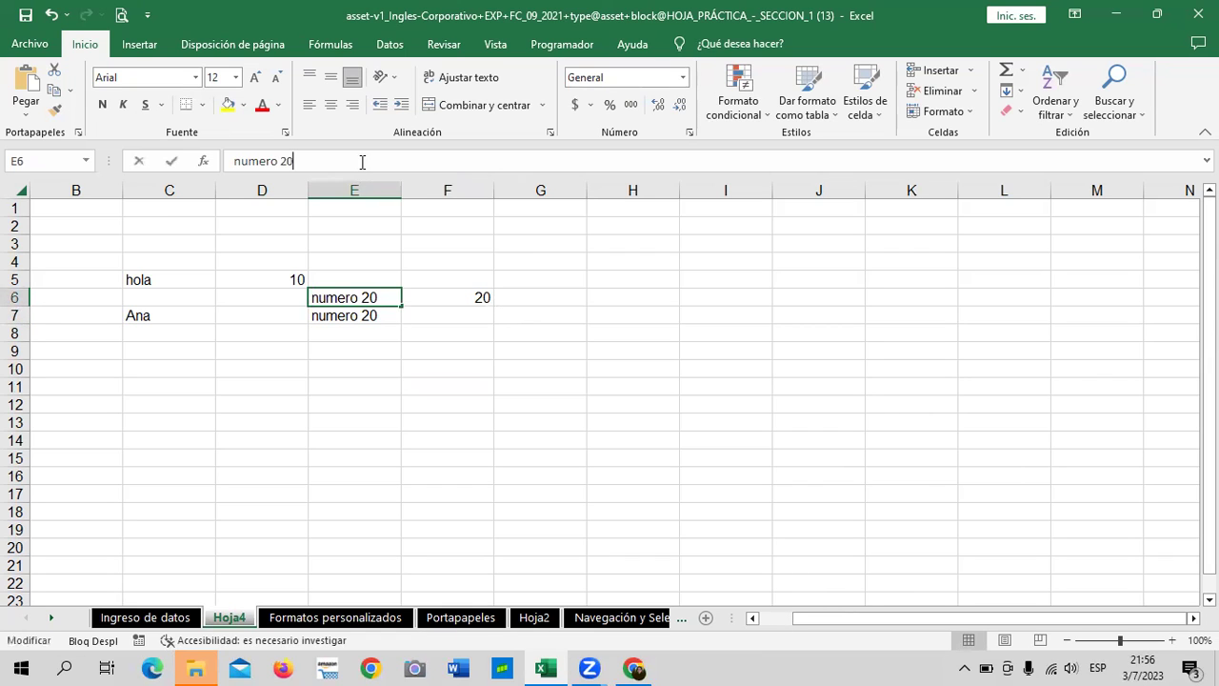
pyautogui.press('BackSpace')
pyautogui.press('BackSpace')
pyautogui.press('Return')
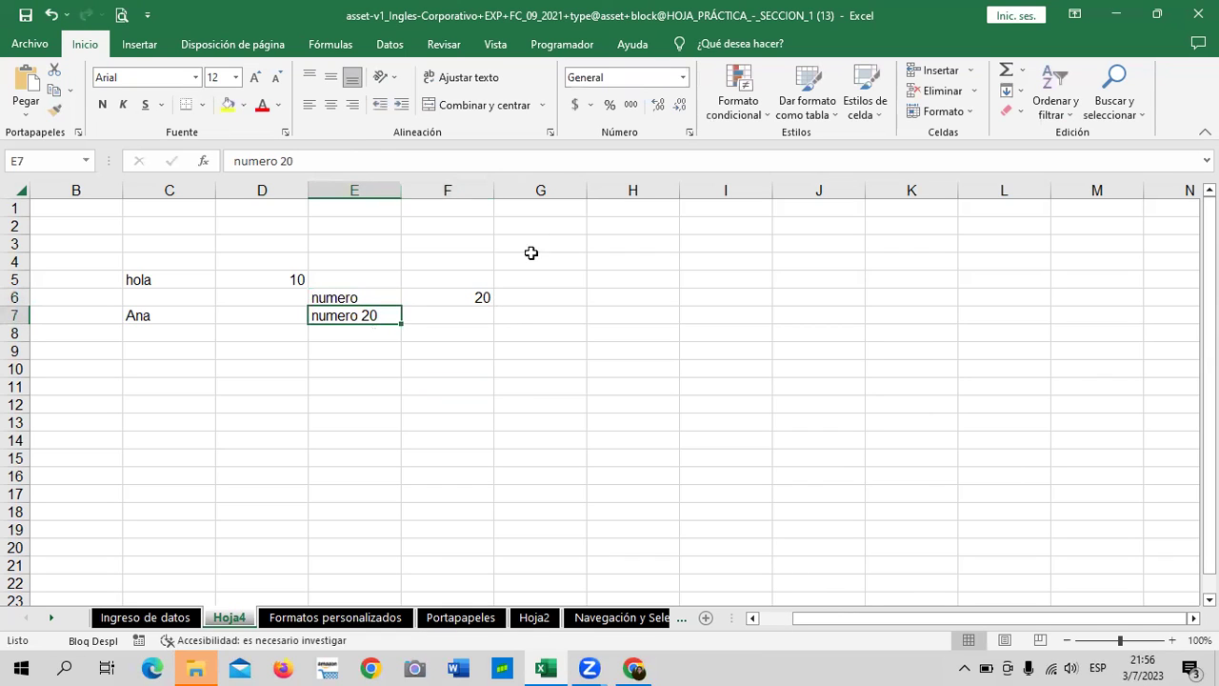
pyautogui.click(498, 407)
pyautogui.click(431, 296)
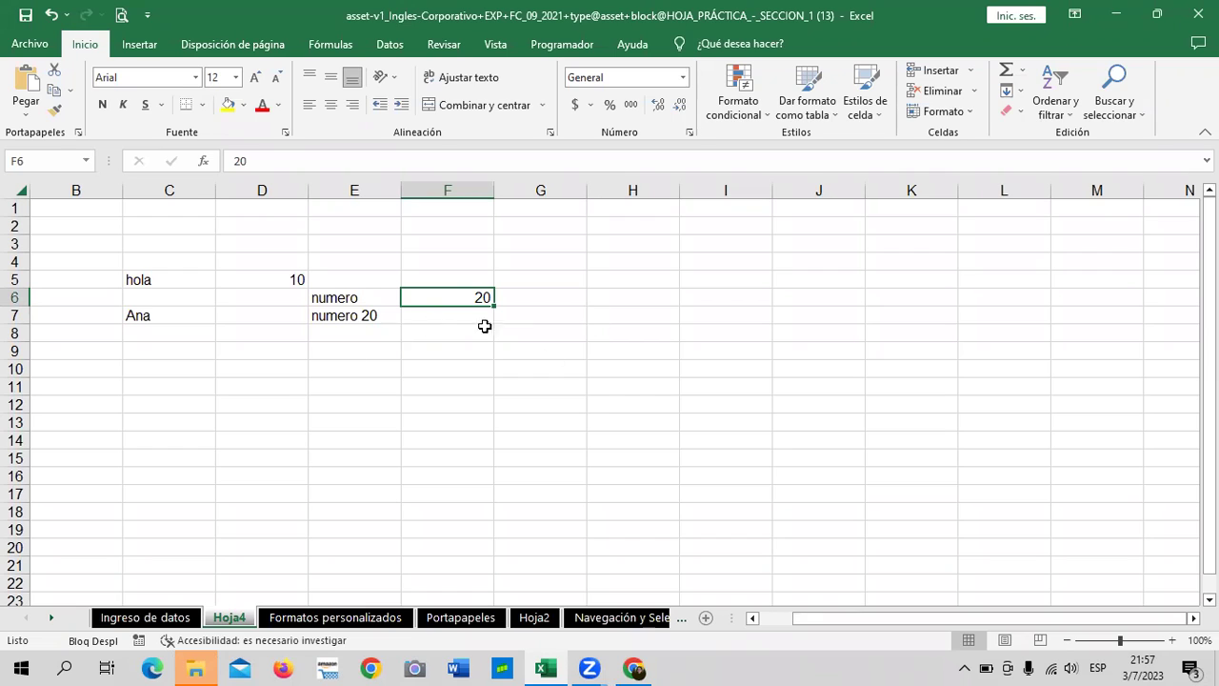
pyautogui.click(326, 313)
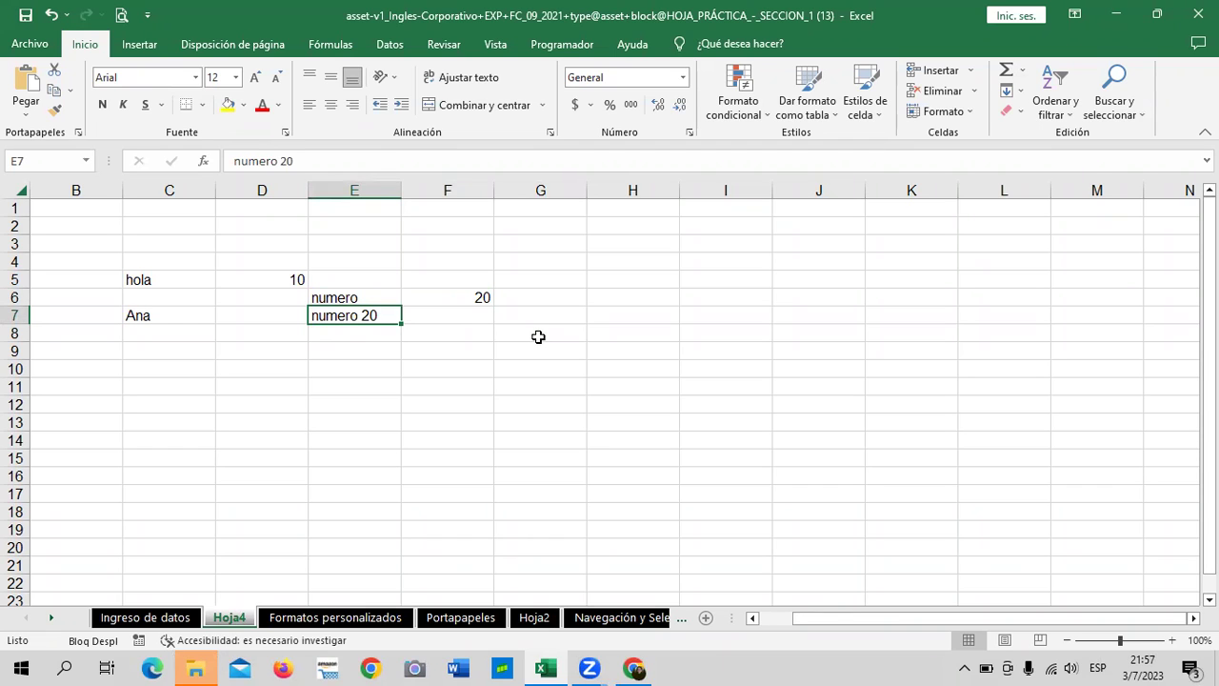
pyautogui.click(347, 370)
pyautogui.click(338, 313)
pyautogui.click(542, 369)
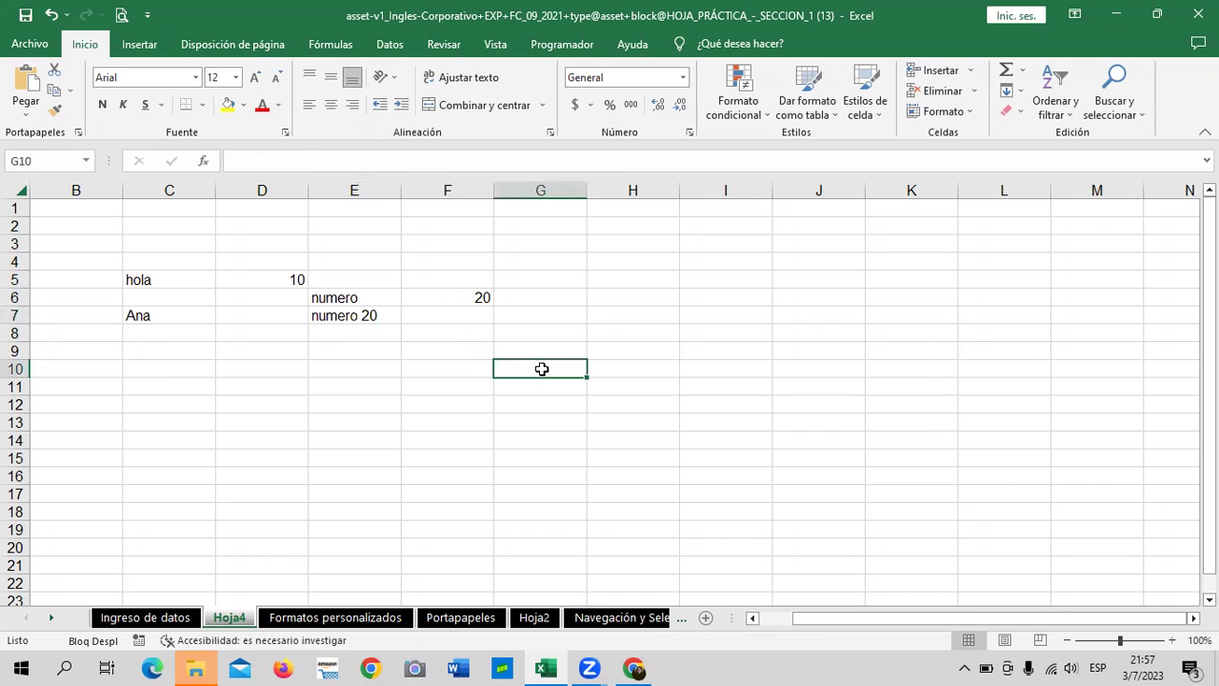
pyautogui.click(206, 282)
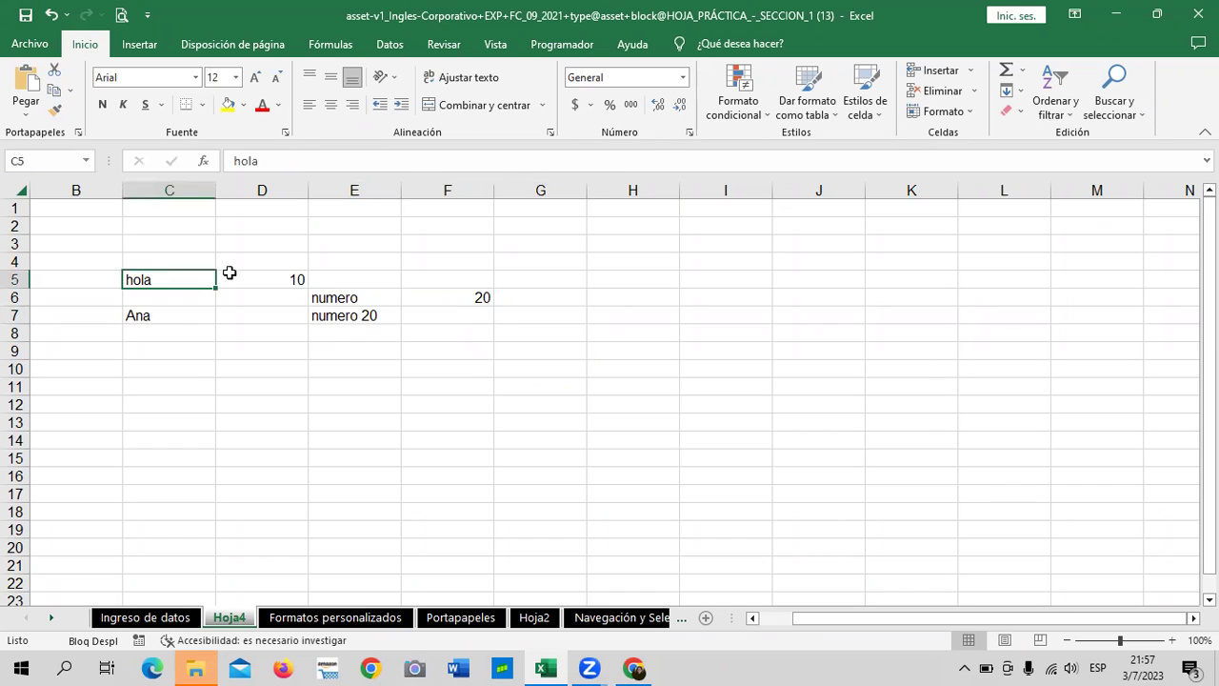
pyautogui.click(284, 279)
pyautogui.click(271, 329)
pyautogui.click(283, 281)
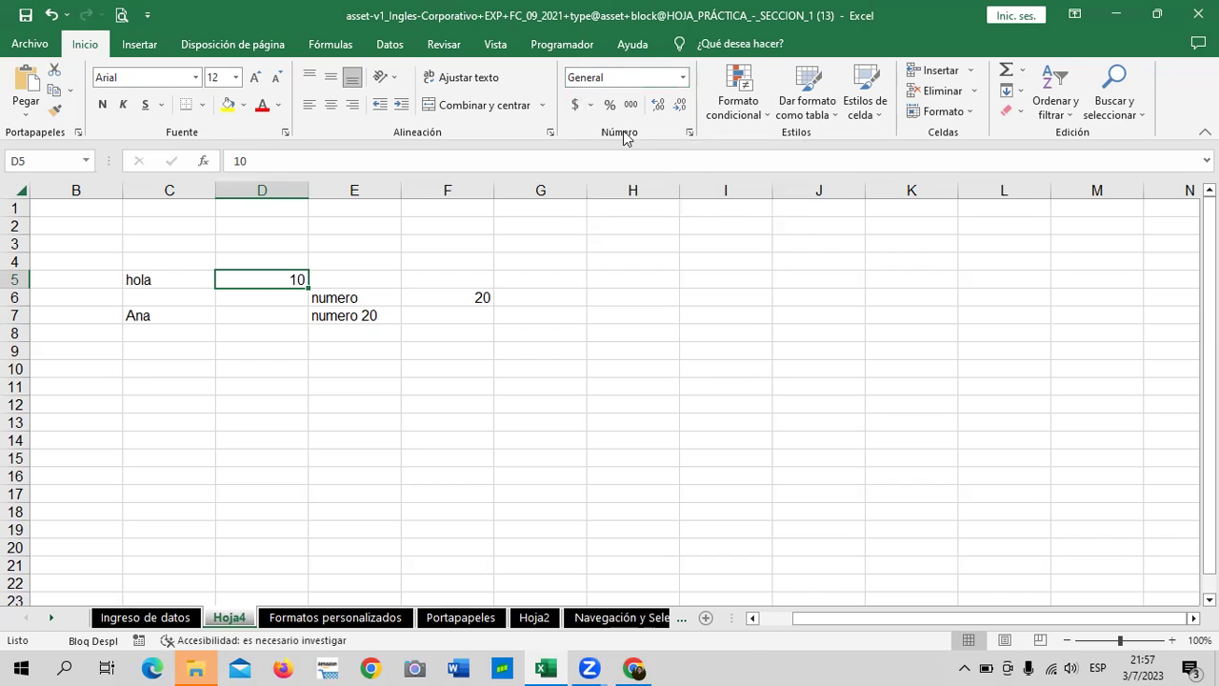
pyautogui.click(683, 79)
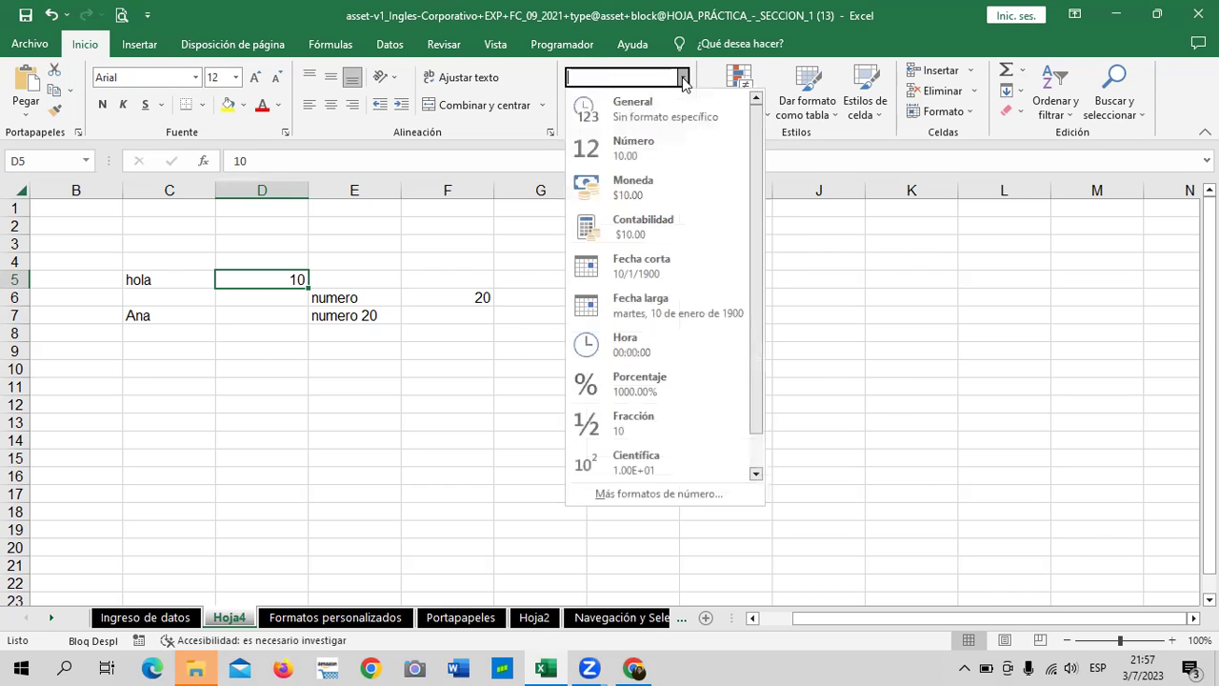
pyautogui.click(522, 315)
pyautogui.click(581, 261)
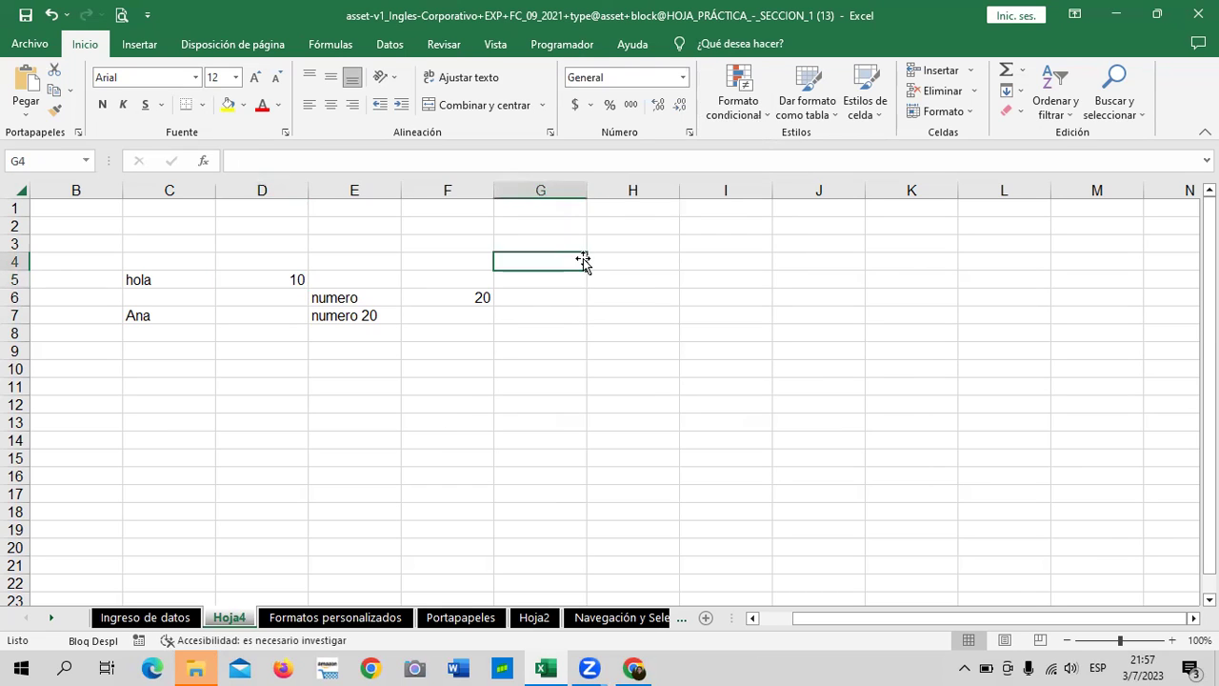
pyautogui.click(282, 274)
pyautogui.click(157, 282)
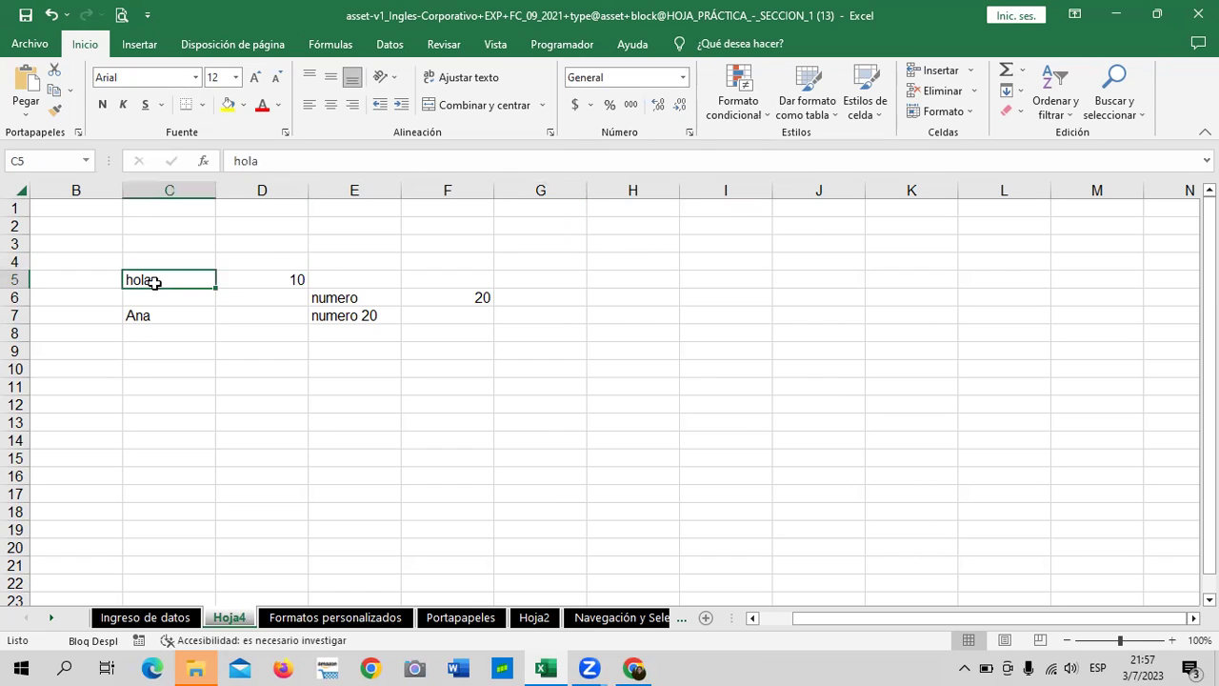
pyautogui.click(157, 310)
pyautogui.click(393, 299)
pyautogui.click(371, 332)
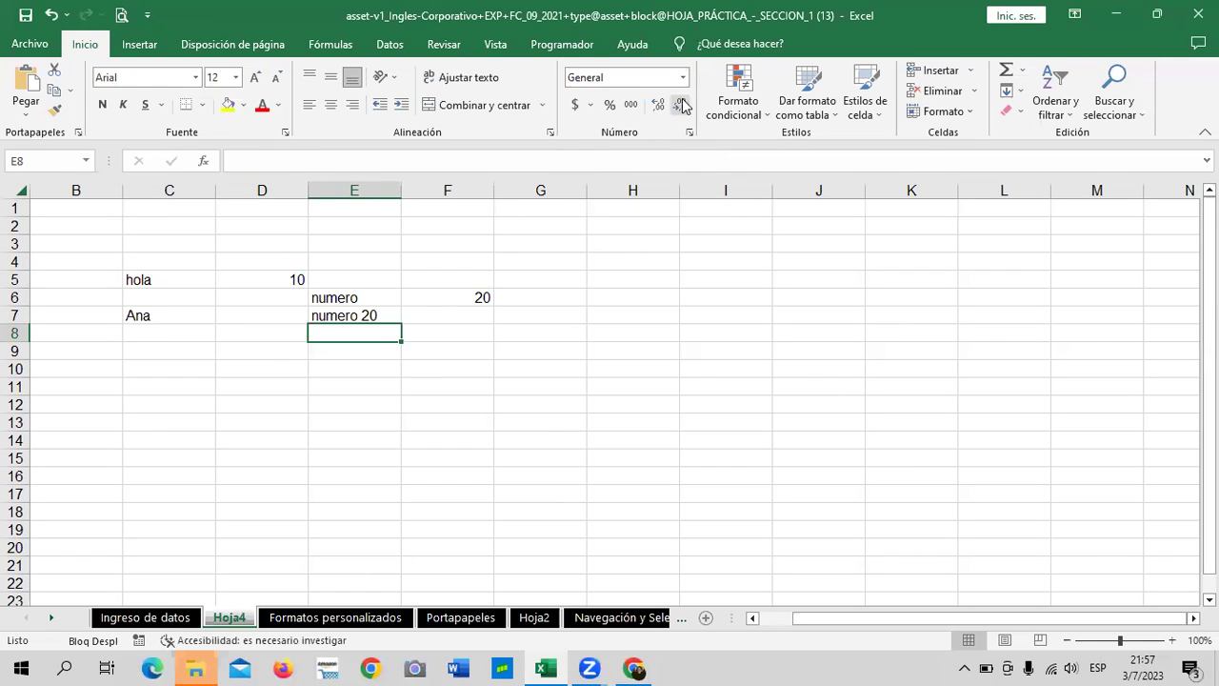
pyautogui.click(440, 301)
pyautogui.click(283, 279)
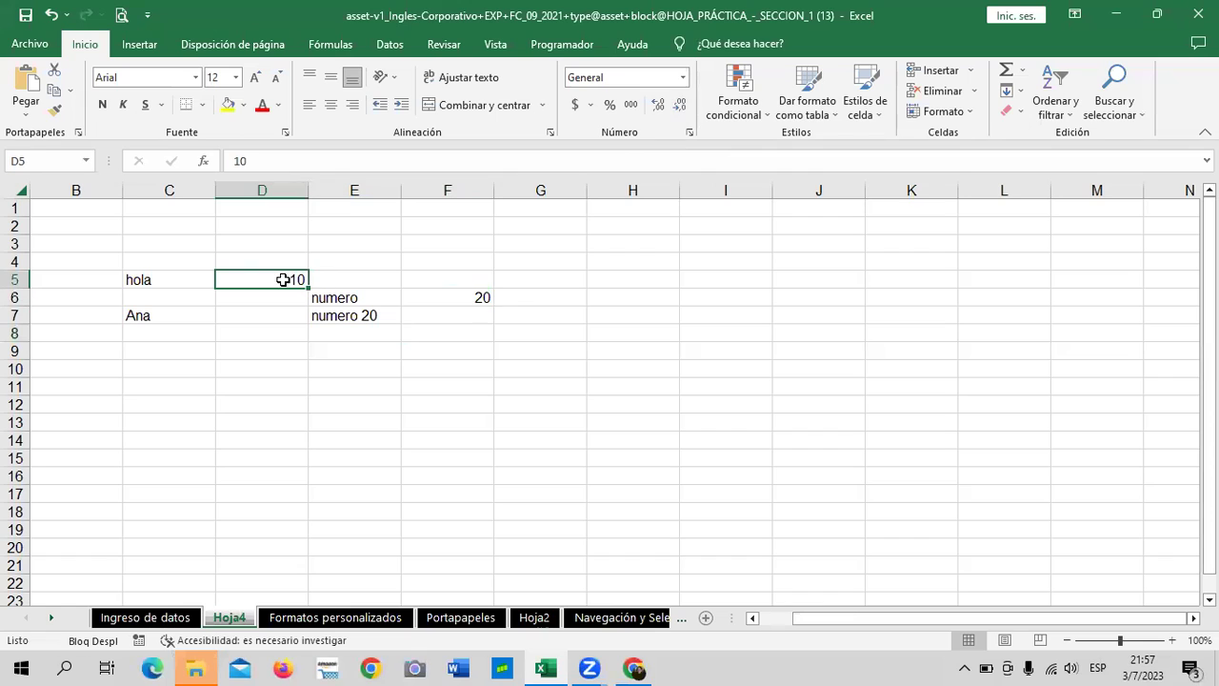
pyautogui.click(479, 302)
pyautogui.click(716, 334)
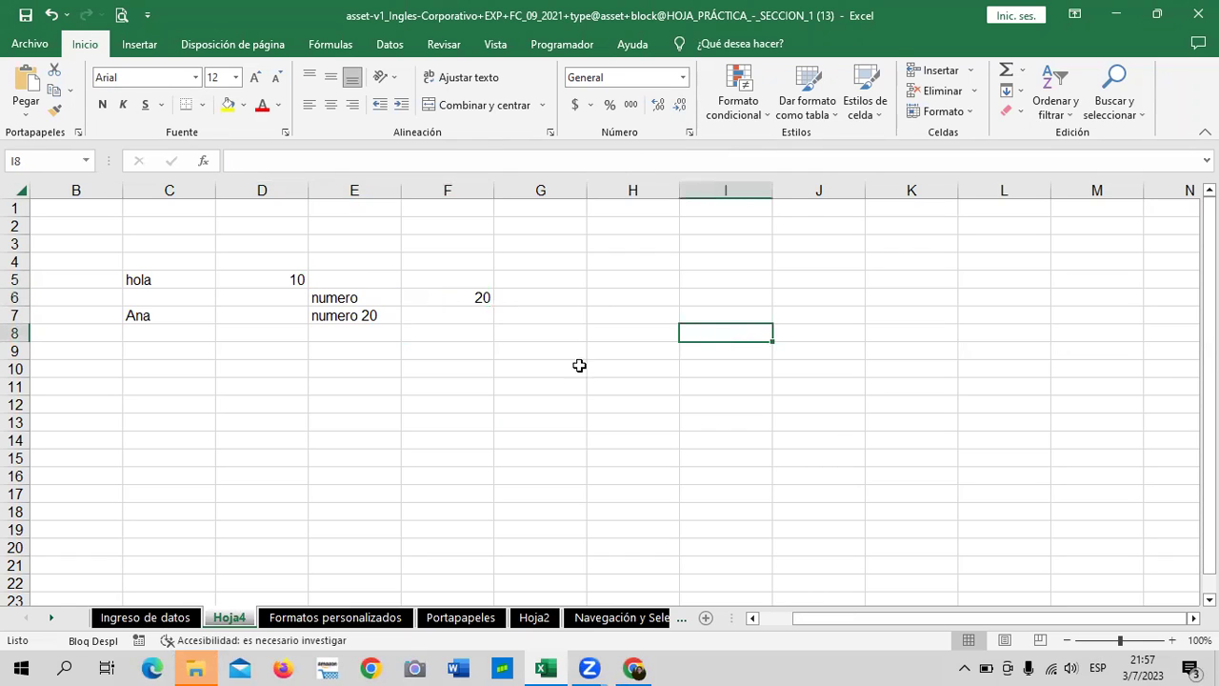
pyautogui.click(609, 383)
pyautogui.click(449, 296)
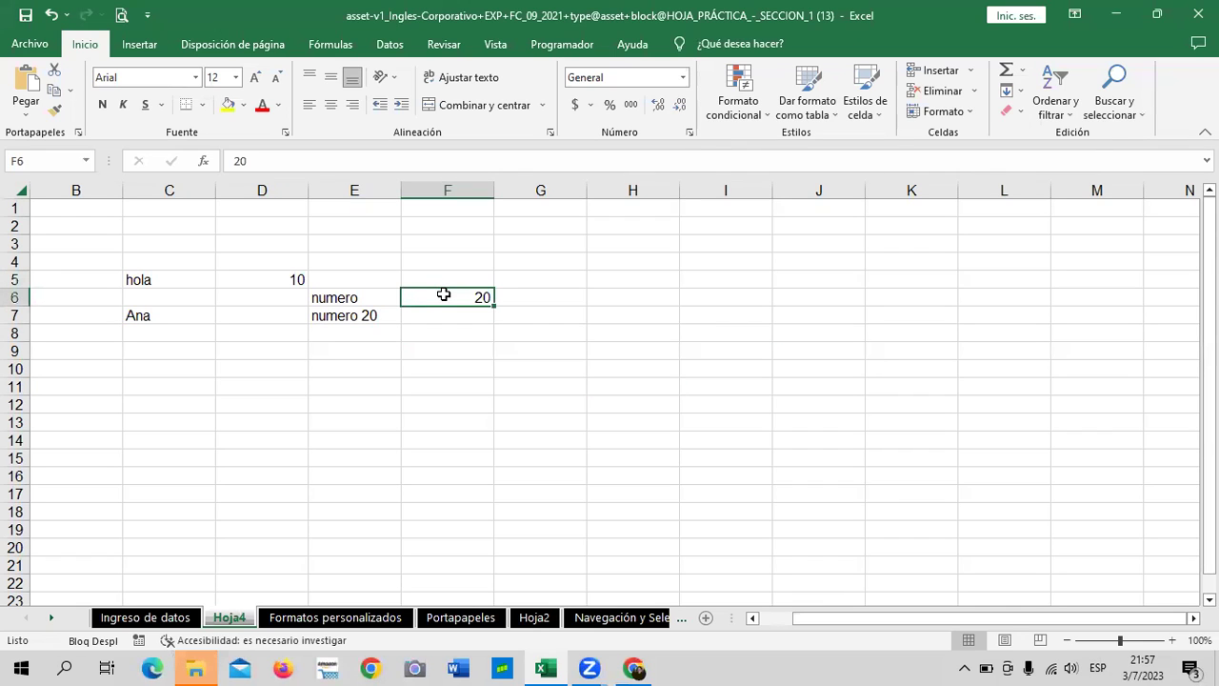
# Format F6 as Moneda so 20 shows as $20.00, keeping the dollar symbol
pyautogui.click(684, 78)
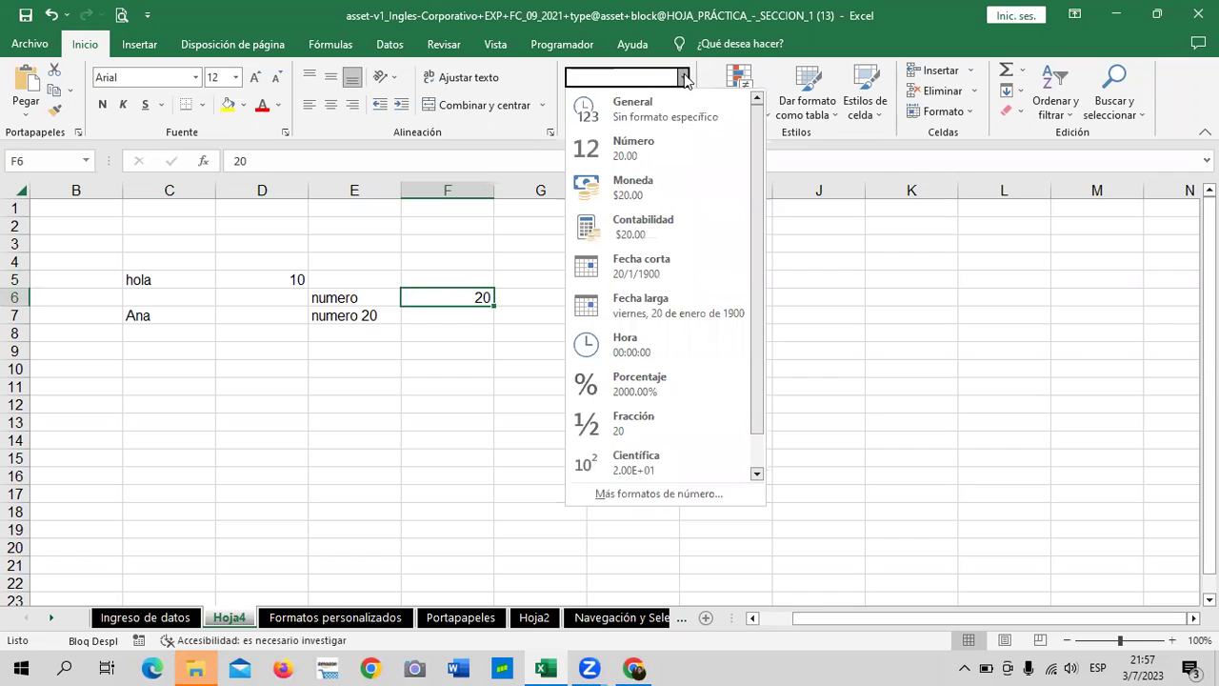
pyautogui.click(691, 189)
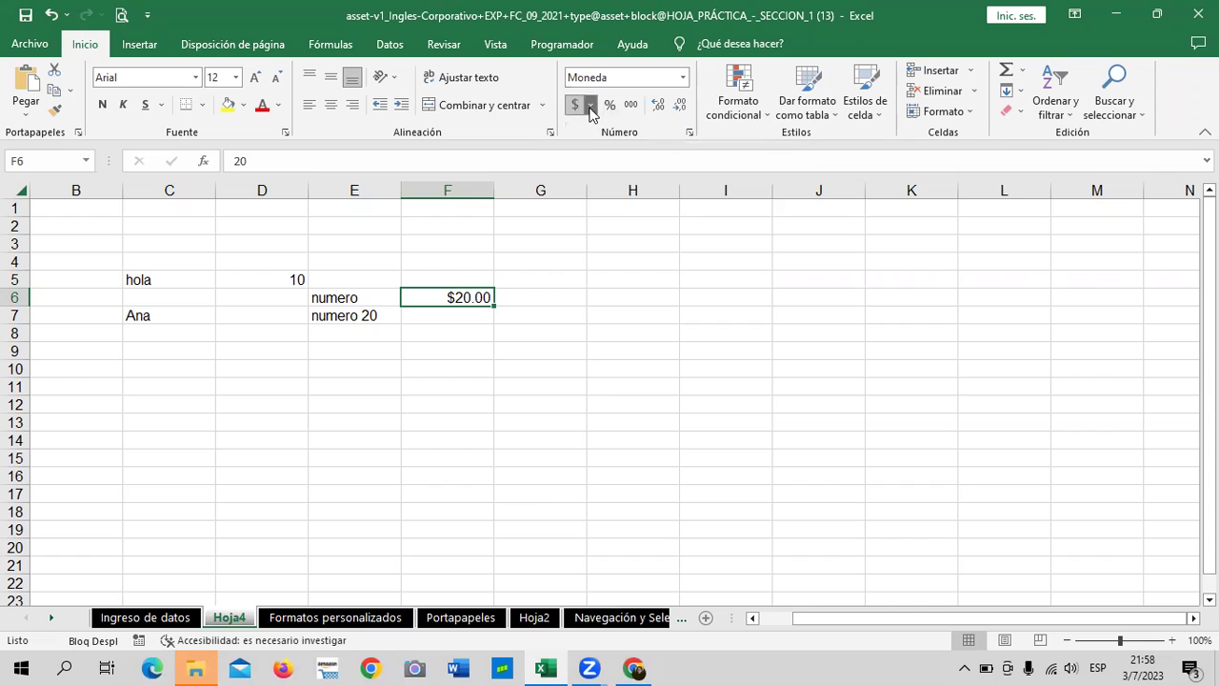
pyautogui.click(591, 105)
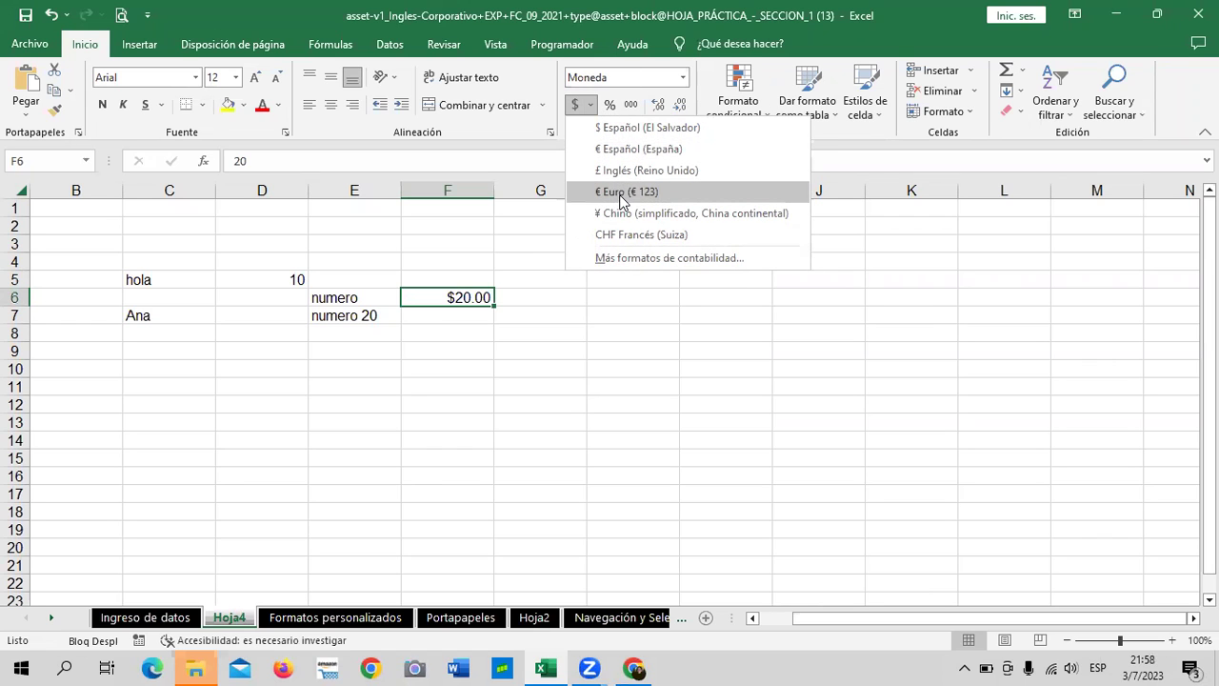
pyautogui.click(555, 457)
pyautogui.click(551, 284)
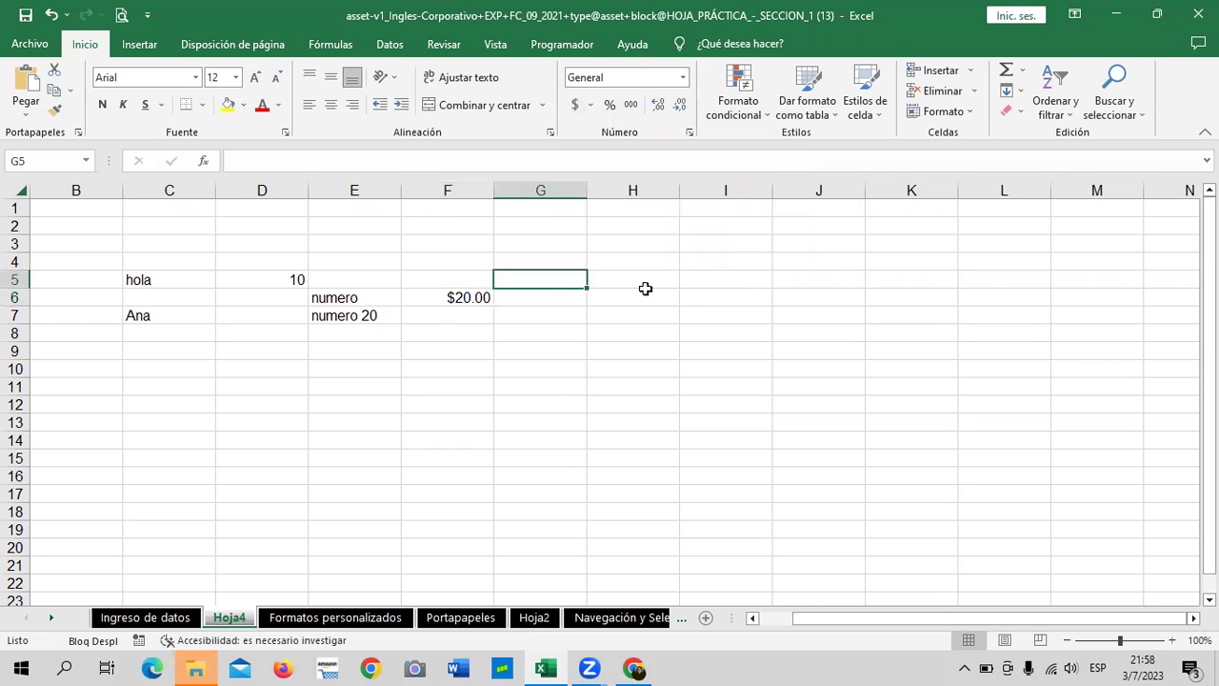
# Enter $50 in G6 and compare its currency format with F6
pyautogui.click(639, 274)
pyautogui.click(582, 295)
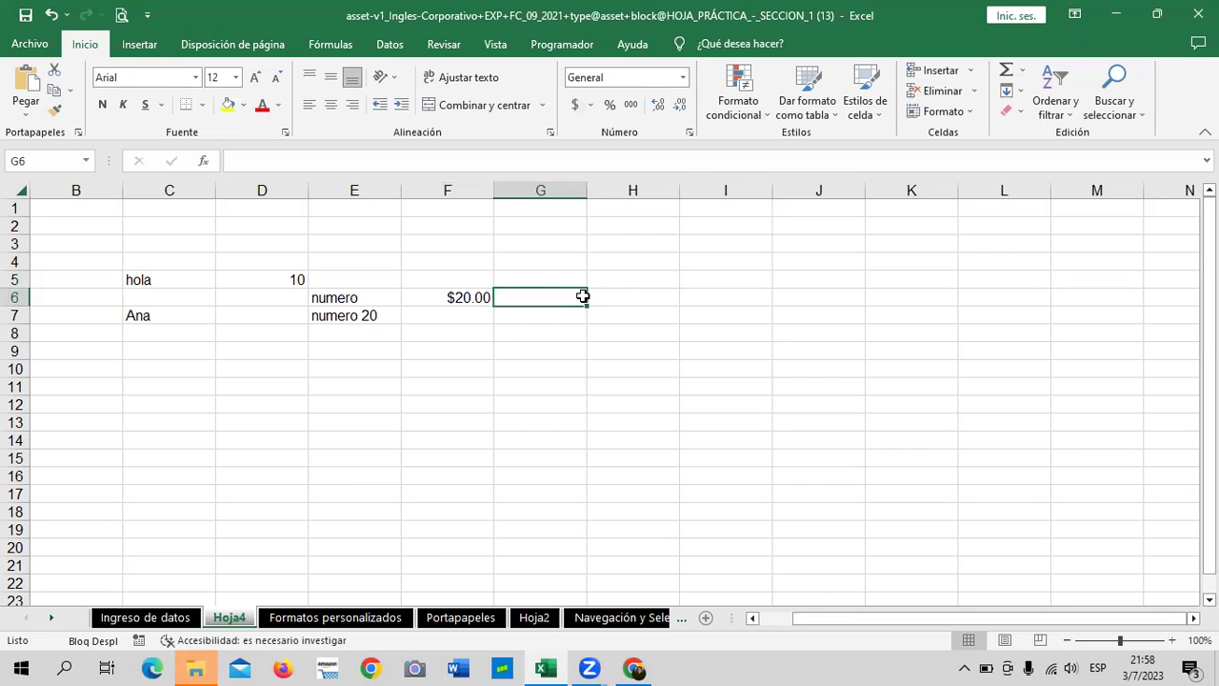
pyautogui.write('$')
pyautogui.write('50')
pyautogui.press('Return')
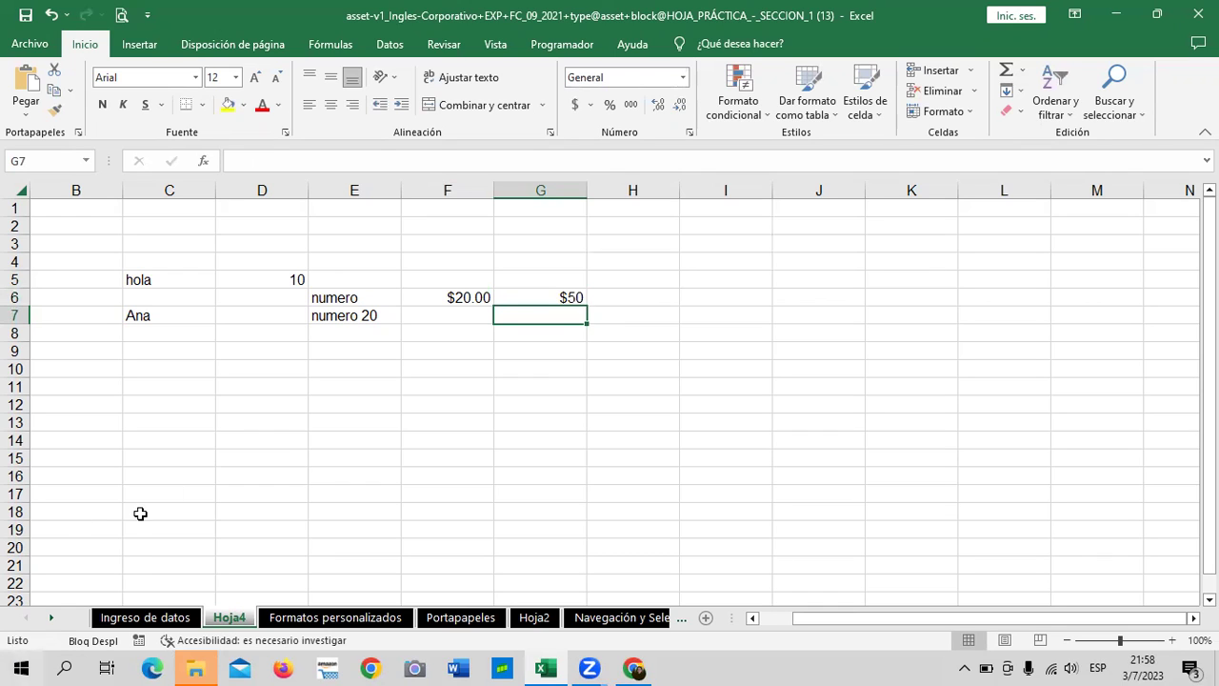
pyautogui.click(511, 297)
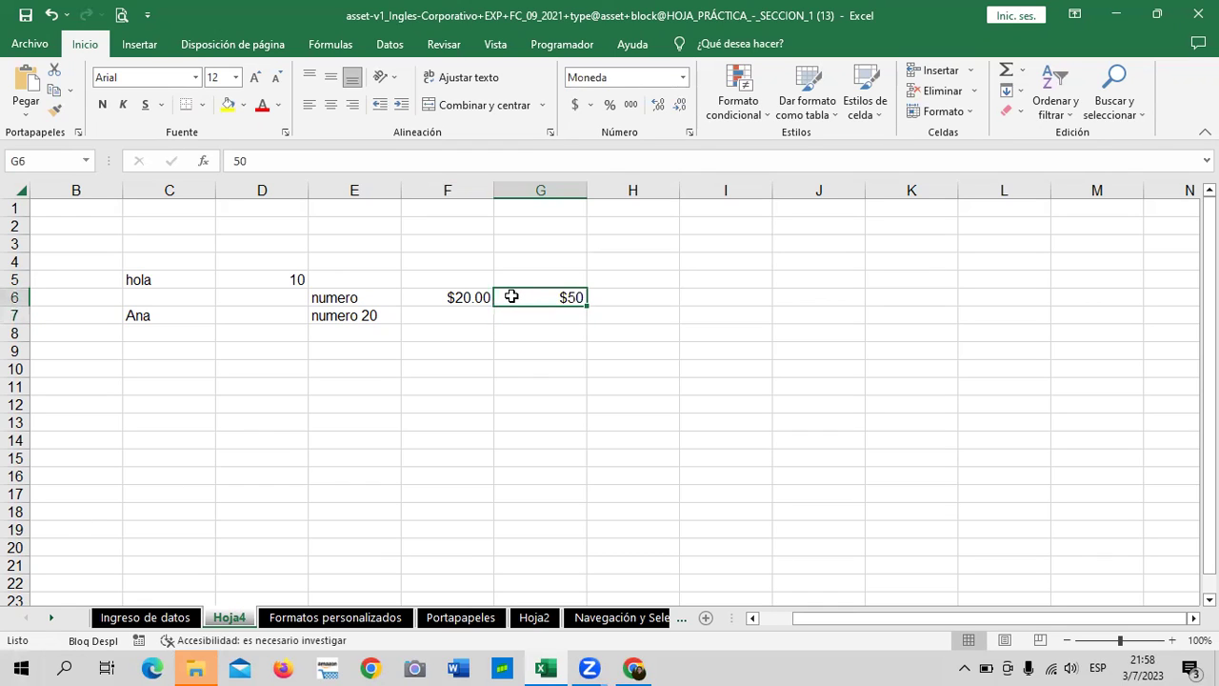
pyautogui.click(430, 293)
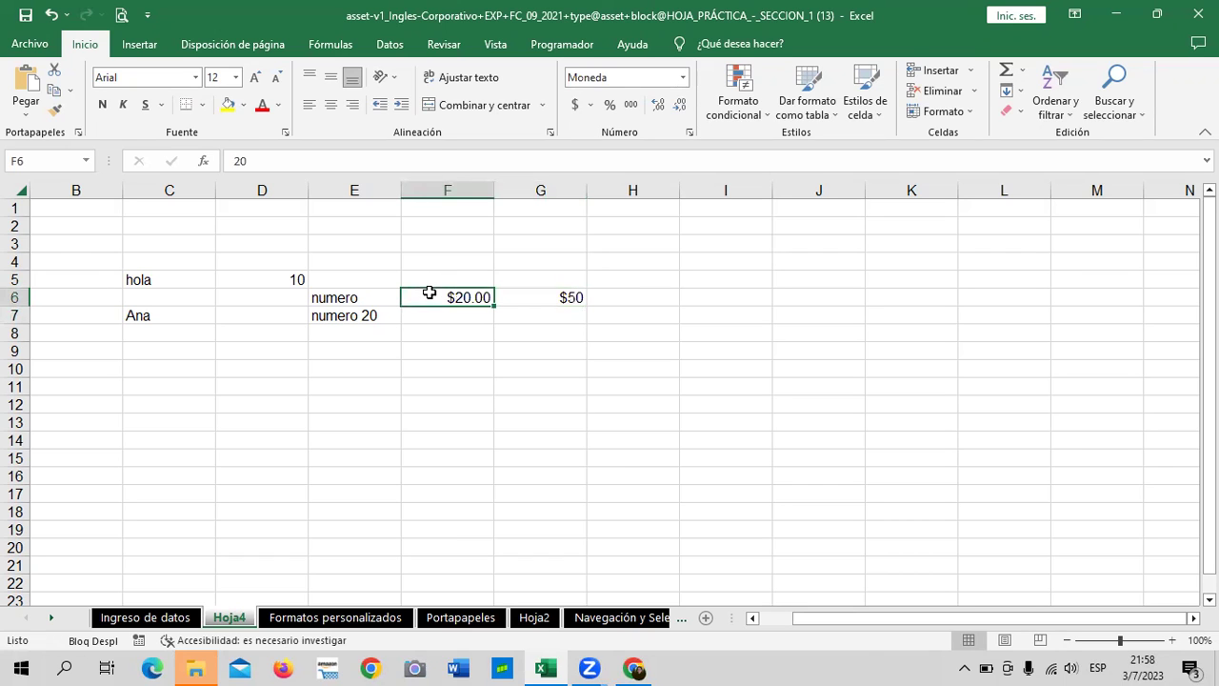
# Enter 10, 20, 30, 50 and 70 down column H in H2:H6
pyautogui.click(658, 228)
pyautogui.write('10')
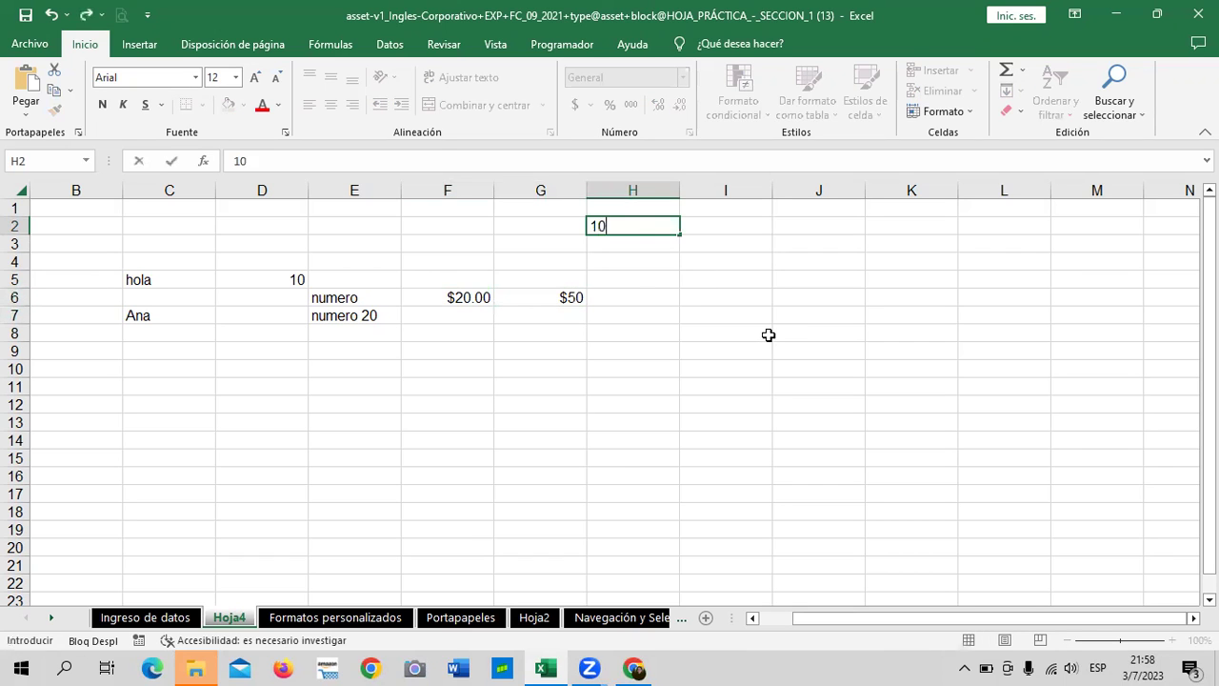
pyautogui.press('Return')
pyautogui.write('20')
pyautogui.press('Return')
pyautogui.write('30')
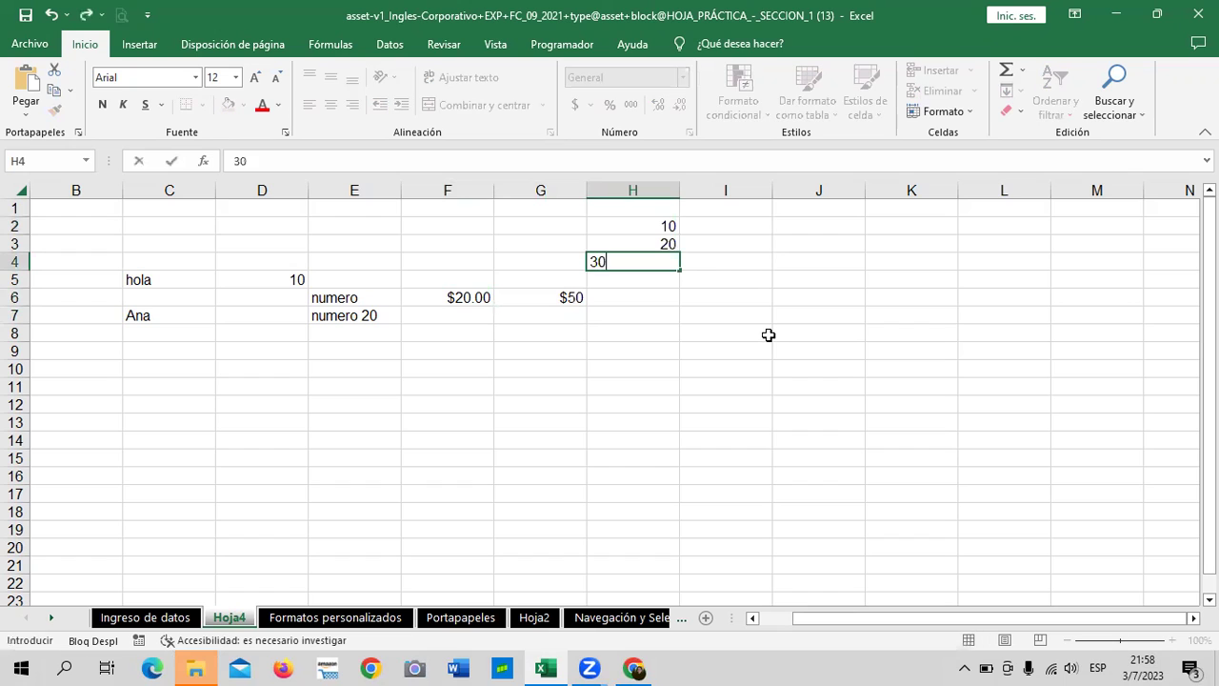
pyautogui.press('Return')
pyautogui.write('50')
pyautogui.press('Return')
pyautogui.write('70')
pyautogui.press('Return')
# Apply accounting format to the H2:H6 amounts
pyautogui.click(662, 404)
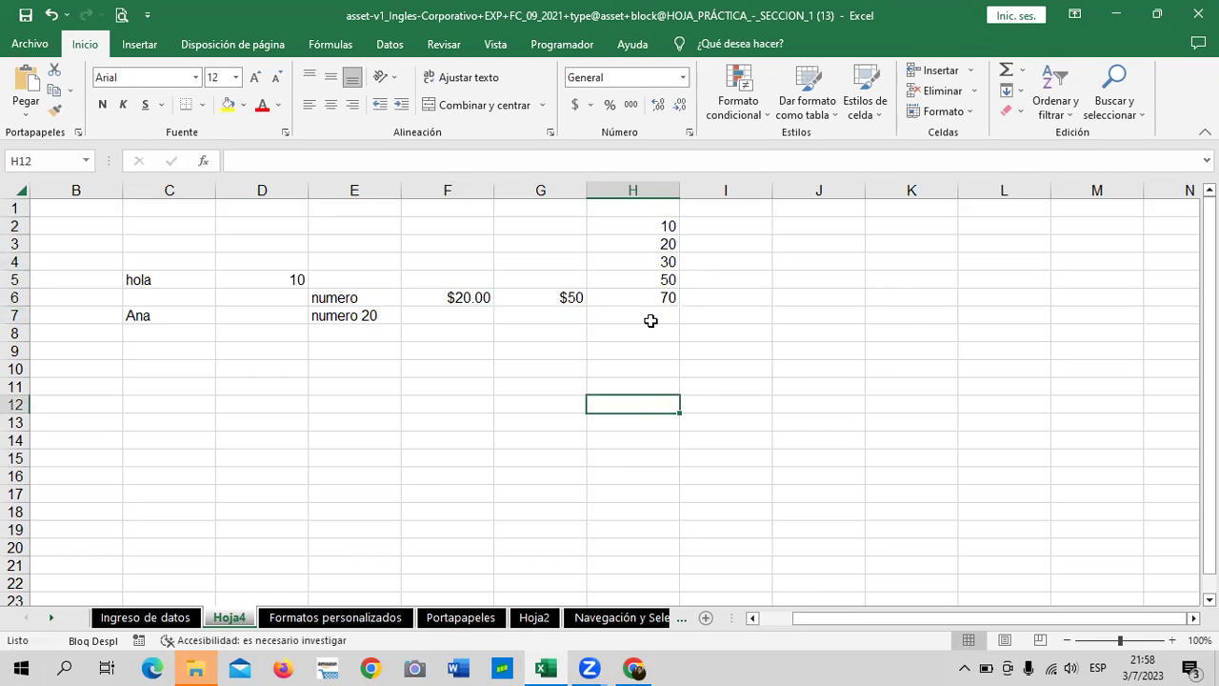
pyautogui.moveTo(648, 208); pyautogui.dragTo(651, 310)
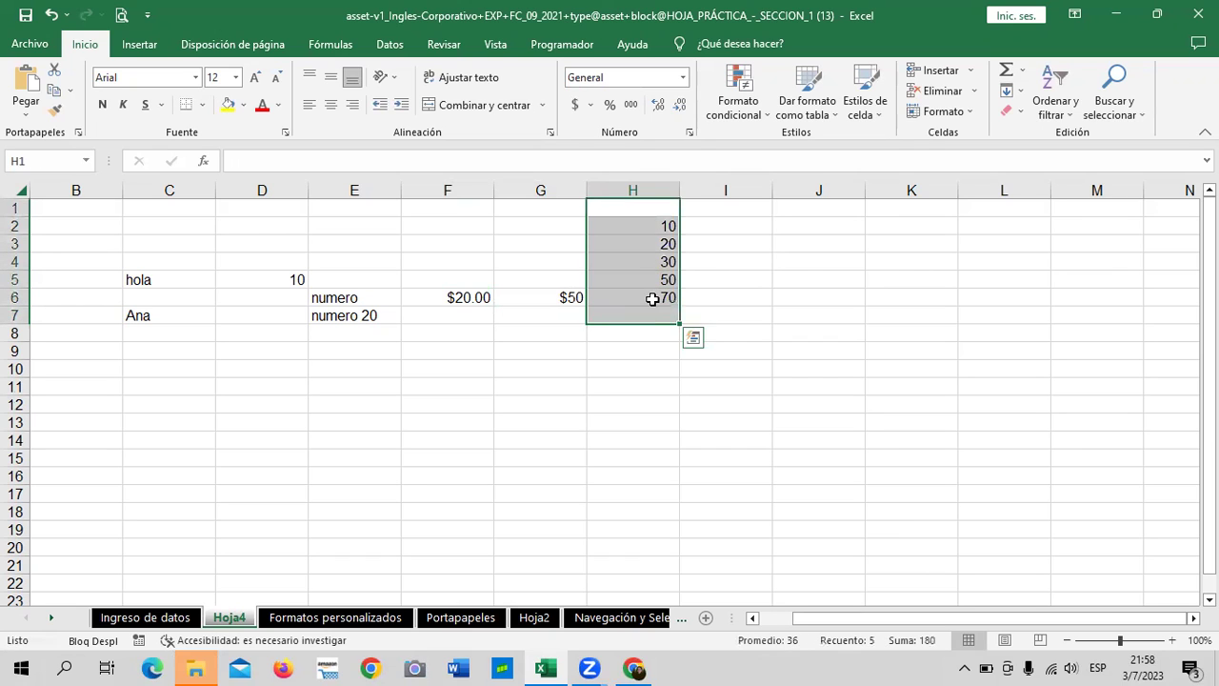
pyautogui.click(575, 106)
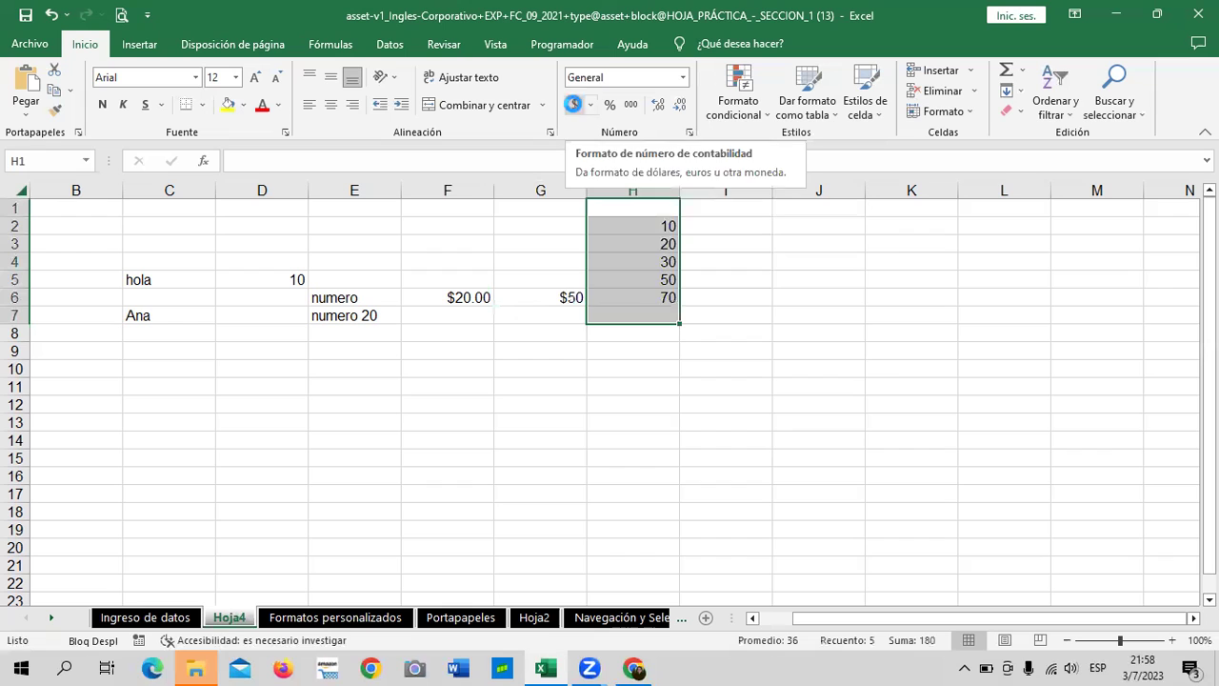
pyautogui.click(787, 442)
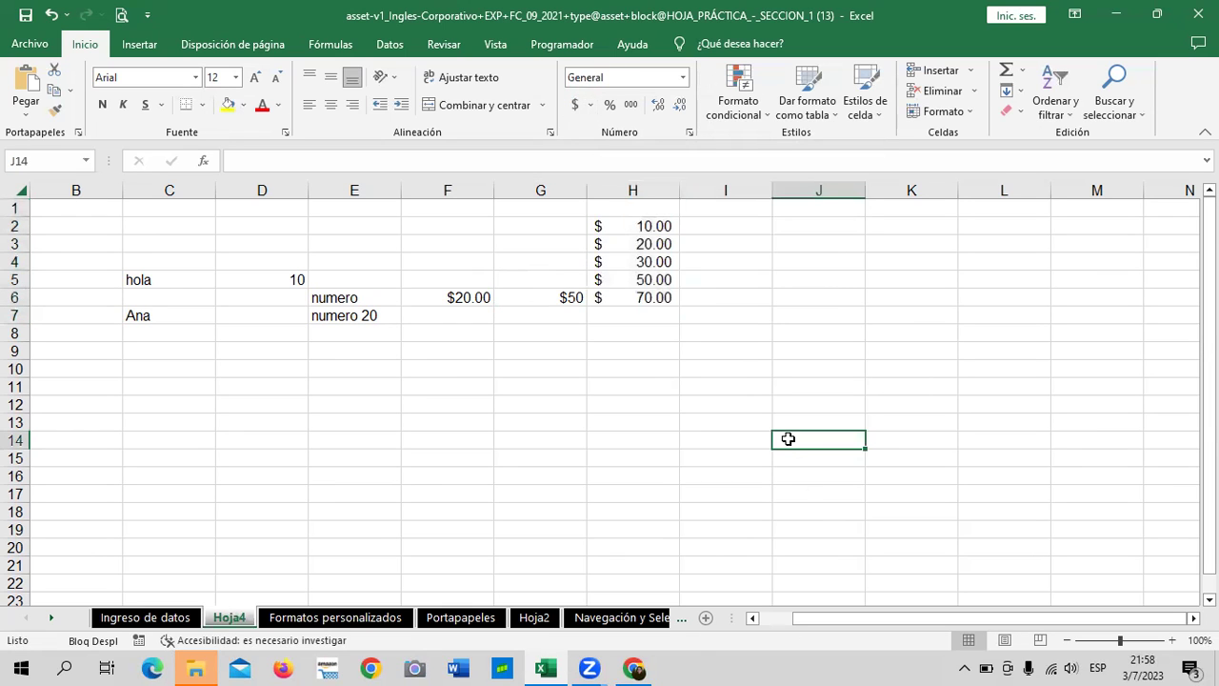
# Add one decimal, then remove decimals until H2:H6 show whole dollars
pyautogui.click(729, 303)
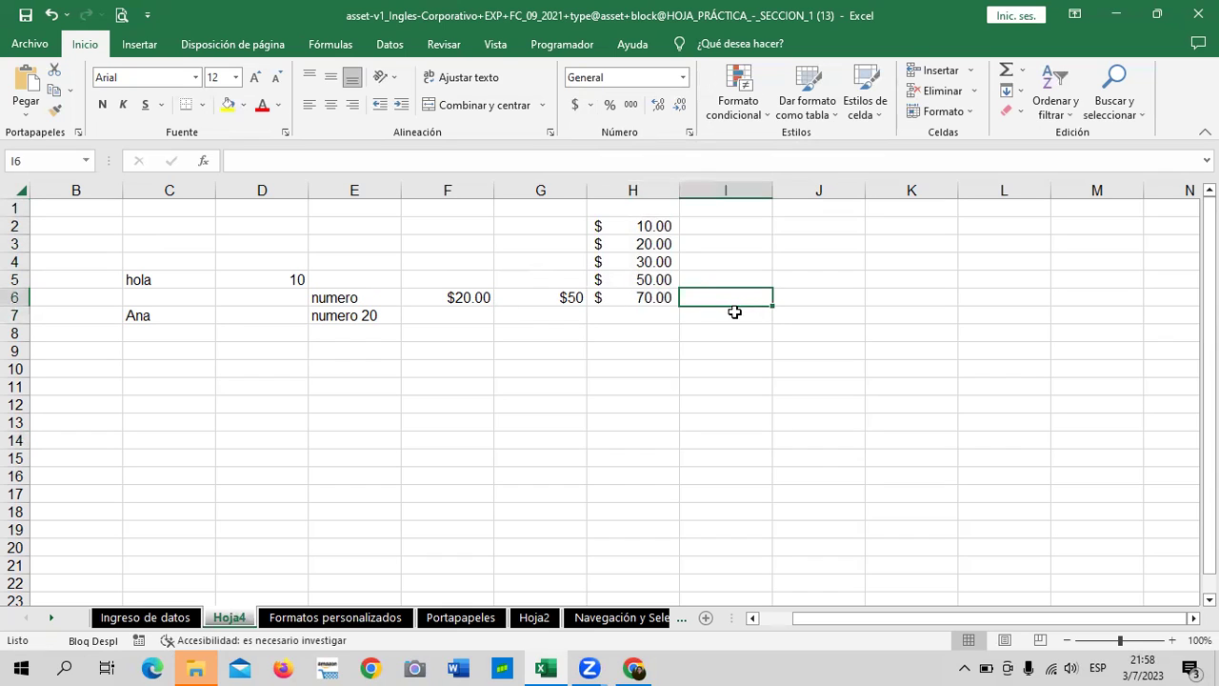
pyautogui.moveTo(657, 223); pyautogui.dragTo(656, 314)
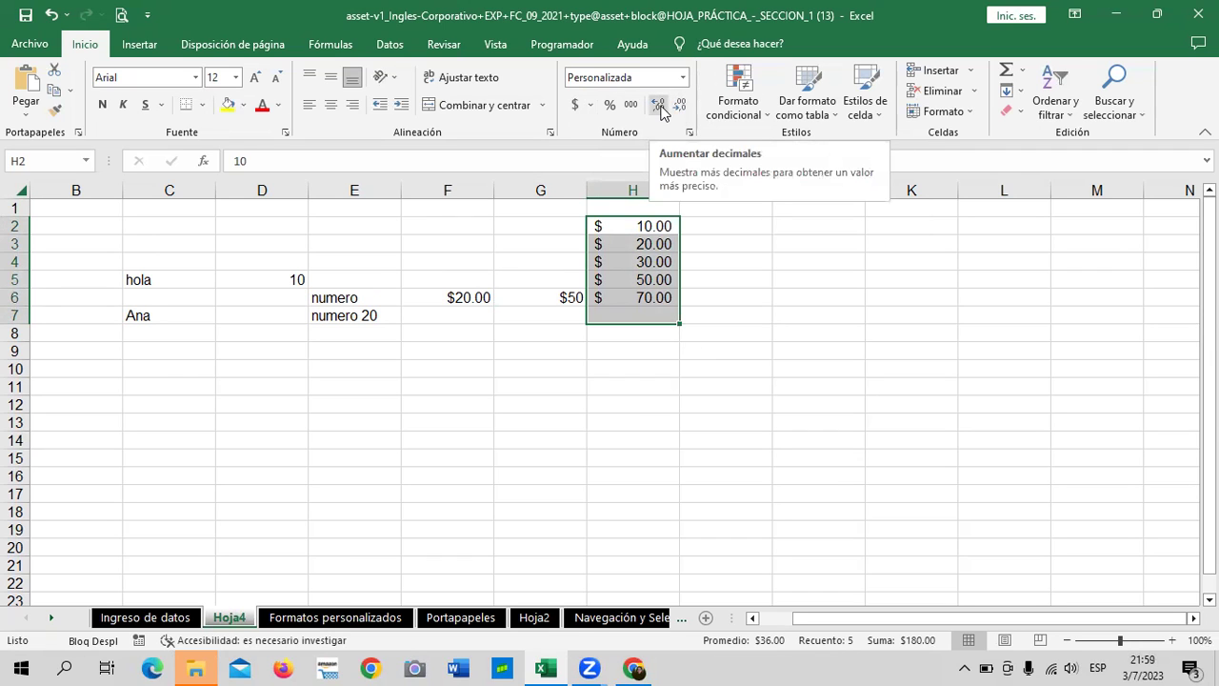
pyautogui.click(661, 108)
pyautogui.click(663, 108)
pyautogui.click(682, 108)
pyautogui.click(683, 108)
pyautogui.click(683, 107)
pyautogui.click(683, 107)
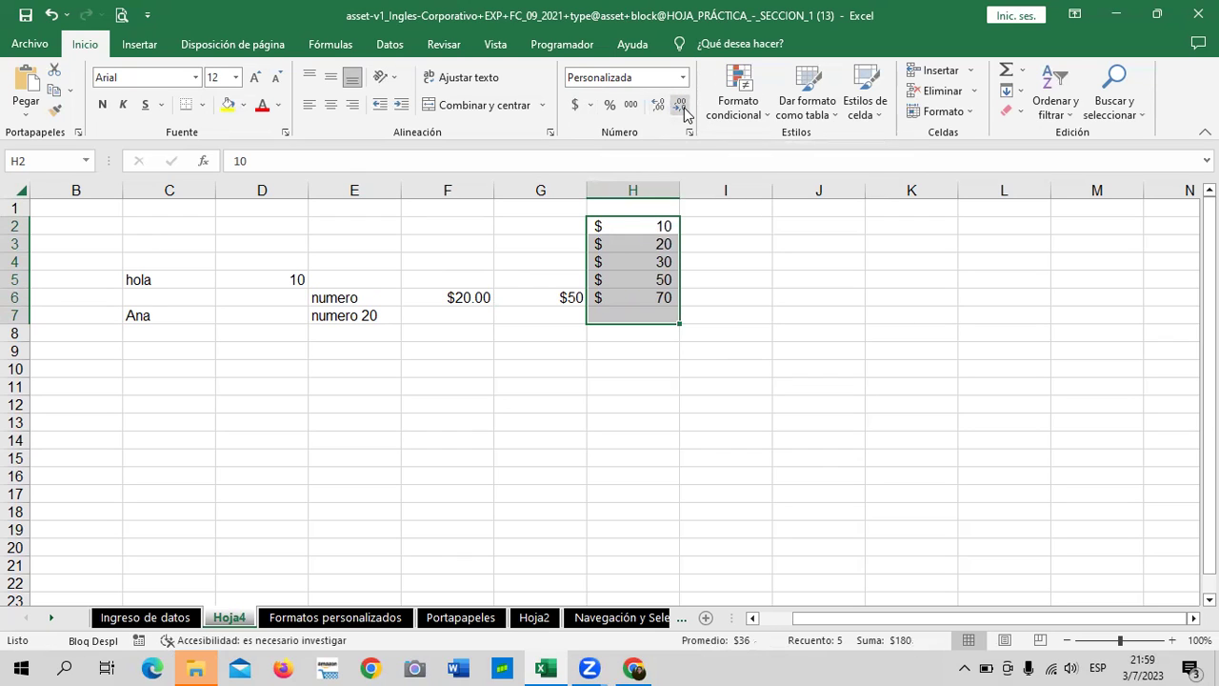
pyautogui.click(714, 332)
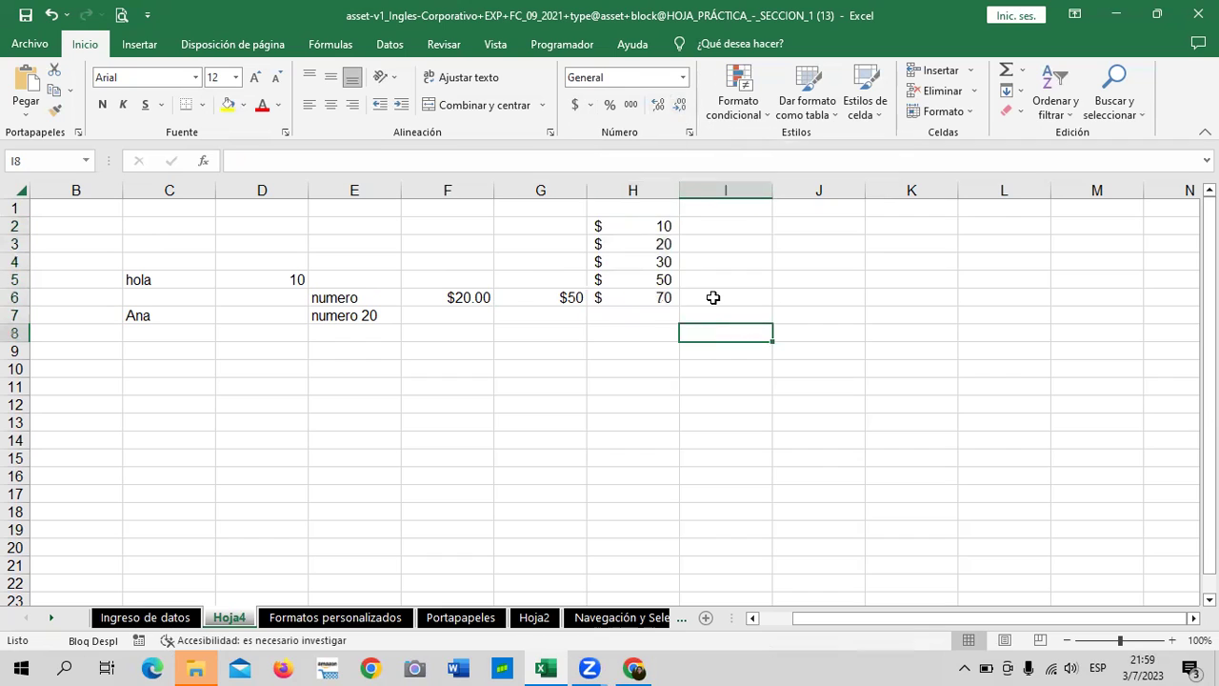
# Apply percentage style to D5 so 10 reads 1000%
pyautogui.click(417, 436)
pyautogui.click(240, 278)
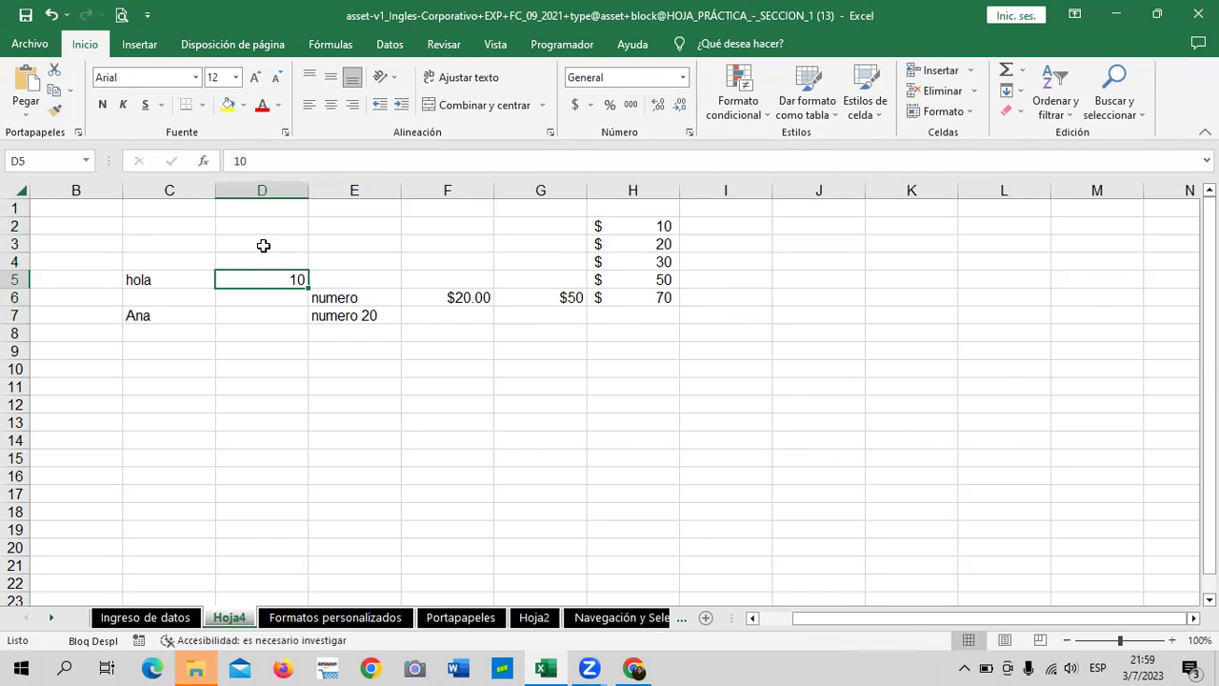
pyautogui.click(611, 105)
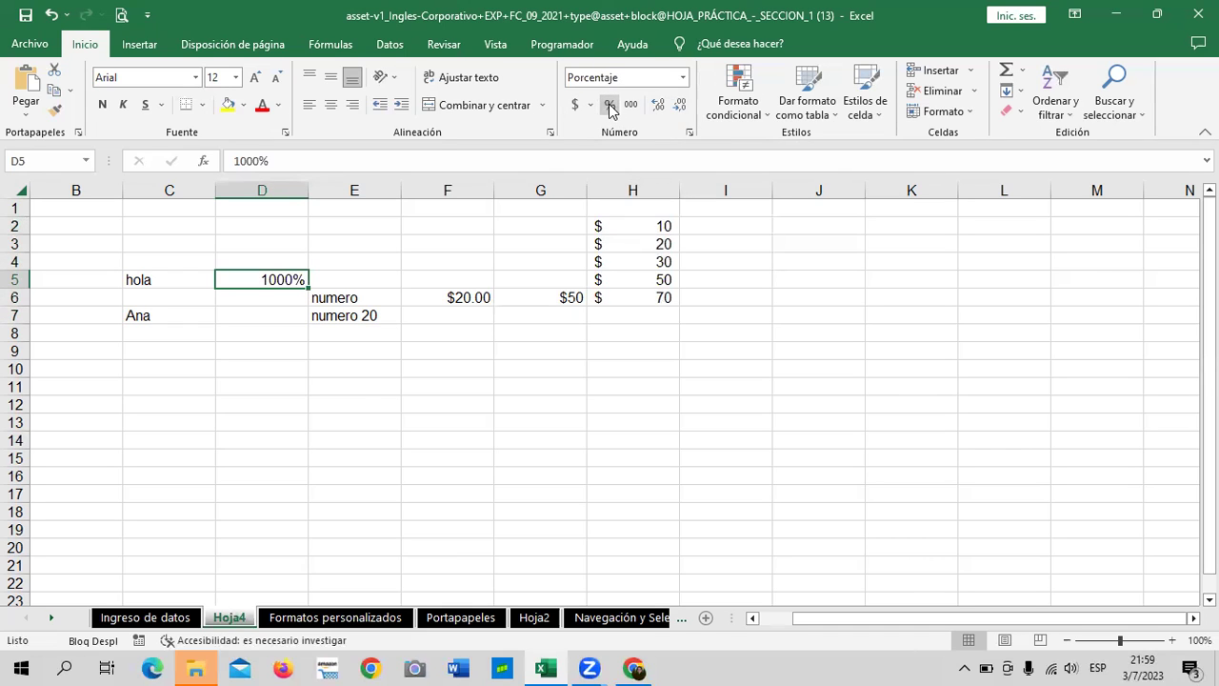
pyautogui.click(366, 438)
pyautogui.click(263, 282)
# Inspect the number formats of H6, G6, E6, D5, H2 and F6
pyautogui.click(534, 455)
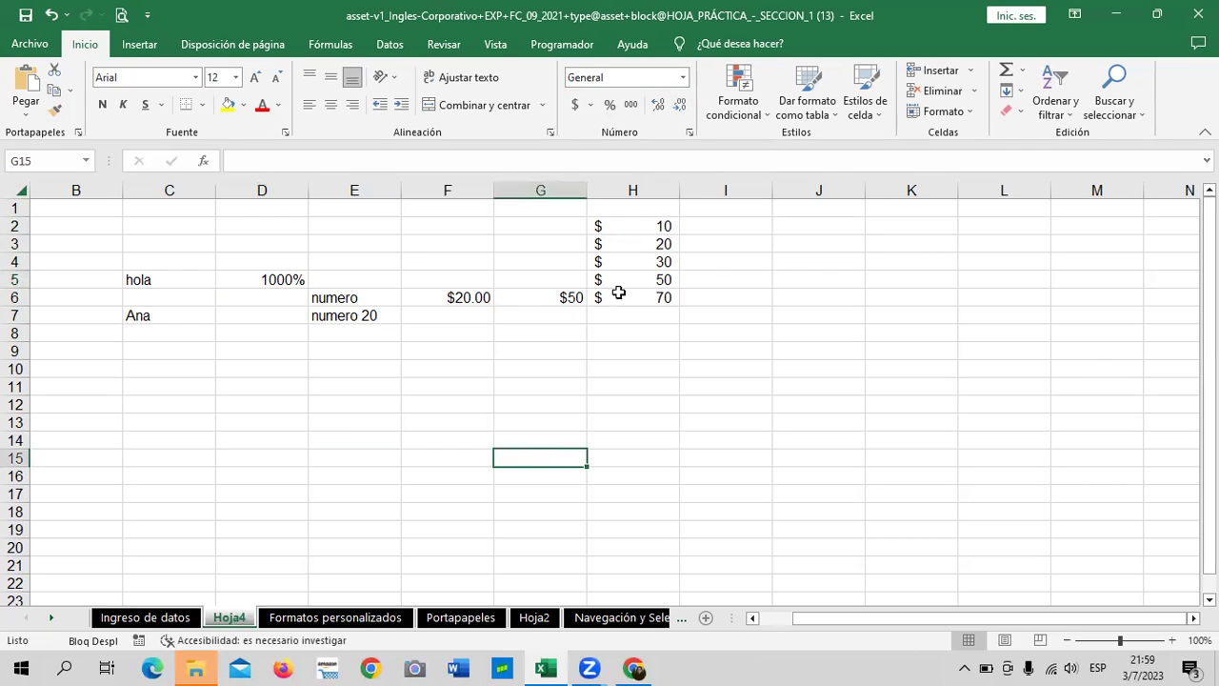
pyautogui.click(633, 295)
pyautogui.click(552, 296)
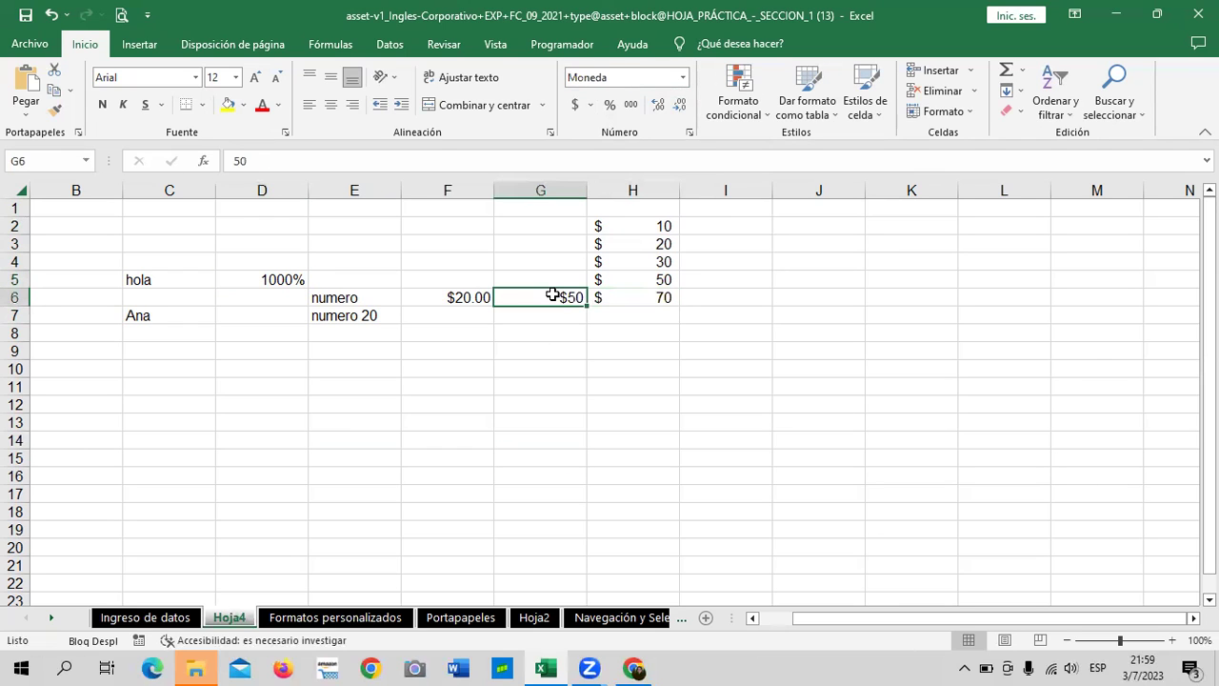
pyautogui.click(354, 296)
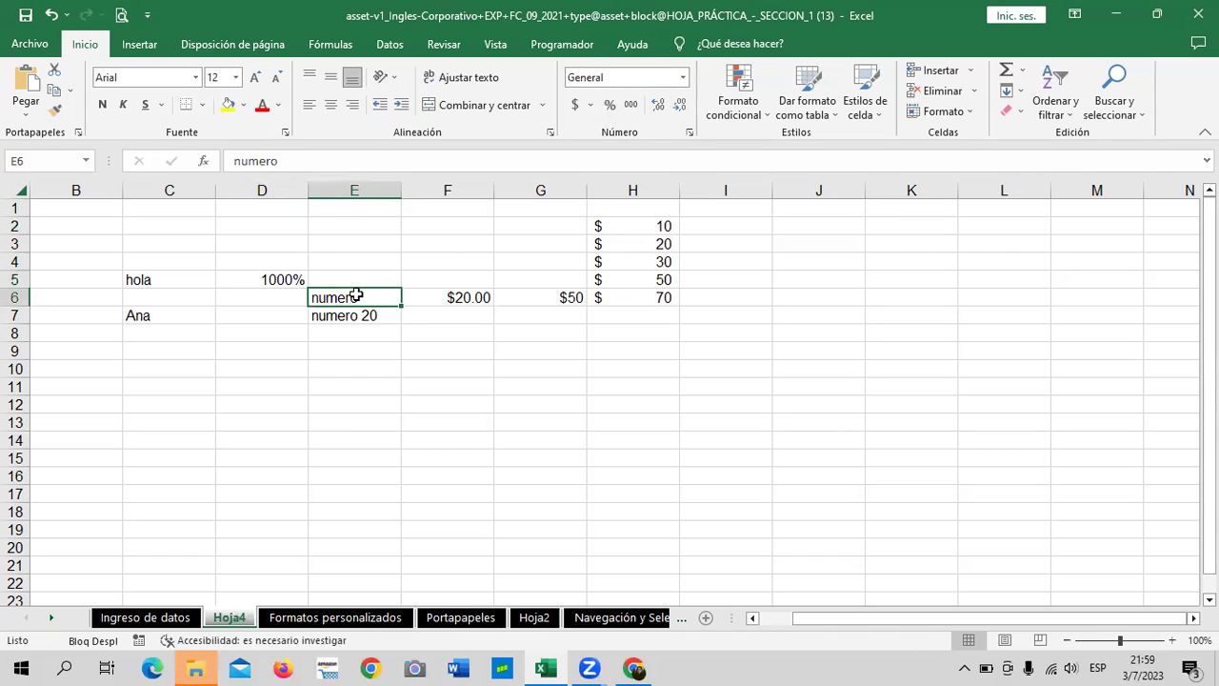
pyautogui.click(291, 276)
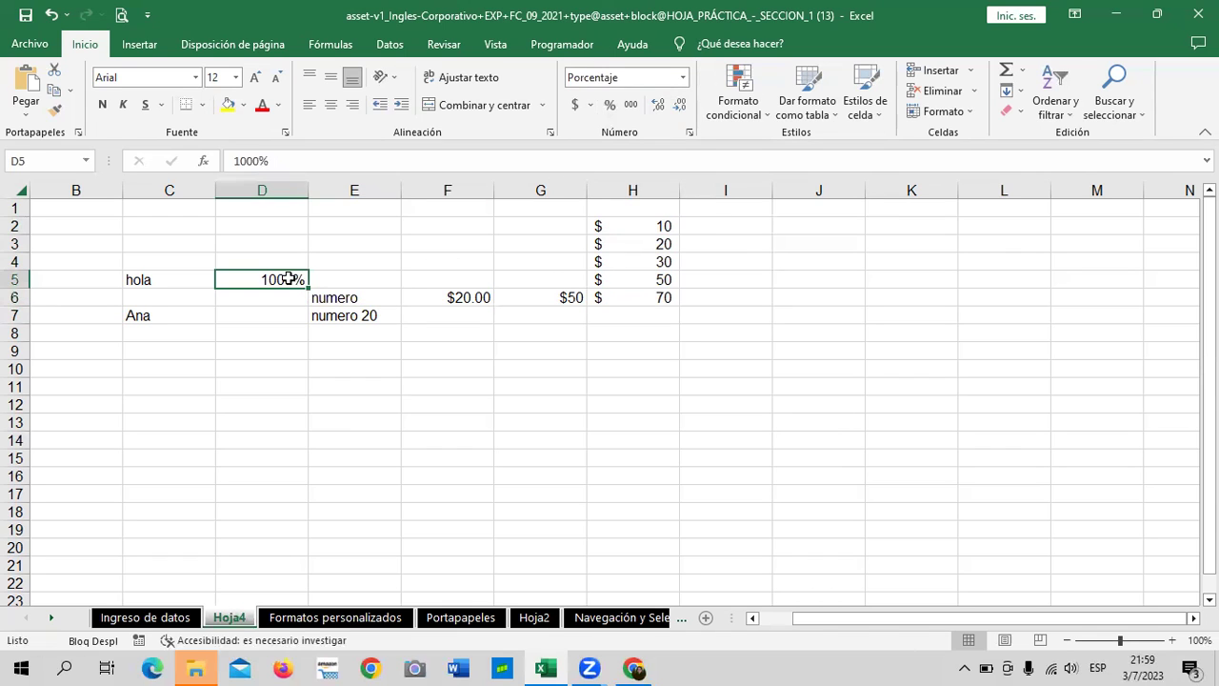
pyautogui.click(663, 228)
pyautogui.click(657, 295)
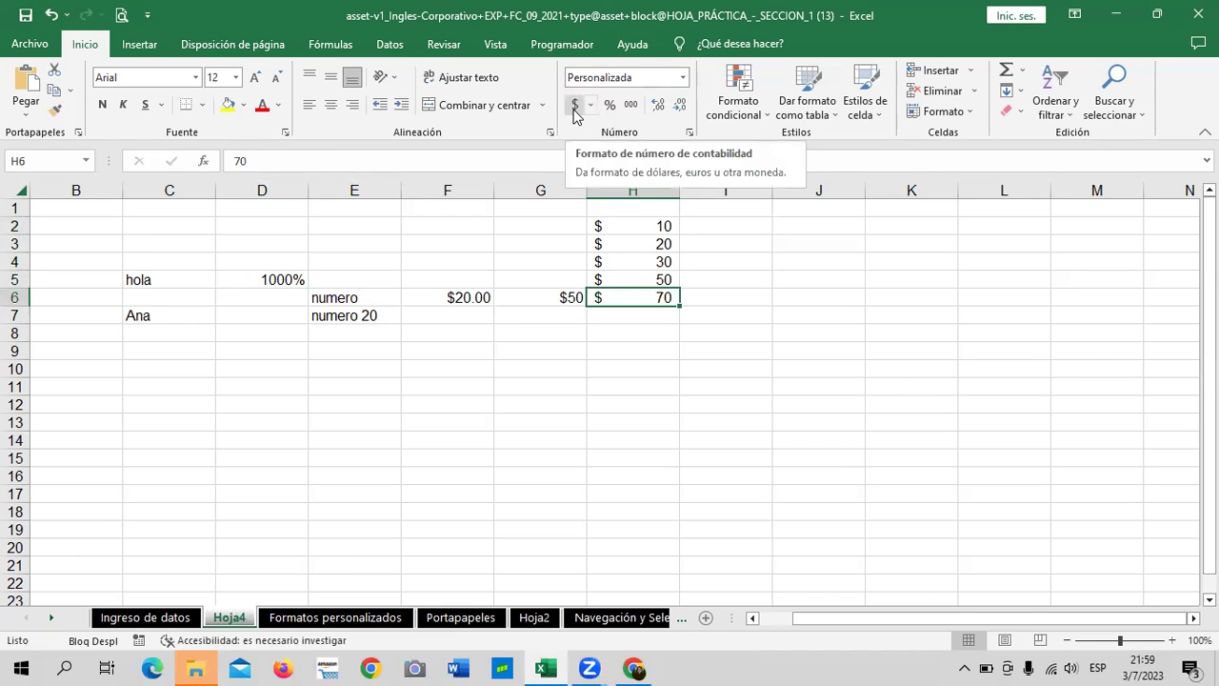
pyautogui.click(534, 295)
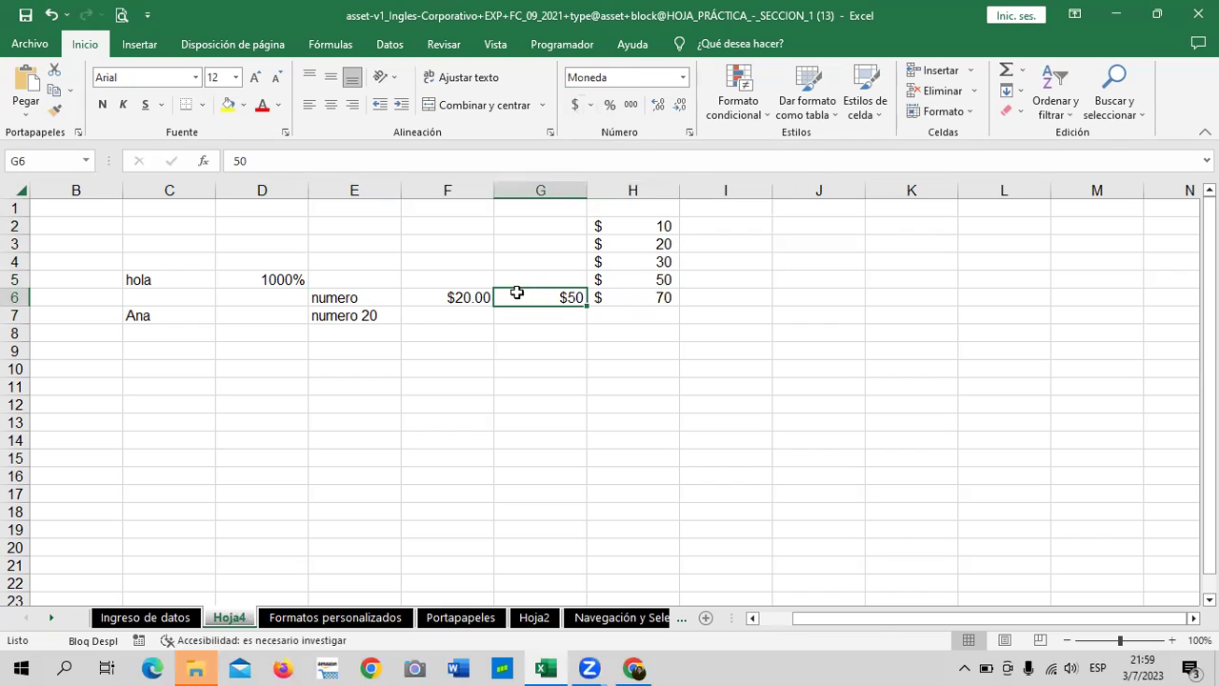
pyautogui.click(466, 300)
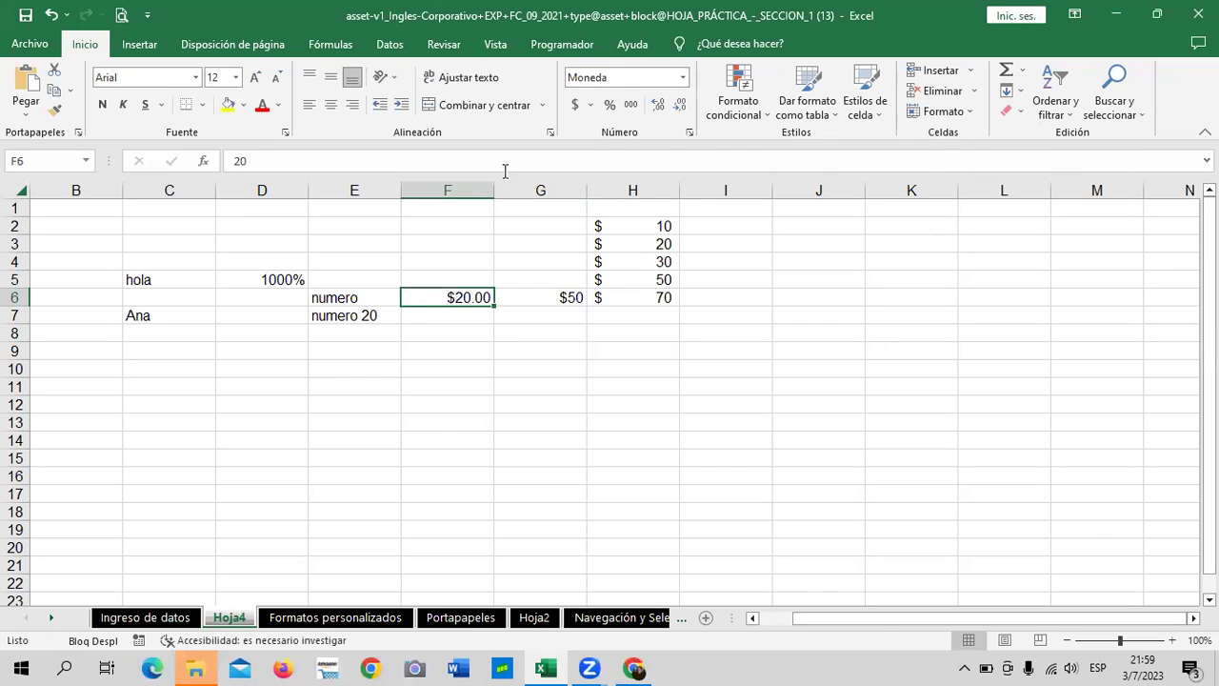
pyautogui.click(684, 80)
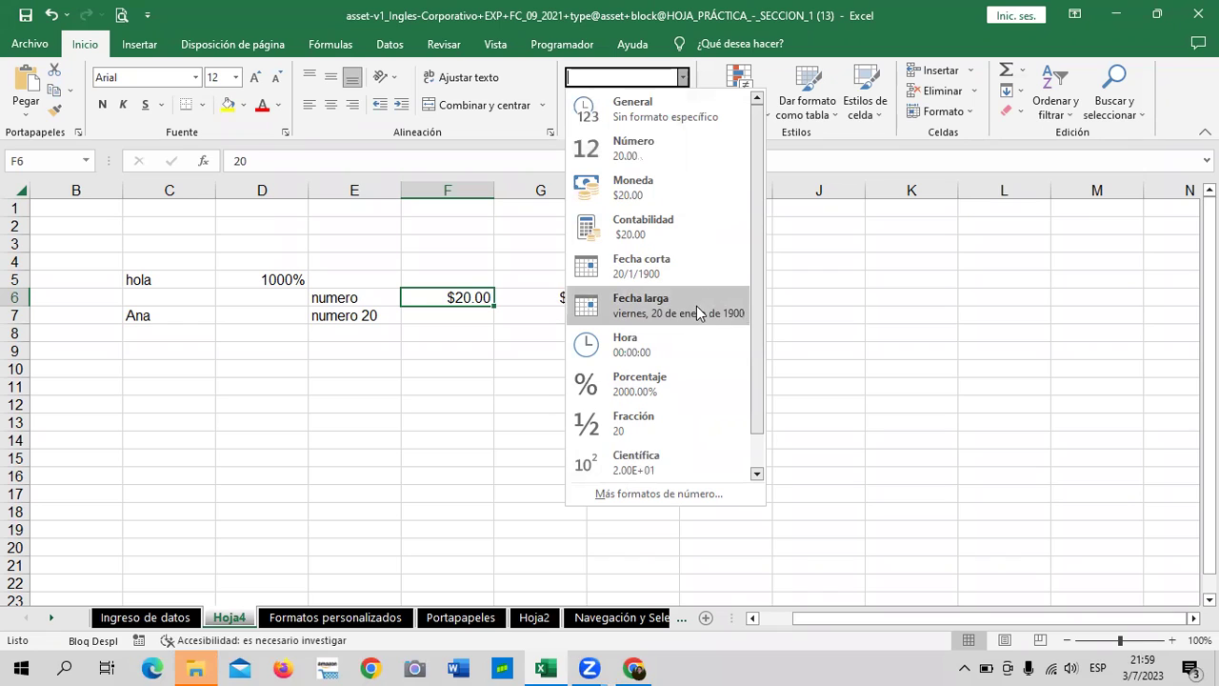
pyautogui.click(825, 278)
# Enter the date 3/7/2023 in I4
pyautogui.click(758, 262)
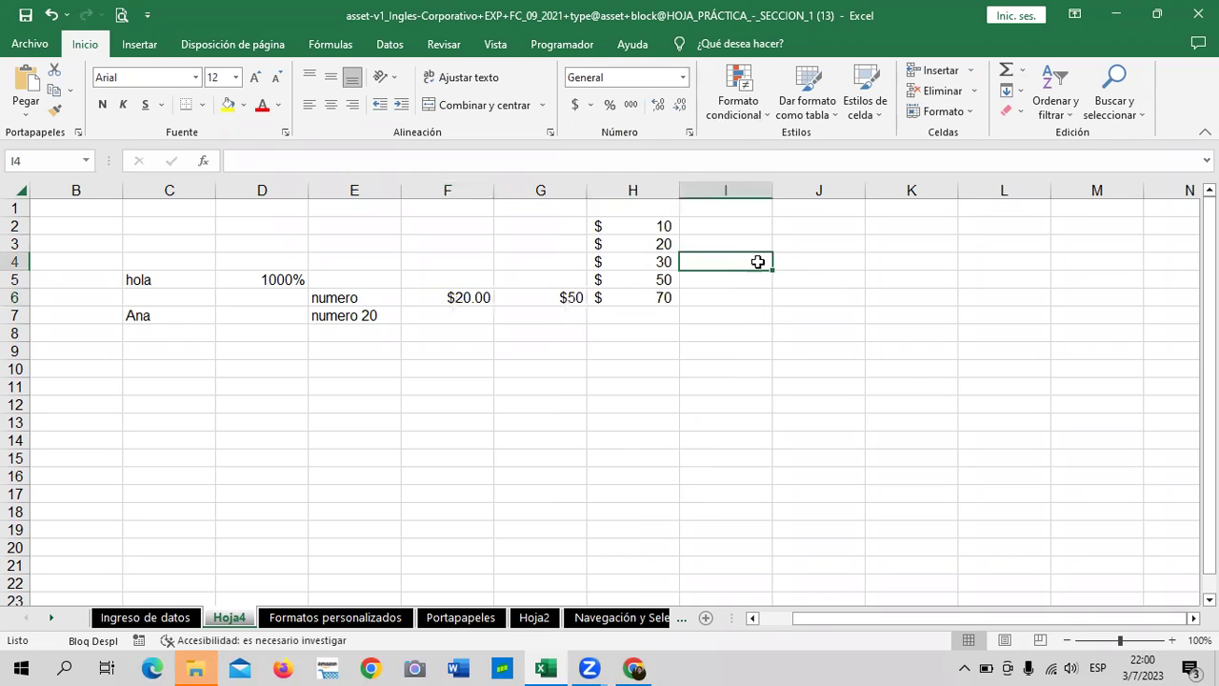
pyautogui.write('3')
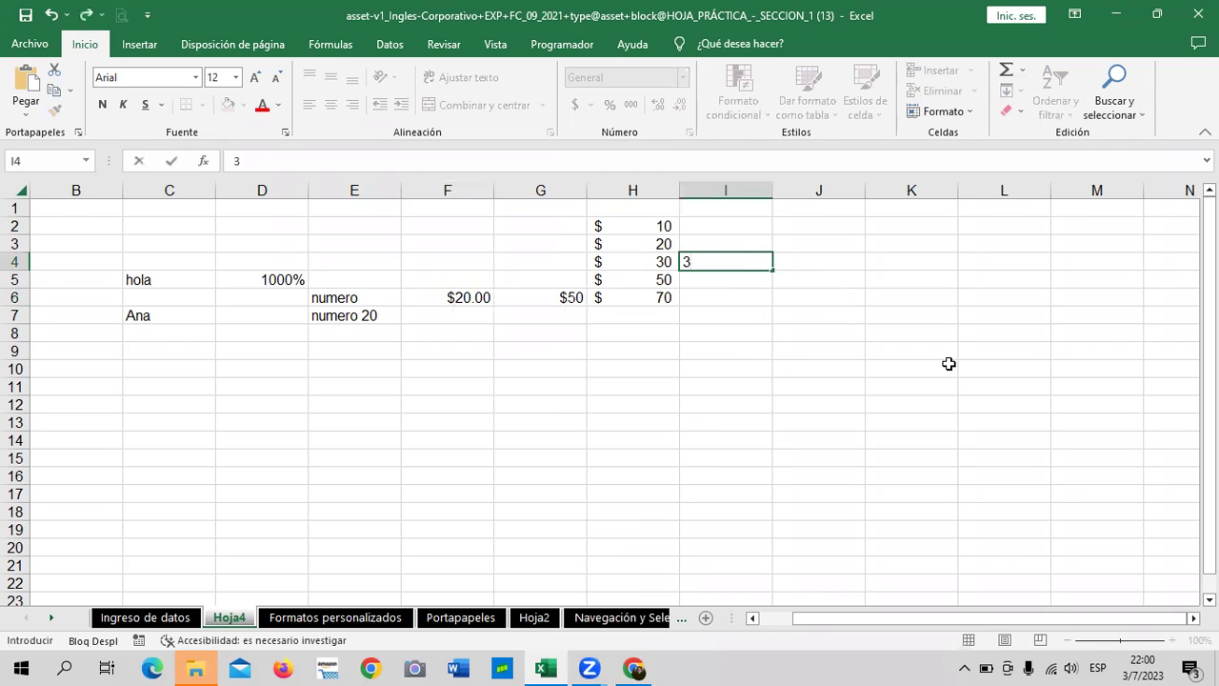
pyautogui.write('/7/2023')
pyautogui.press('Return')
pyautogui.moveTo(892, 309); pyautogui.dragTo(891, 319)
pyautogui.click(726, 259)
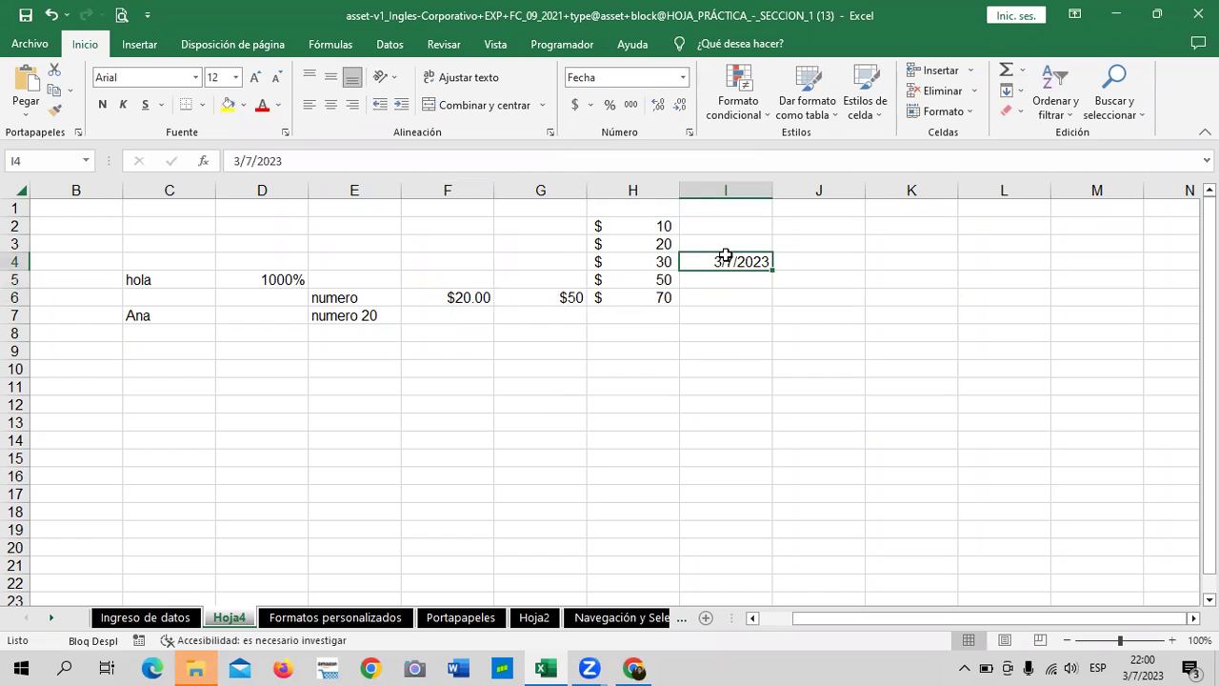
pyautogui.click(755, 339)
pyautogui.click(727, 260)
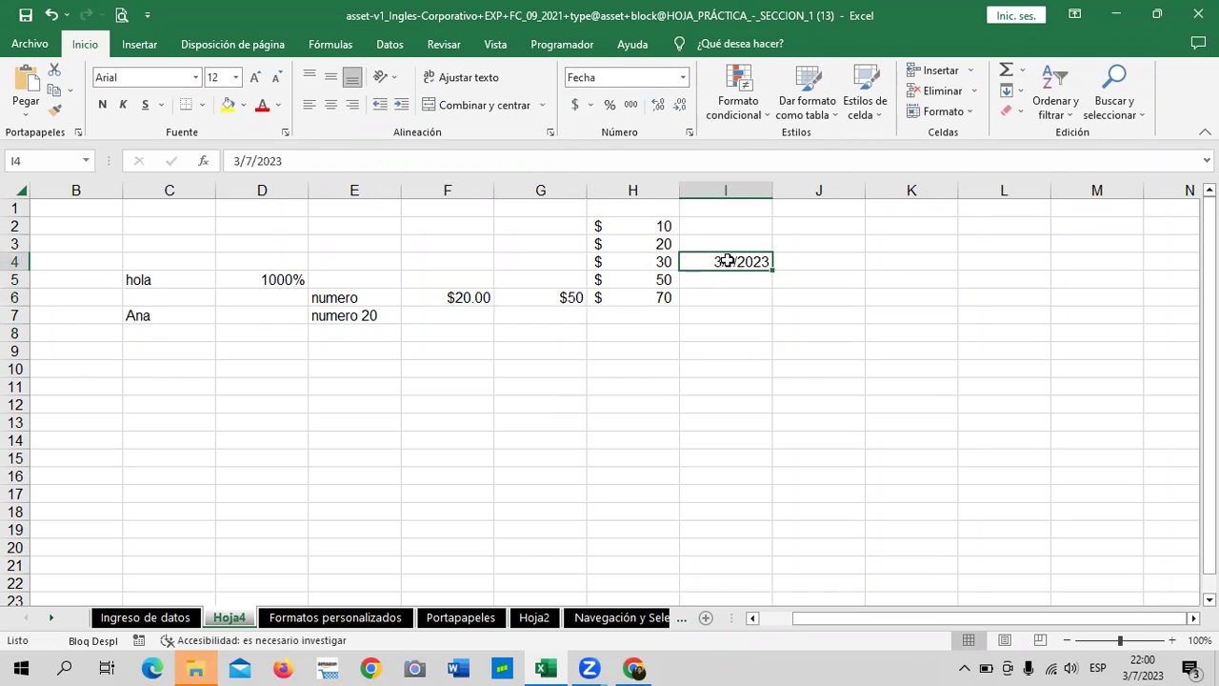
# Switch I4 to Fecha larga, then back to Fecha corta
pyautogui.click(684, 77)
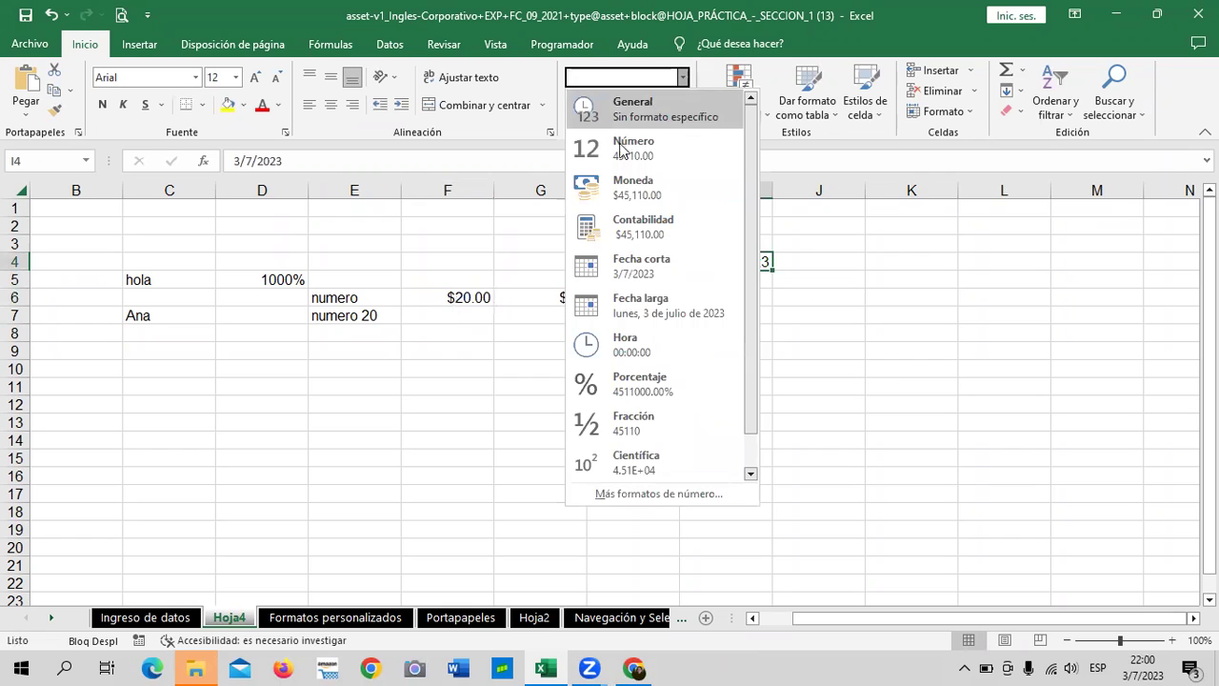
pyautogui.click(650, 299)
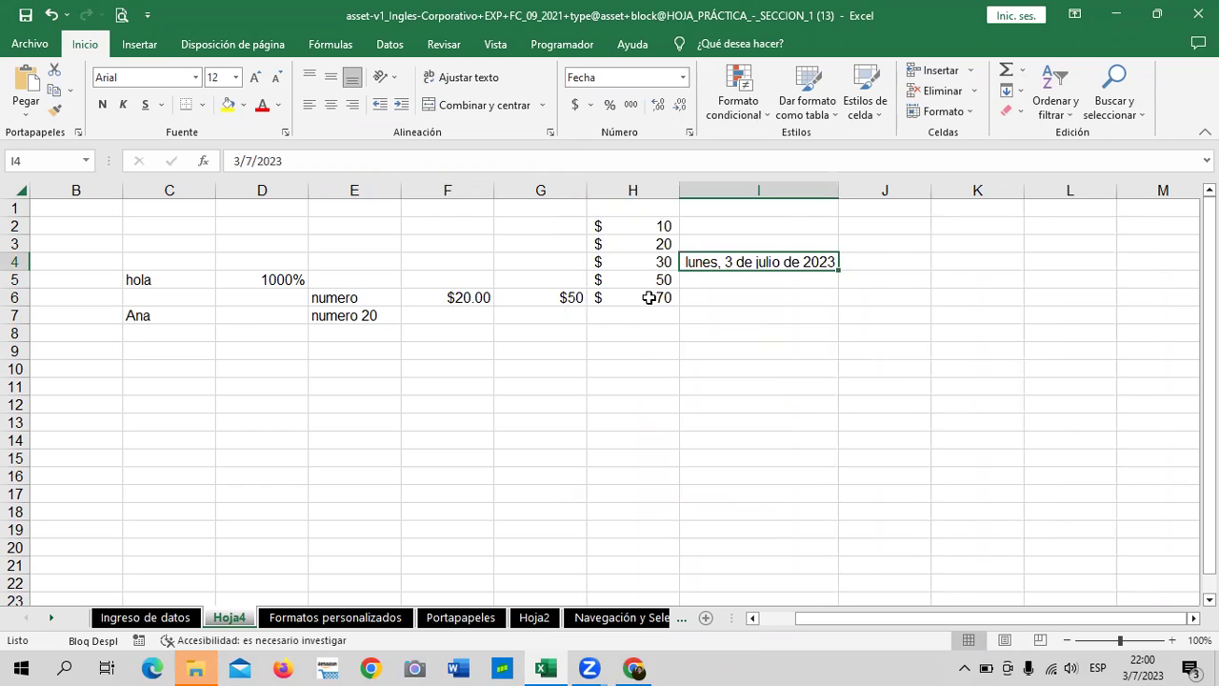
pyautogui.click(848, 263)
pyautogui.click(814, 260)
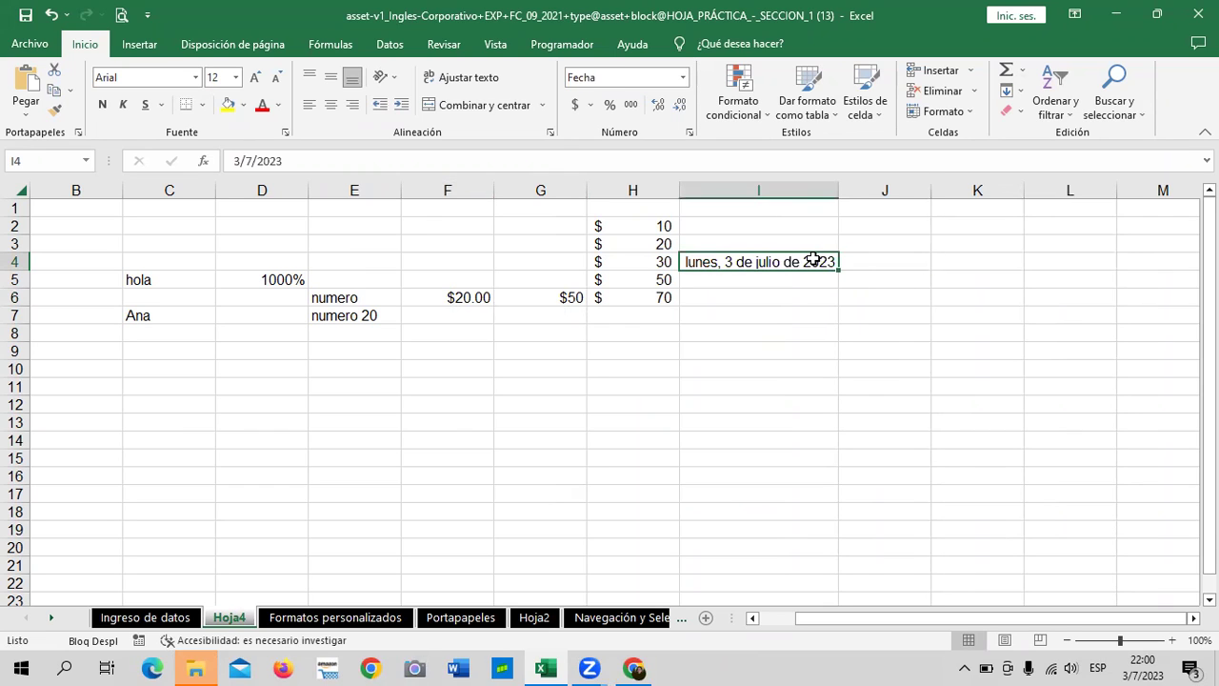
pyautogui.click(682, 78)
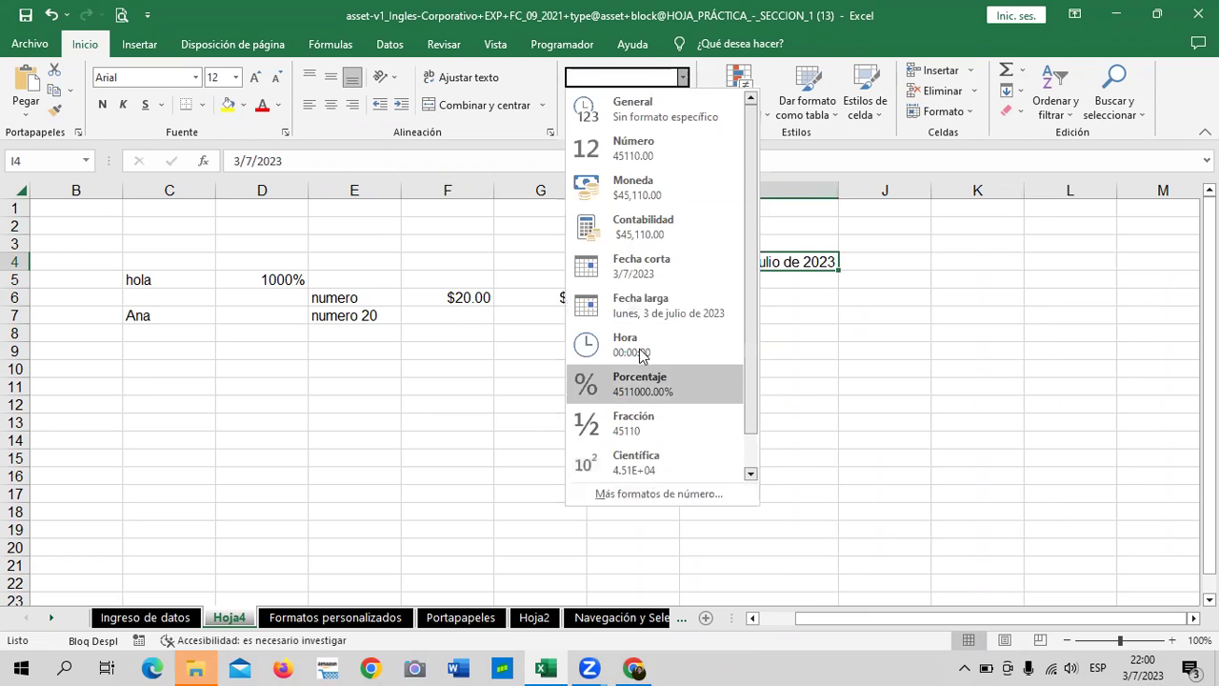
pyautogui.click(675, 268)
pyautogui.click(809, 403)
pyautogui.click(740, 264)
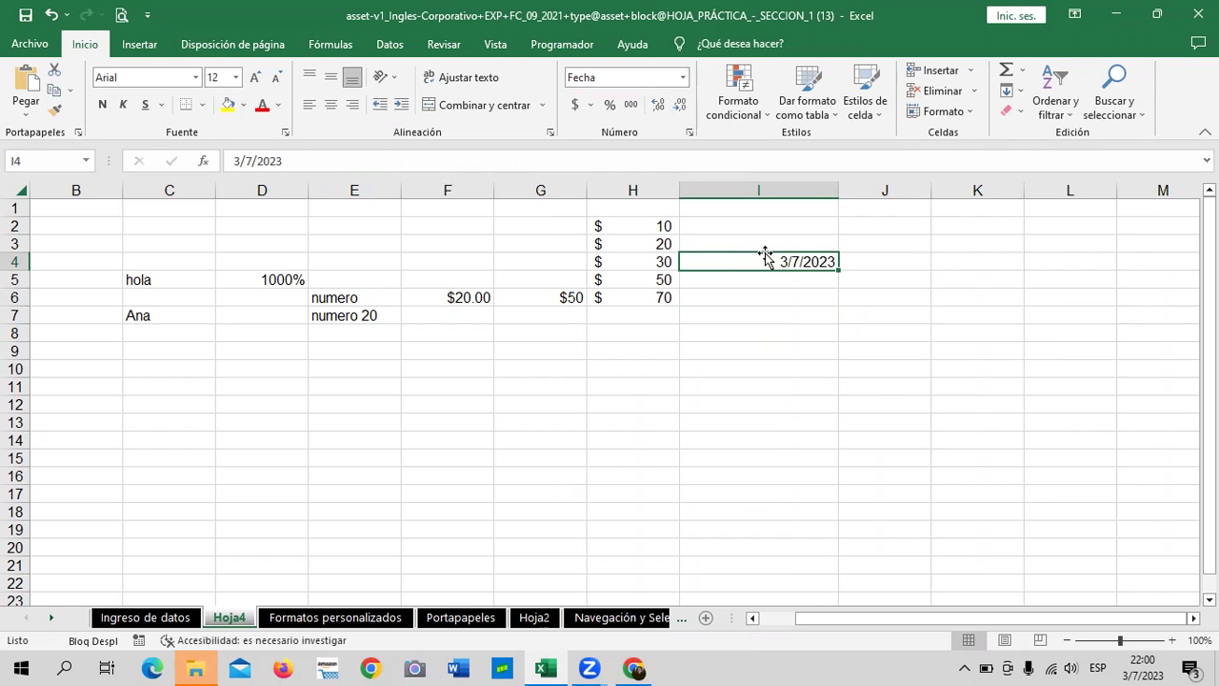
# Narrow column I to fit the short date
pyautogui.moveTo(837, 190)
pyautogui.mouseDown()
pyautogui.moveTo(732, 195)
pyautogui.moveTo(784, 194)
pyautogui.moveTo(757, 192)
pyautogui.mouseUp()
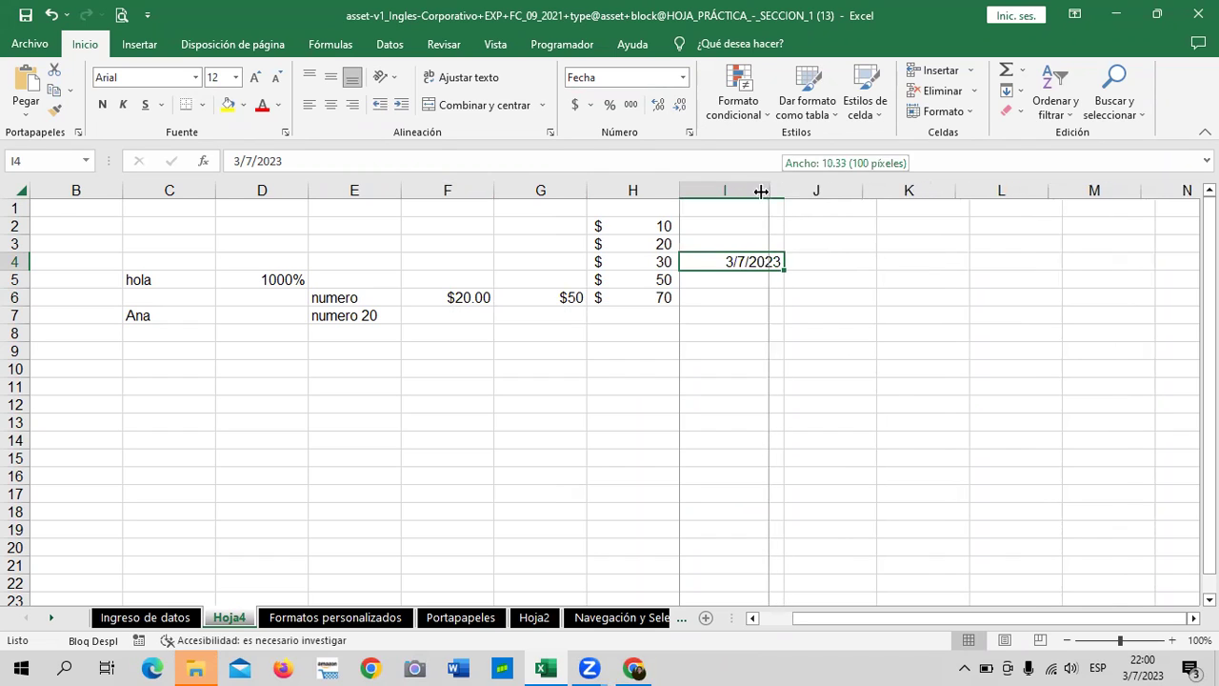
pyautogui.click(806, 376)
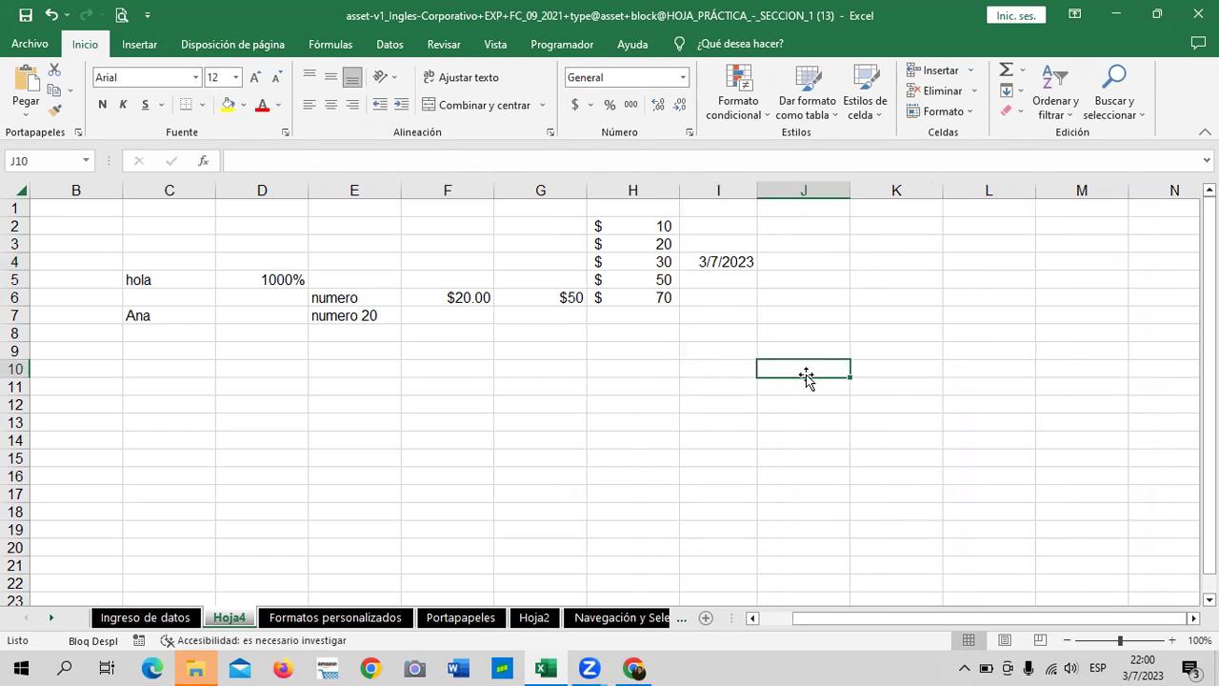
pyautogui.click(426, 406)
pyautogui.click(409, 462)
pyautogui.moveTo(362, 345); pyautogui.dragTo(891, 533)
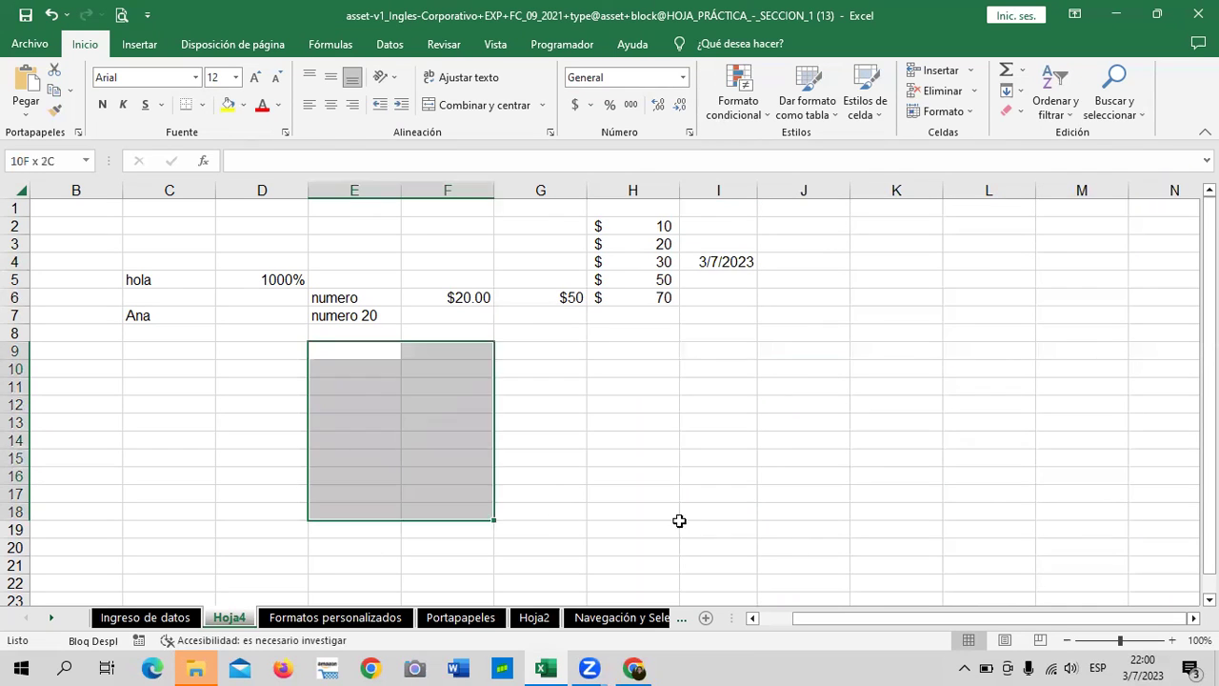
pyautogui.moveTo(246, 353)
pyautogui.mouseDown()
pyautogui.moveTo(697, 495)
pyautogui.moveTo(898, 490)
pyautogui.mouseUp()
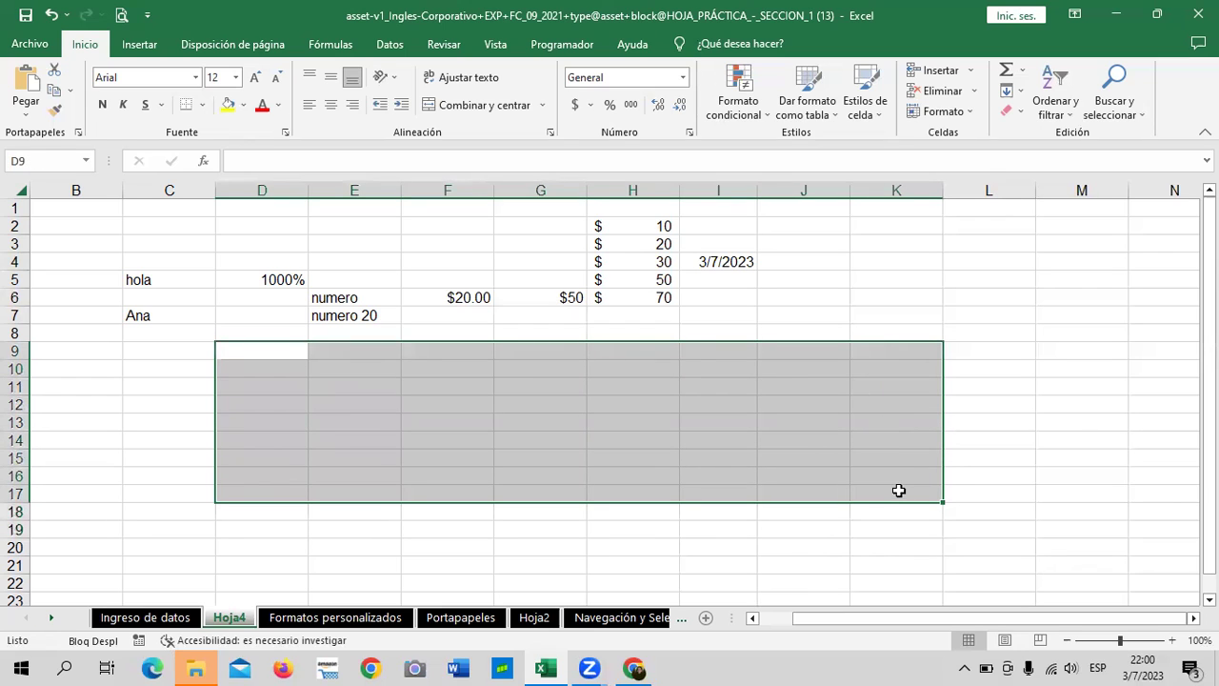